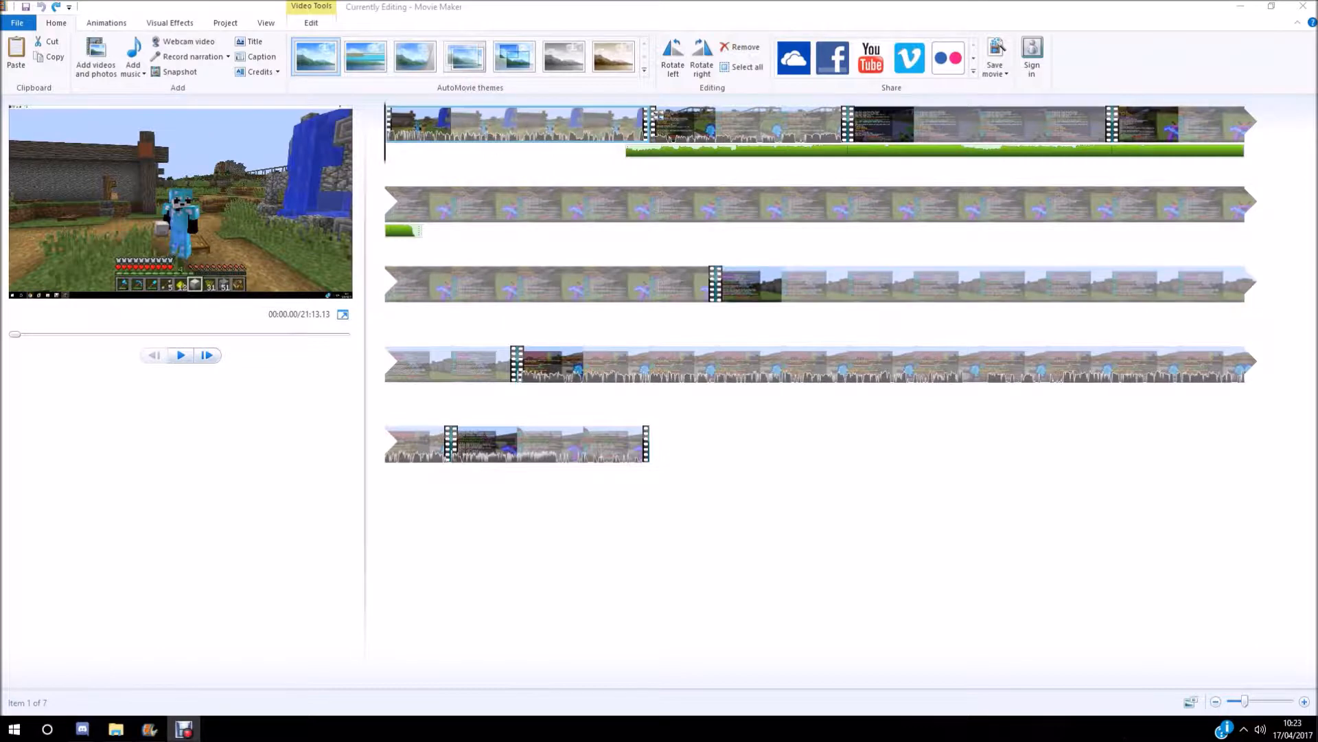
Step: Review the project's clips by jumping to several points on the timeline and playing back parts of them
mouse_move(184, 729)
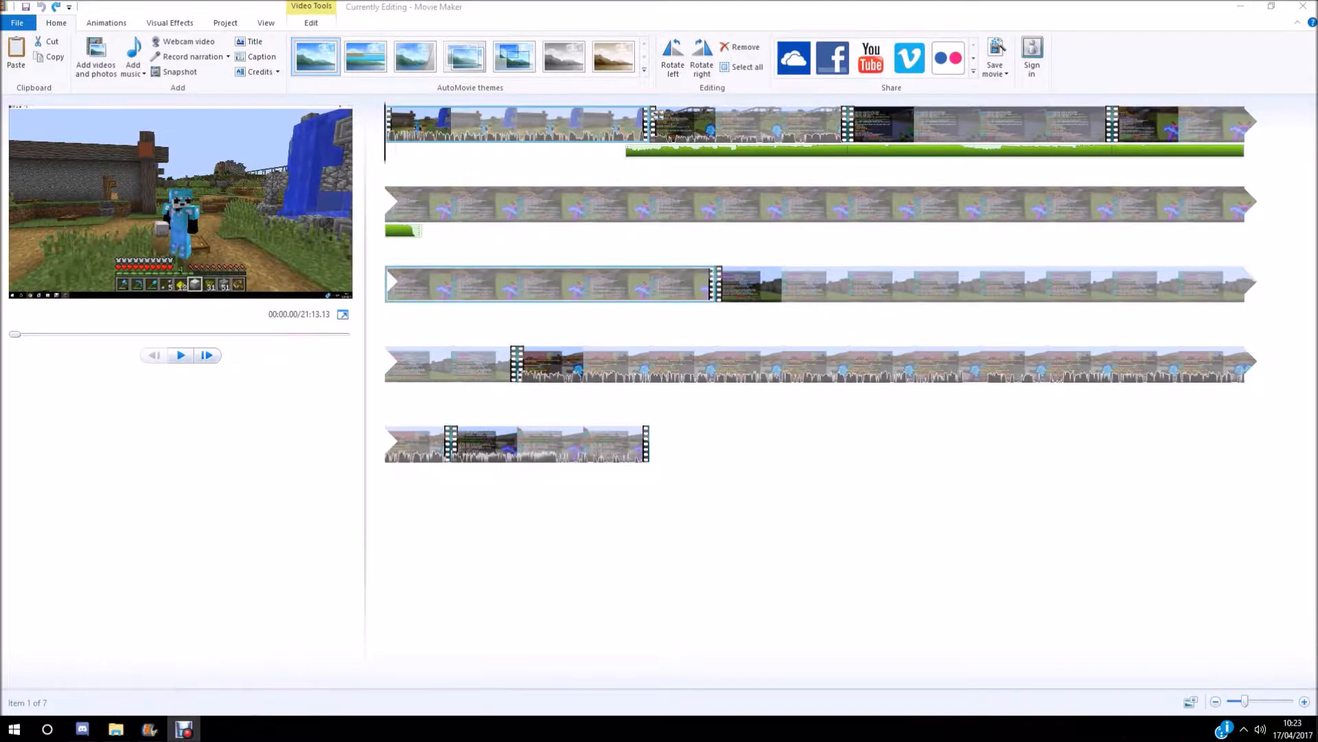
left_click(583, 285)
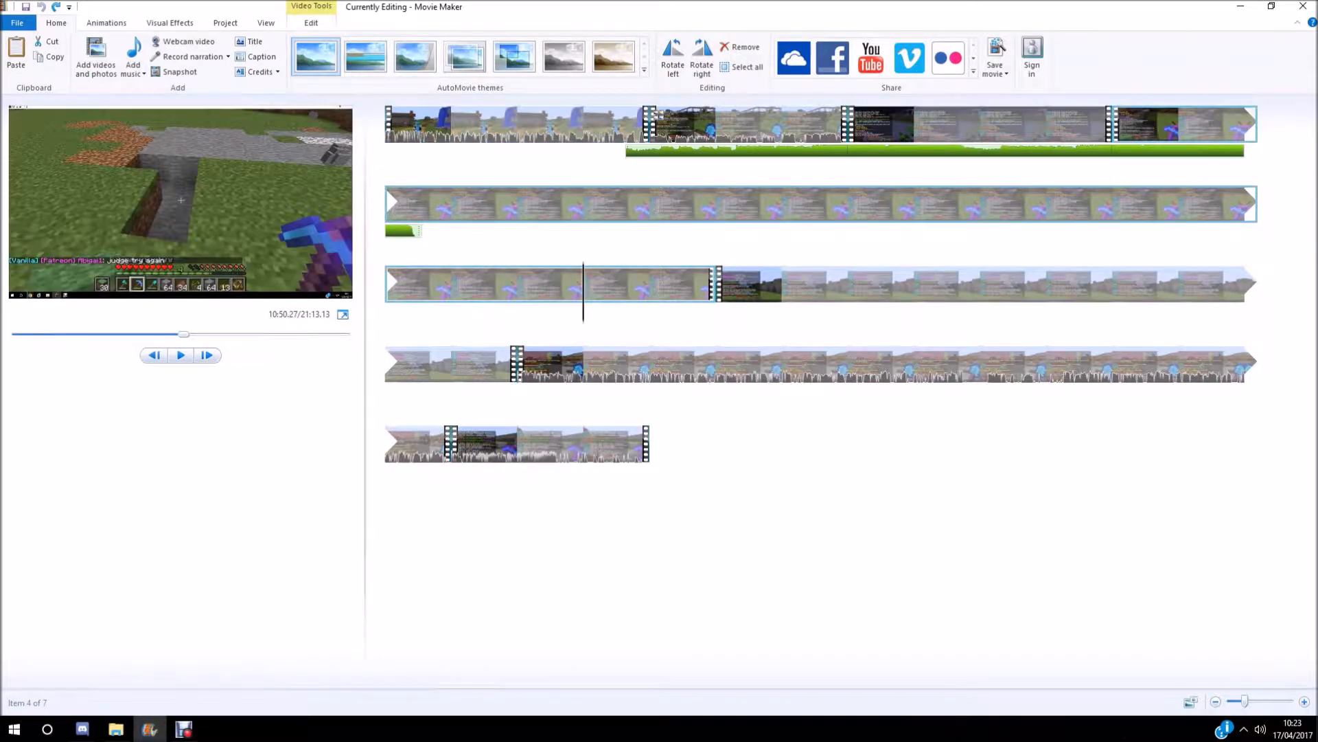
left_click_drag(584, 284, 603, 364)
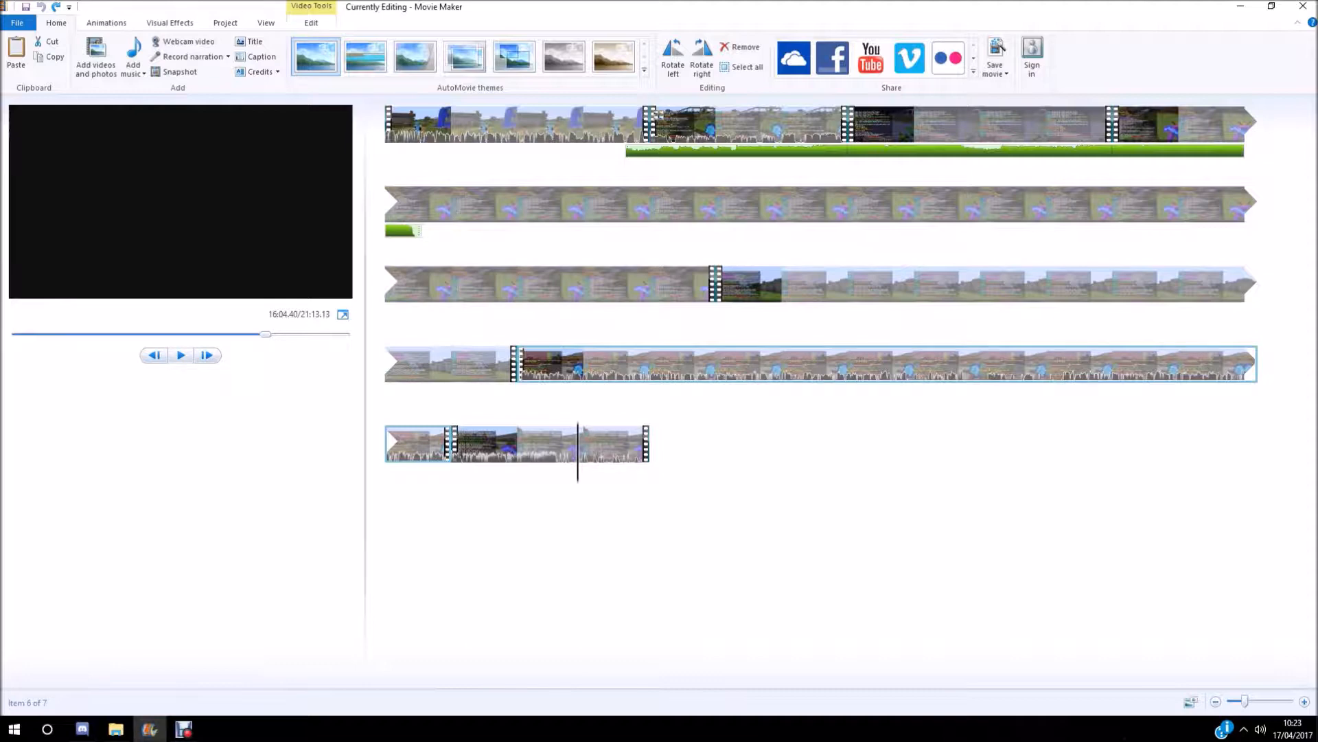
left_click(578, 446)
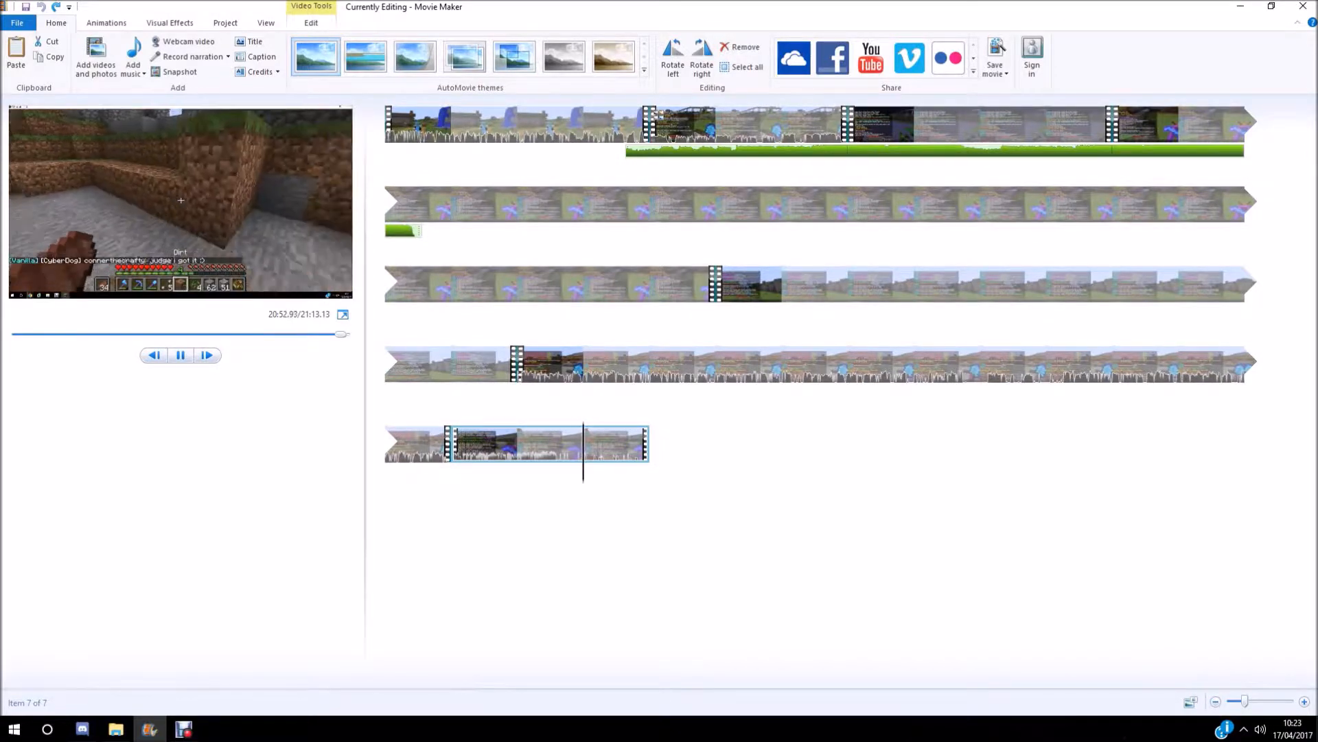
left_click(886, 364)
left_click_drag(584, 447, 1165, 291)
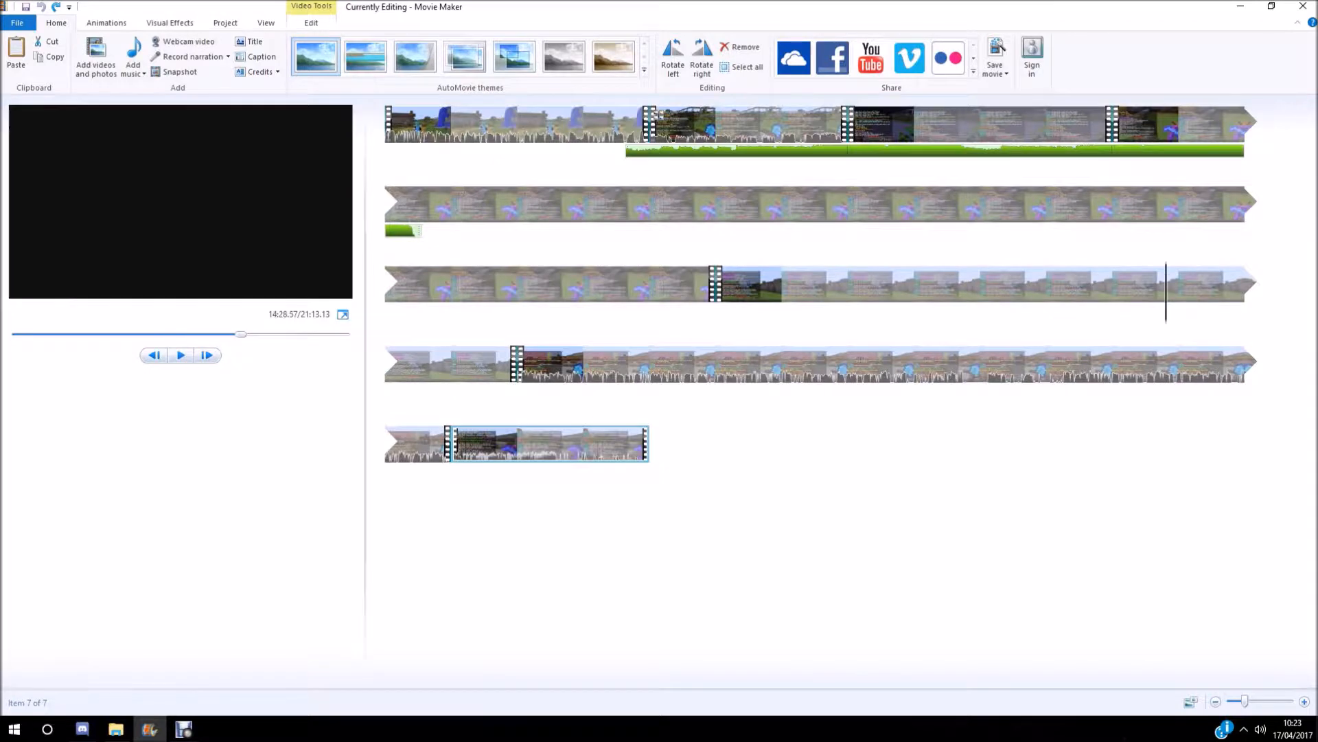
left_click(728, 292)
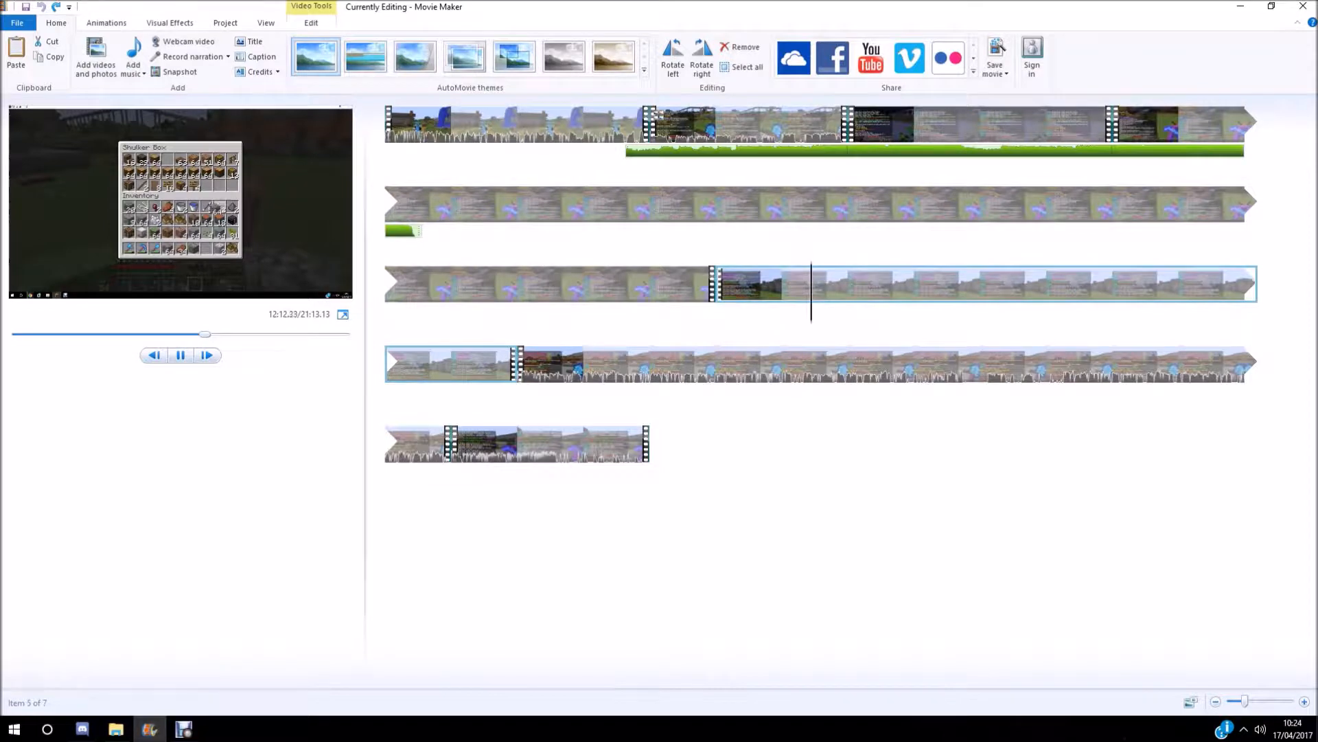
left_click(585, 124)
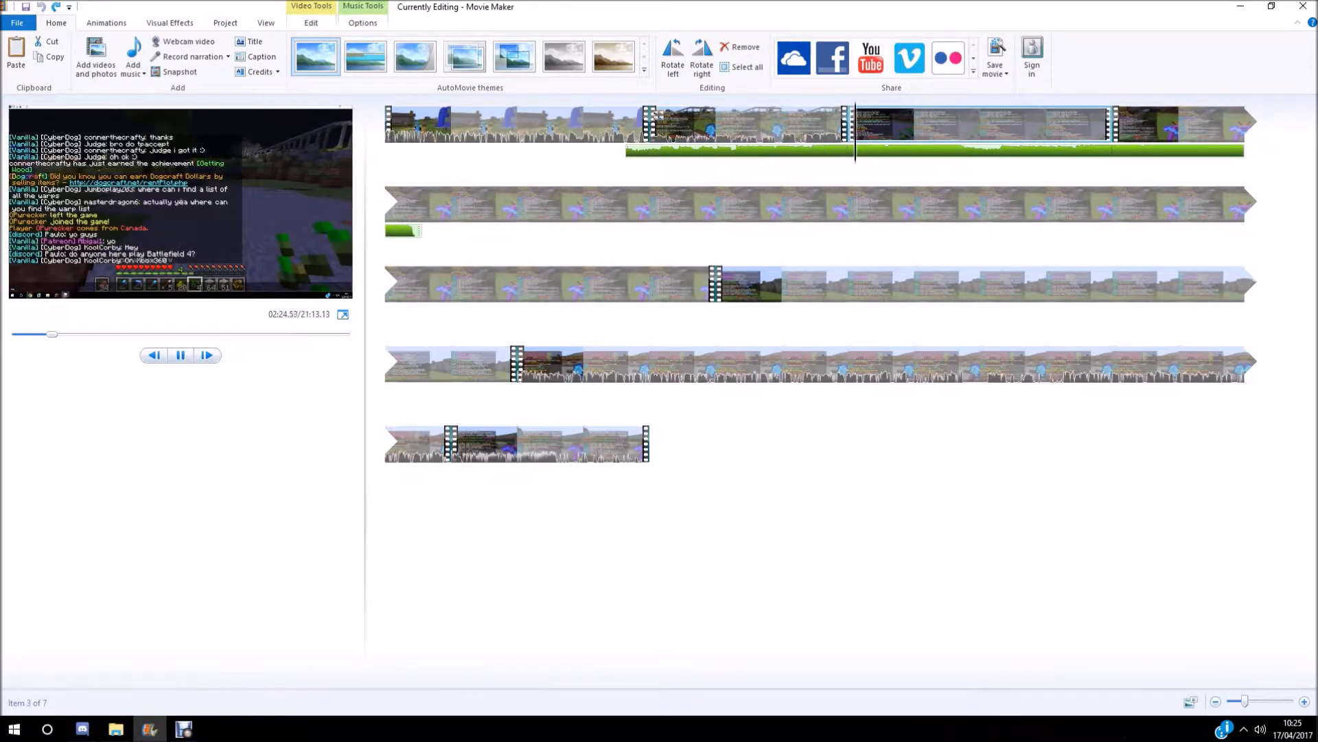
key("space")
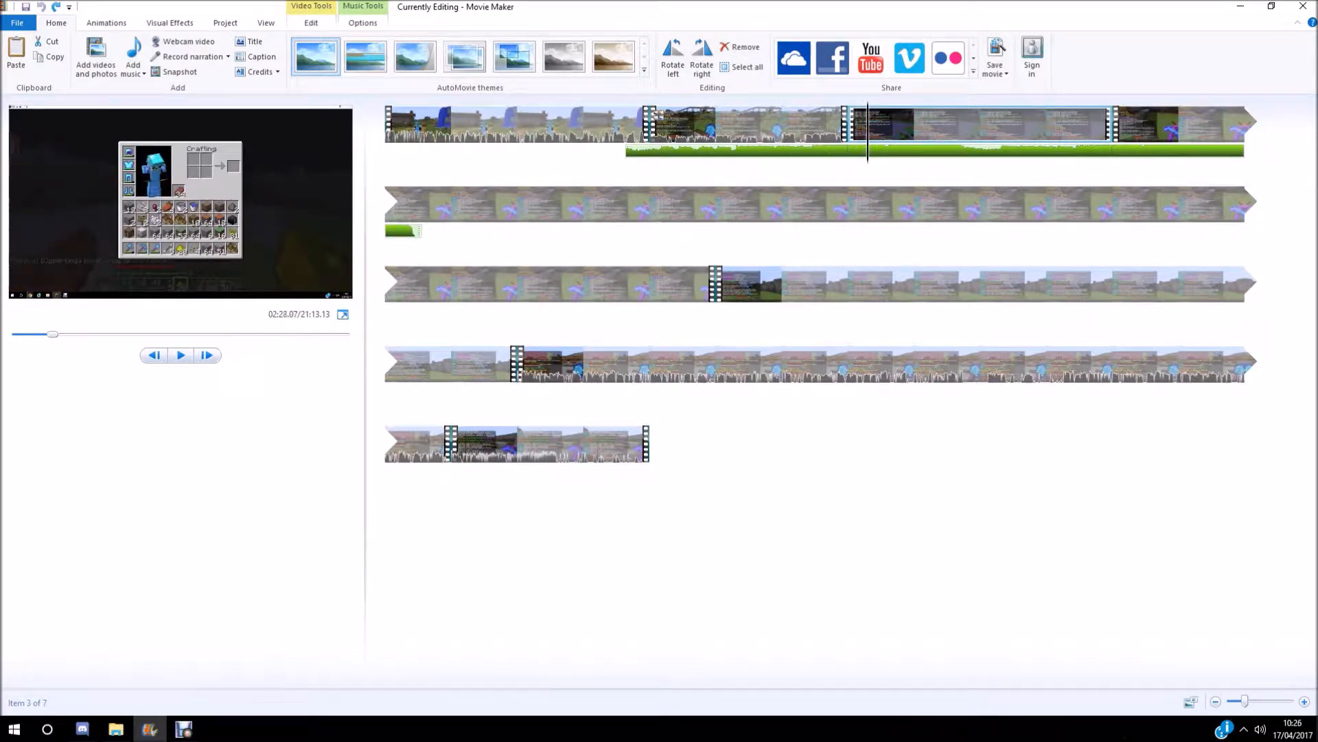
Step: Move the sixth clip so that it directly follows the second clip, and return the playhead to its start
left_click(583, 364)
left_click_drag(583, 364, 520, 364)
key("space")
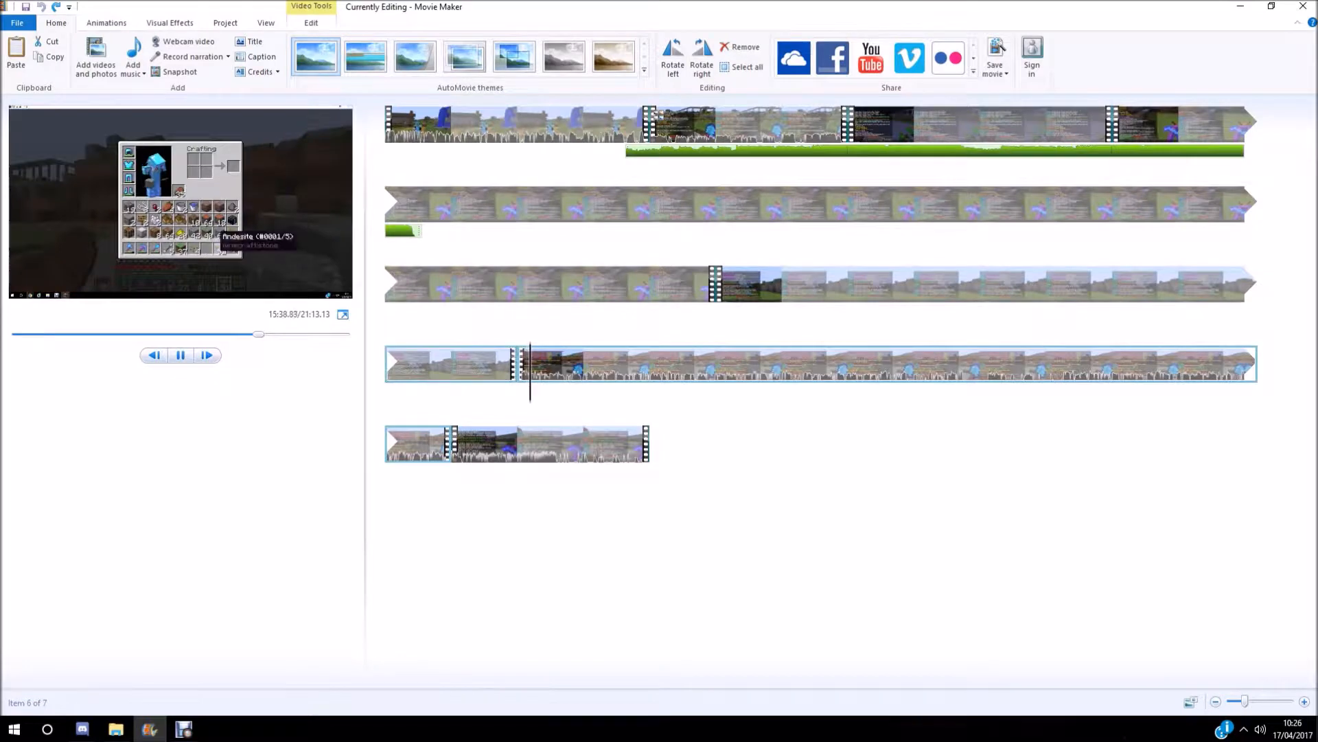
left_click(853, 127)
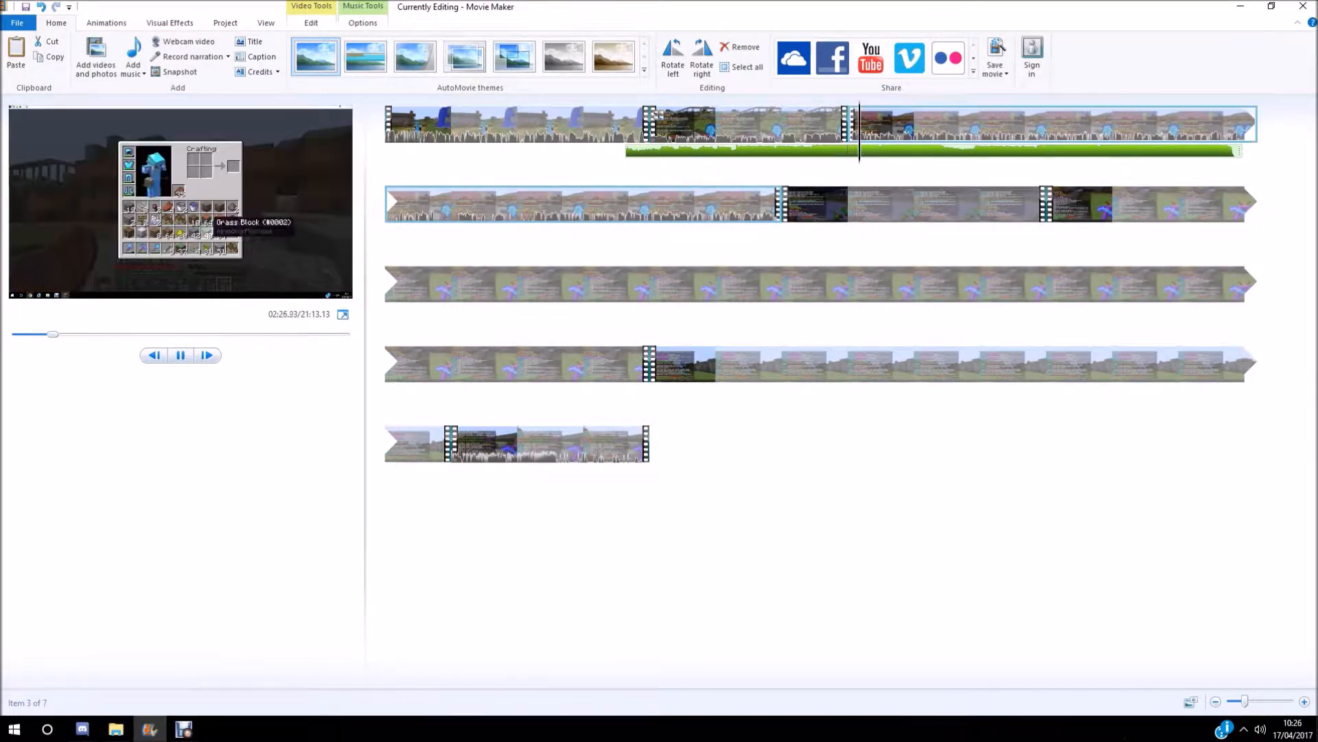
key("space")
left_click_drag(865, 127, 850, 127)
left_click(183, 728)
left_click(149, 729)
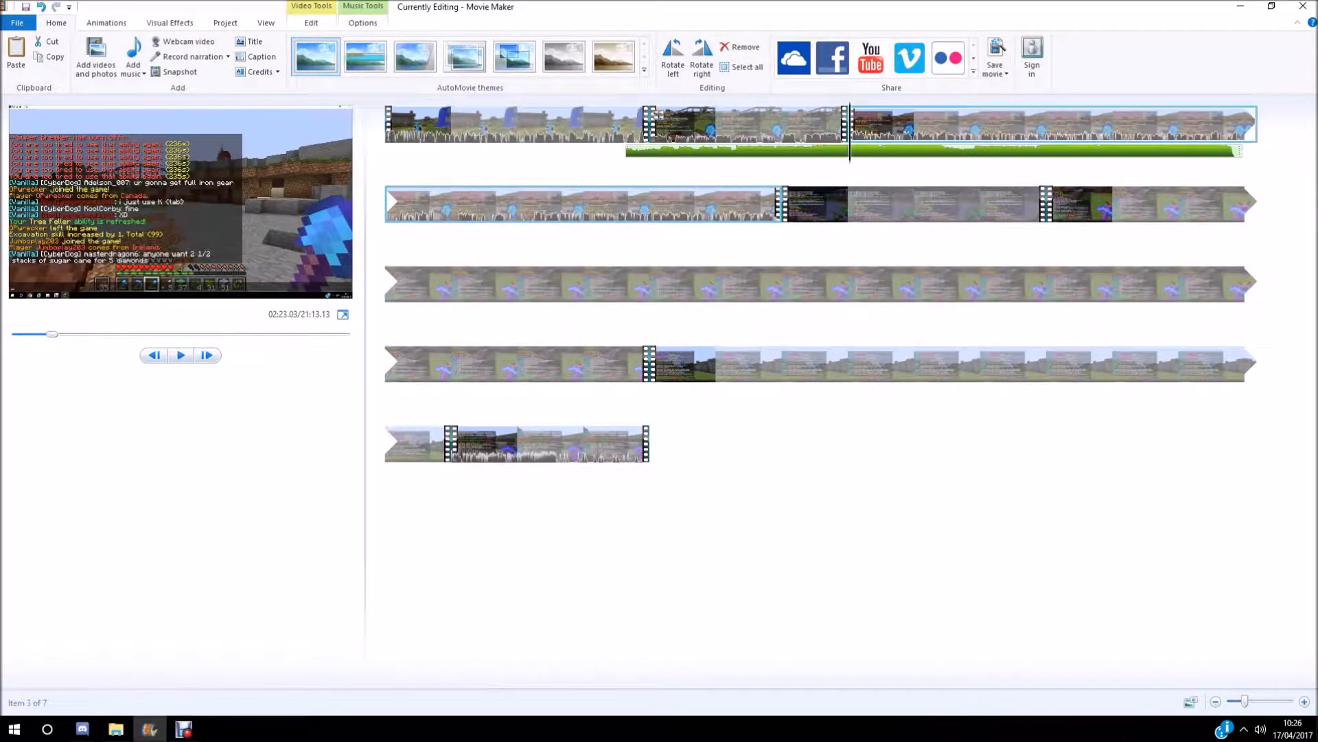
Step: Play the end of the first clip from about 01:10 up to where the music begins
left_click_drag(851, 127, 629, 127)
left_click(603, 127)
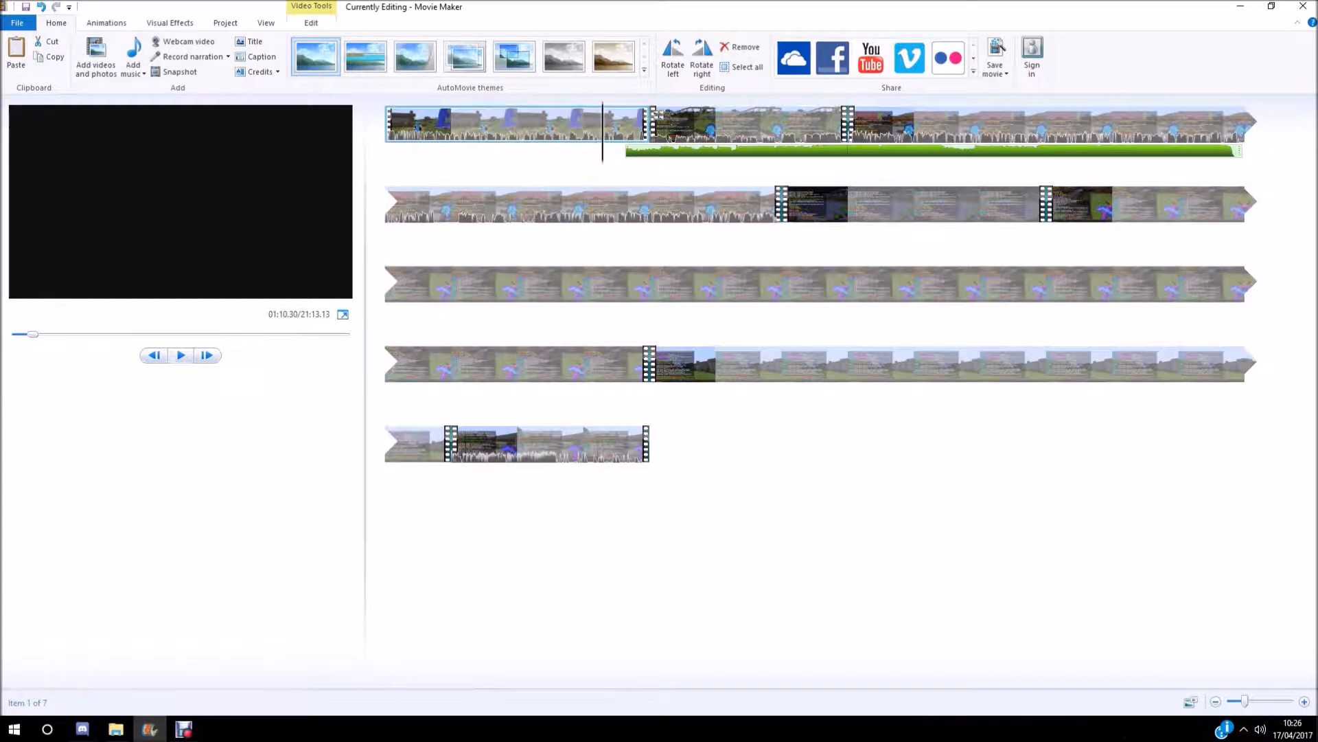
left_click(180, 355)
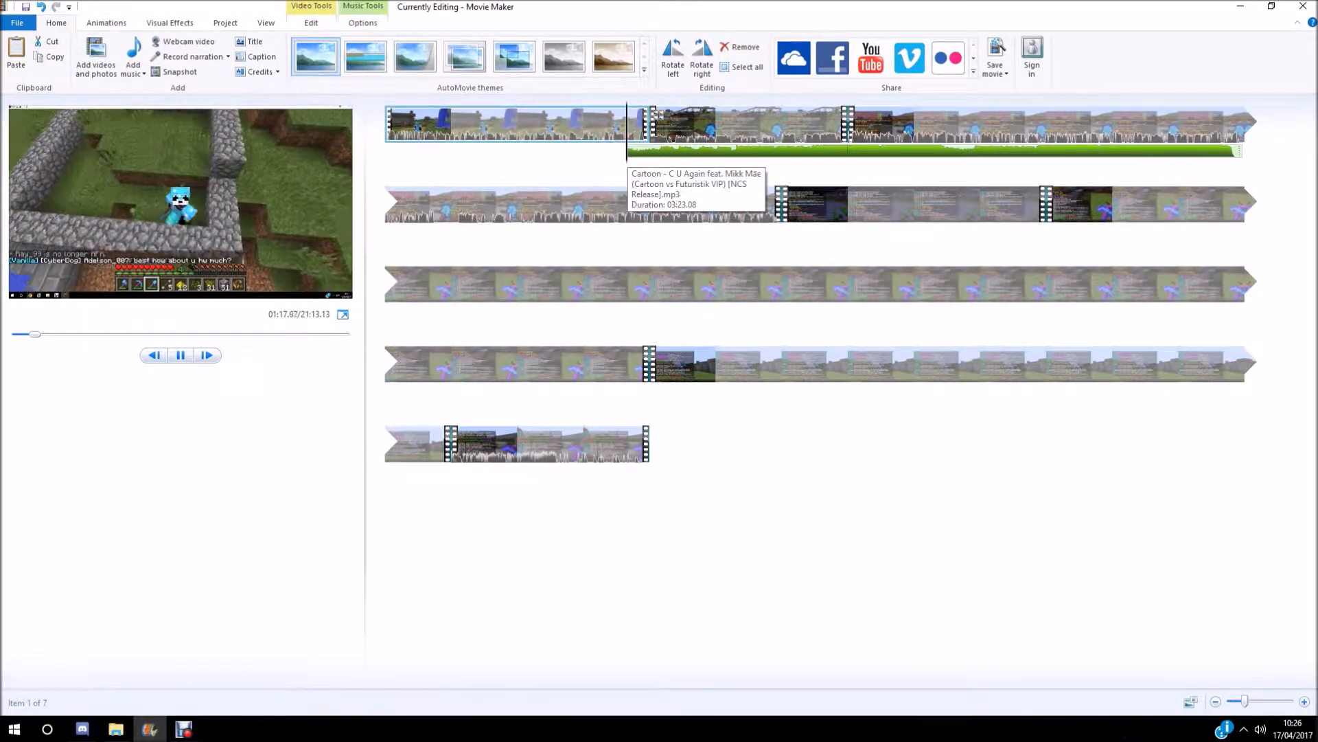
key("space")
Step: Split the music track at the point where the second clip begins
left_click_drag(629, 131, 648, 131)
left_click(649, 151)
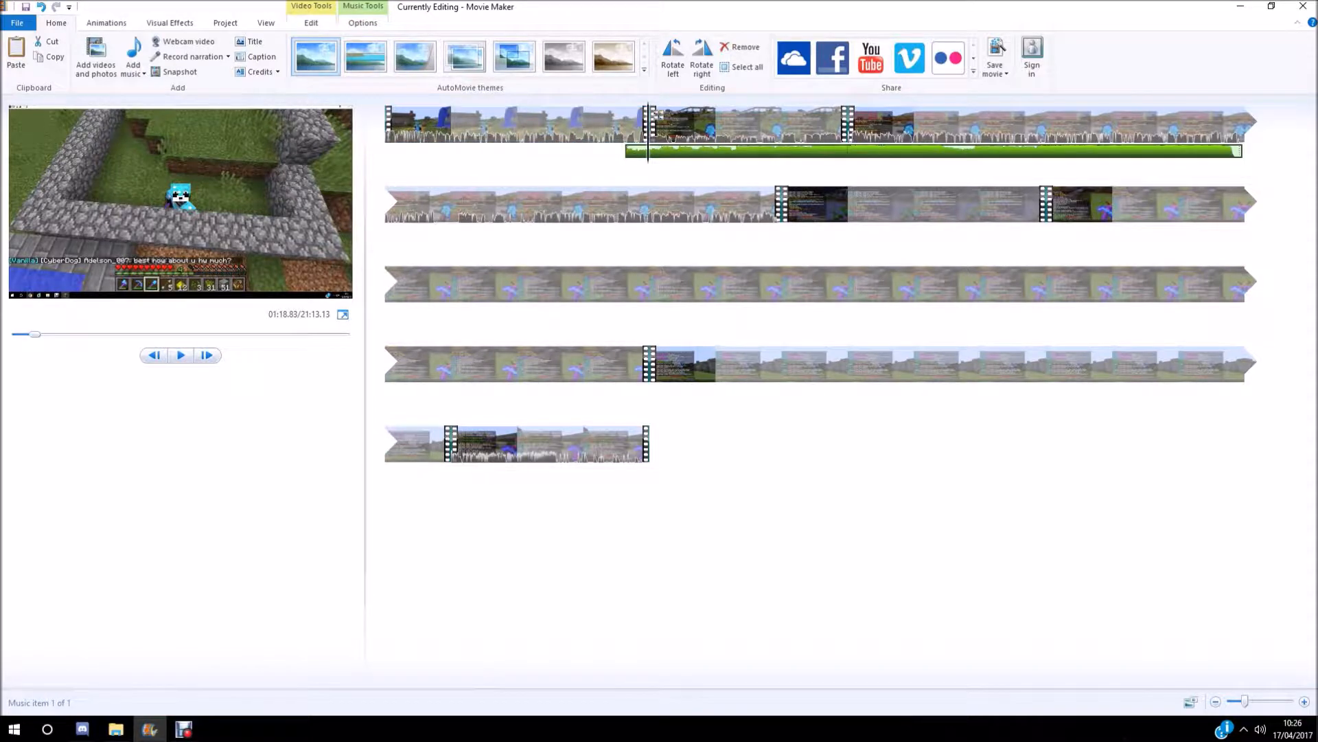
left_click(626, 151)
left_click_drag(625, 130, 647, 130)
Step: Split the remaining music at the start of the third clip and select the middle music segment
left_click_drag(648, 130, 849, 131)
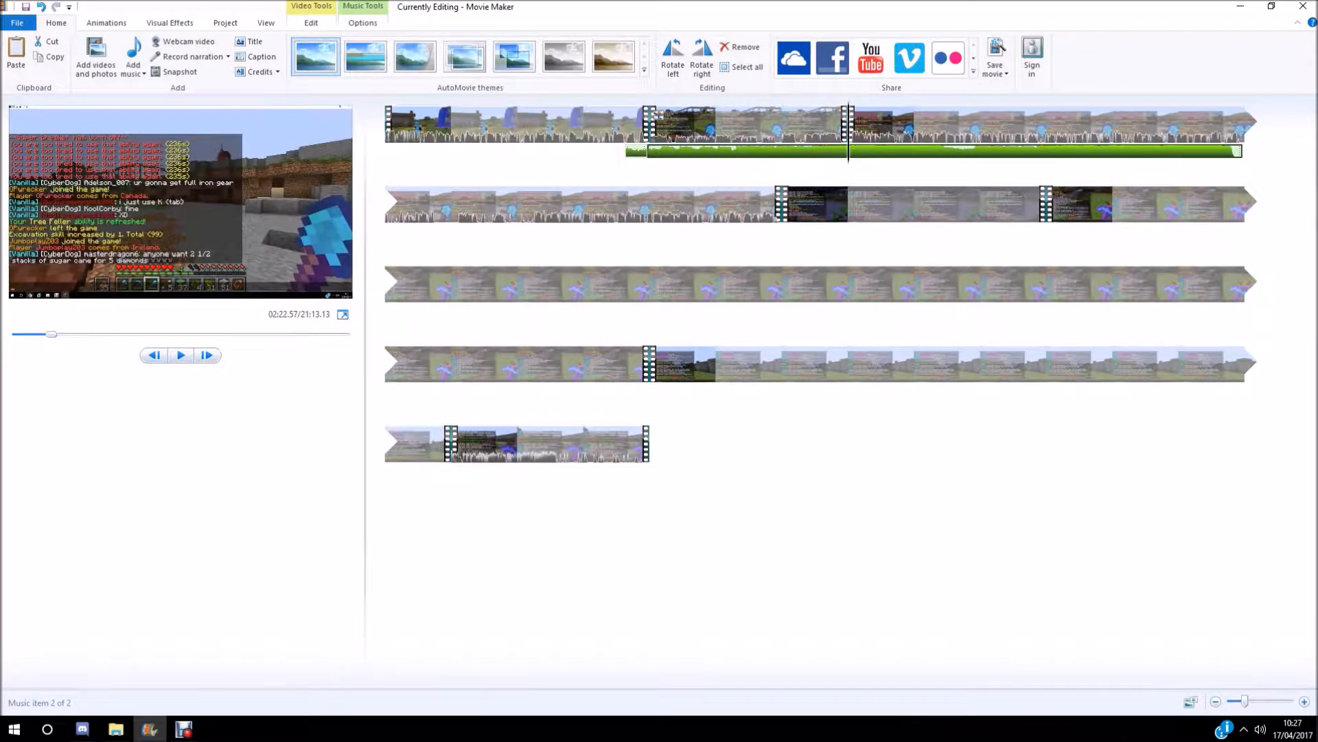
key("m")
left_click(749, 151)
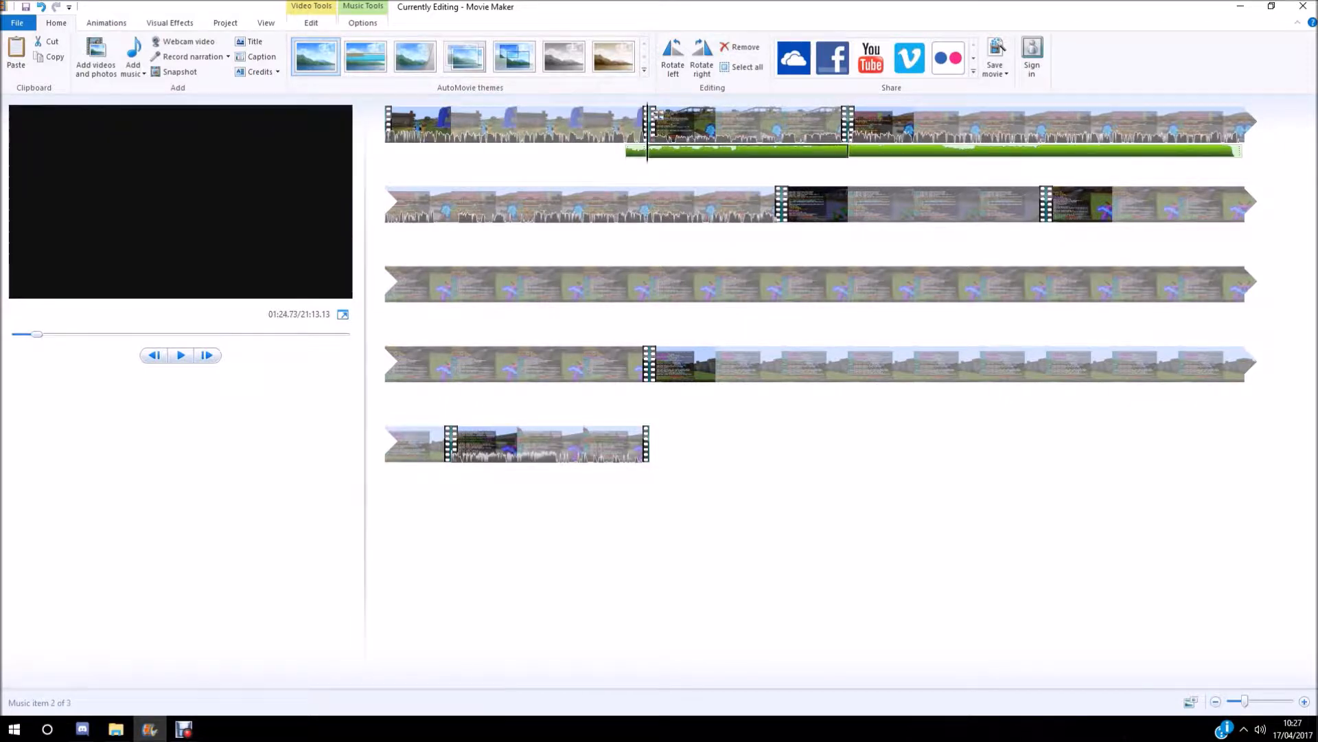
Step: Check the music volume of the short first music segment and play from its start
left_click(637, 151)
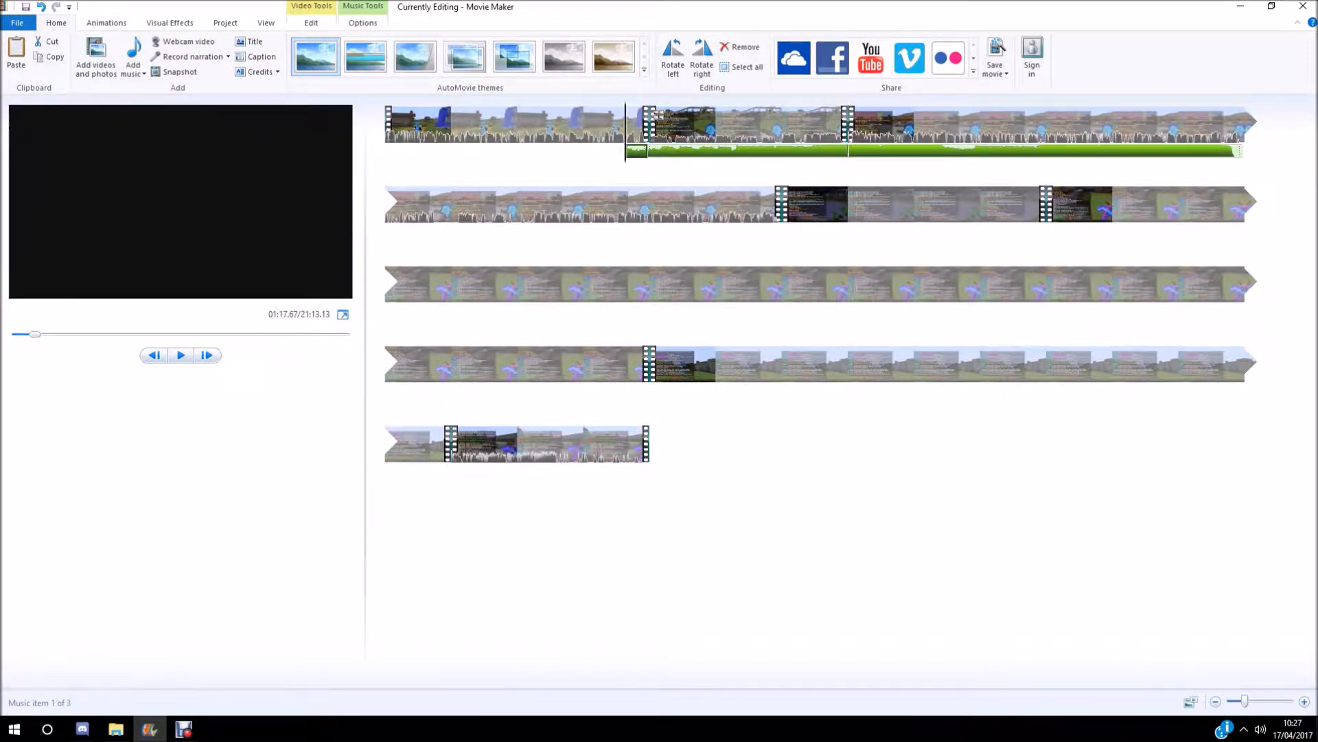
left_click(362, 23)
left_click(16, 57)
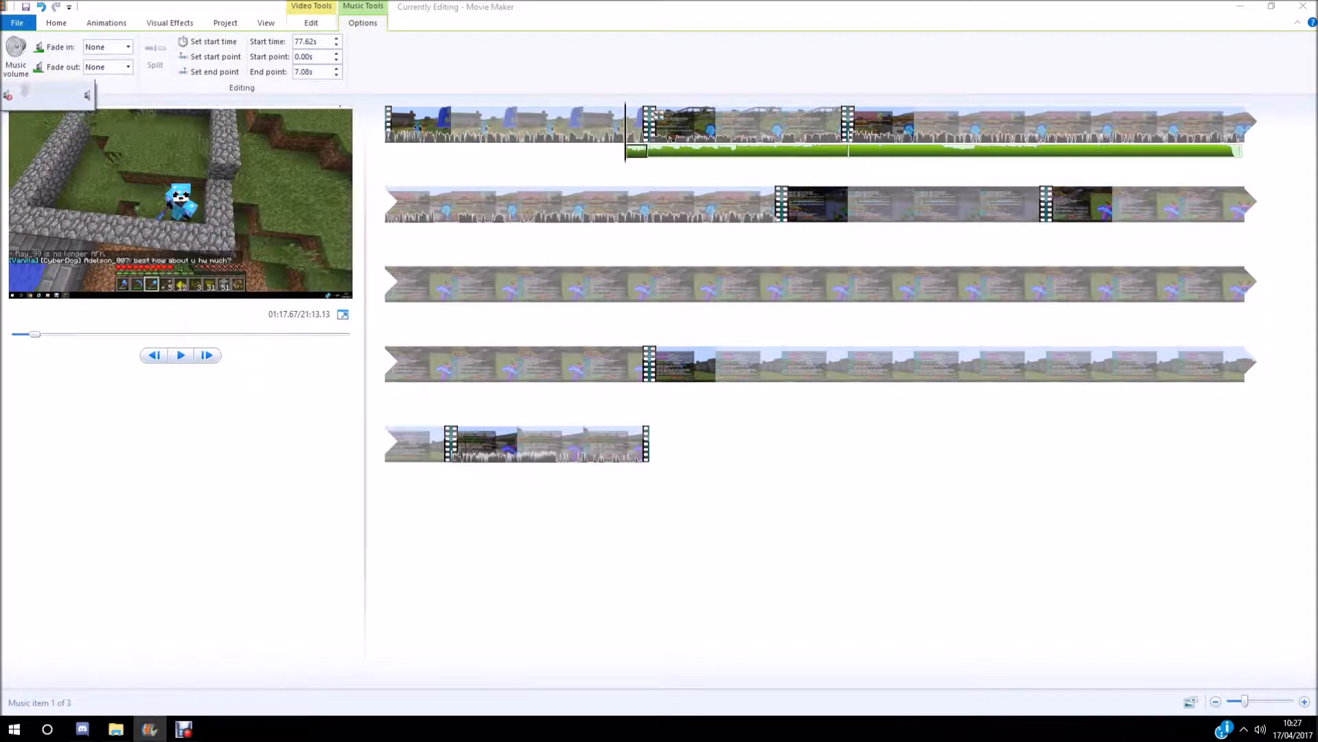
left_click(180, 355)
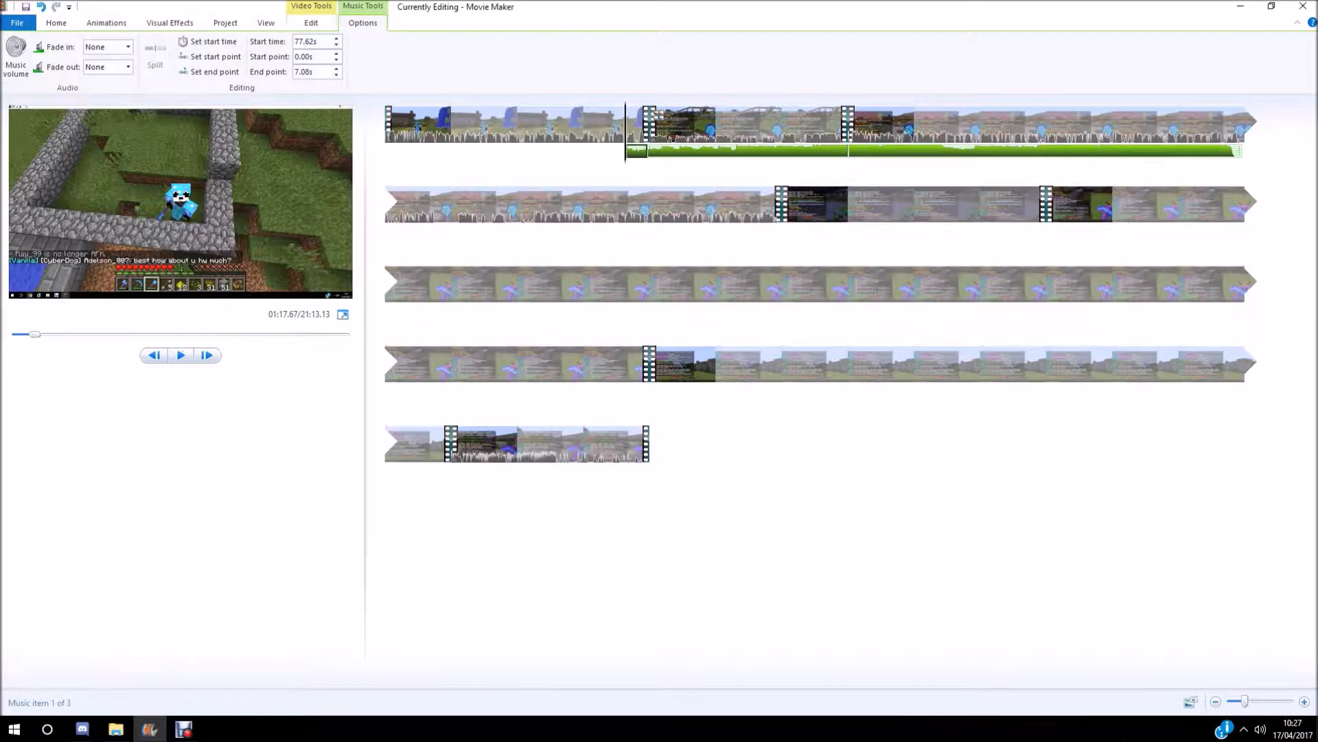
Step: Raise the music volume of the middle segment towards the maximum and play the transition into the second clip
left_click(728, 151)
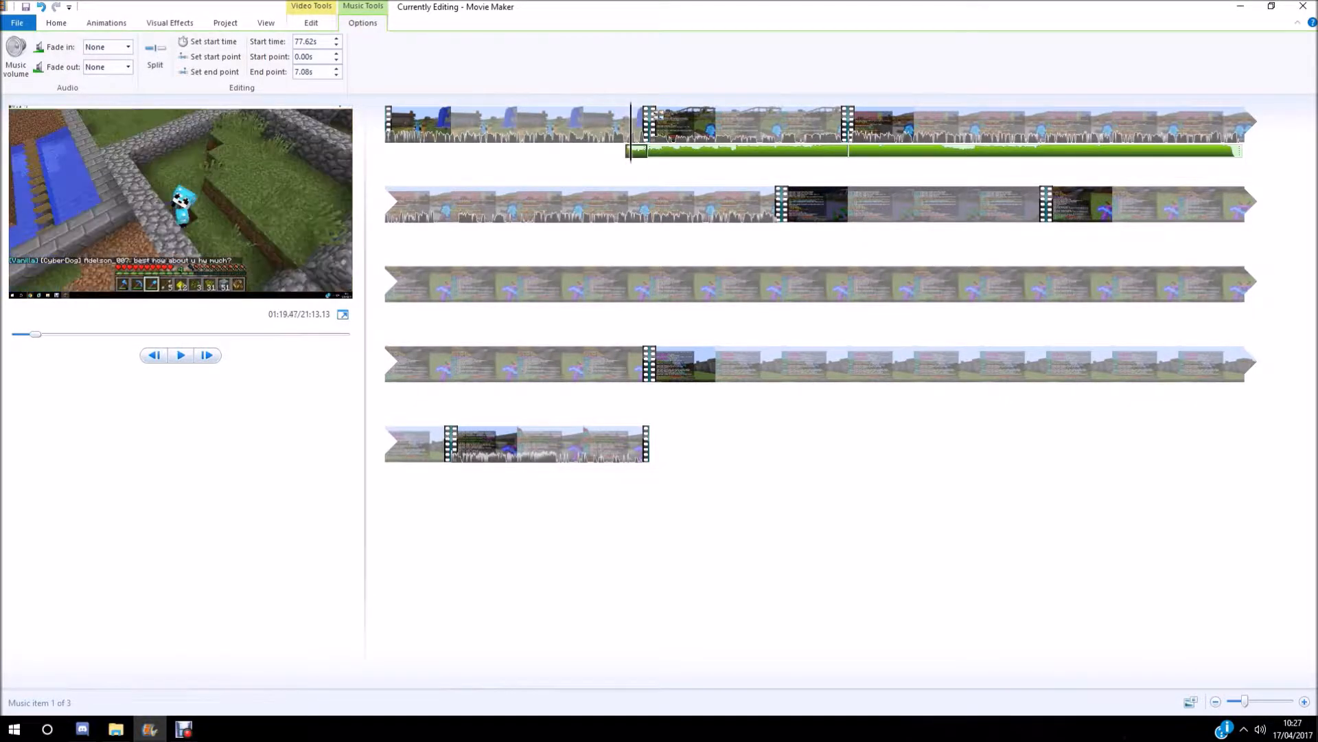
left_click(15, 59)
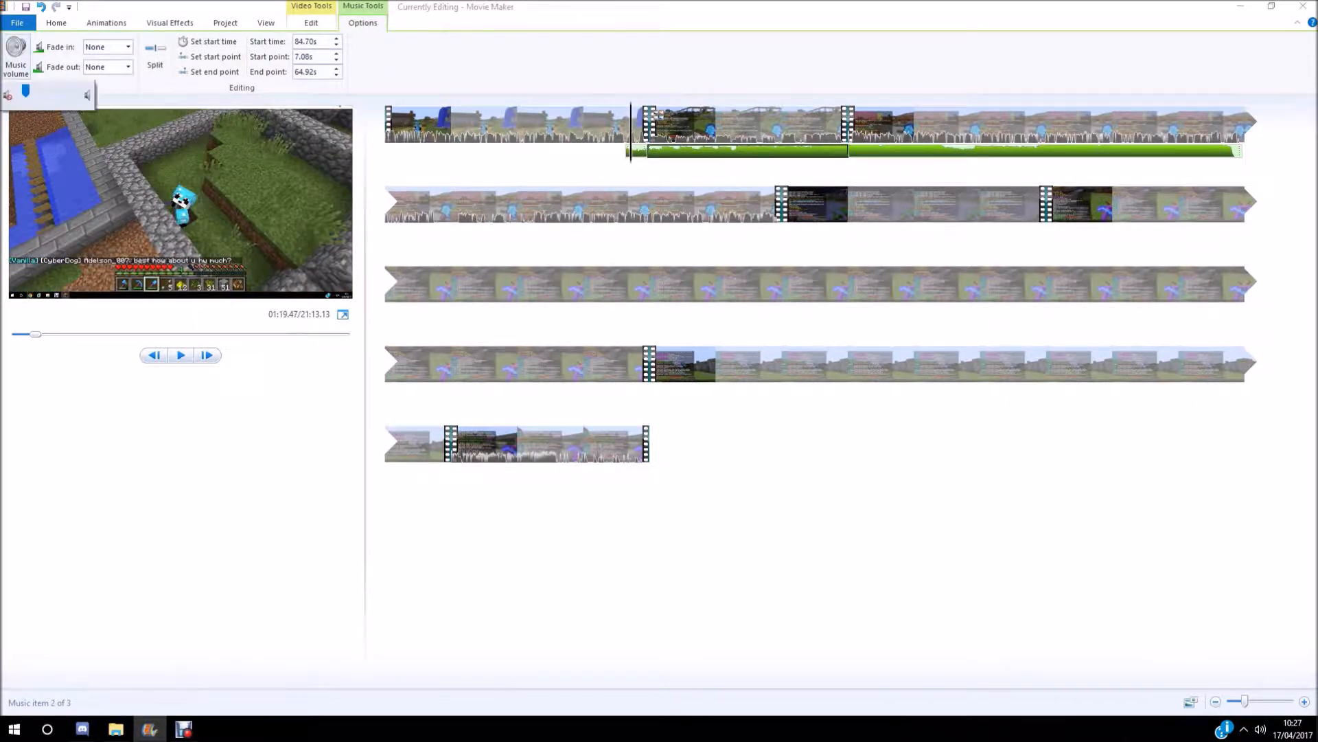
left_click_drag(26, 91, 70, 91)
left_click(639, 151)
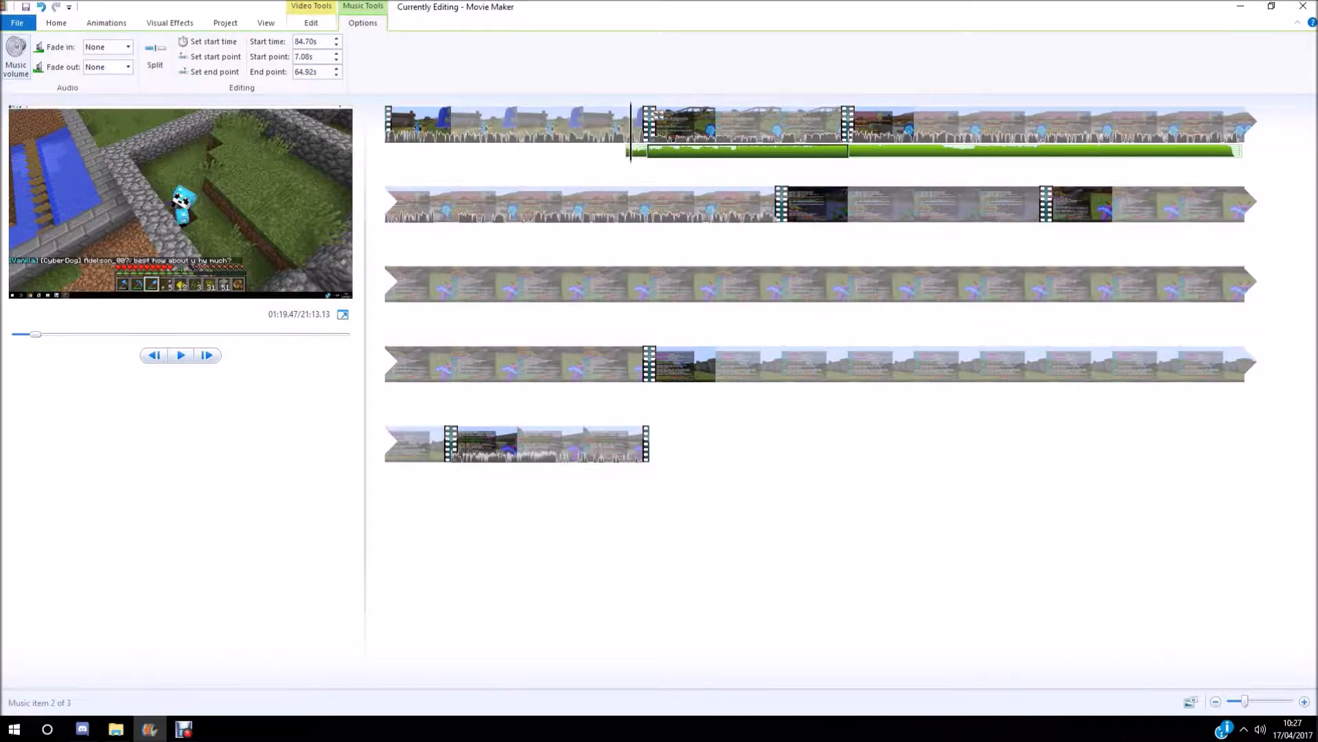
key("space")
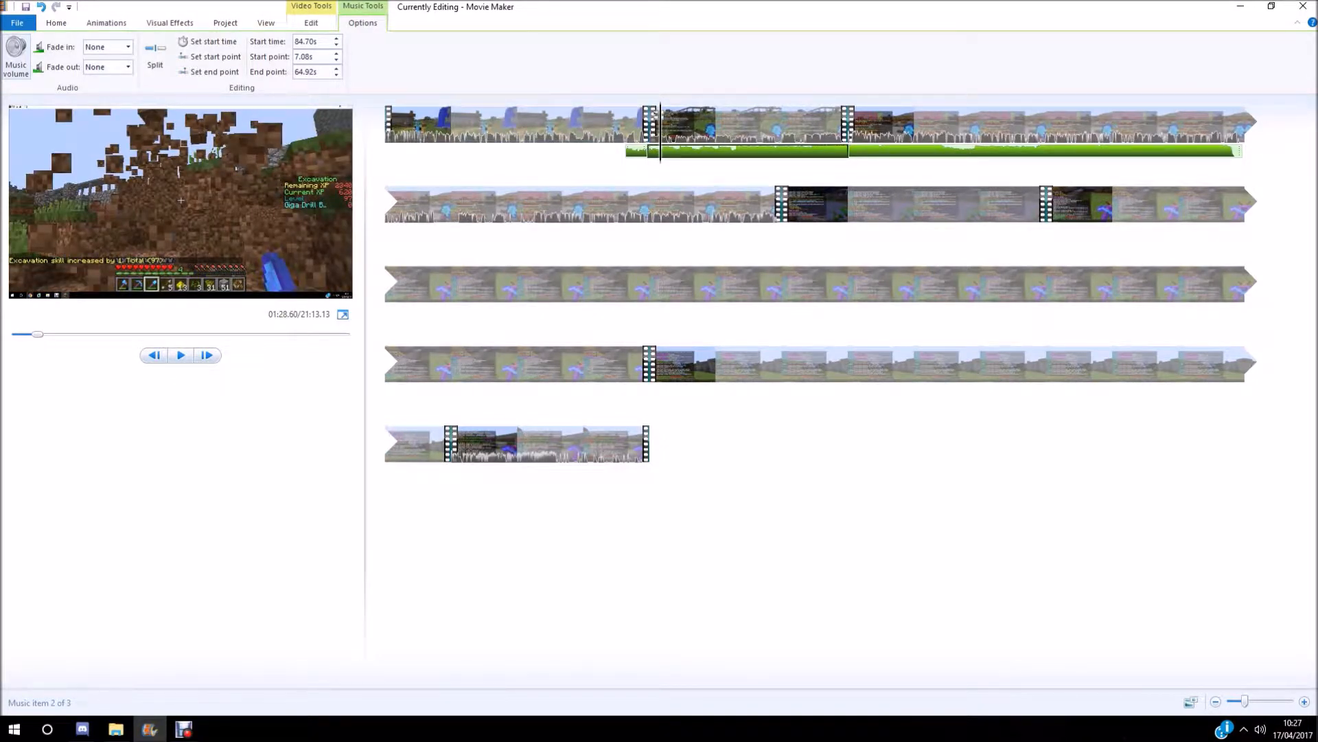
left_click(184, 729)
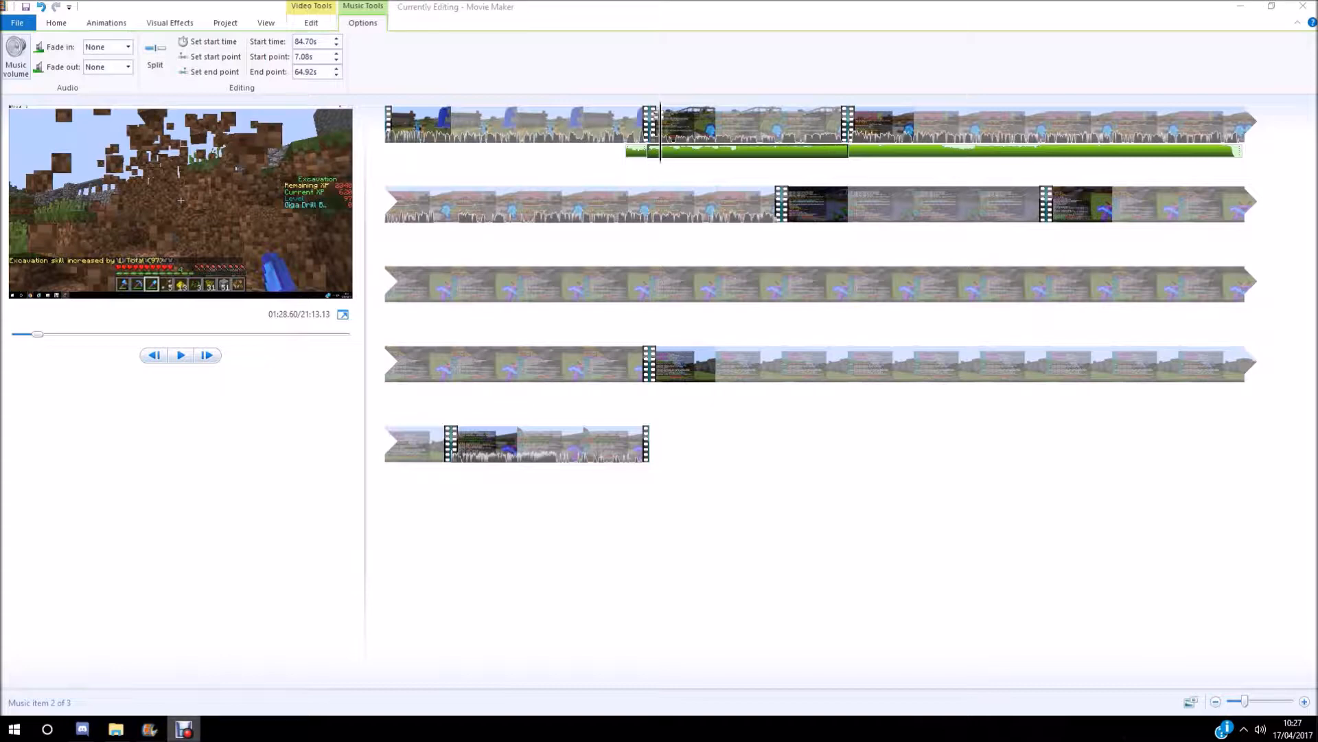
left_click(181, 355)
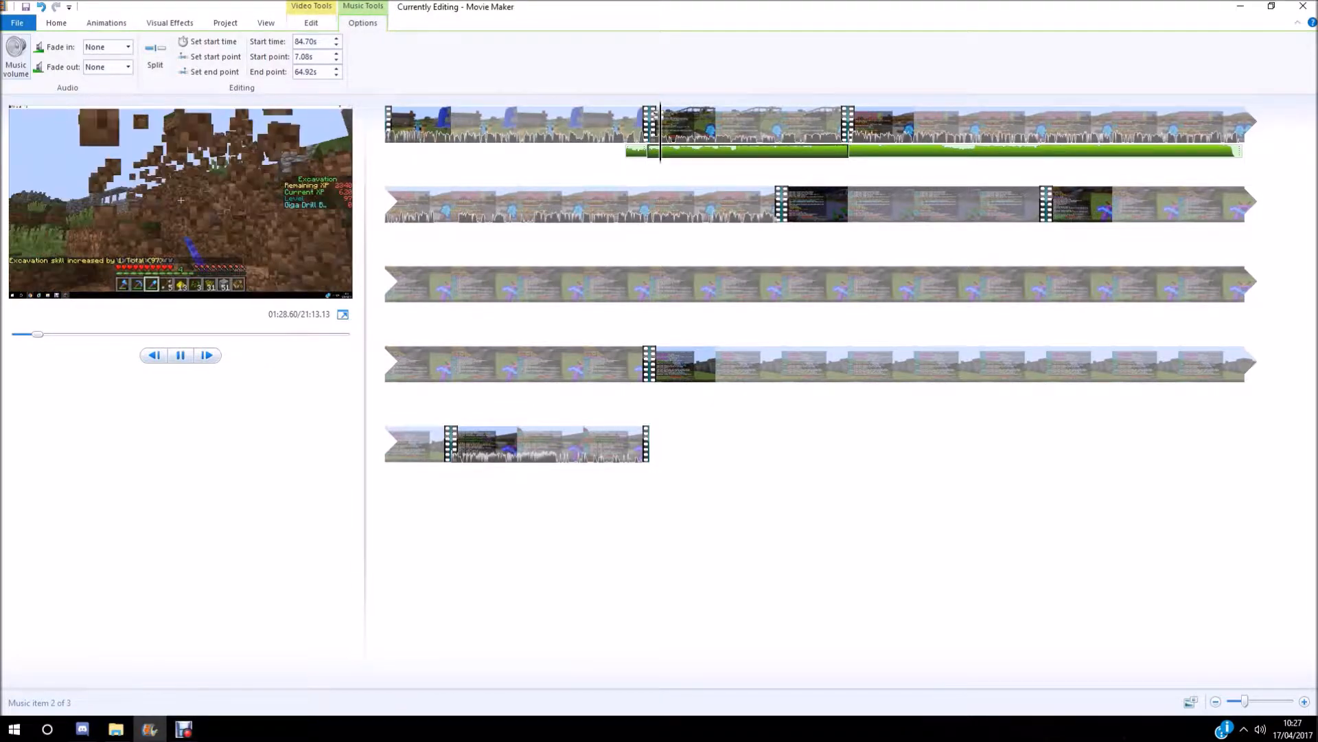
Step: Lower the music volume of the last segment slightly and play back the start of the third clip
left_click_drag(663, 132, 848, 132)
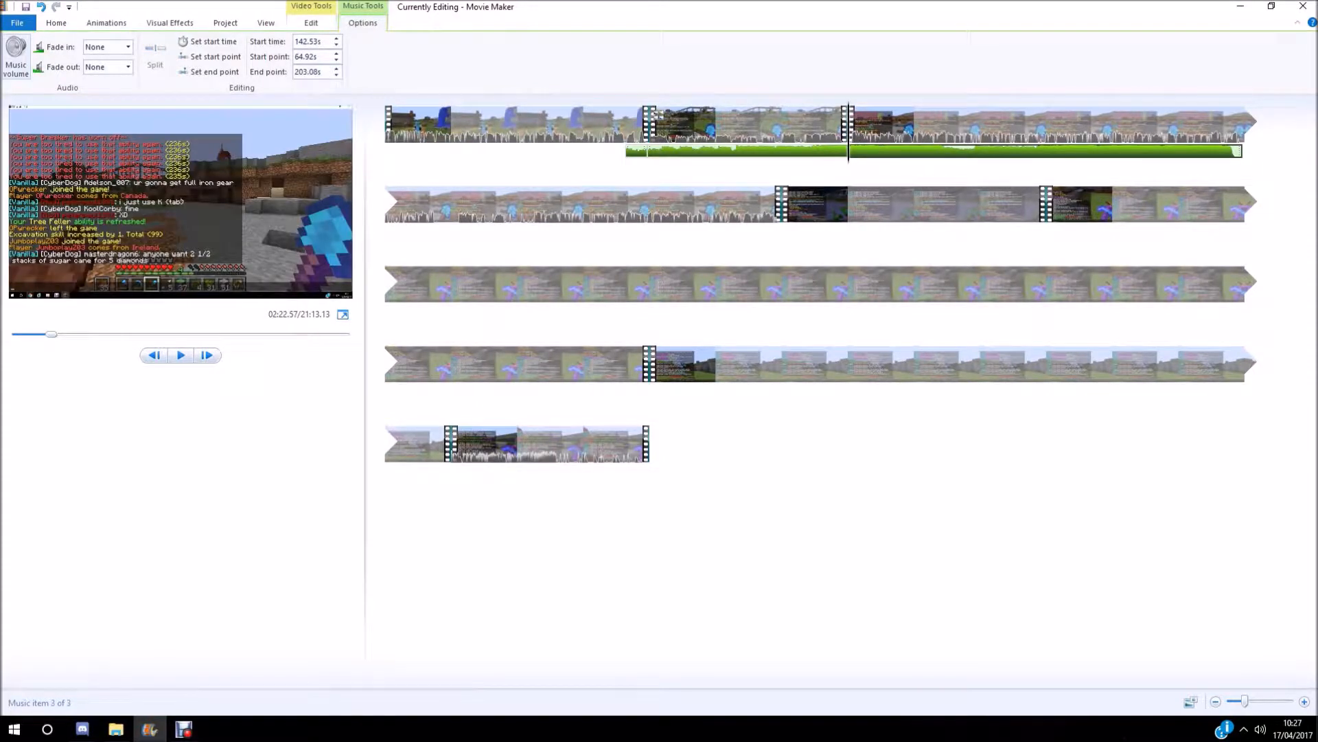
left_click(56, 23)
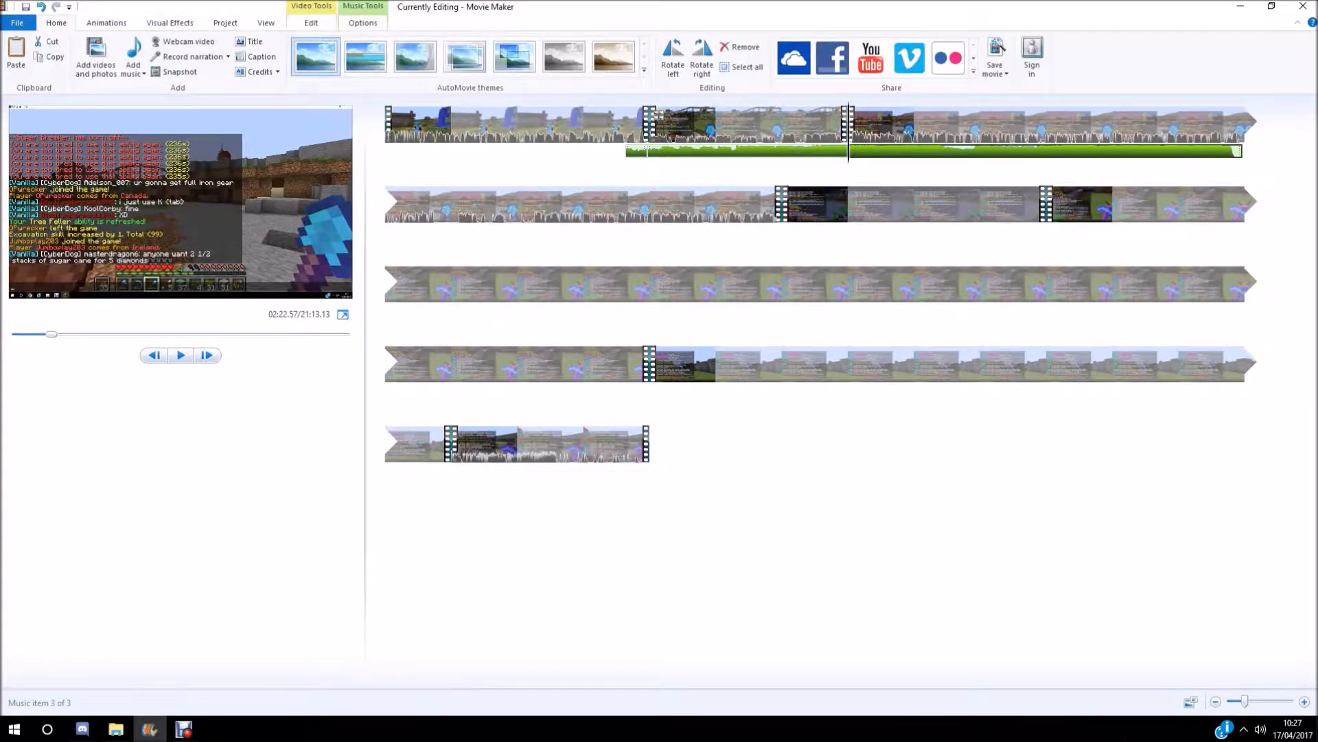
left_click(363, 23)
left_click(16, 55)
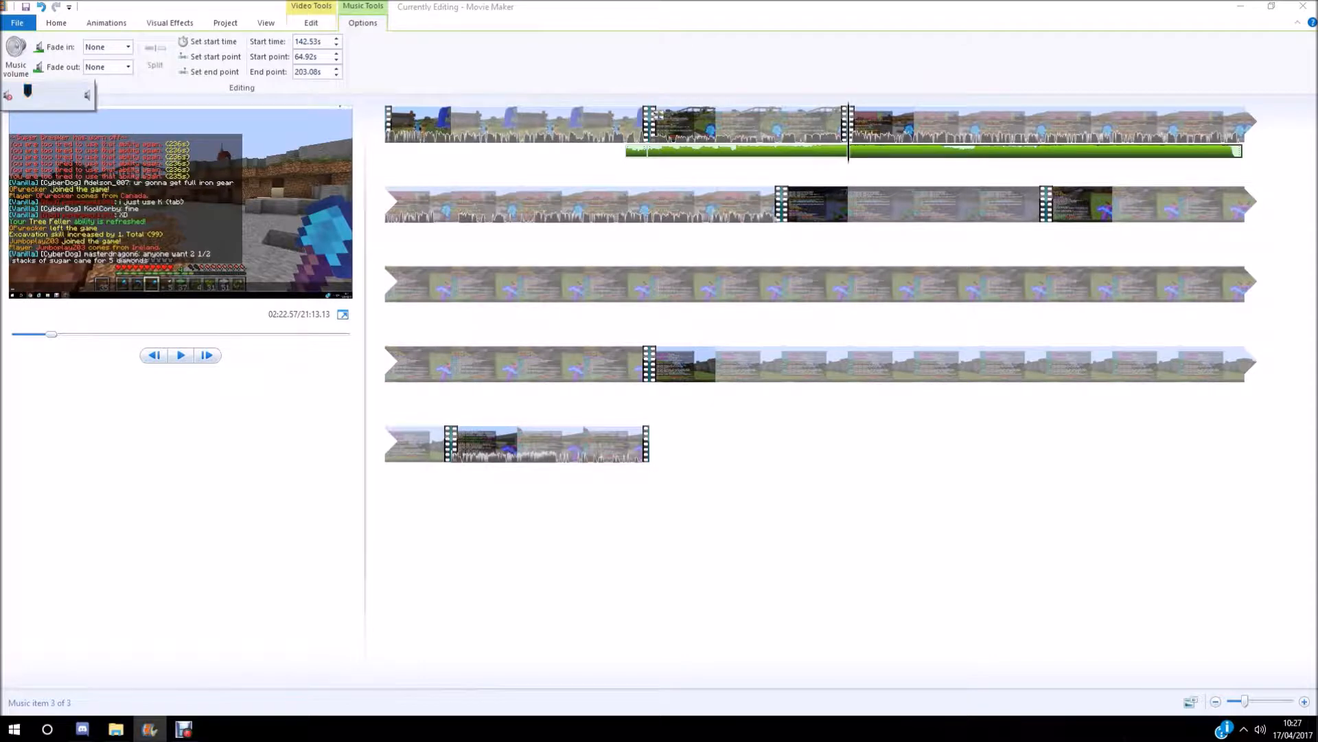
key("space")
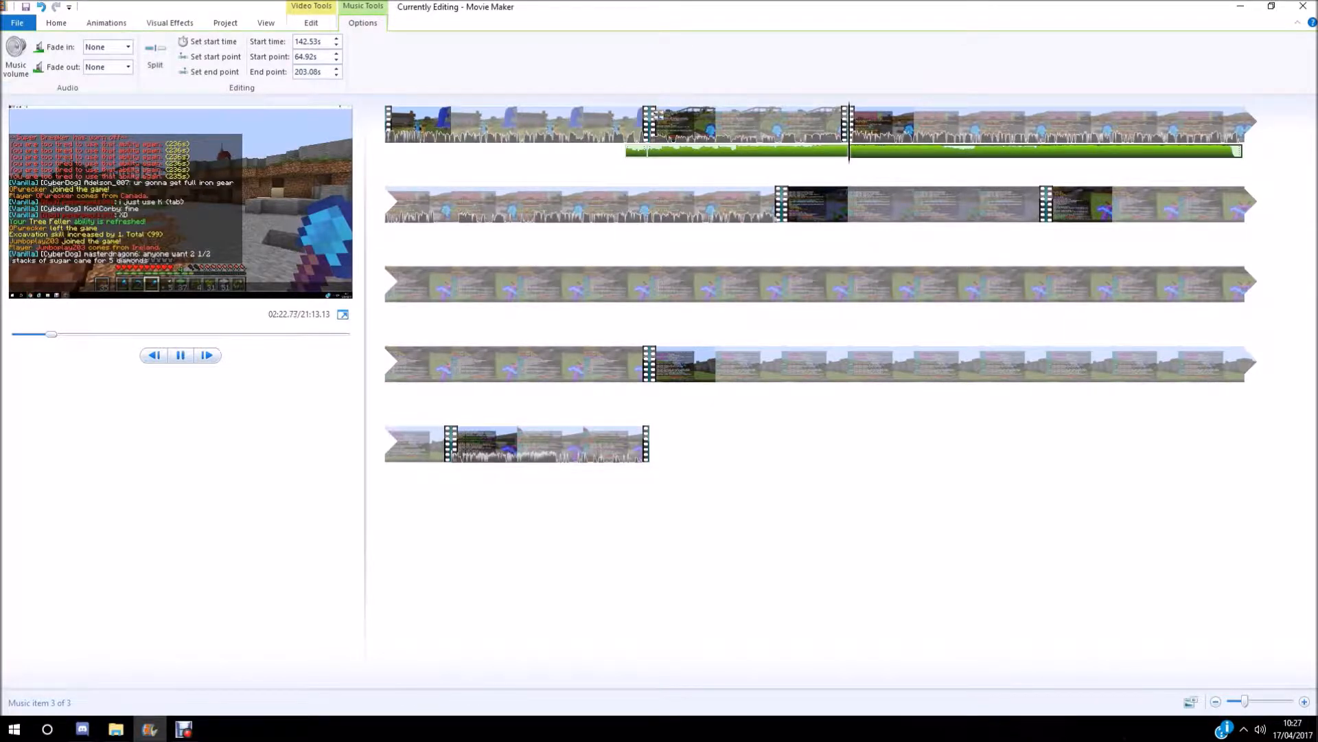
left_click(16, 58)
left_click_drag(28, 91, 24, 90)
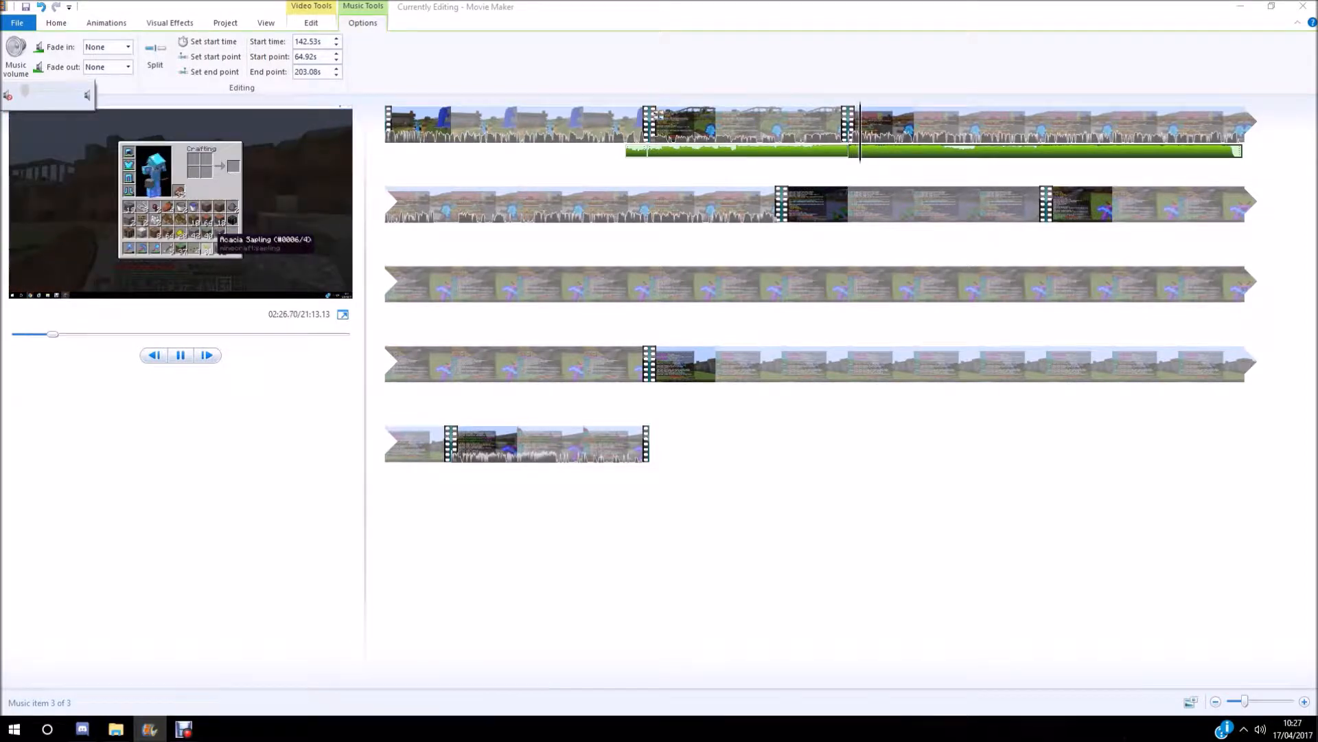
left_click(811, 480)
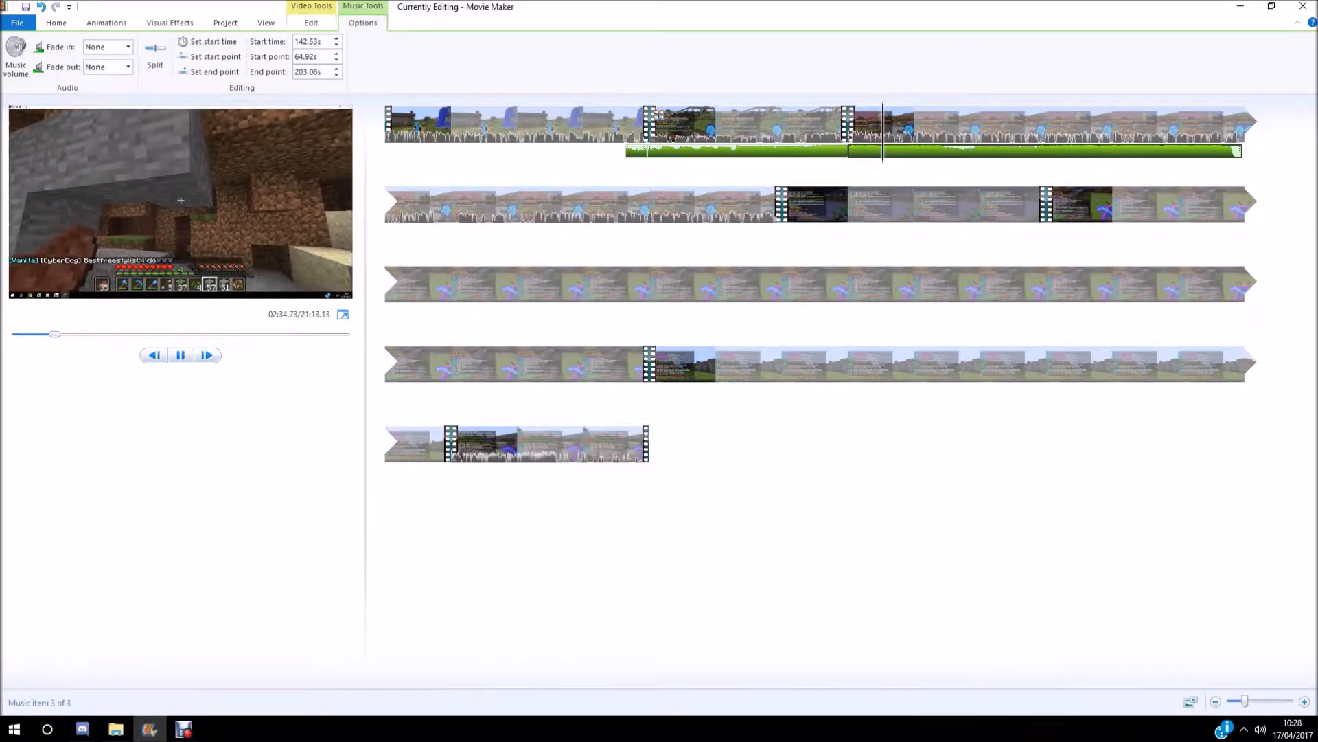
key("space")
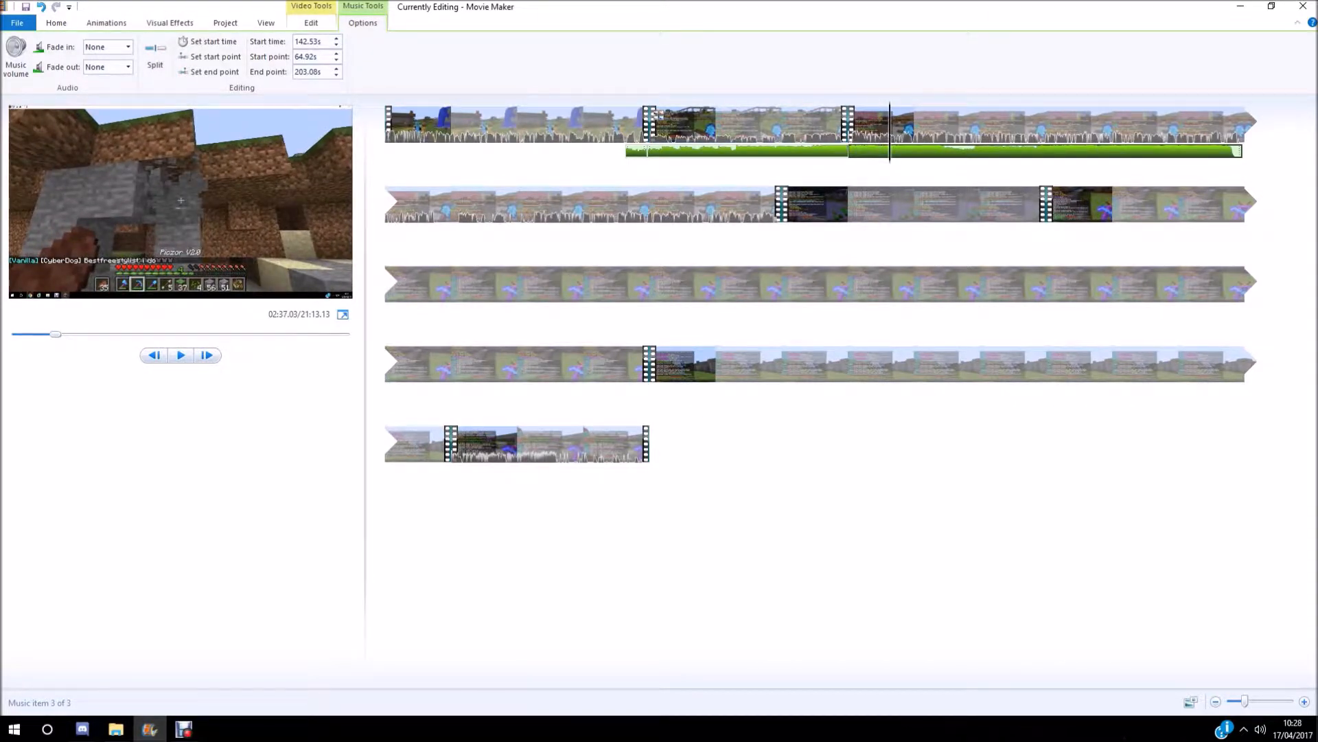
Step: Raise the first clip's video volume from the midpoint towards the maximum
left_click(451, 125)
left_click(311, 23)
left_click(16, 58)
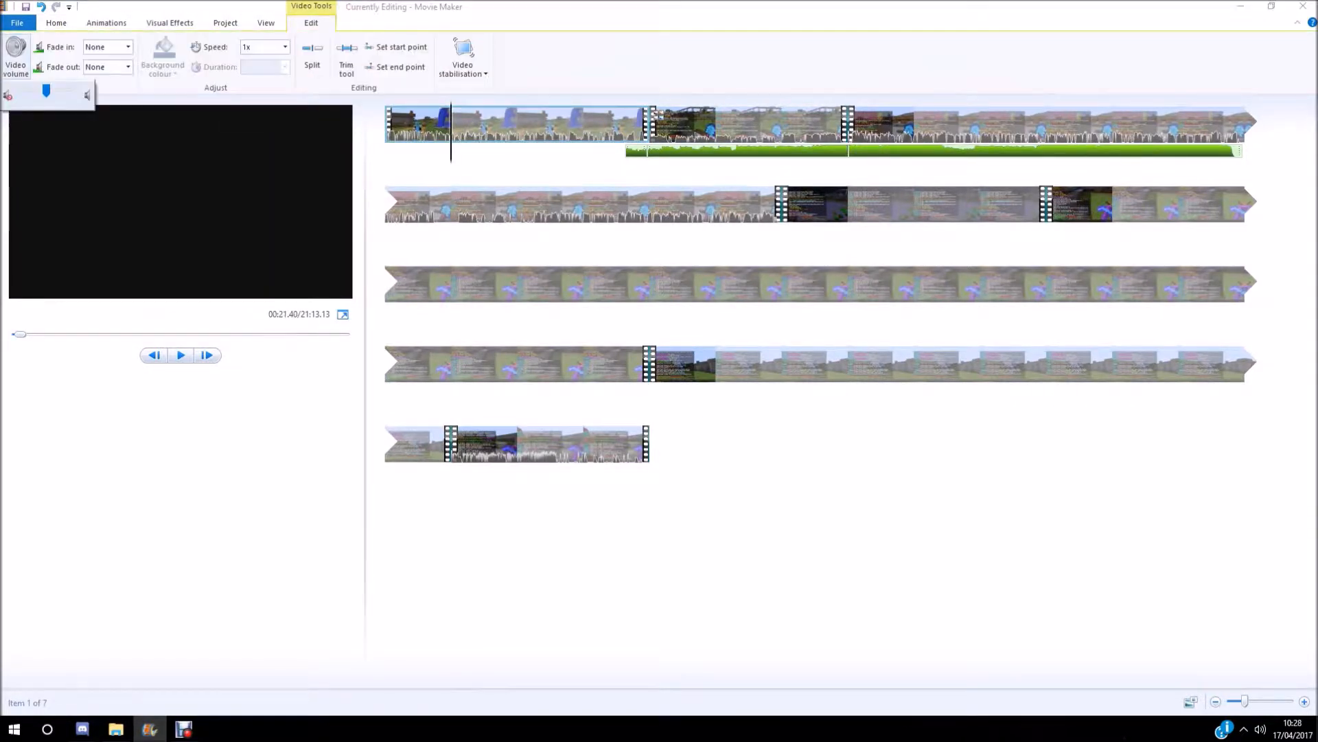
left_click_drag(46, 91, 70, 91)
Step: Raise the third clip's video volume from the midpoint towards the maximum
left_click(848, 125)
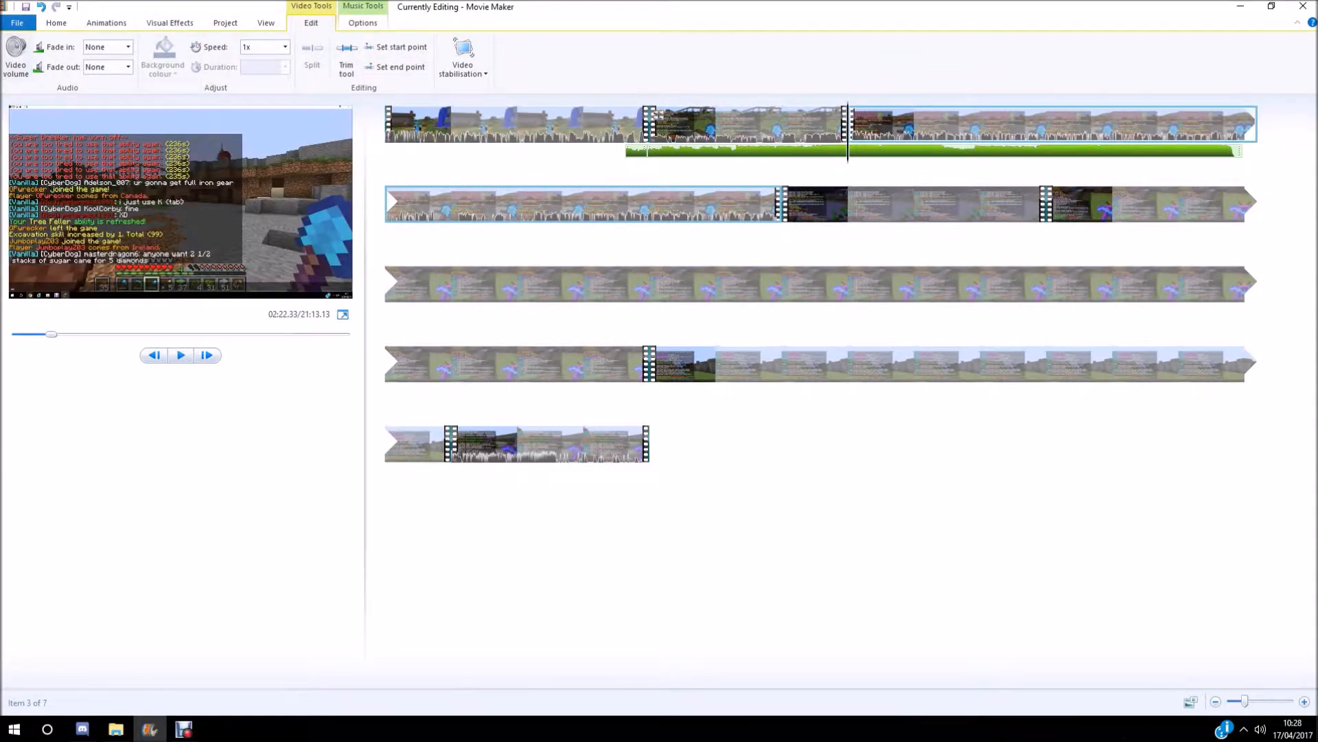
left_click(15, 57)
left_click_drag(46, 91, 71, 91)
Step: Lower the second clip's video volume almost to the minimum
left_click(716, 125)
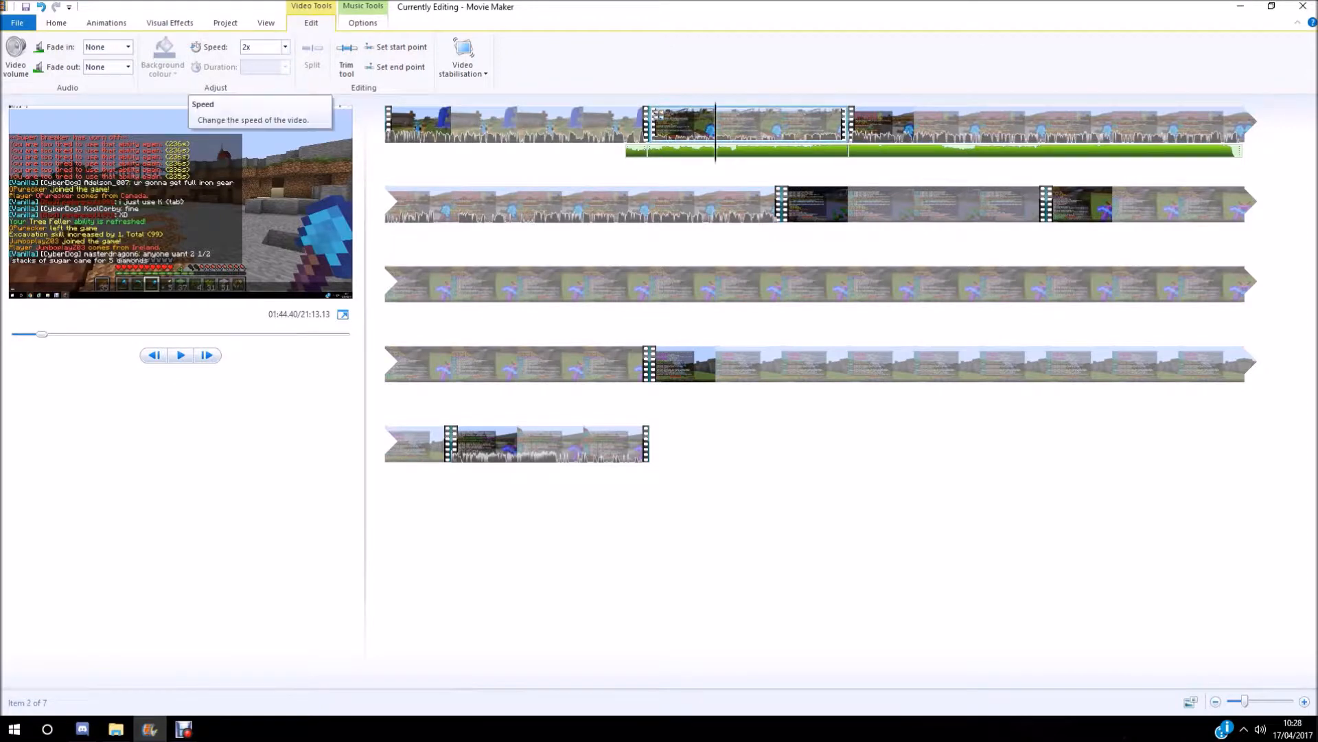
left_click(16, 55)
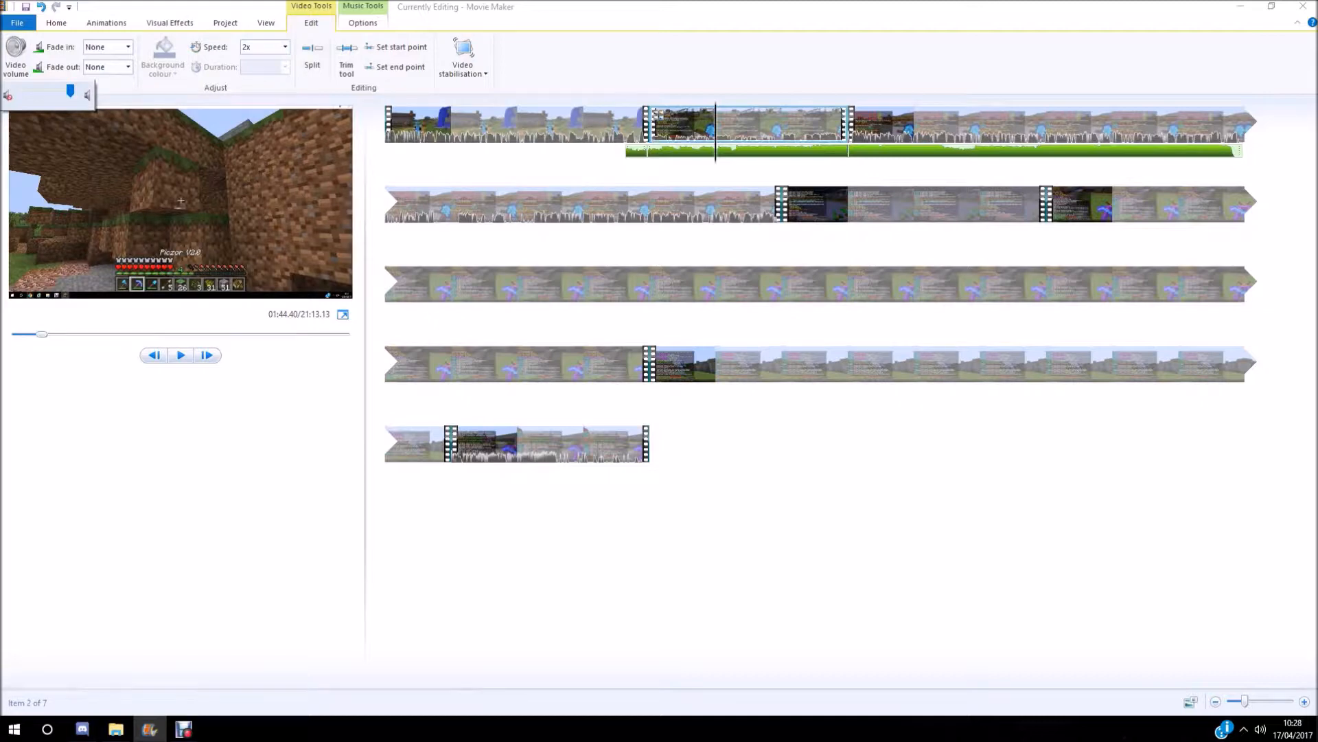
left_click(650, 125)
left_click(16, 57)
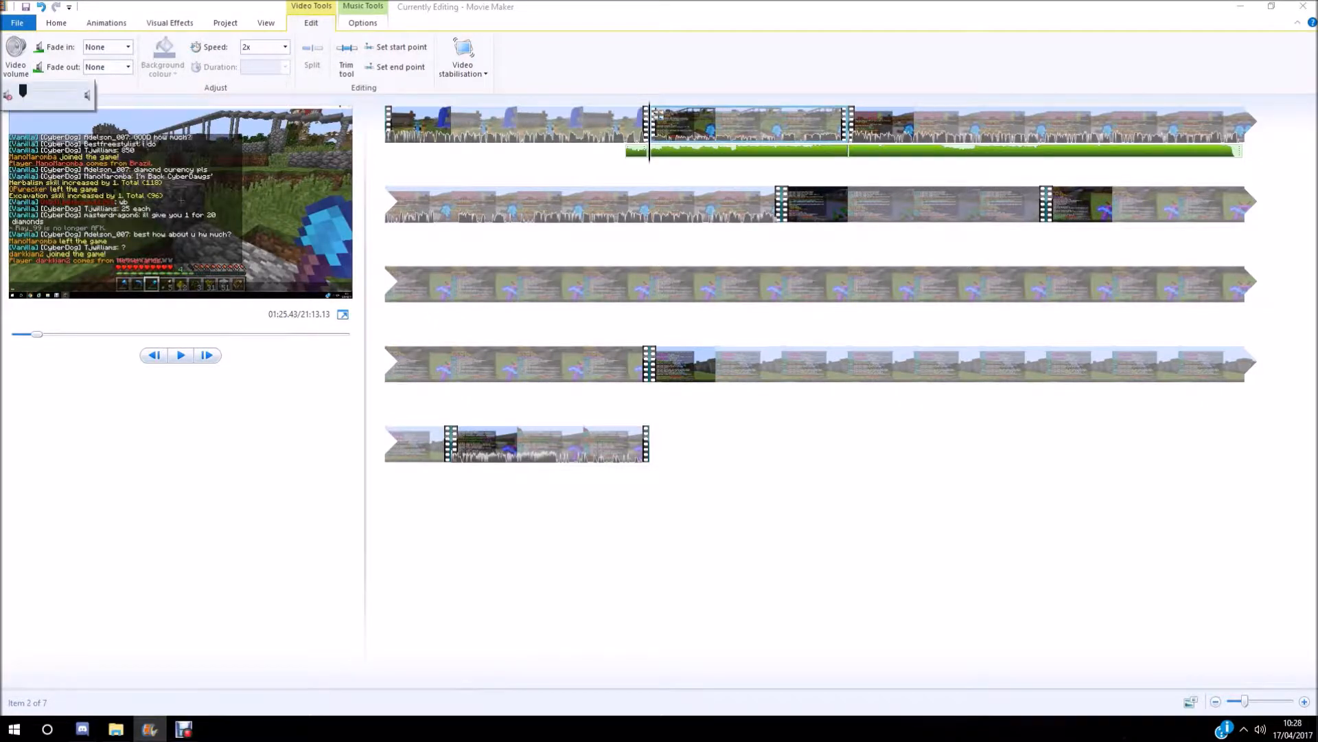
left_click(715, 364)
Step: Play back the end of the first clip from just before the background music starts
left_click(515, 125)
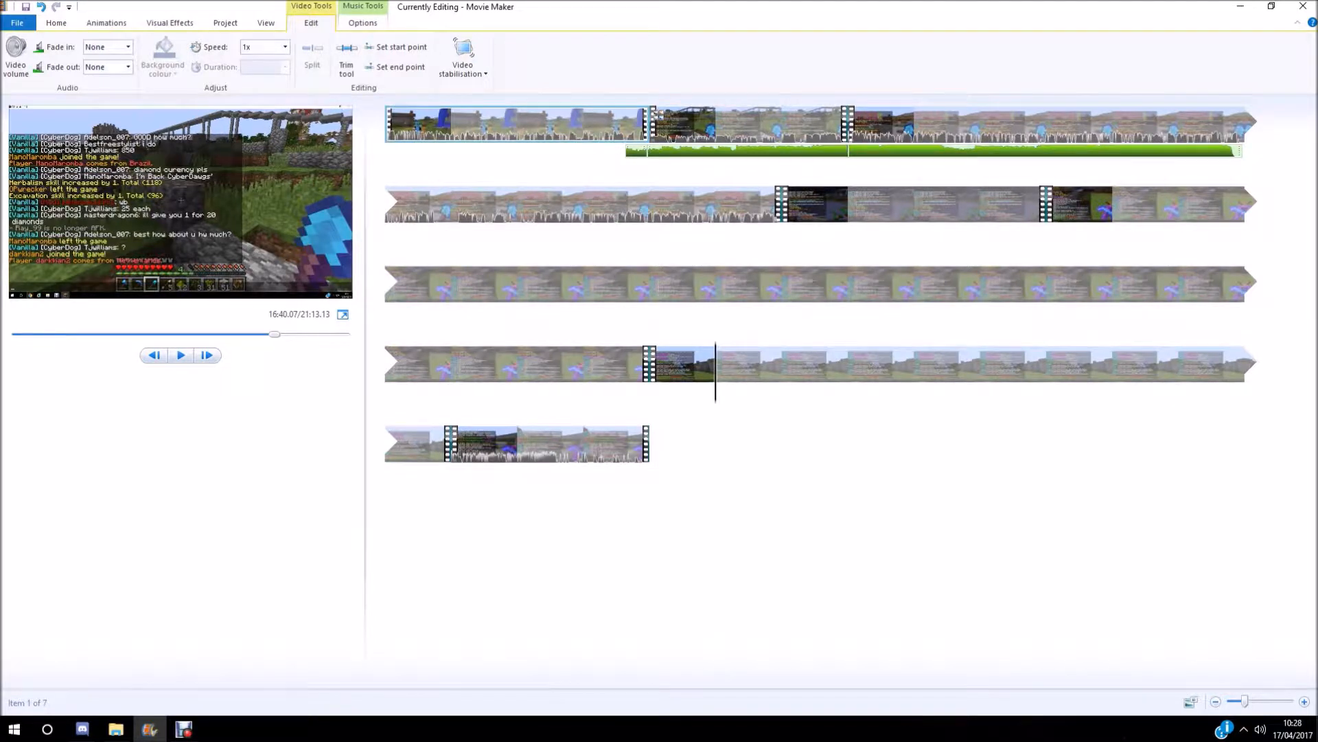
left_click(622, 125)
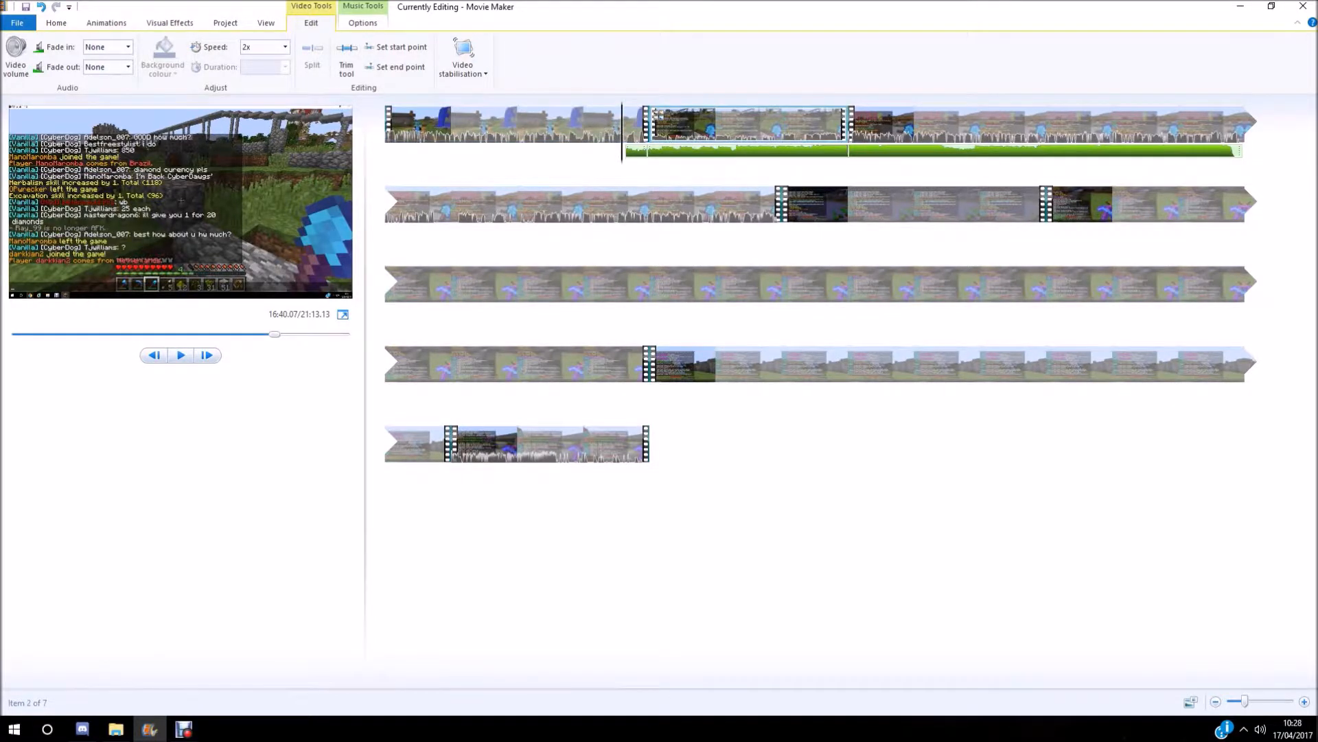
key("space")
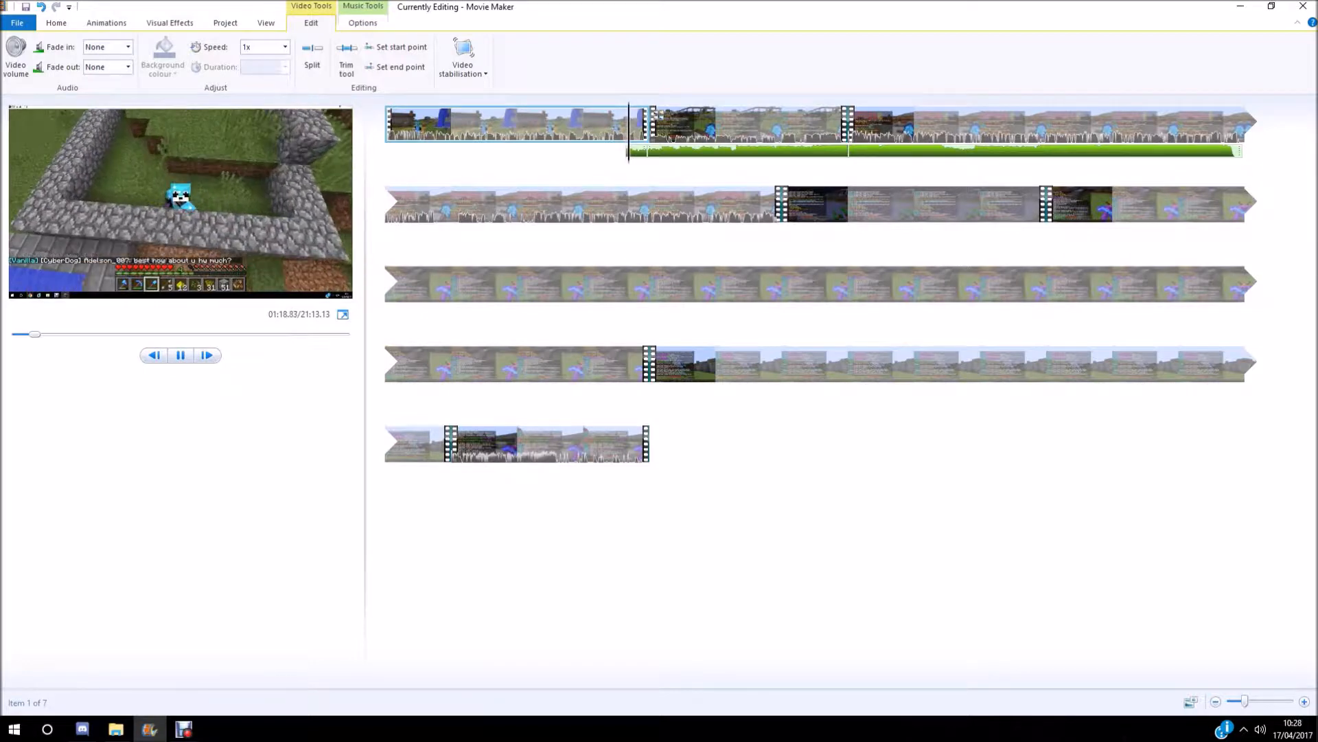
Step: Lower the first music segment's volume to slightly below the midpoint and play back the transition into the second clip
left_click(635, 151)
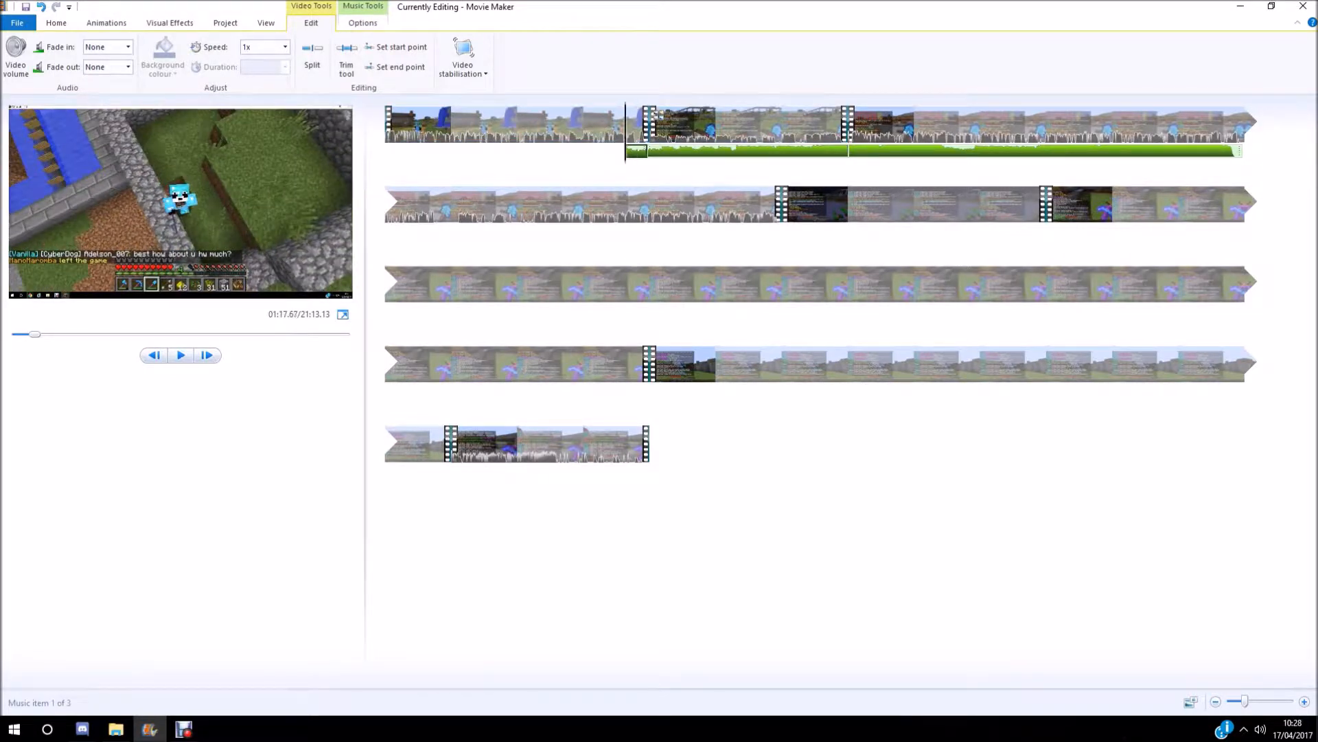
left_click(16, 58)
left_click(362, 22)
left_click(15, 57)
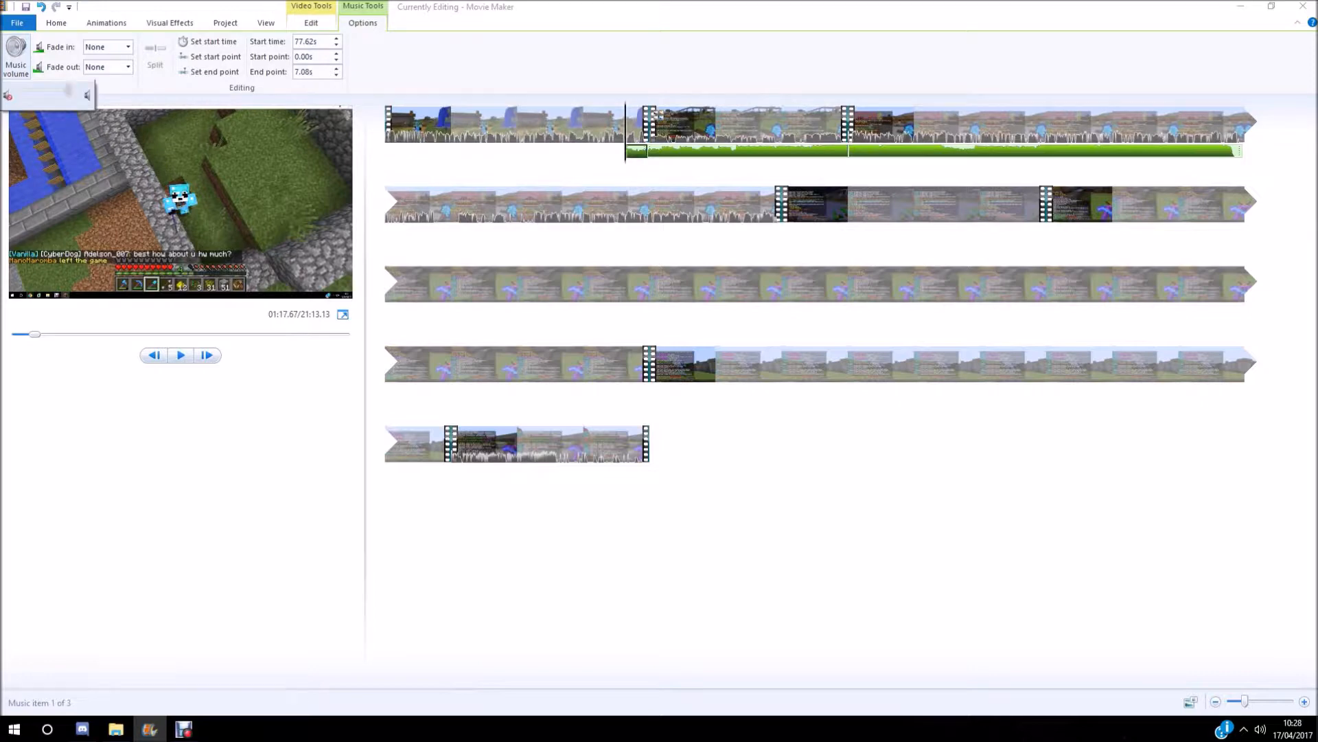
left_click_drag(68, 90, 39, 90)
left_click(311, 22)
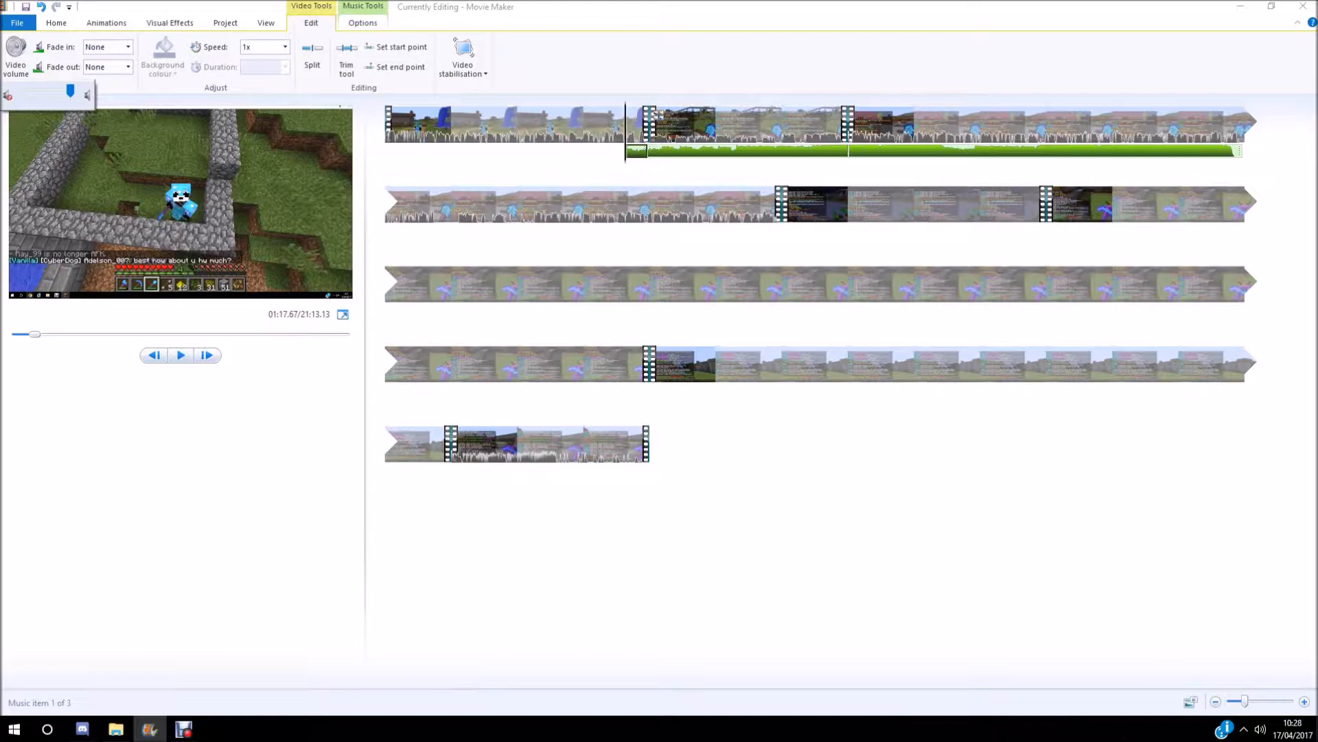
key("space")
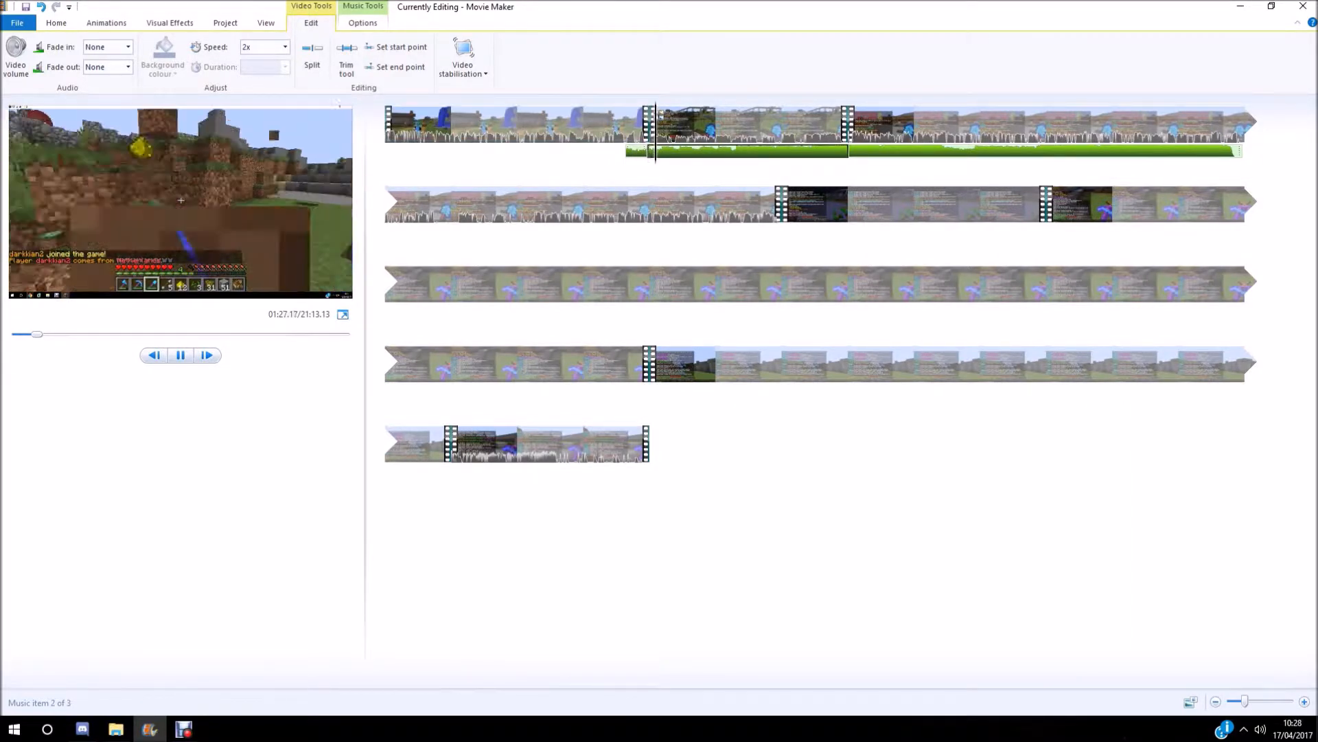
Step: Raise the middle music segment's volume towards the maximum while the second clip plays
left_click(363, 23)
left_click(16, 57)
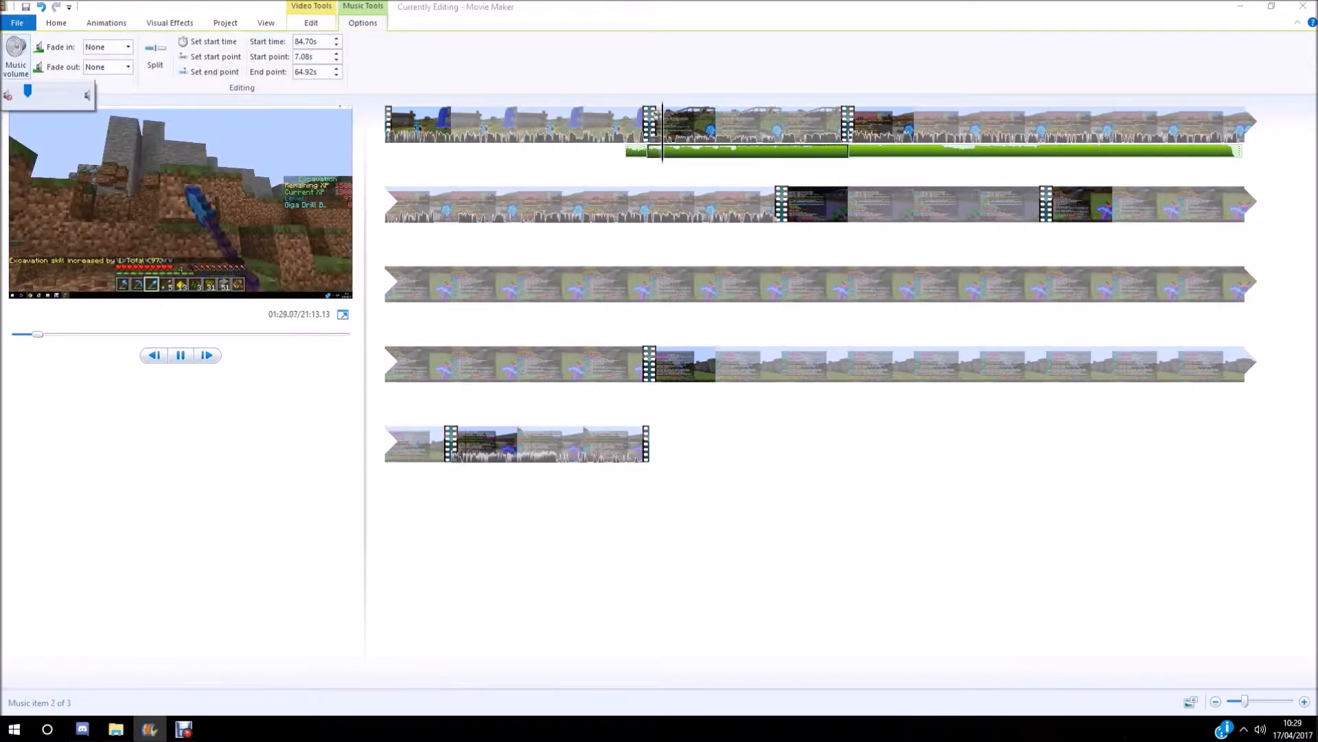
left_click_drag(28, 92, 51, 91)
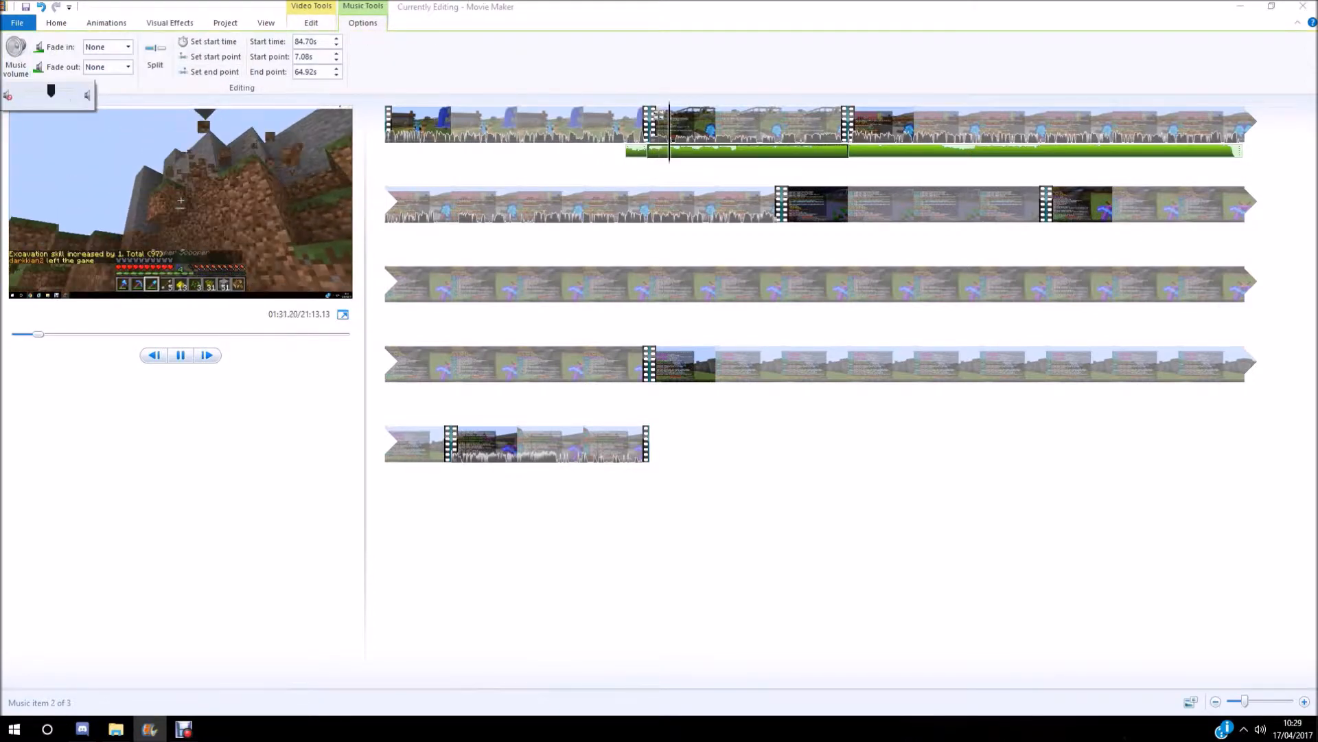
left_click_drag(51, 91, 70, 91)
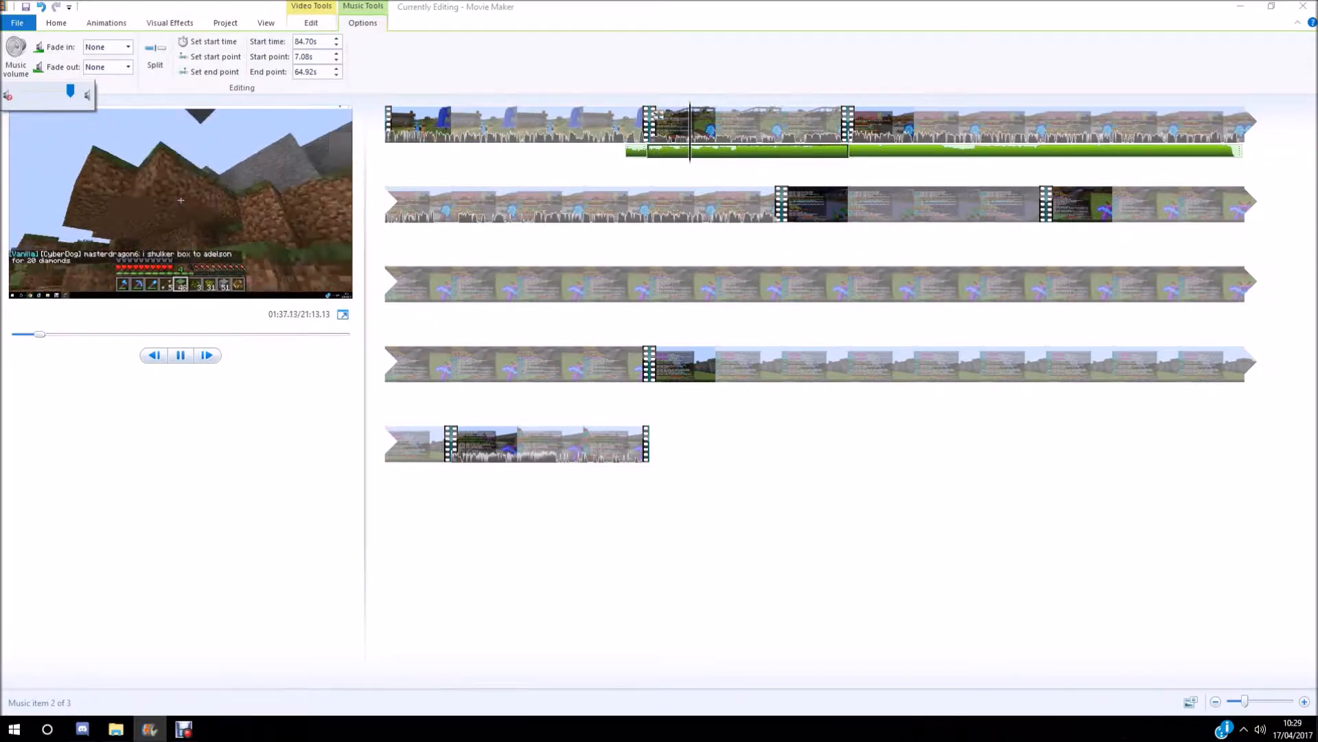
key("space")
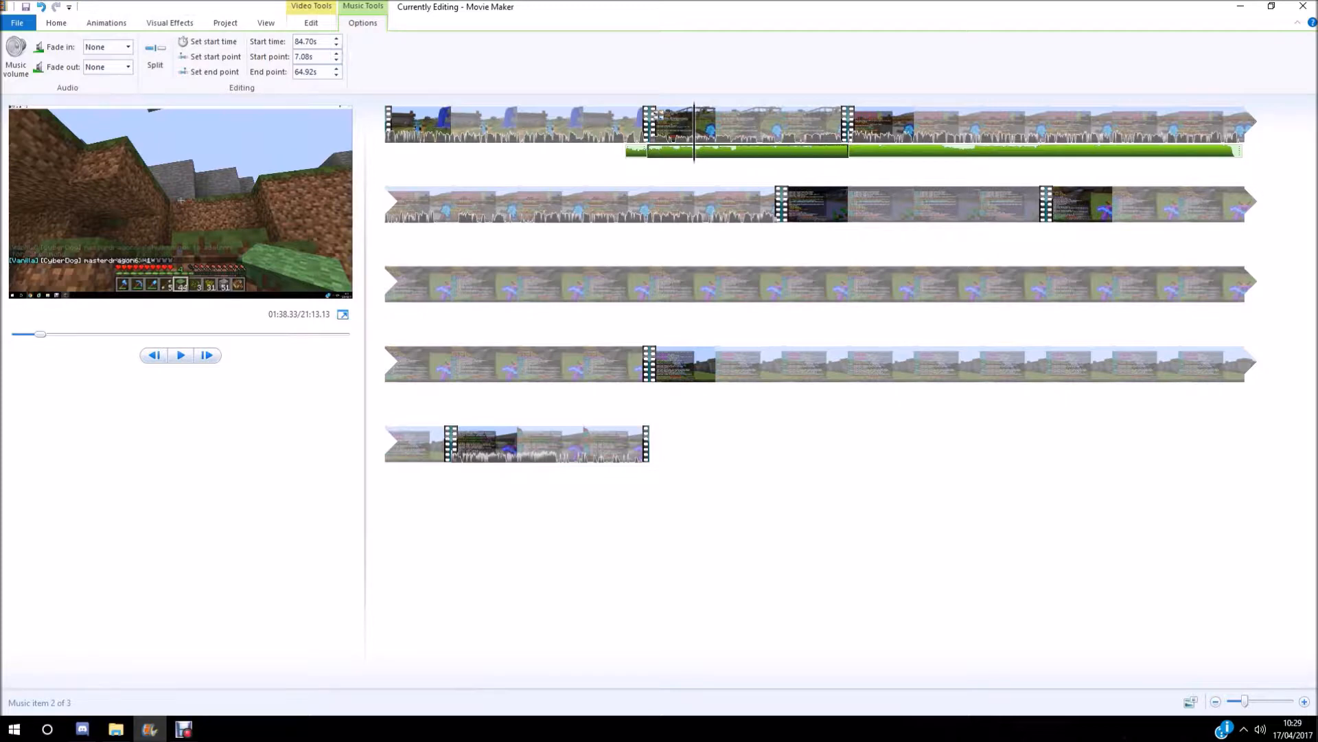
Step: Review the available playback speeds for the second clip and play back more of it
left_click(311, 22)
left_click(285, 47)
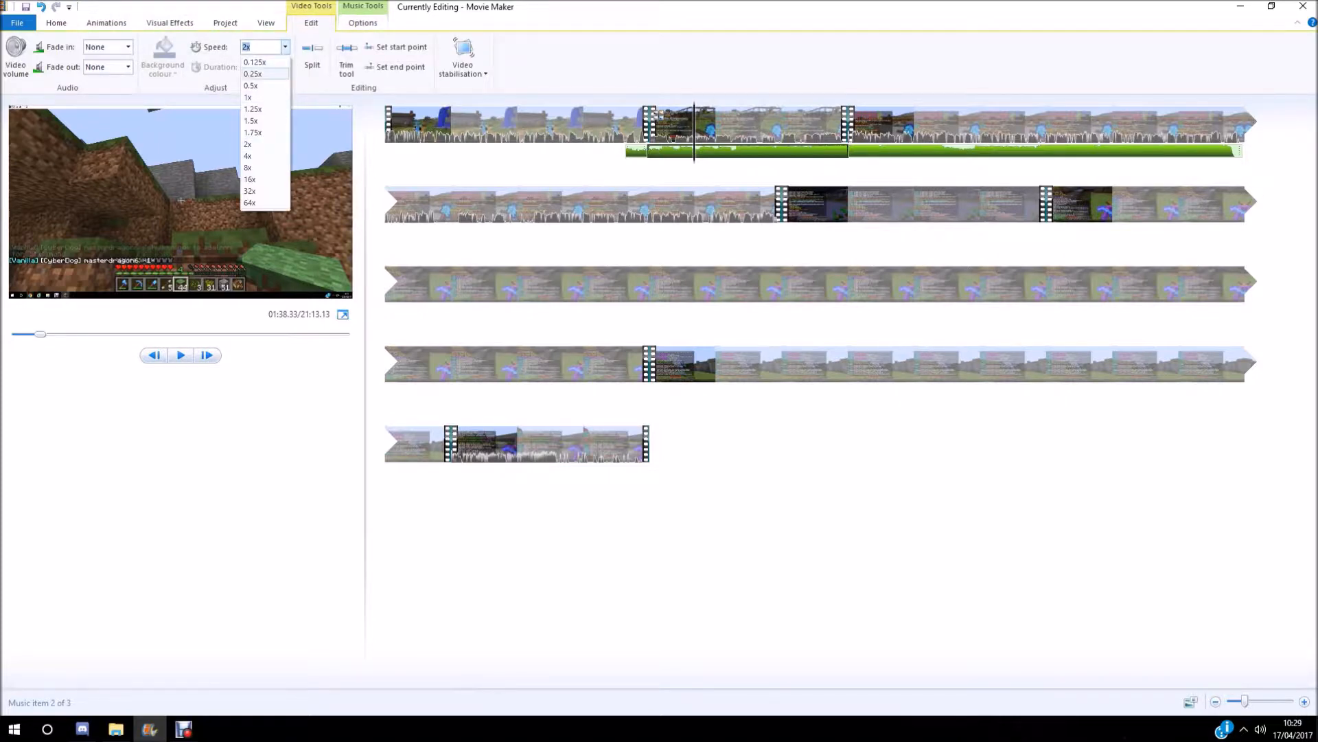
left_click(180, 355)
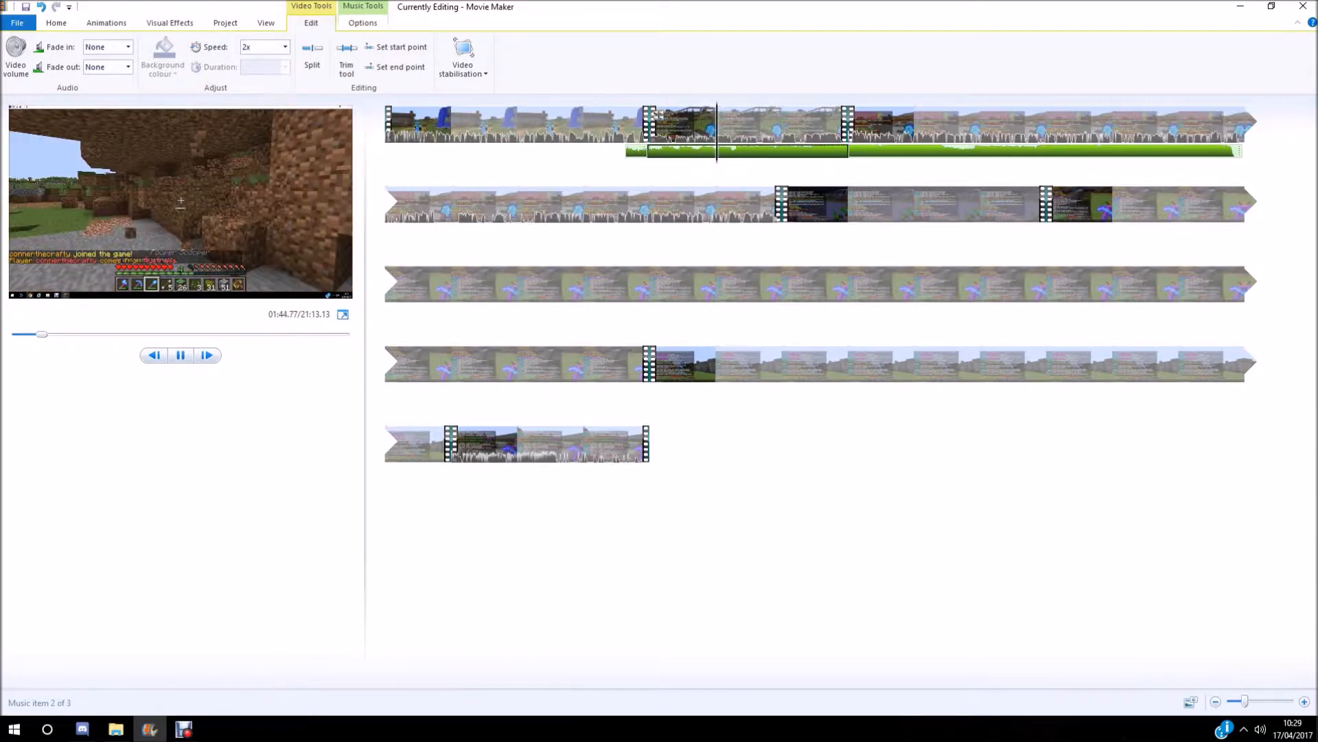
key("space")
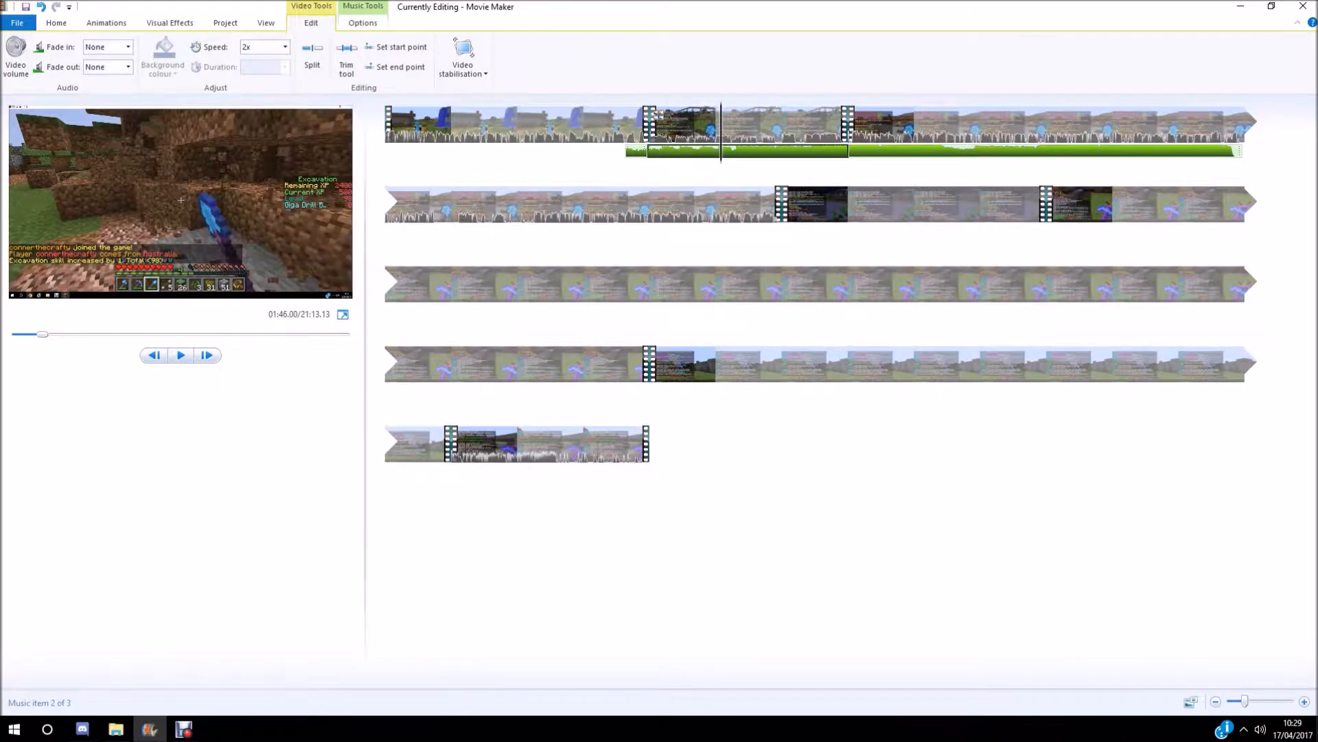
Step: Play back the third clip from its beginning and check its video volume
left_click_drag(721, 131, 852, 130)
key("space")
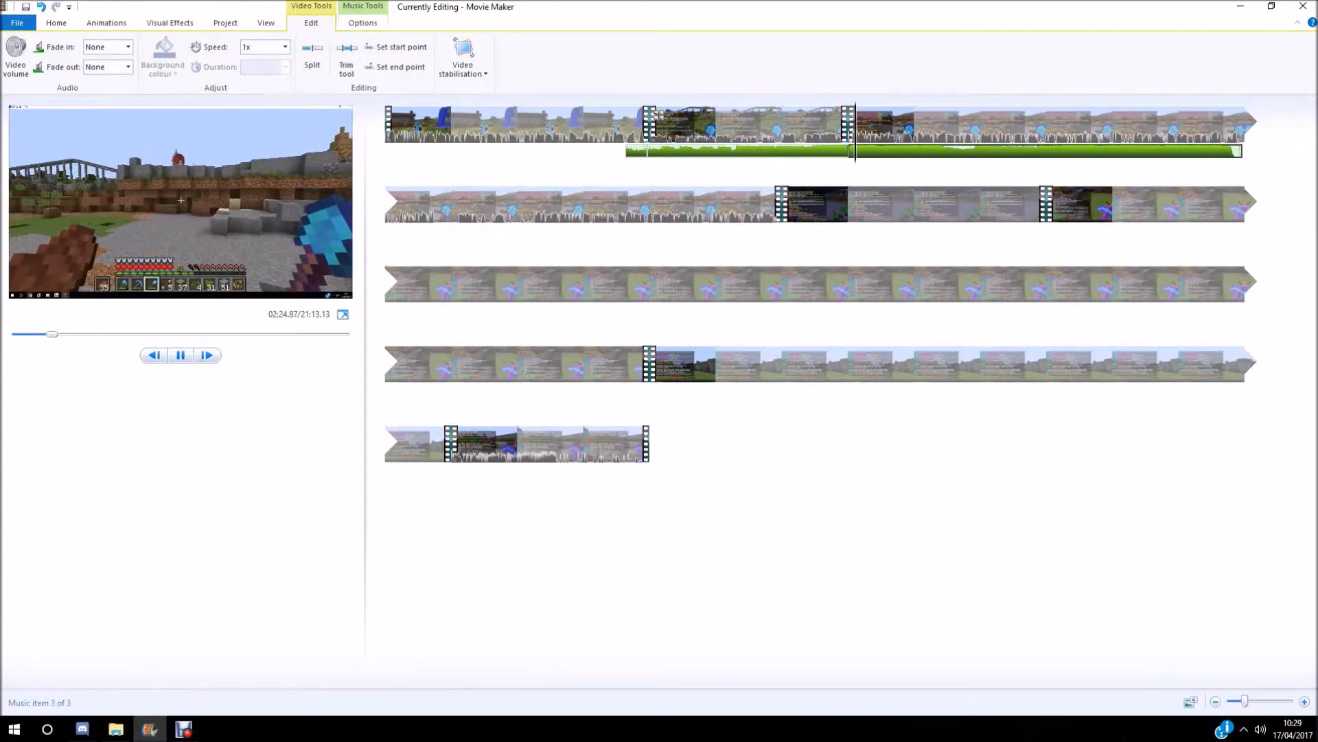
left_click(311, 22)
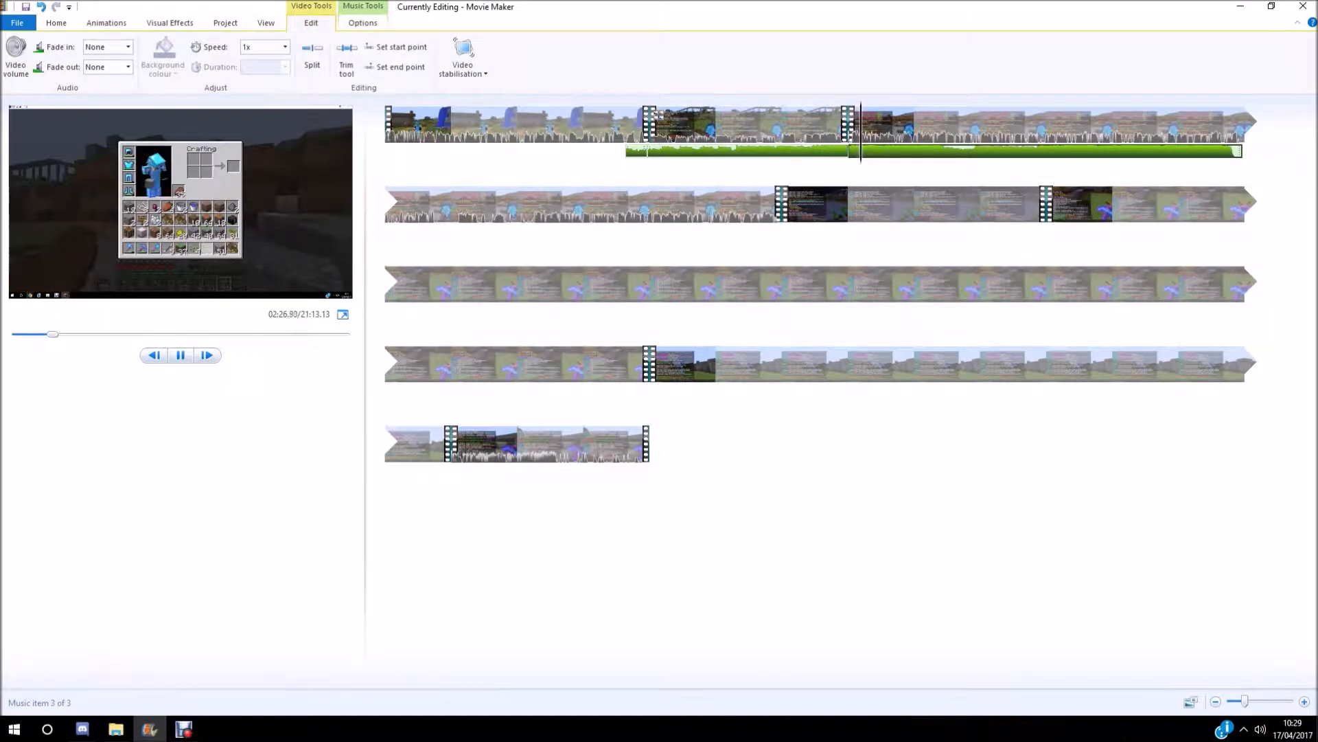
left_click(15, 57)
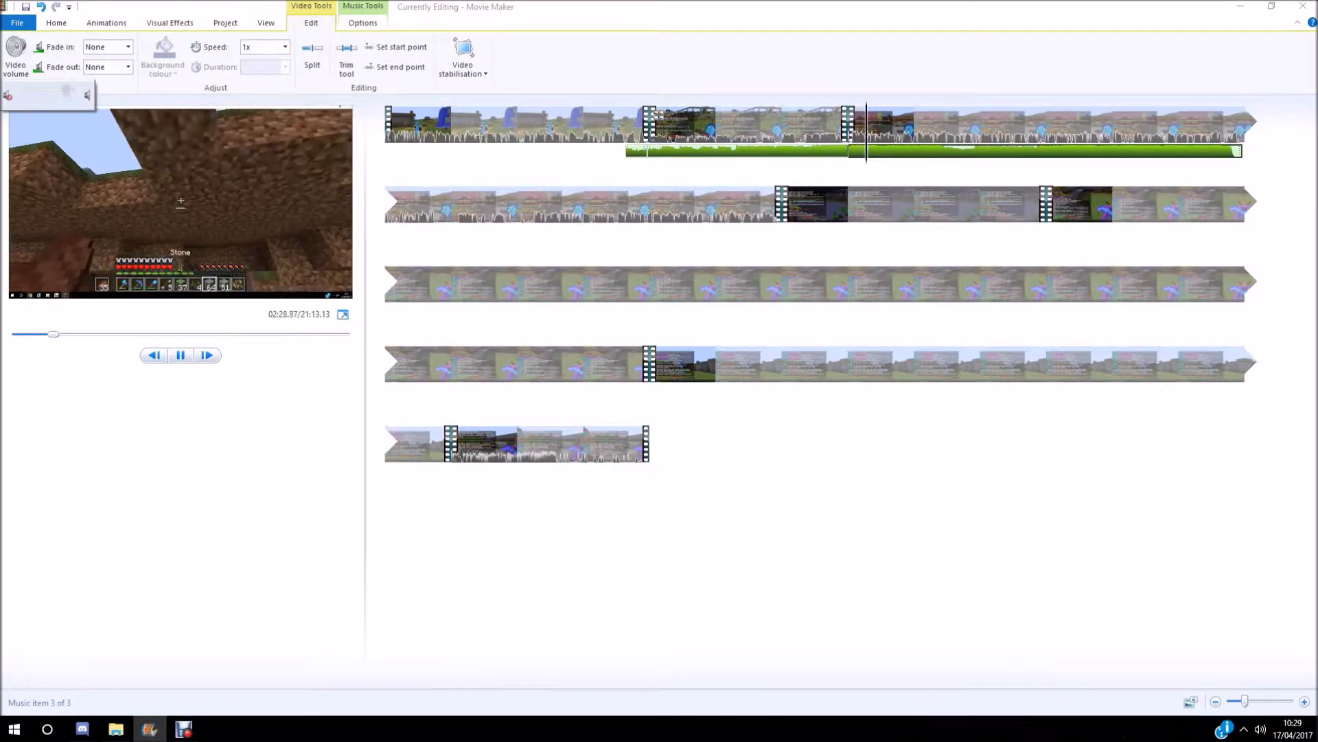
key("Escape")
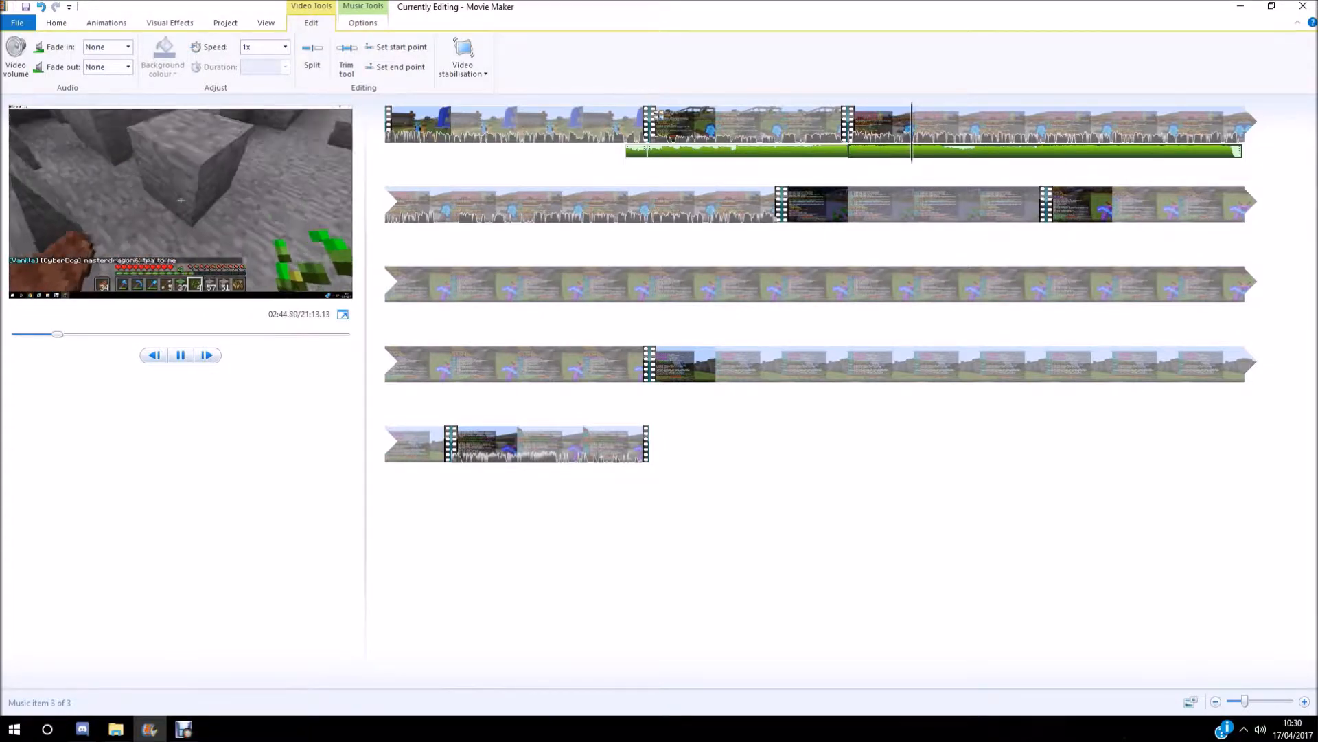
key("space")
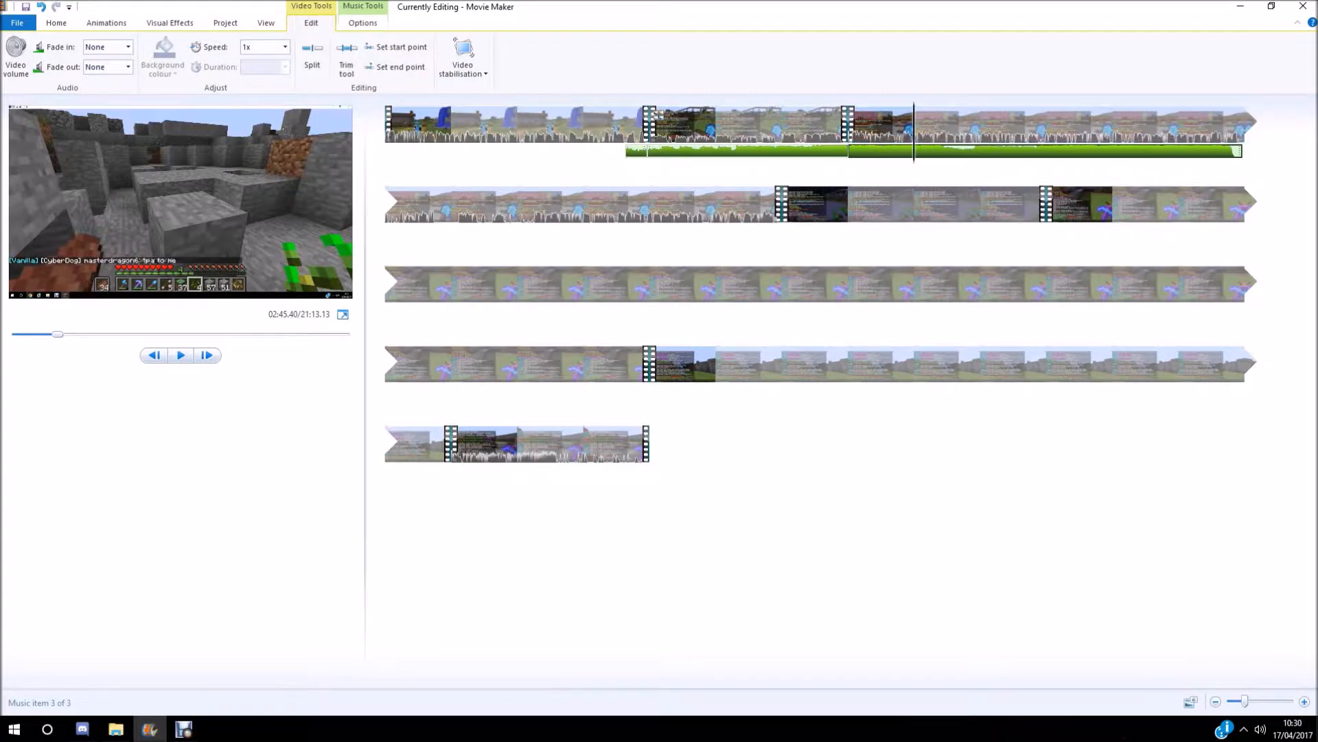
Step: Add a caption reading "Blast Miner*" over the third clip and delete it again
left_click(56, 23)
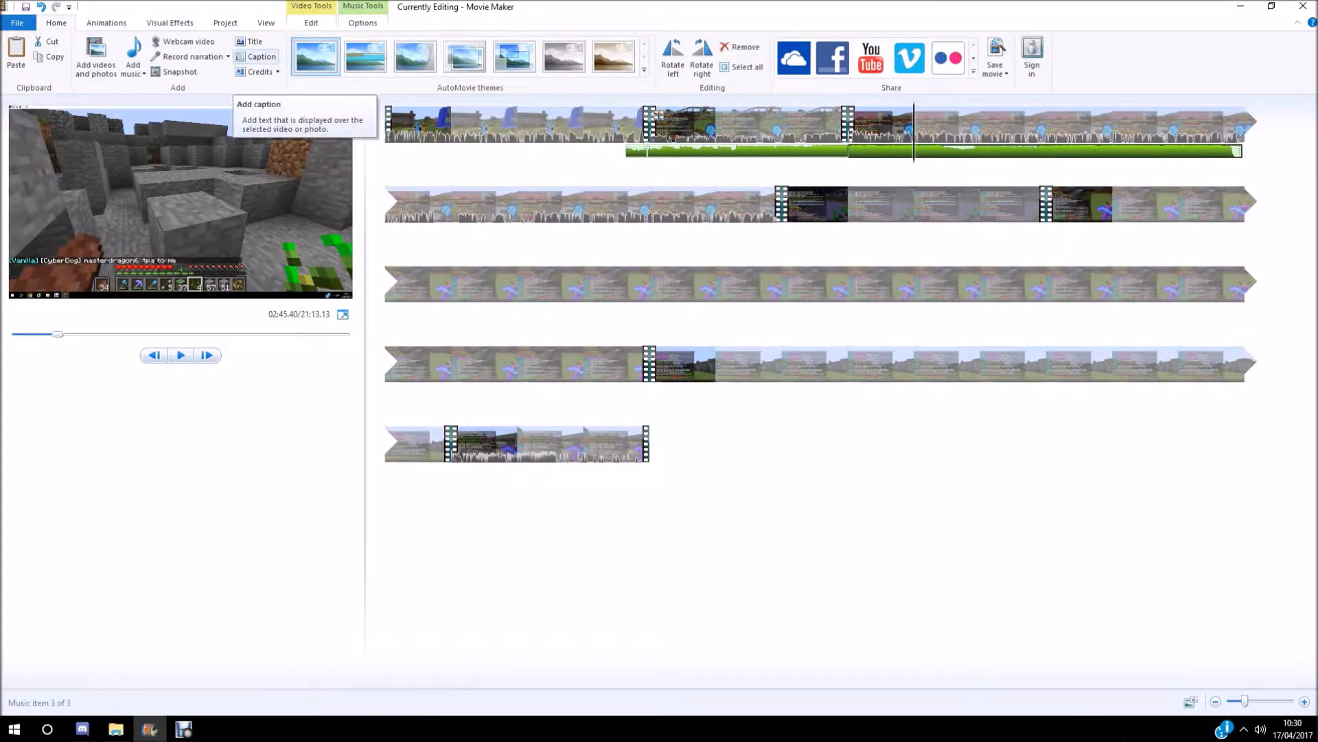
left_click(257, 57)
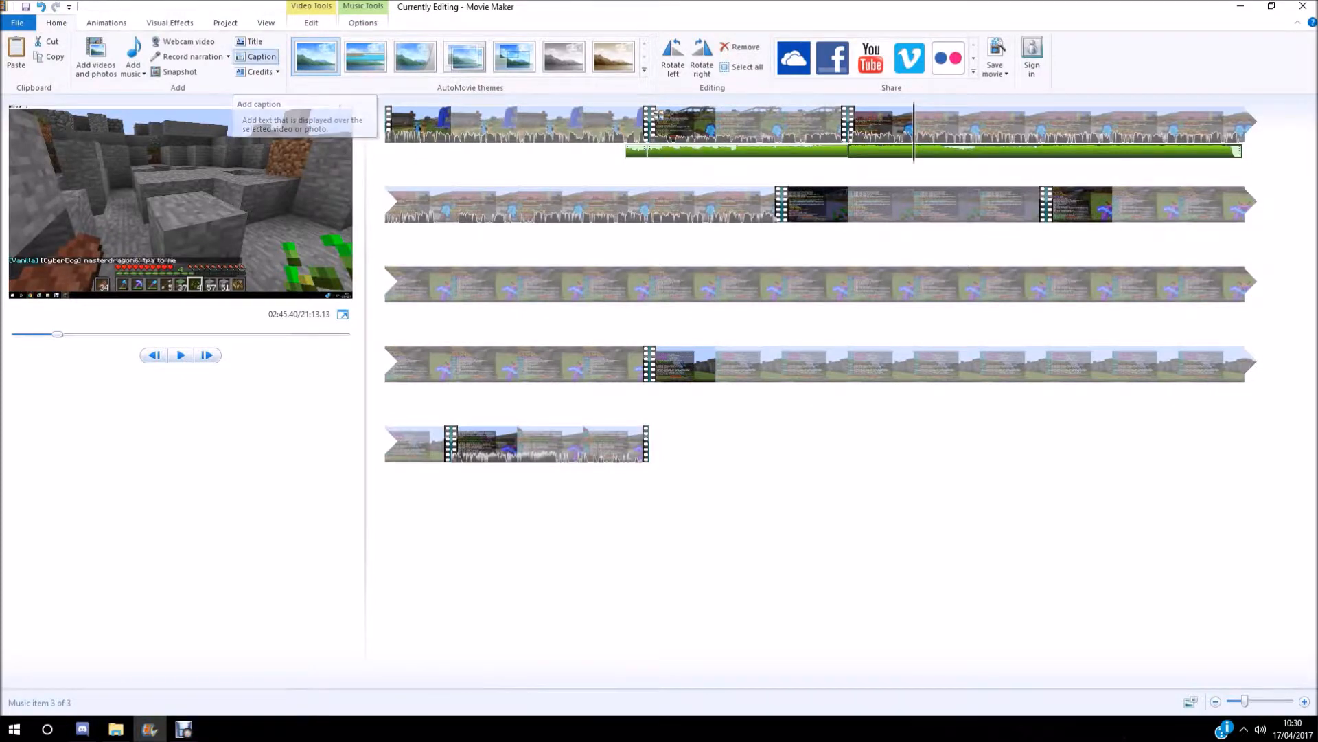
left_click(187, 268)
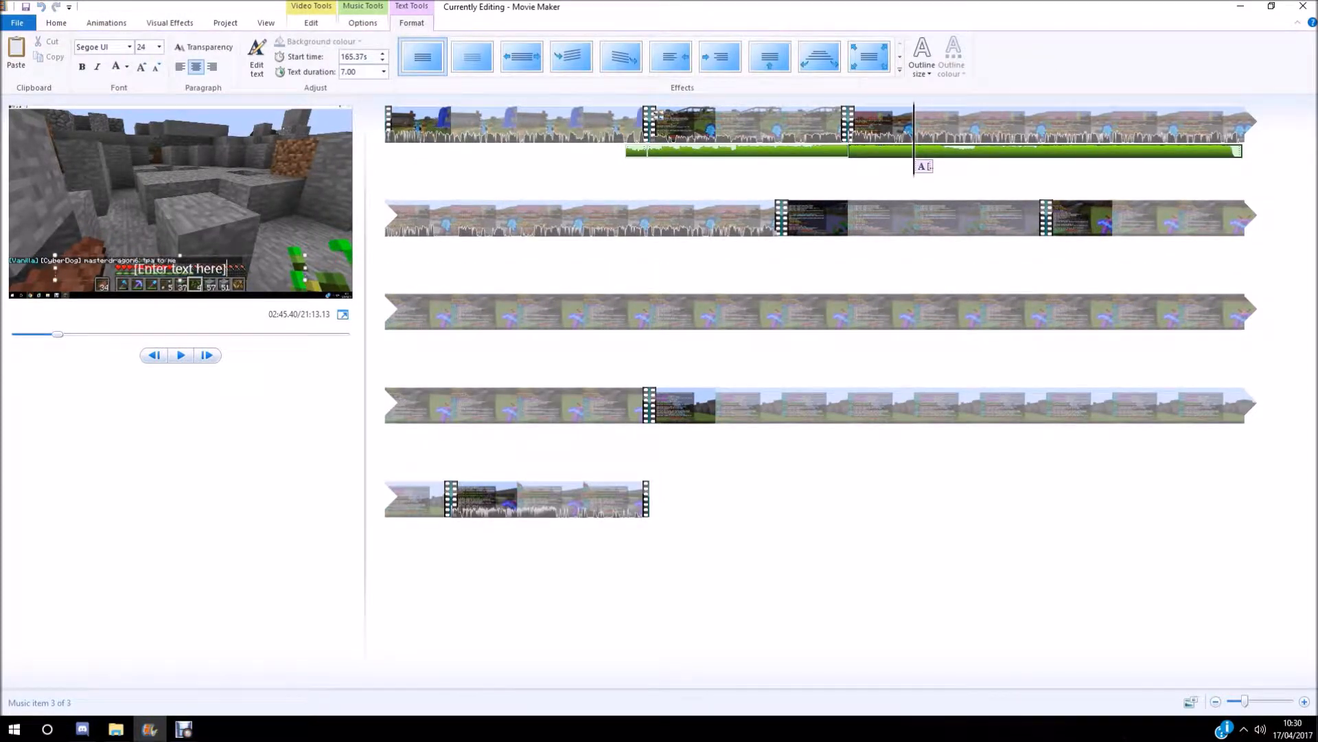
key("ctrl+a")
type("Blast Miner*")
key("Escape")
key("Delete")
key("space")
key("space")
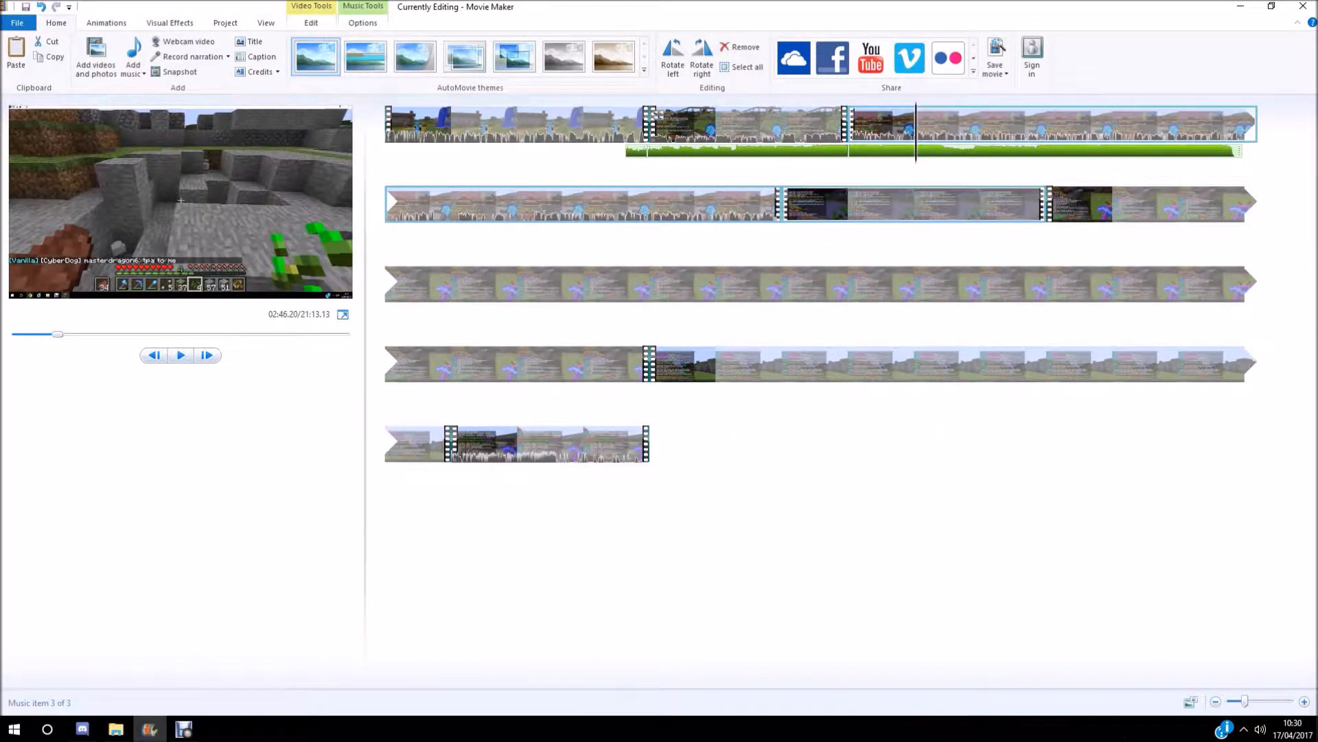
Step: Play back the end of the third clip, pausing at intervals, through the transition into the fourth clip
left_click_drag(916, 132, 748, 211)
key("space")
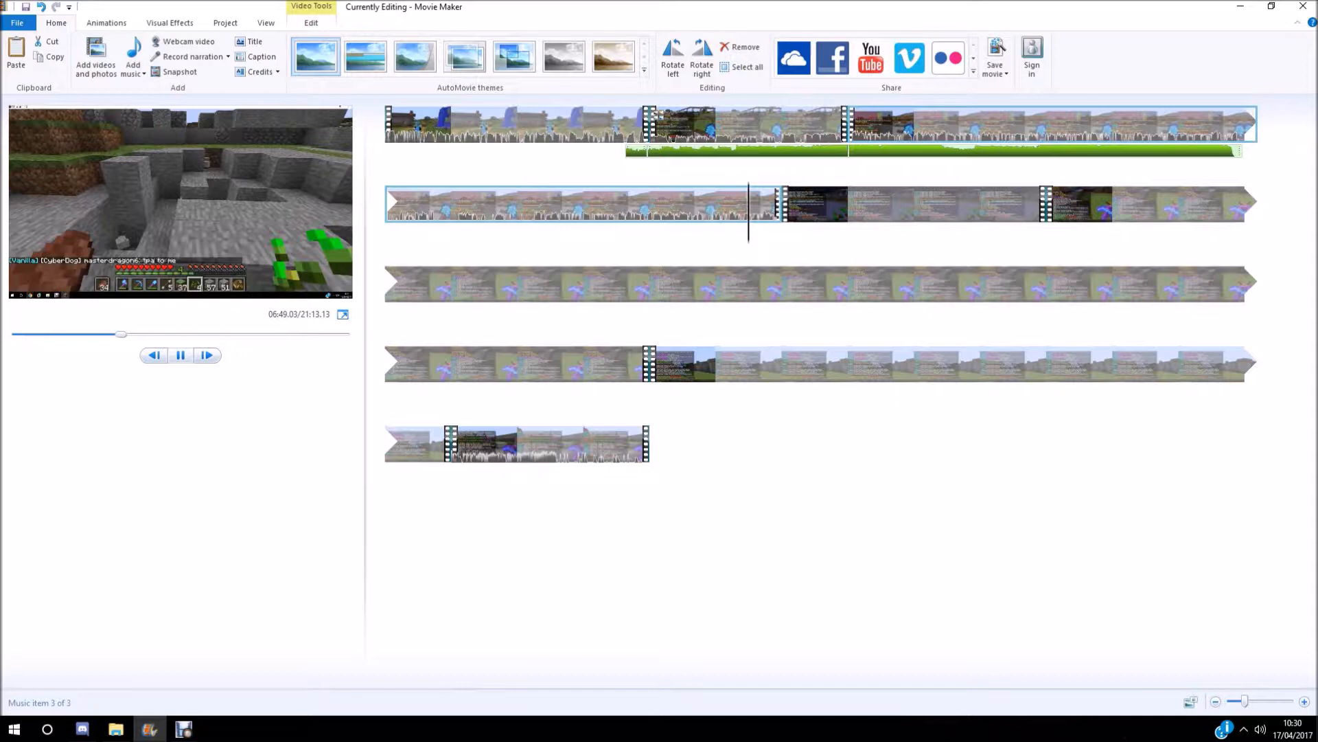
key("space")
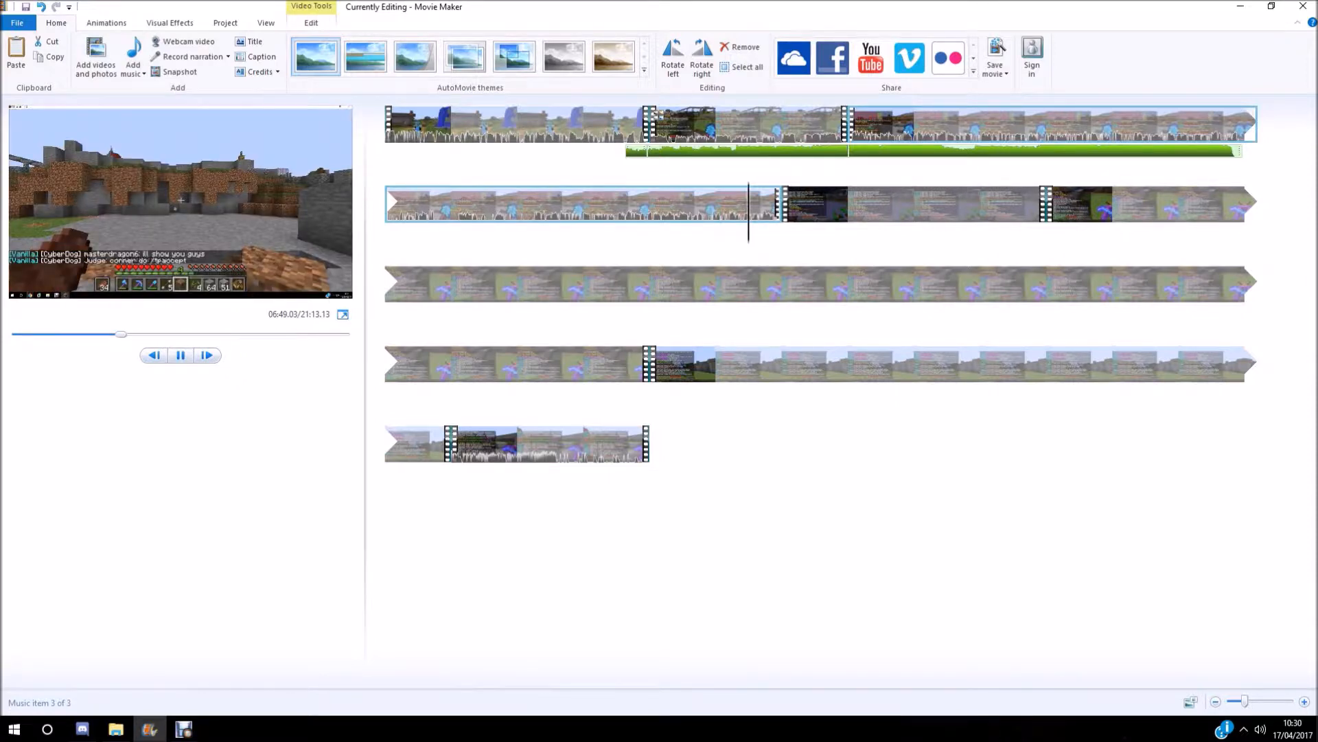
key("space")
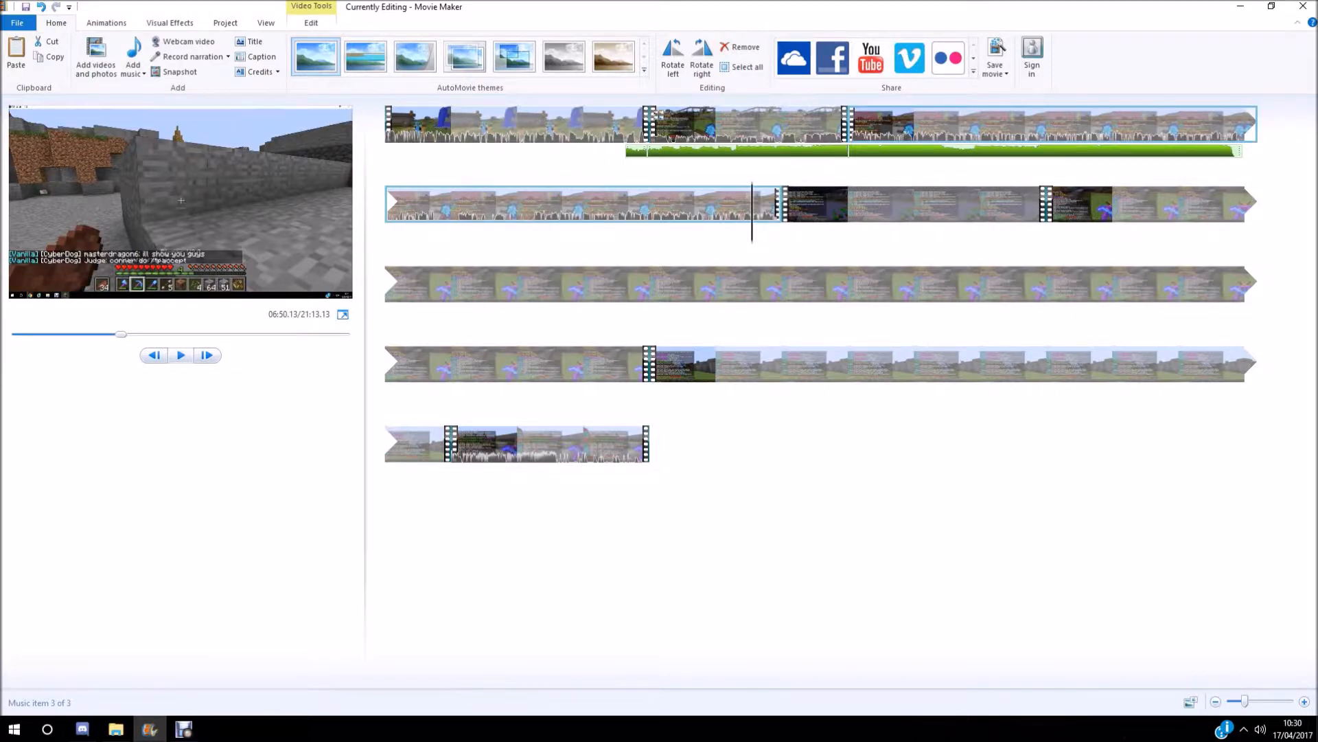
key("space")
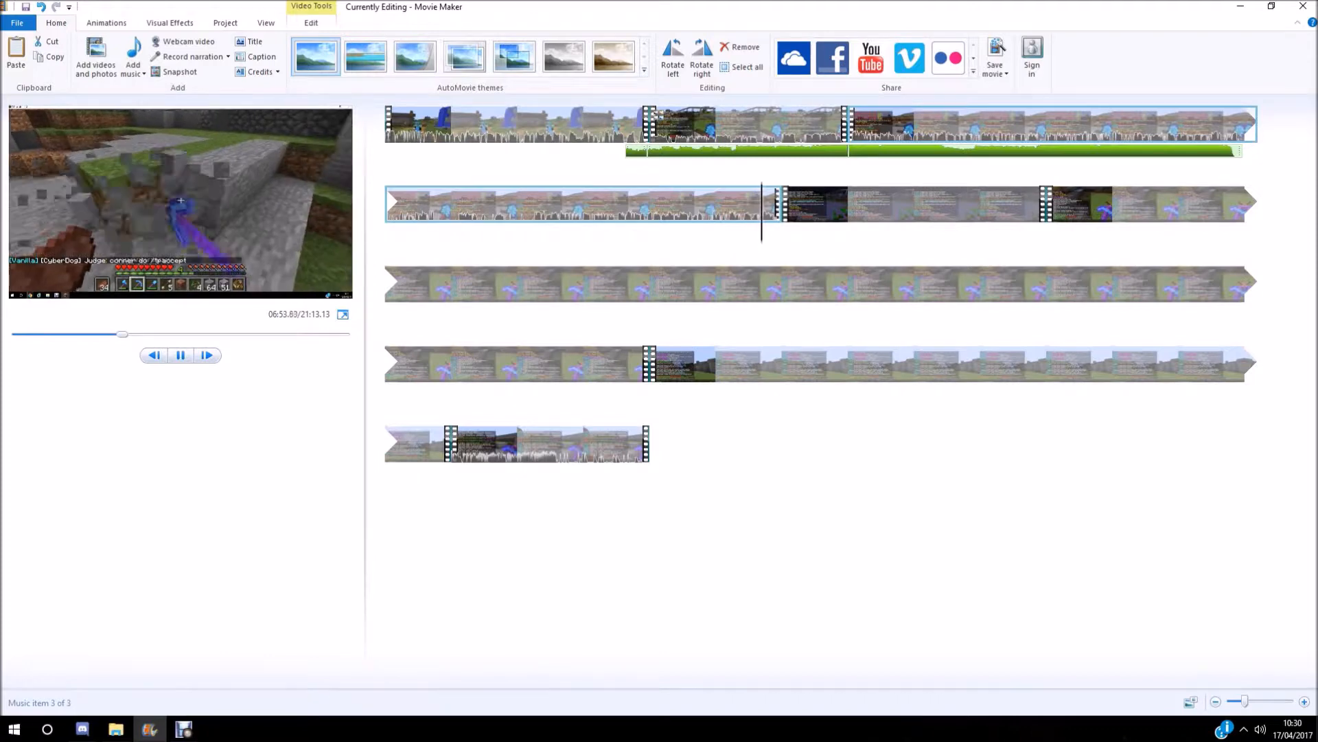
key("space")
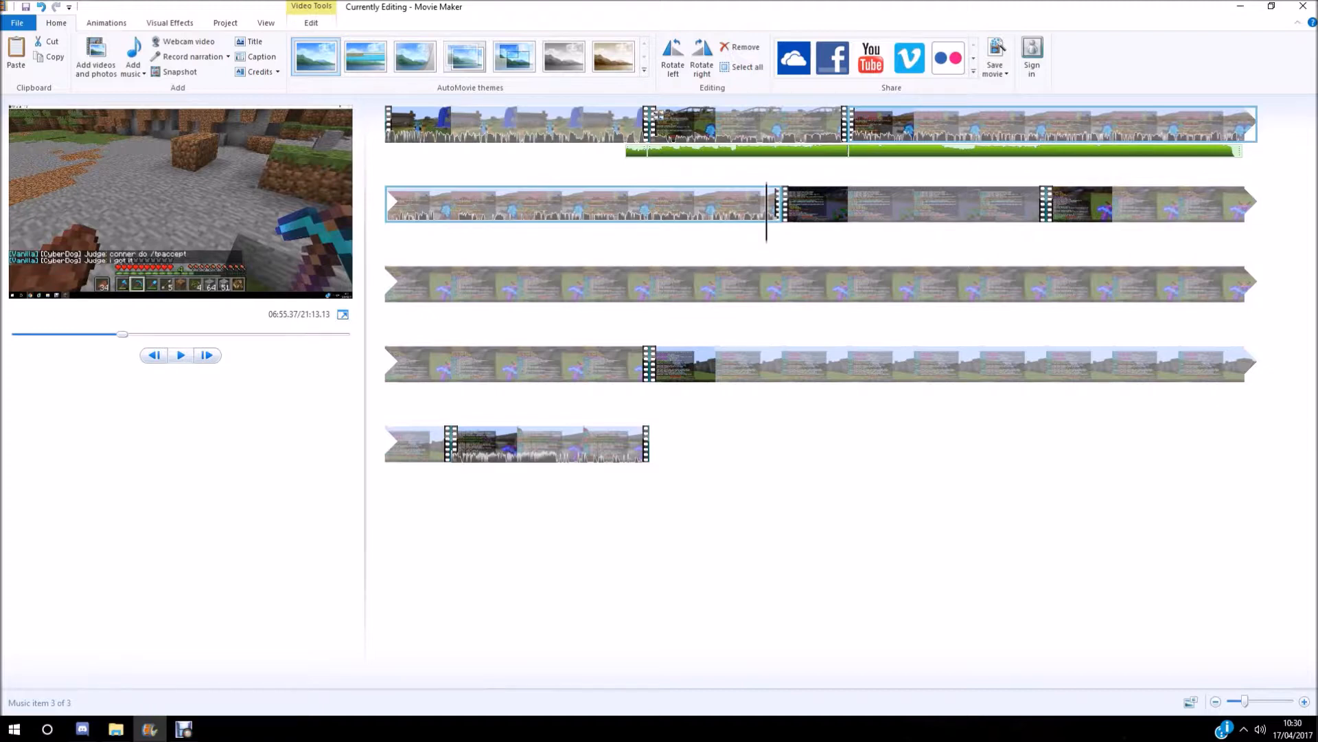
key("space")
key("space")
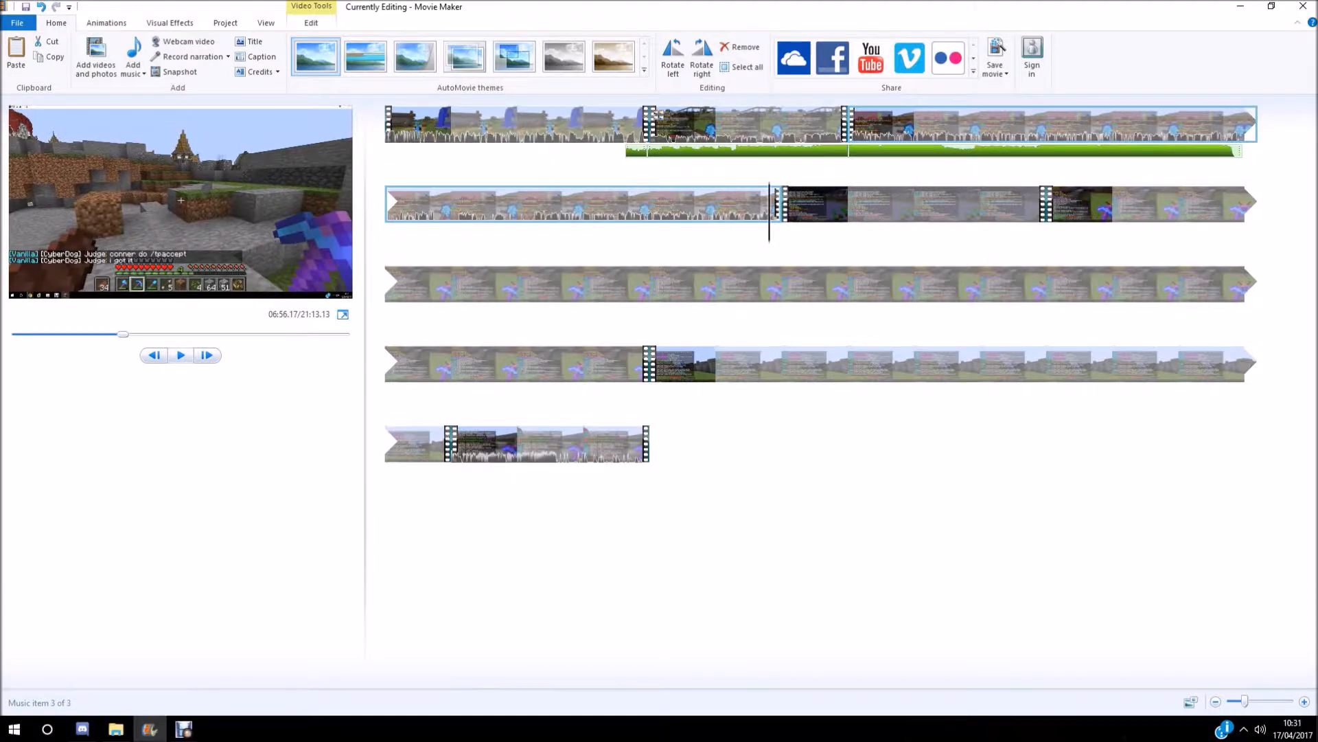
key("space")
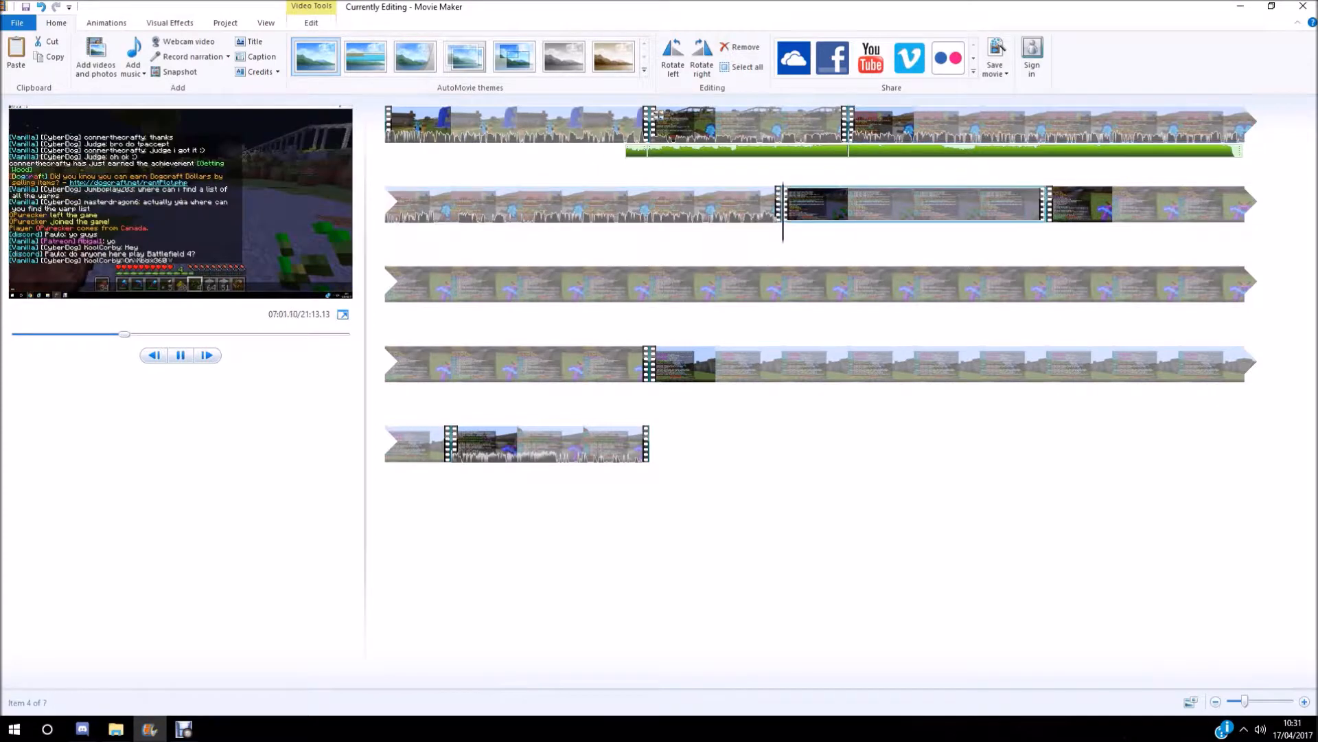
key("space")
Step: Move the last clip to directly after the third clip, after previewing its opening seconds
left_click_drag(788, 230, 746, 230)
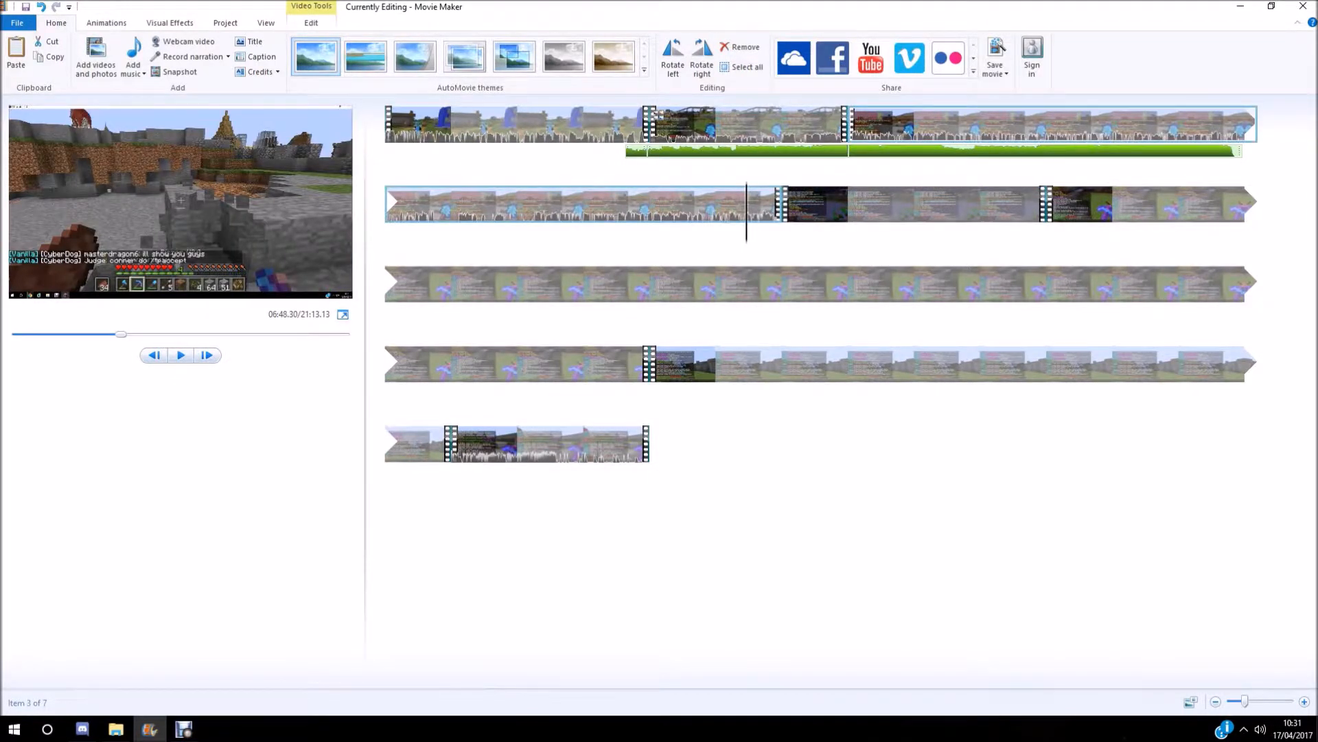
left_click(551, 444)
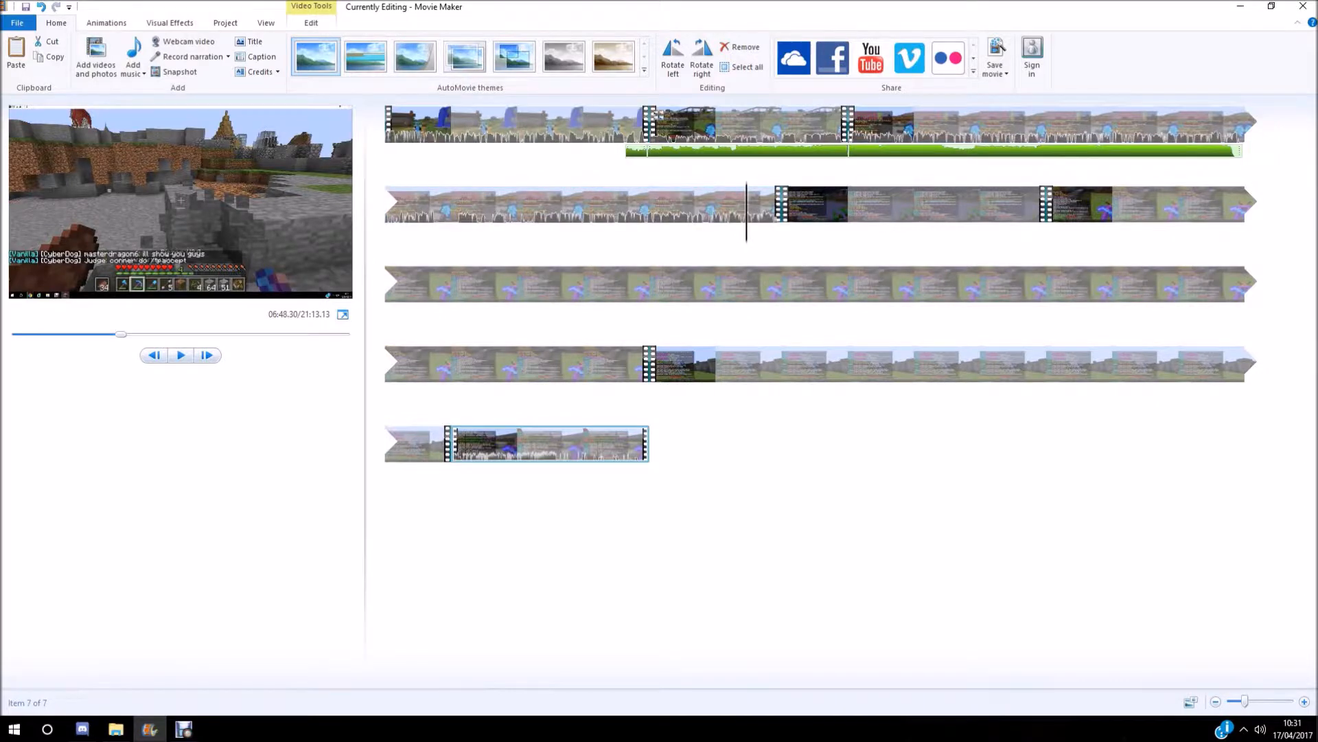
left_click(591, 204)
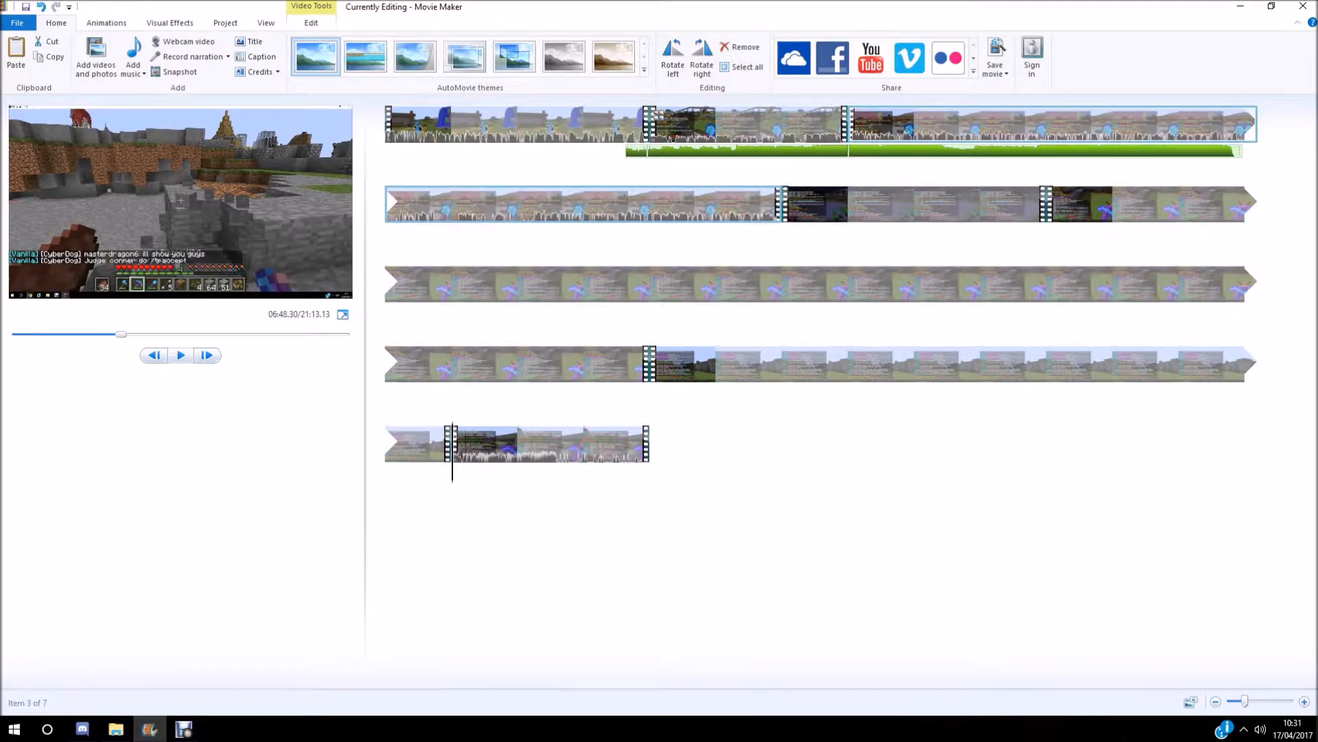
key("space")
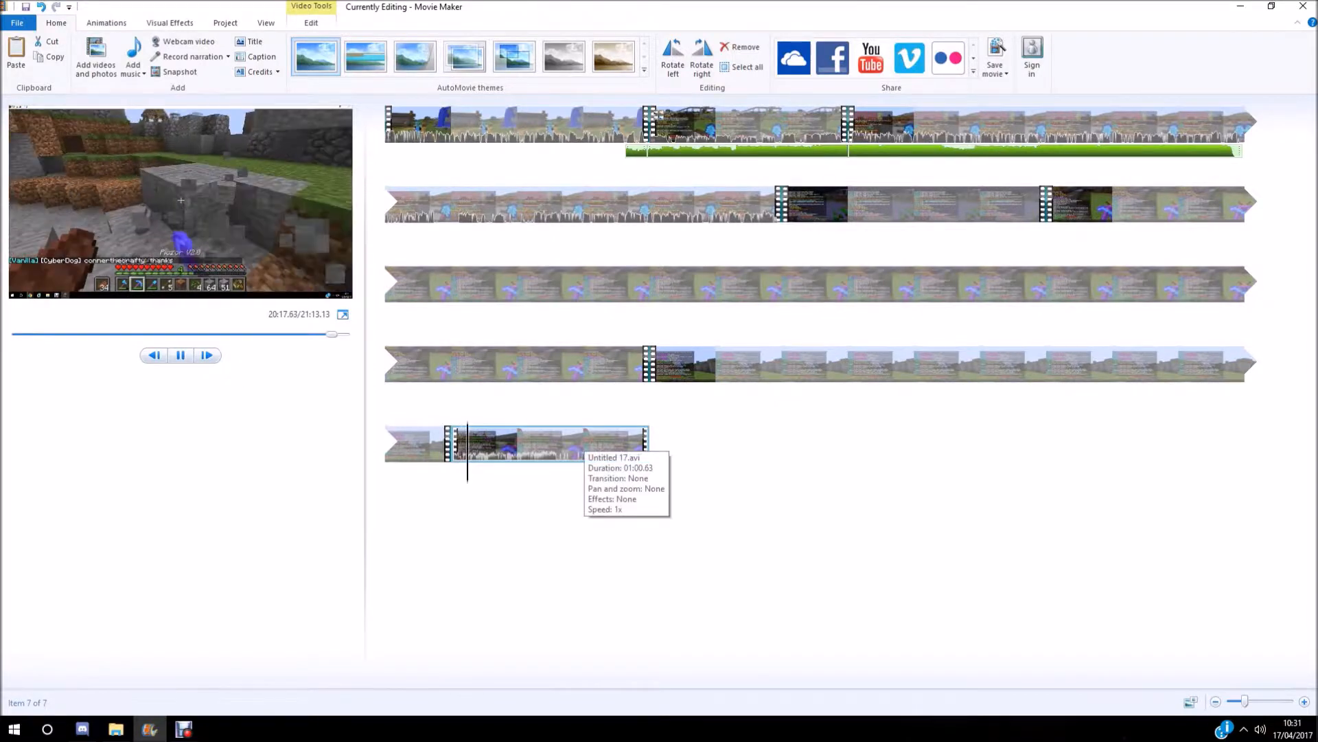
key("space")
left_click_drag(583, 439, 783, 206)
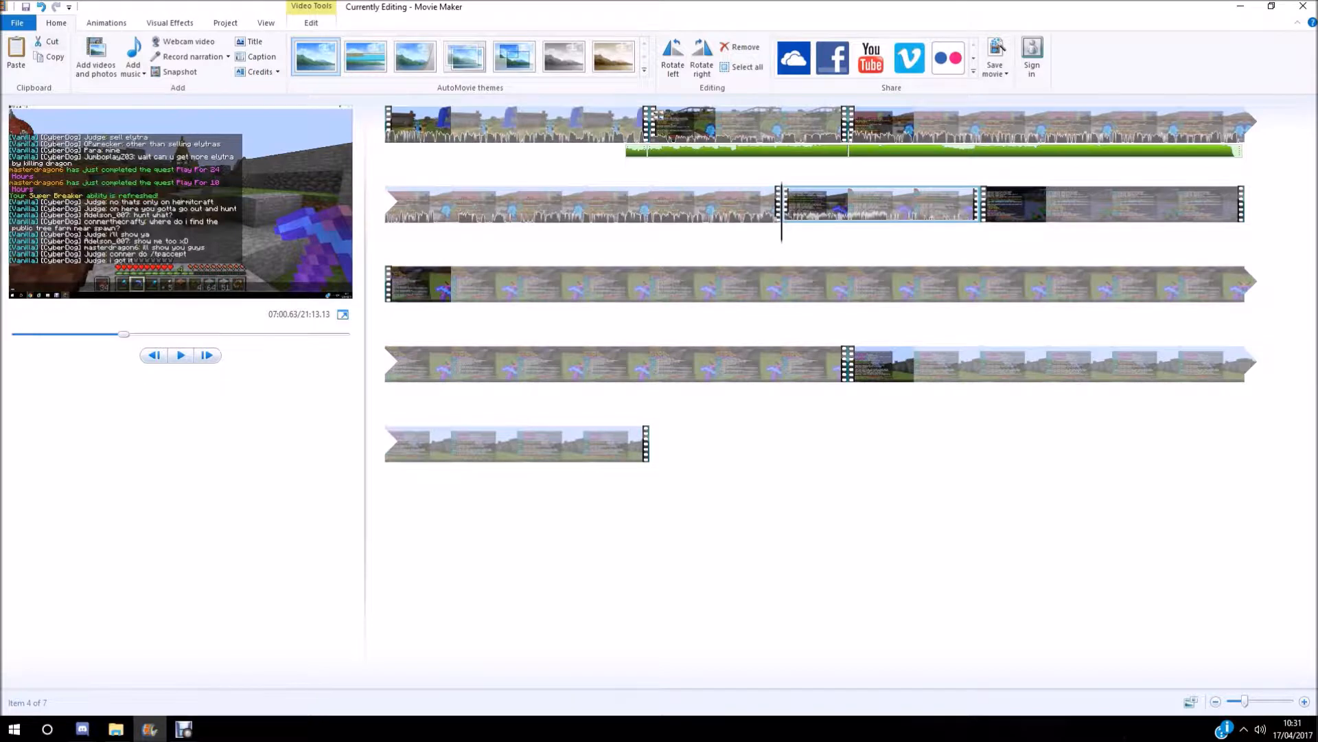
Step: Check the moved clip's video volume, set its speed to 2x and play back its beginning
left_click(311, 23)
left_click(15, 55)
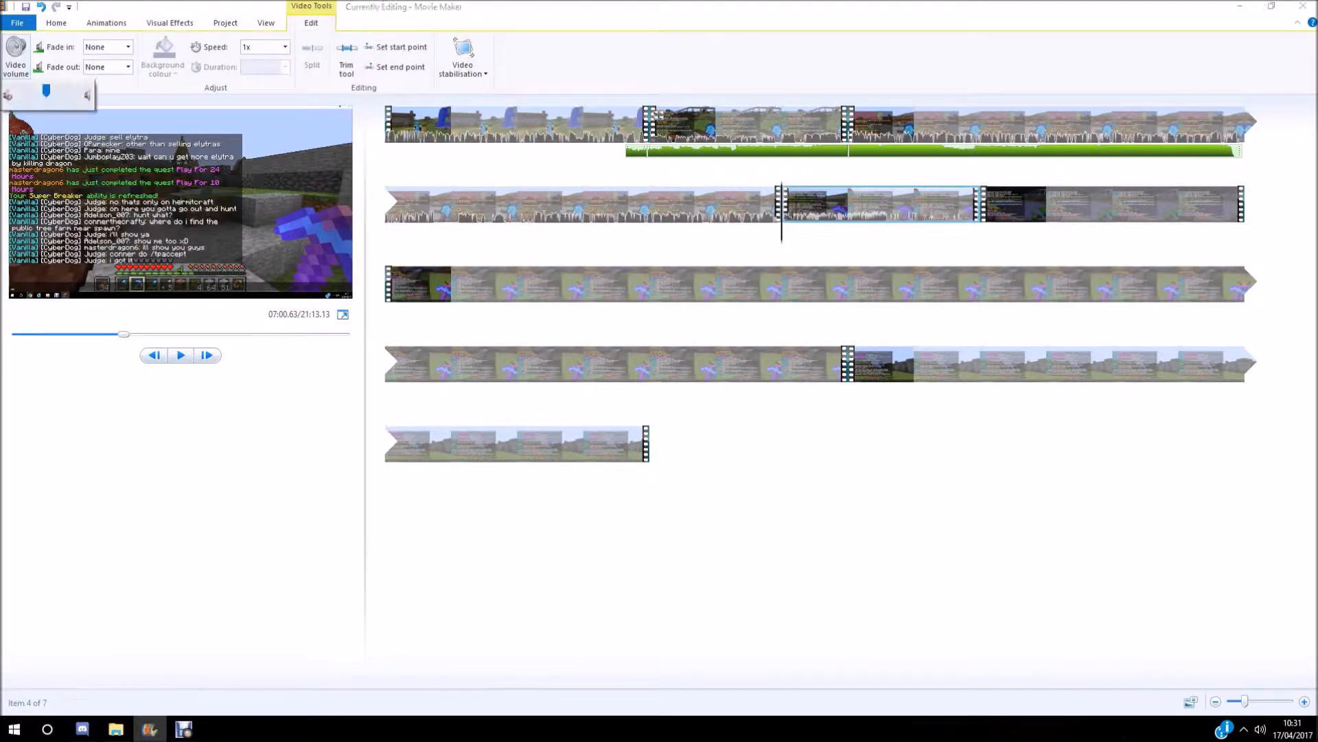
left_click(264, 47)
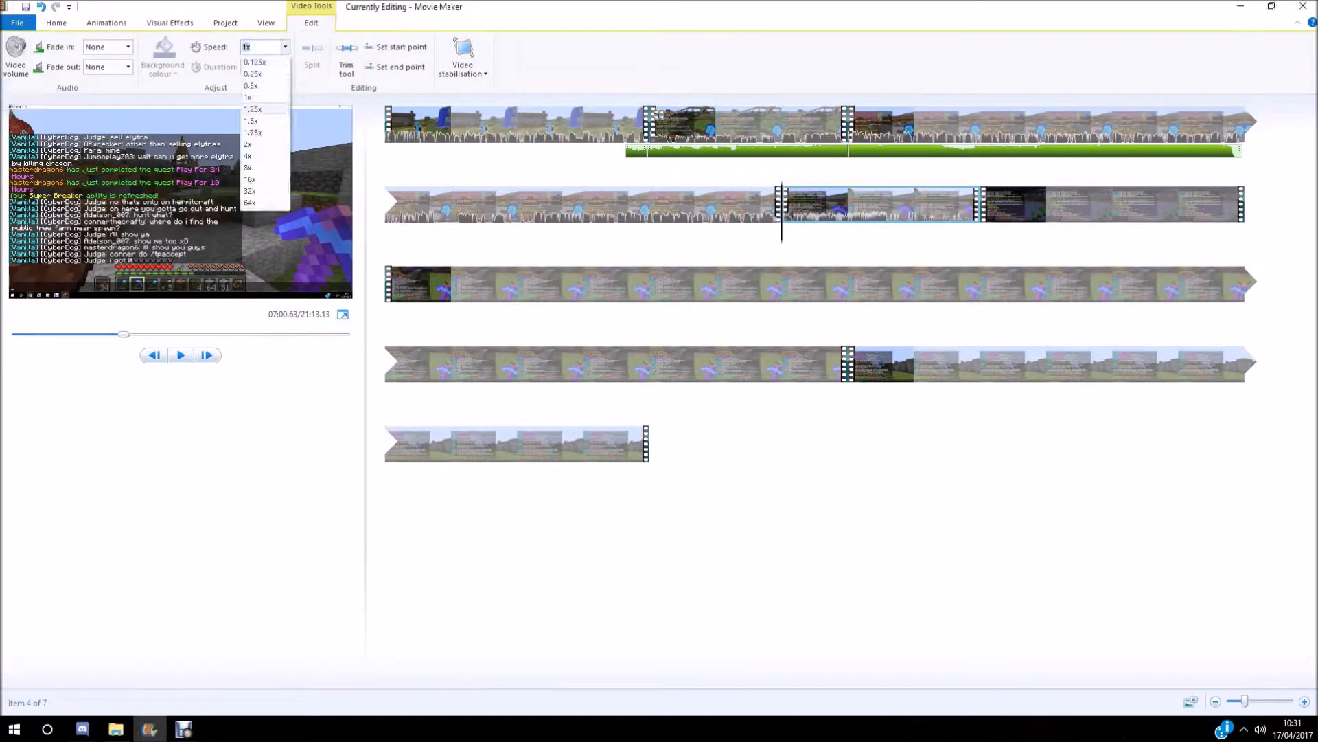
left_click(254, 144)
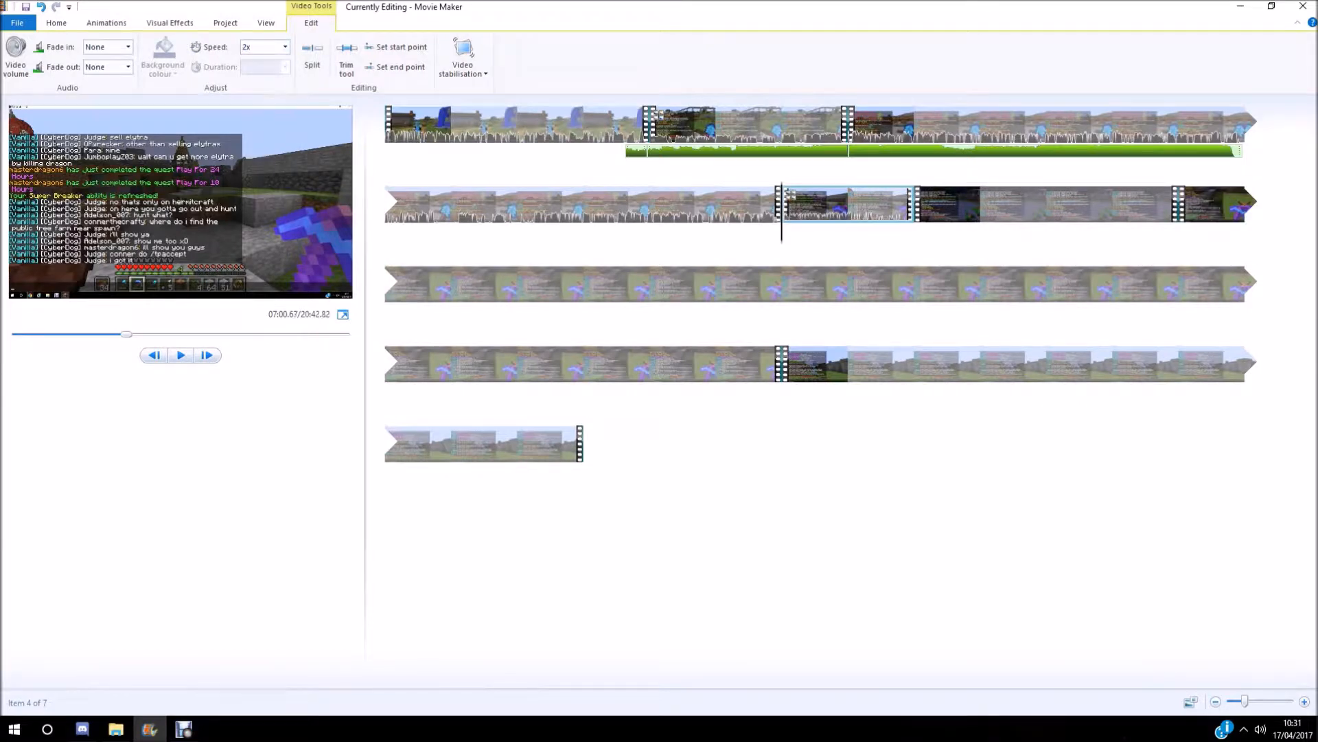
key("space")
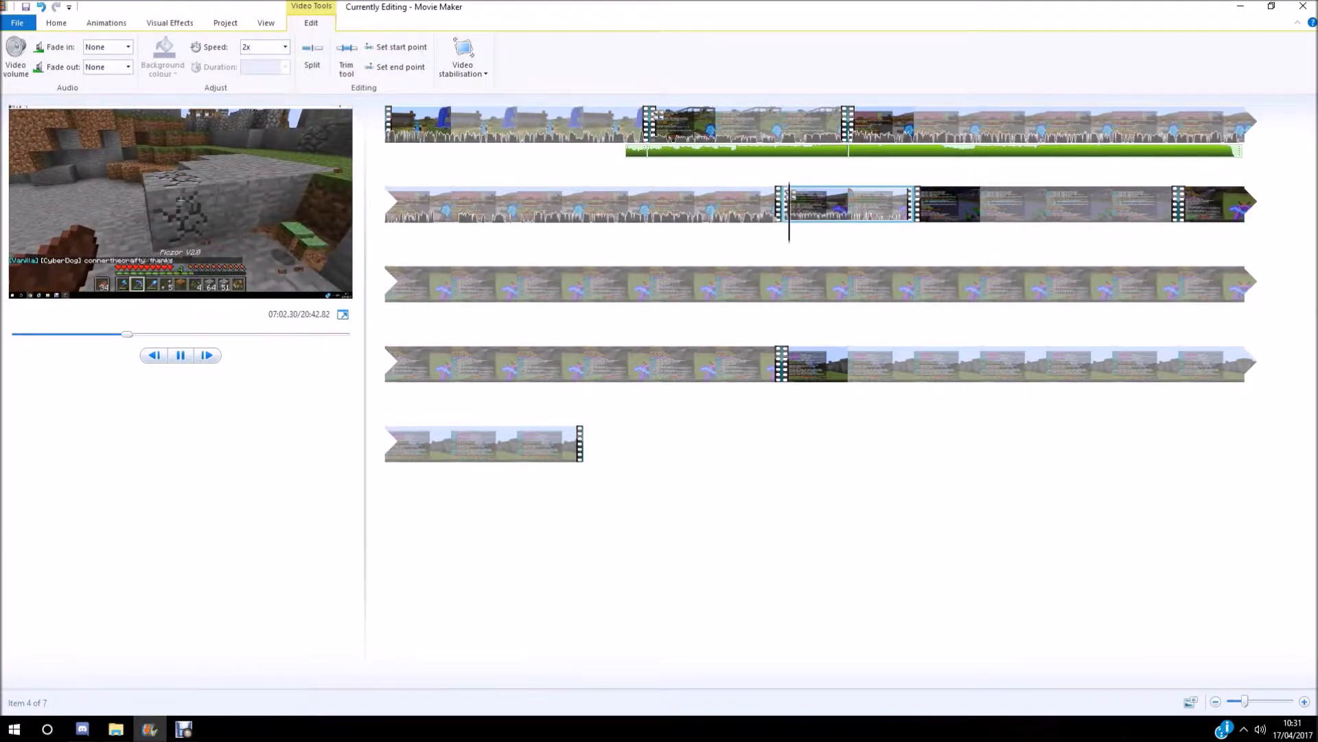
key("space")
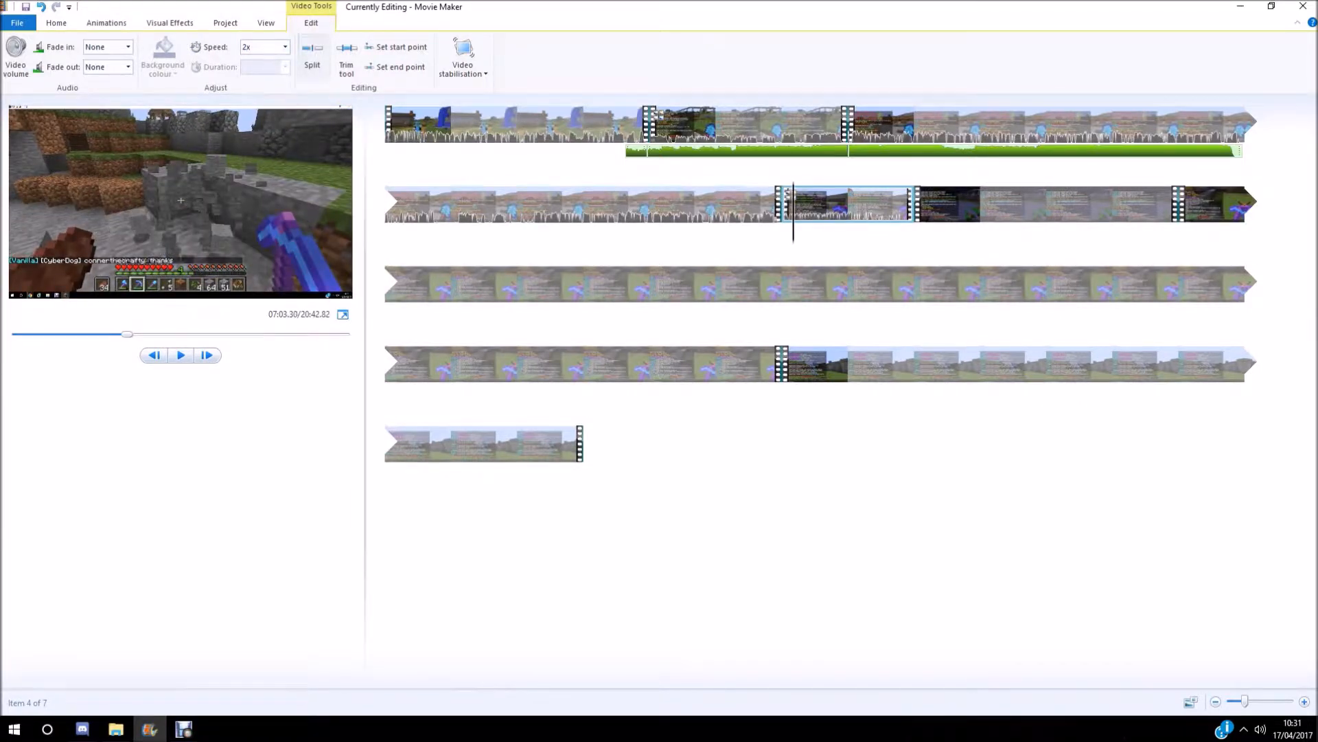
Step: Set the fourth clip's speed to 4x and play back the sped-up footage
left_click(281, 47)
left_click(249, 156)
key("space")
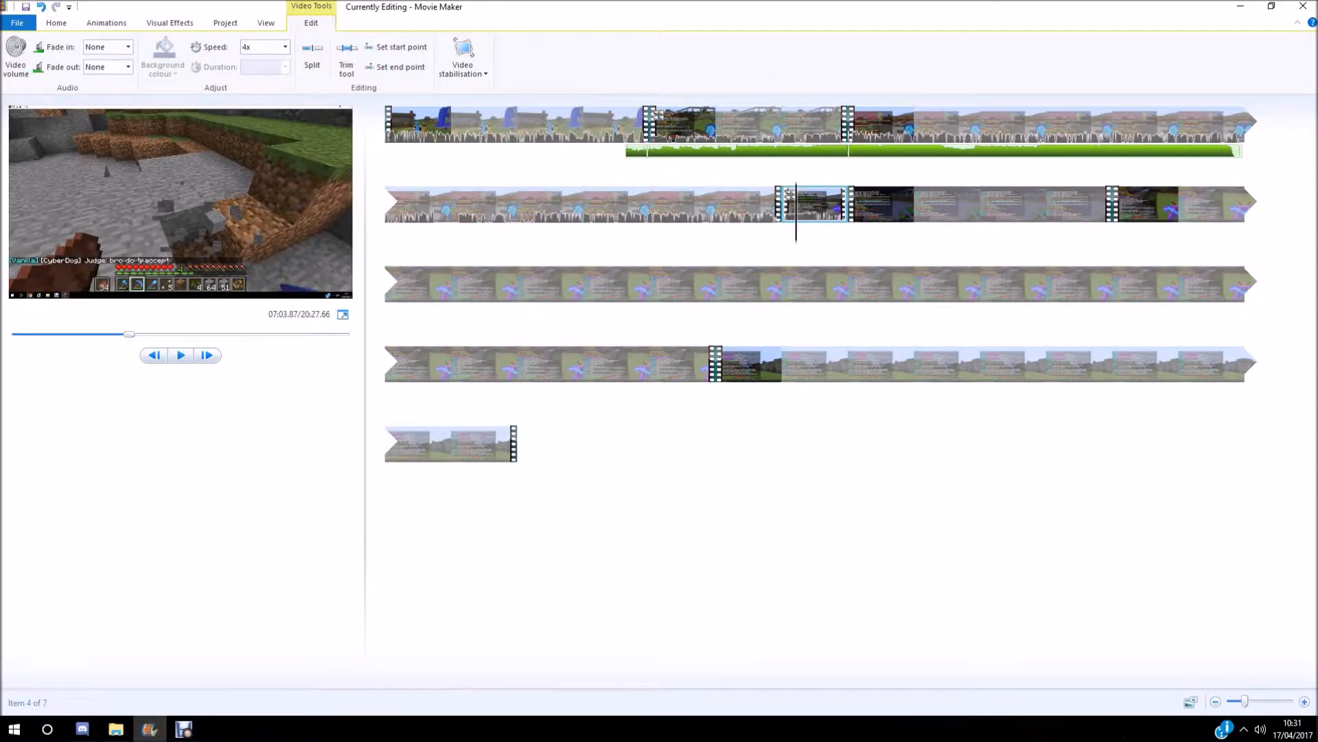
key("space")
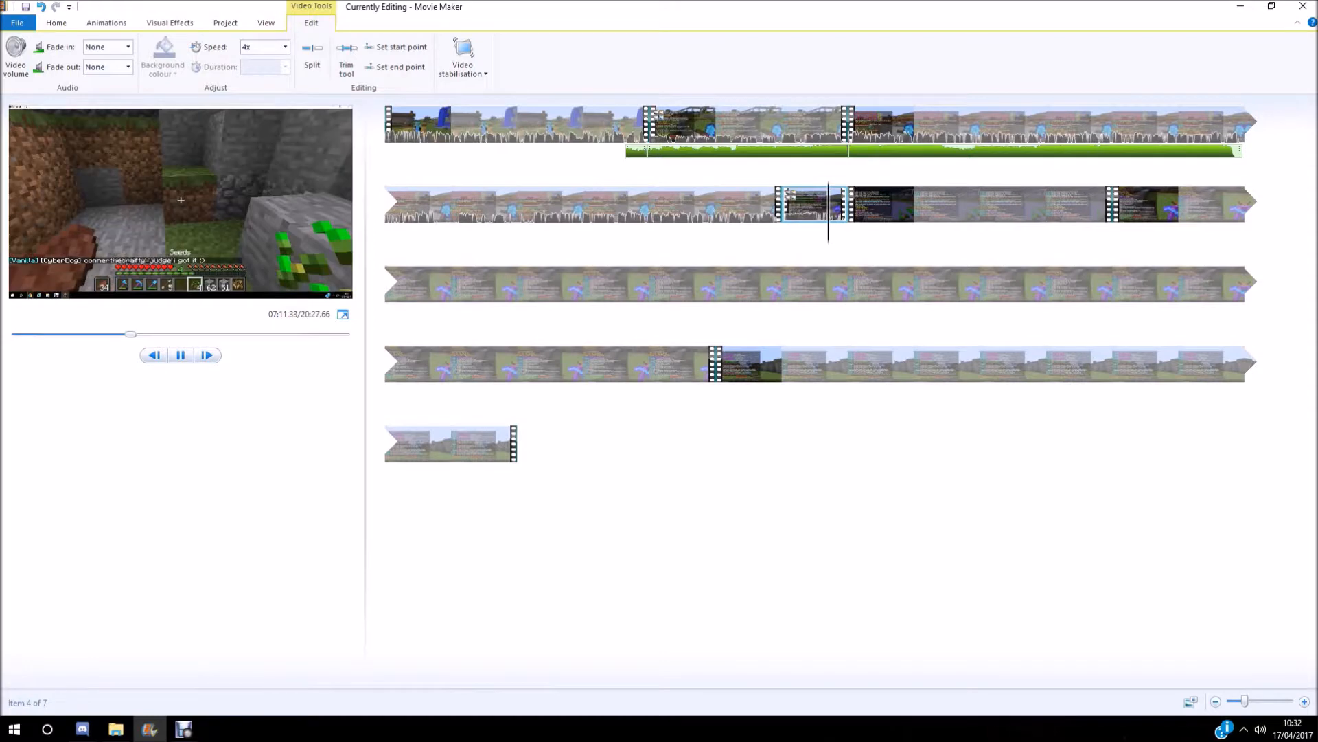
key("space")
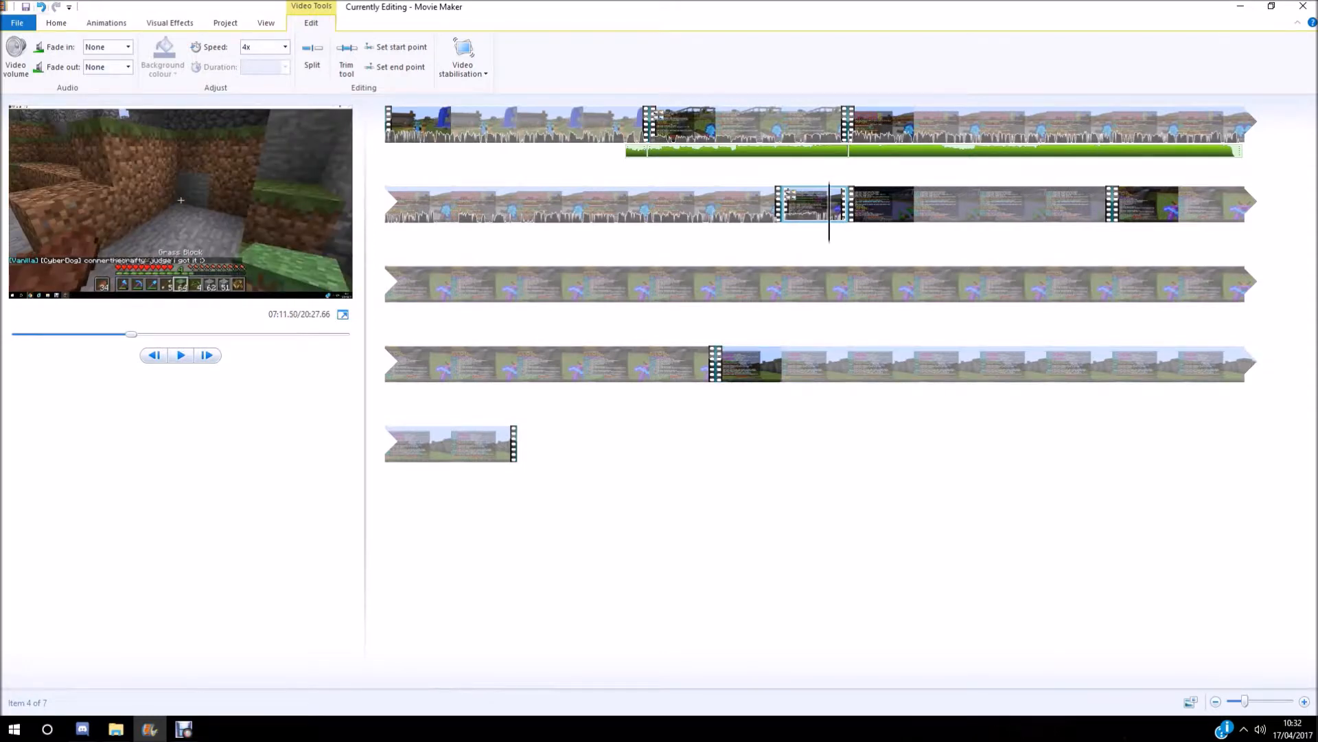
Step: Add the Sekai - Somebody [NCS Release] track as background music and play back its start
left_click(56, 22)
left_click(133, 55)
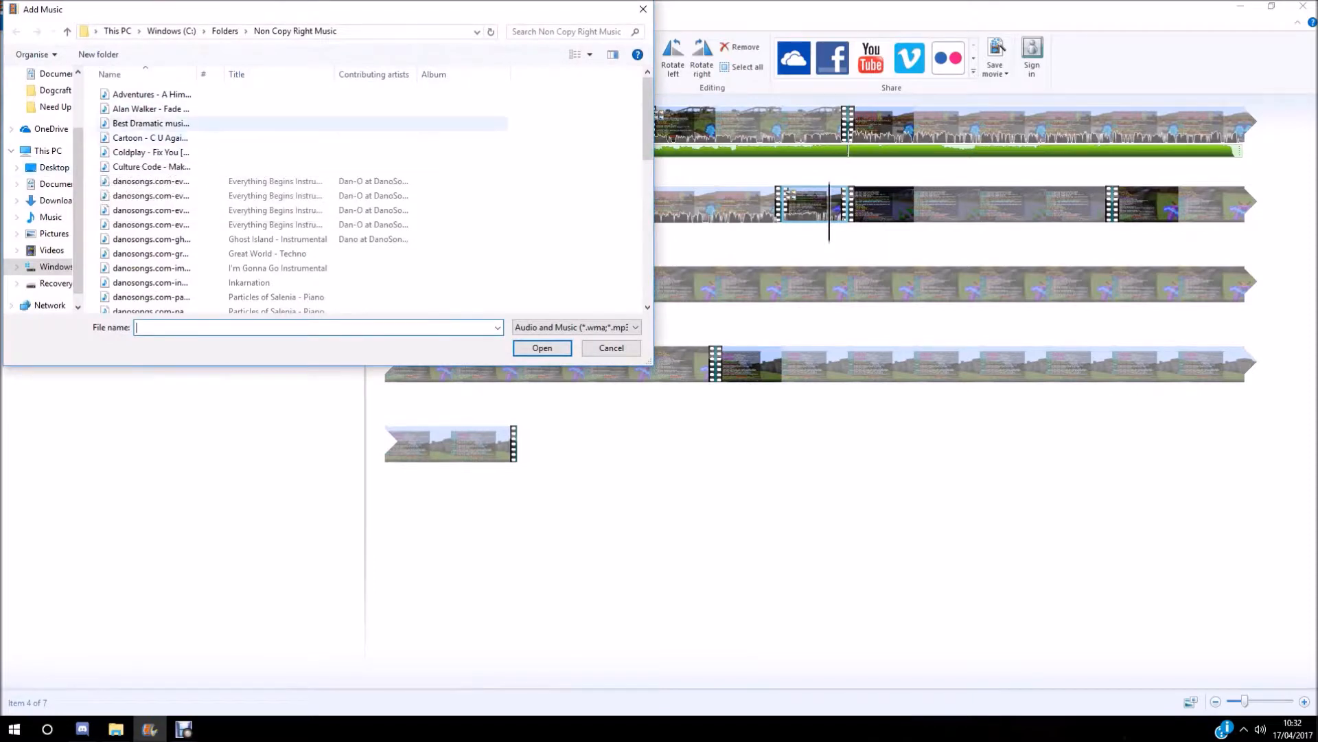
scroll(164, 206, "down", 8)
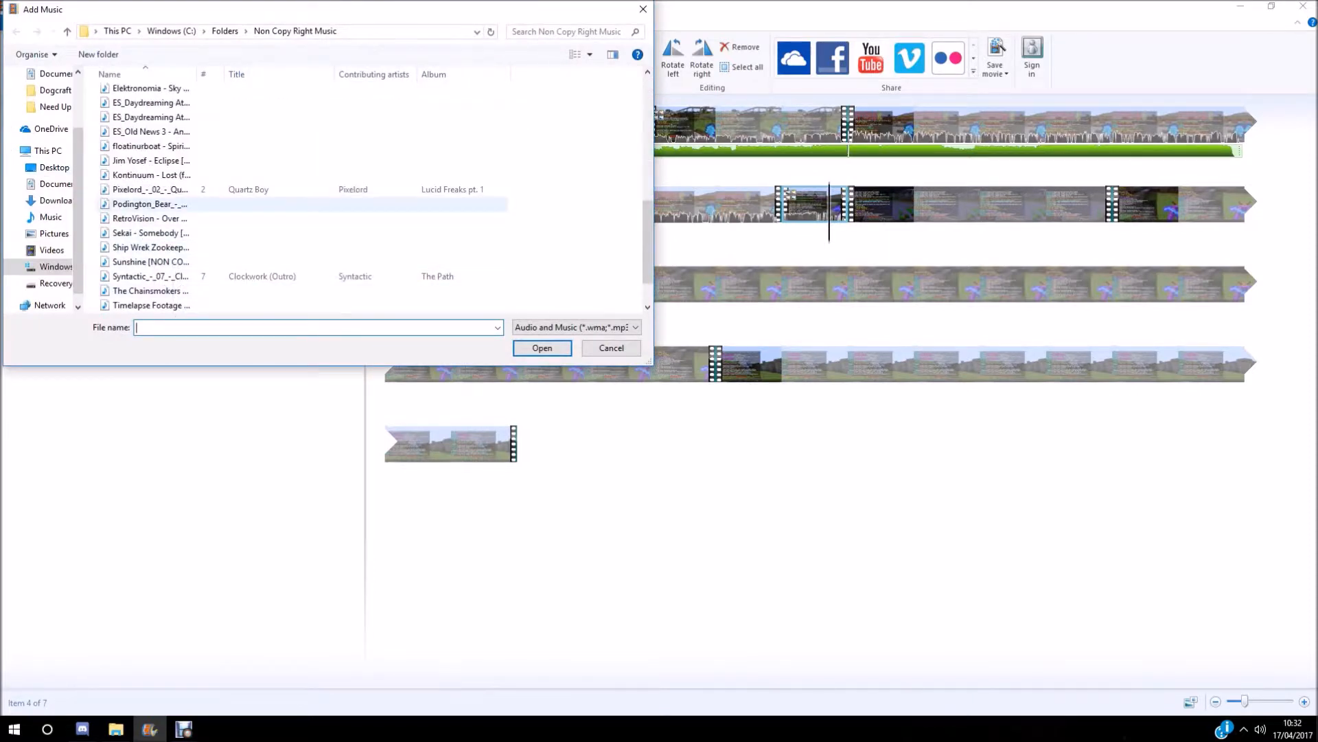
left_click(164, 233)
double_click(164, 232)
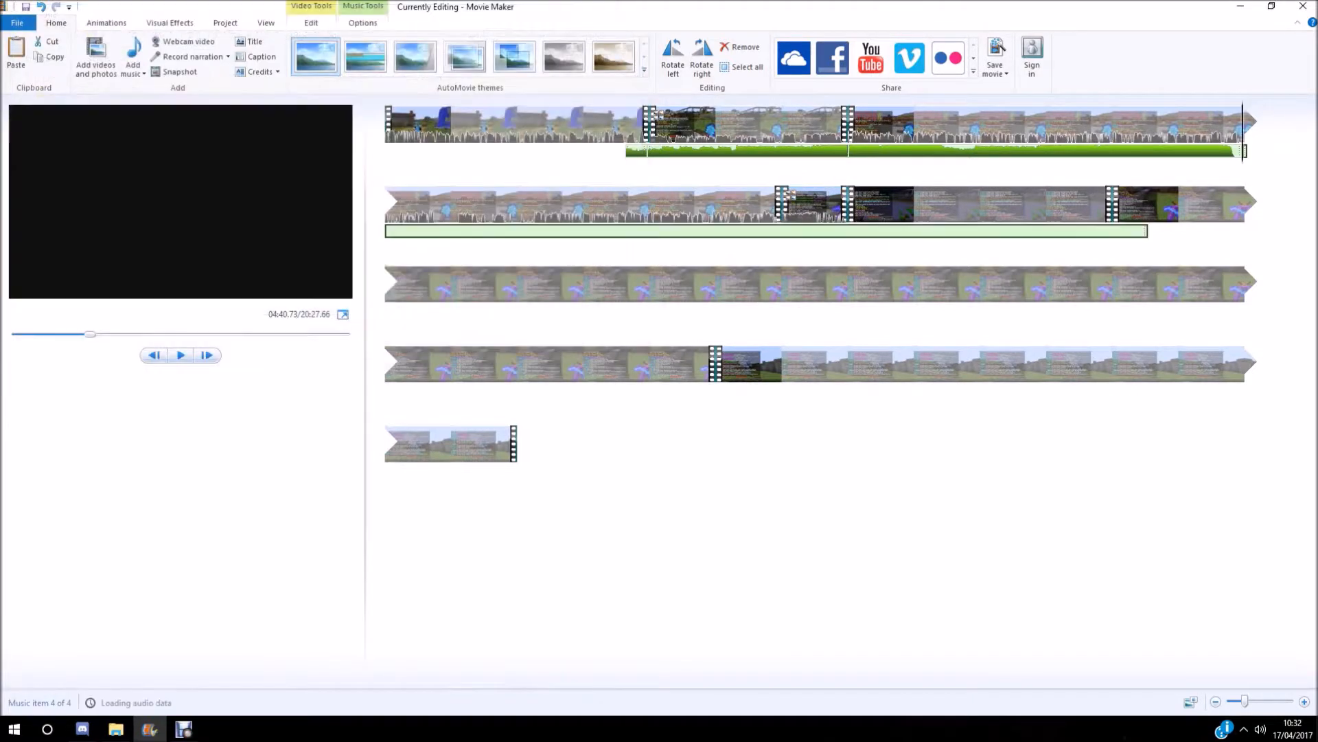
key("space")
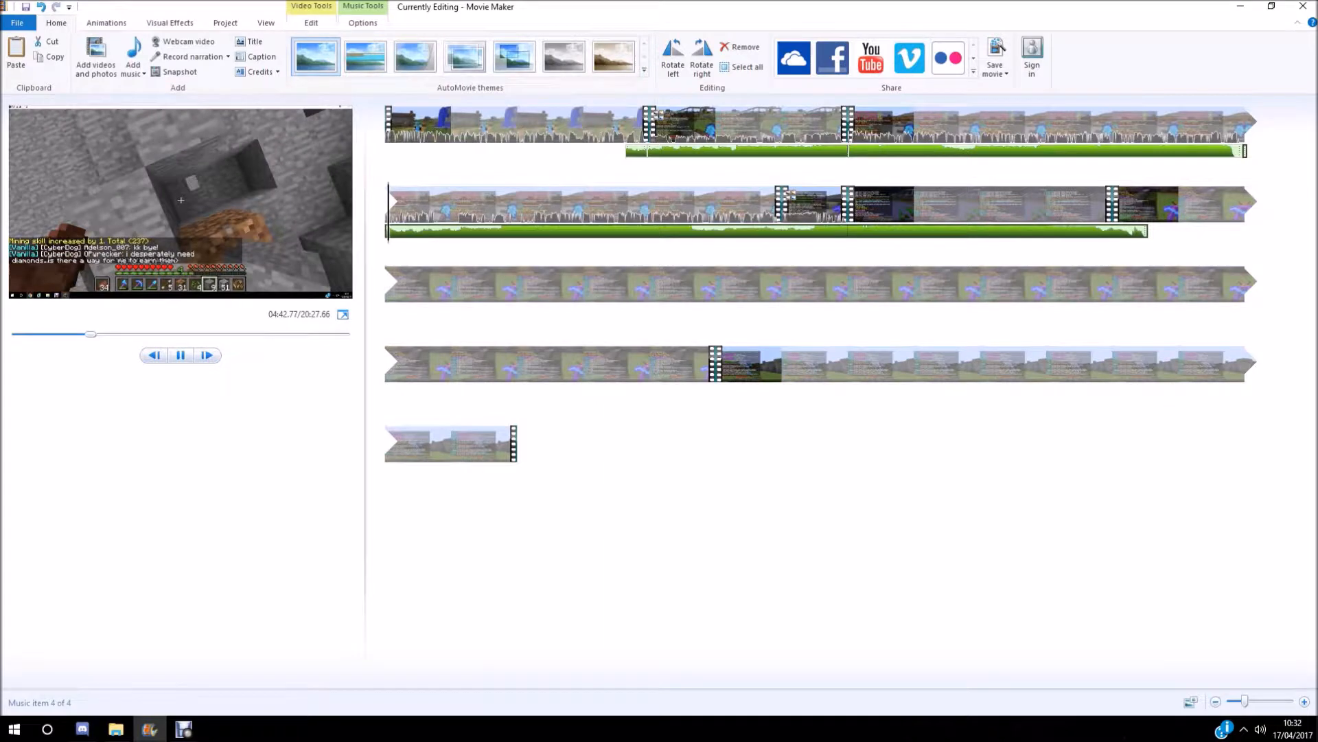
key("space")
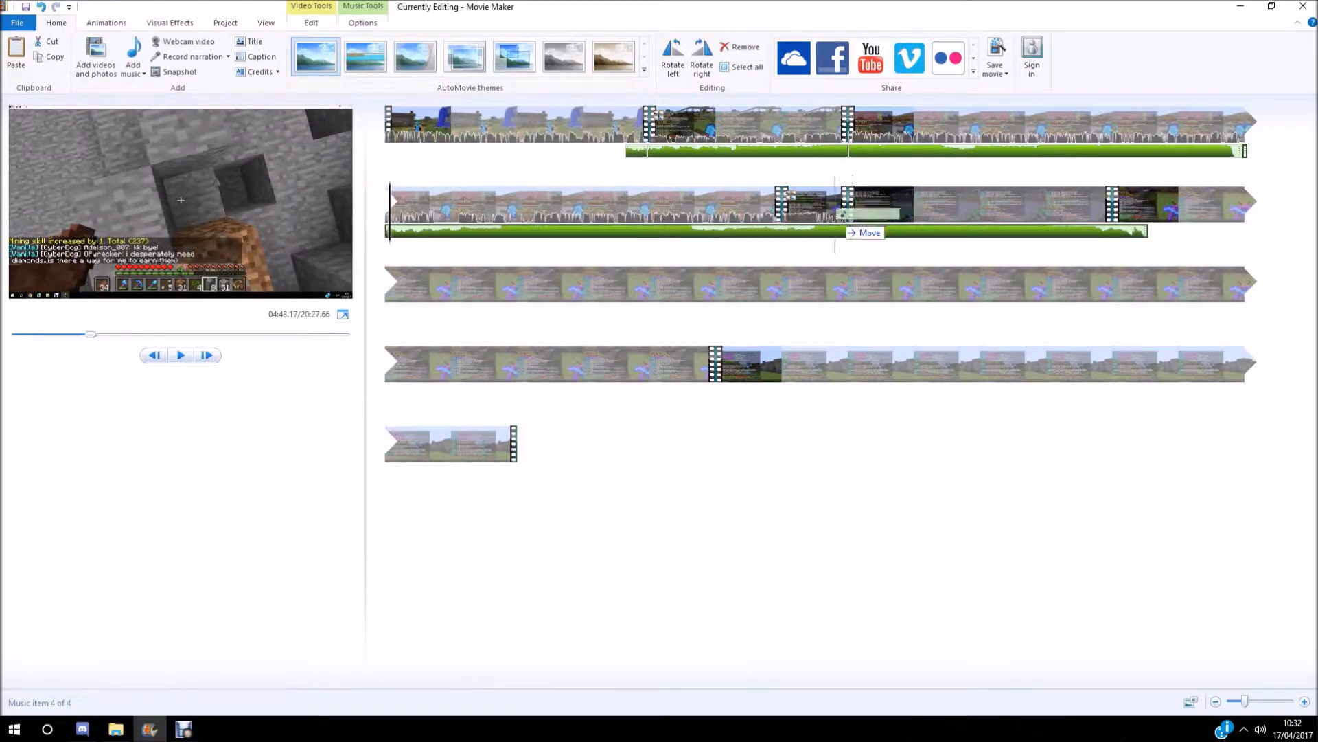
Step: Move the new music track to near the end of the third clip and split it about 2.6 seconds in
left_click_drag(764, 232, 770, 231)
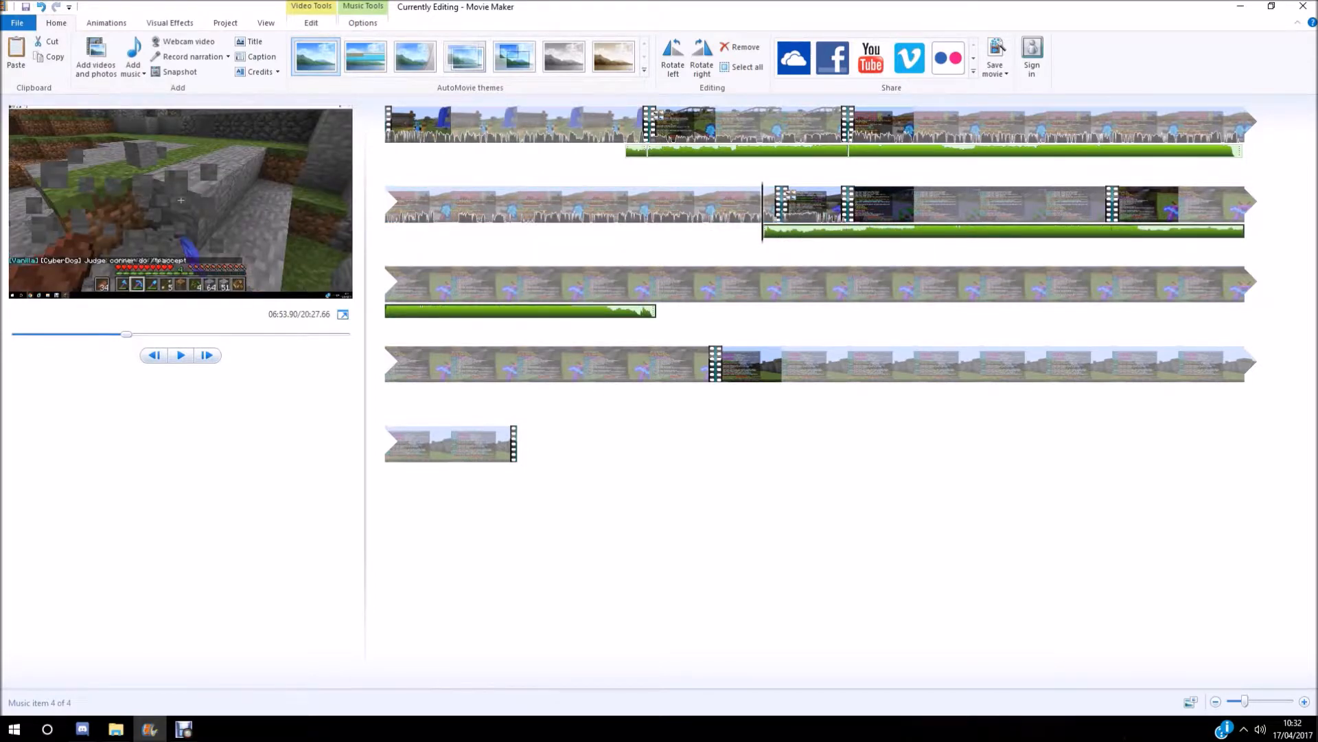
key("space")
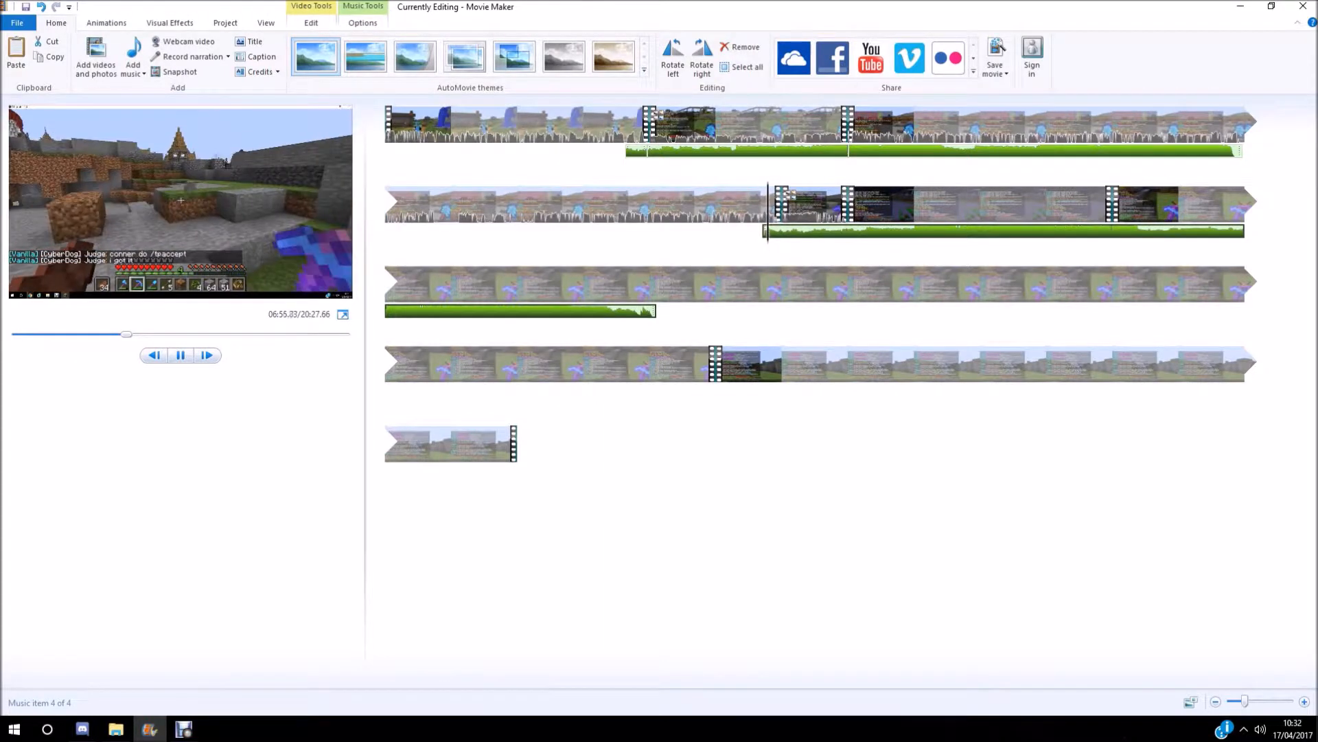
key("space")
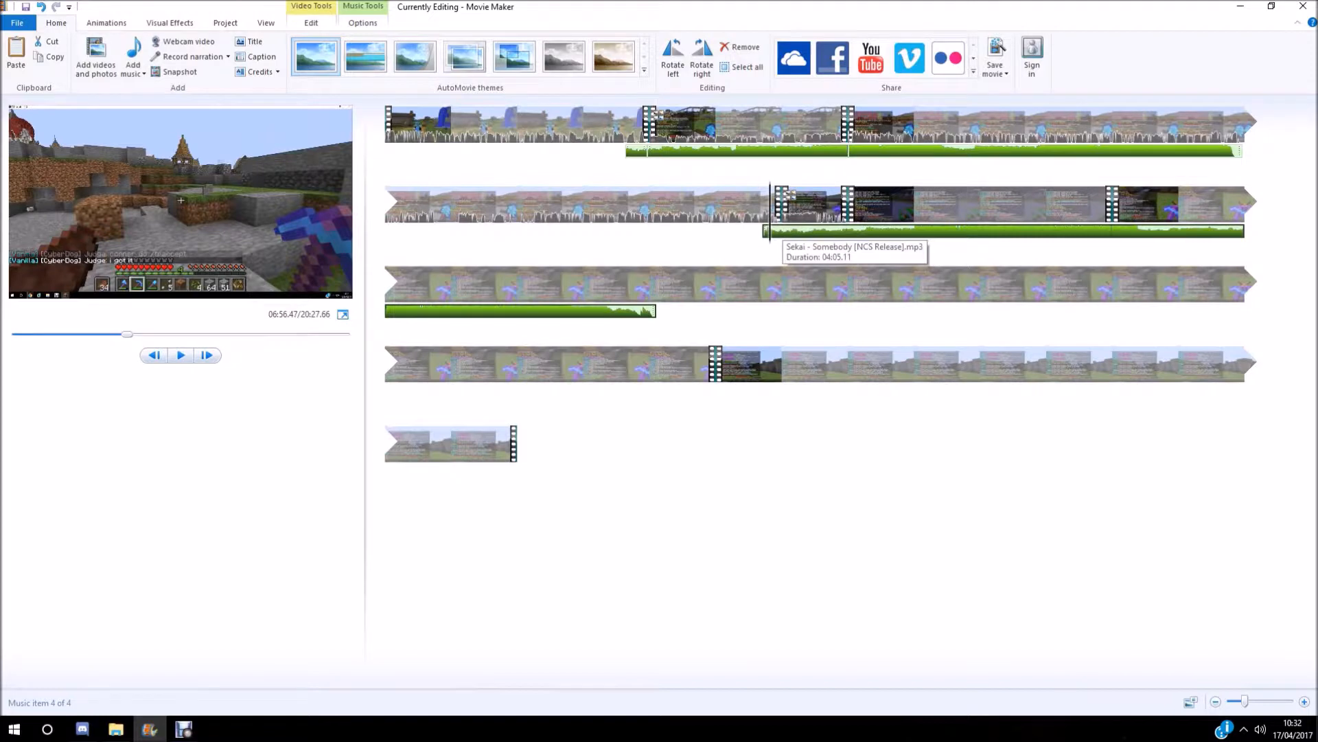
key("m")
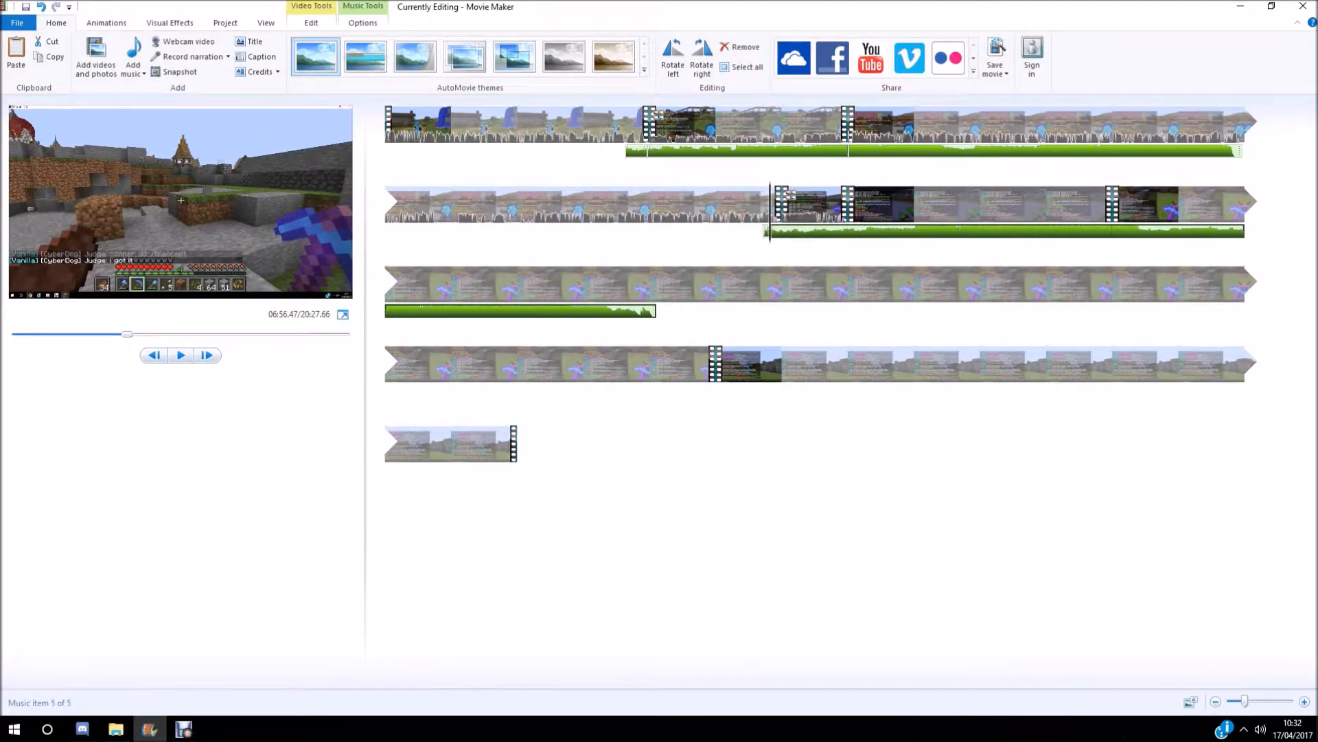
Step: Shift the split music so its longer part starts with the fourth clip at 420.60s, and play back the transition
left_click_drag(775, 232, 773, 232)
key("space")
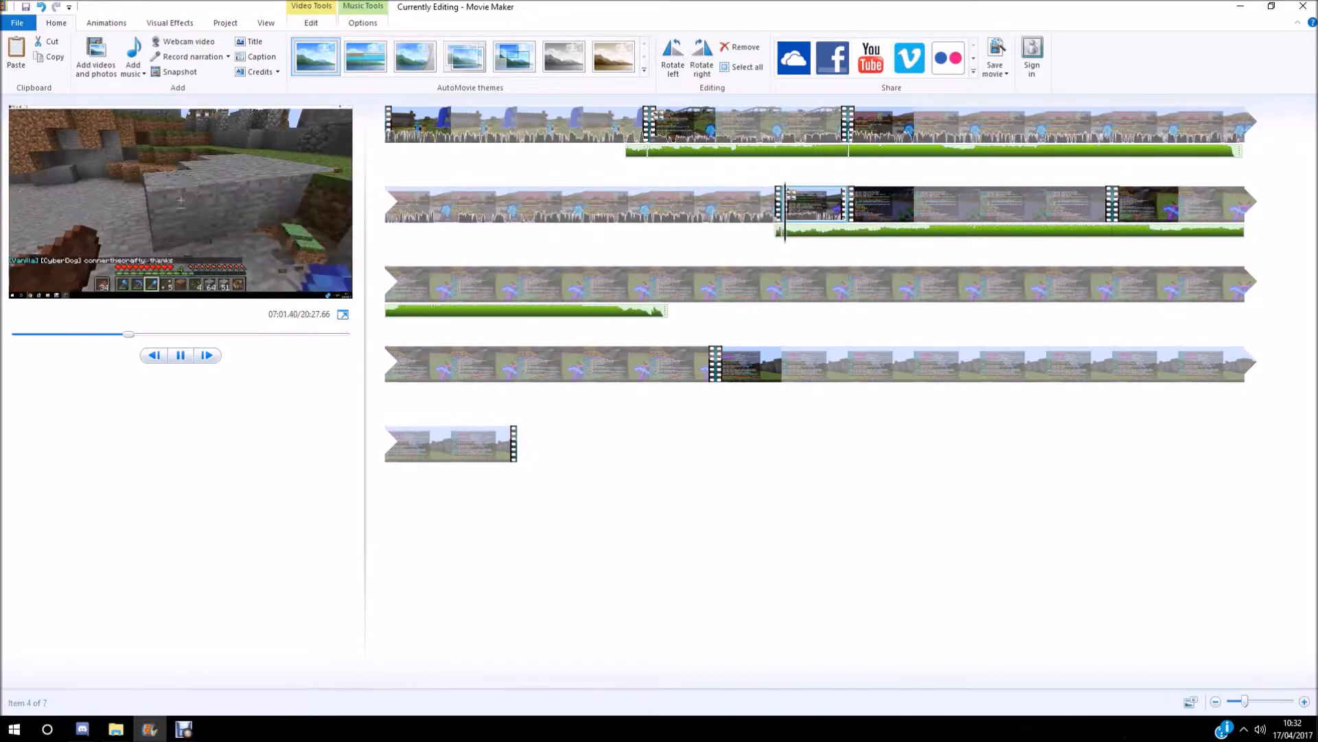
key("space")
left_click(783, 231)
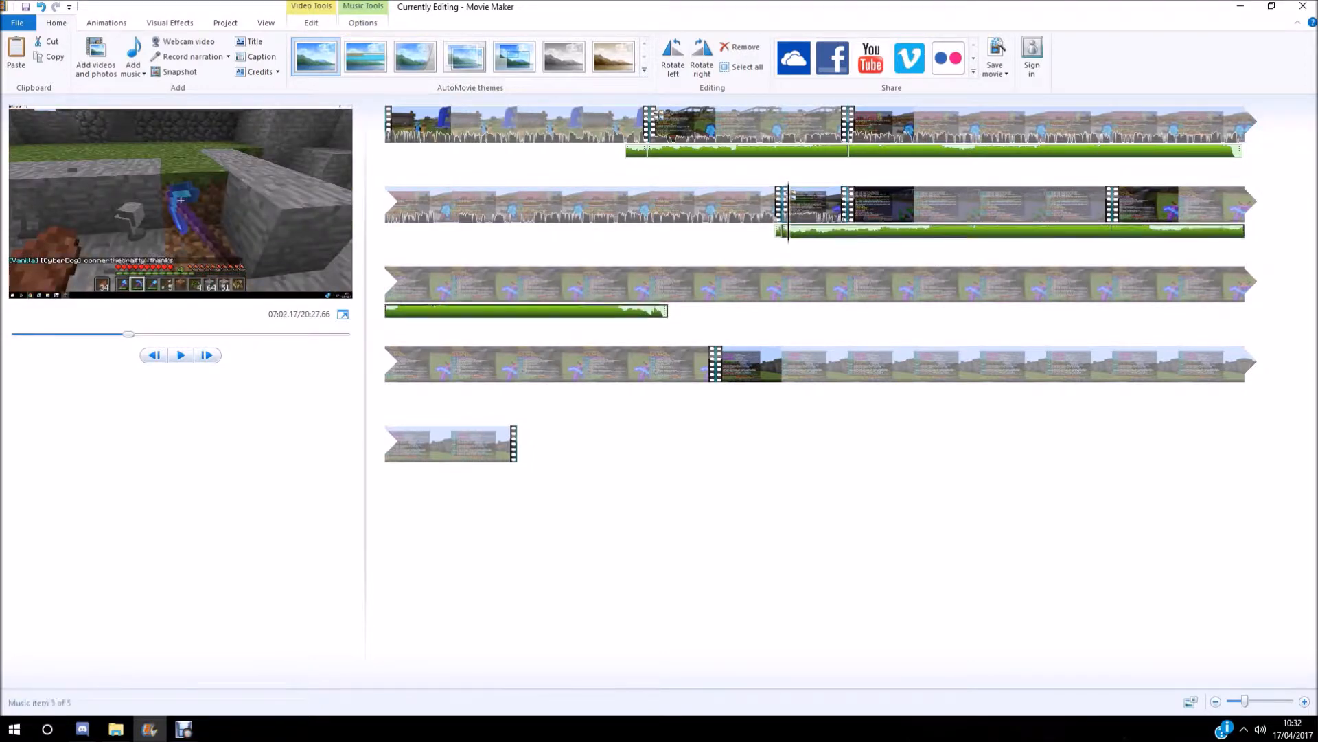
key("space")
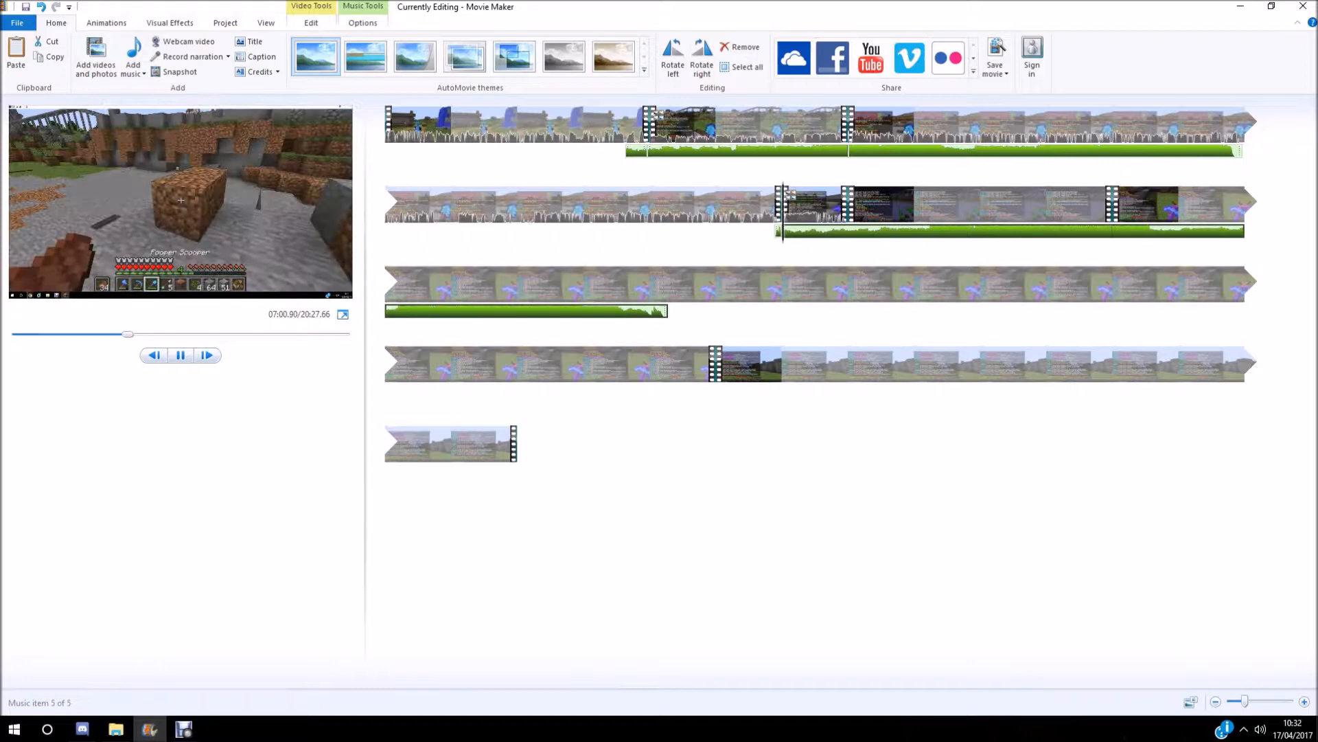
key("space")
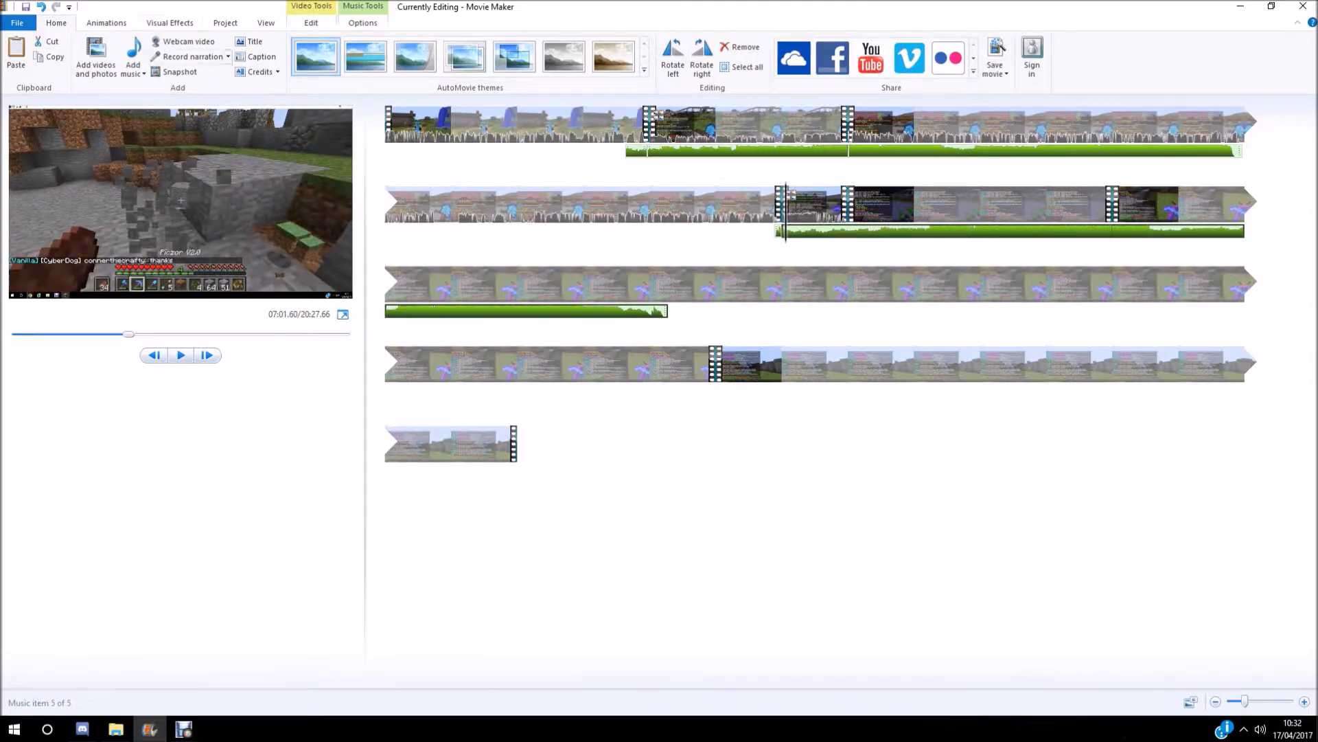
Step: Raise the music volume of the longer part after the split and lower the volume of the short opening part
left_click(363, 23)
left_click(16, 55)
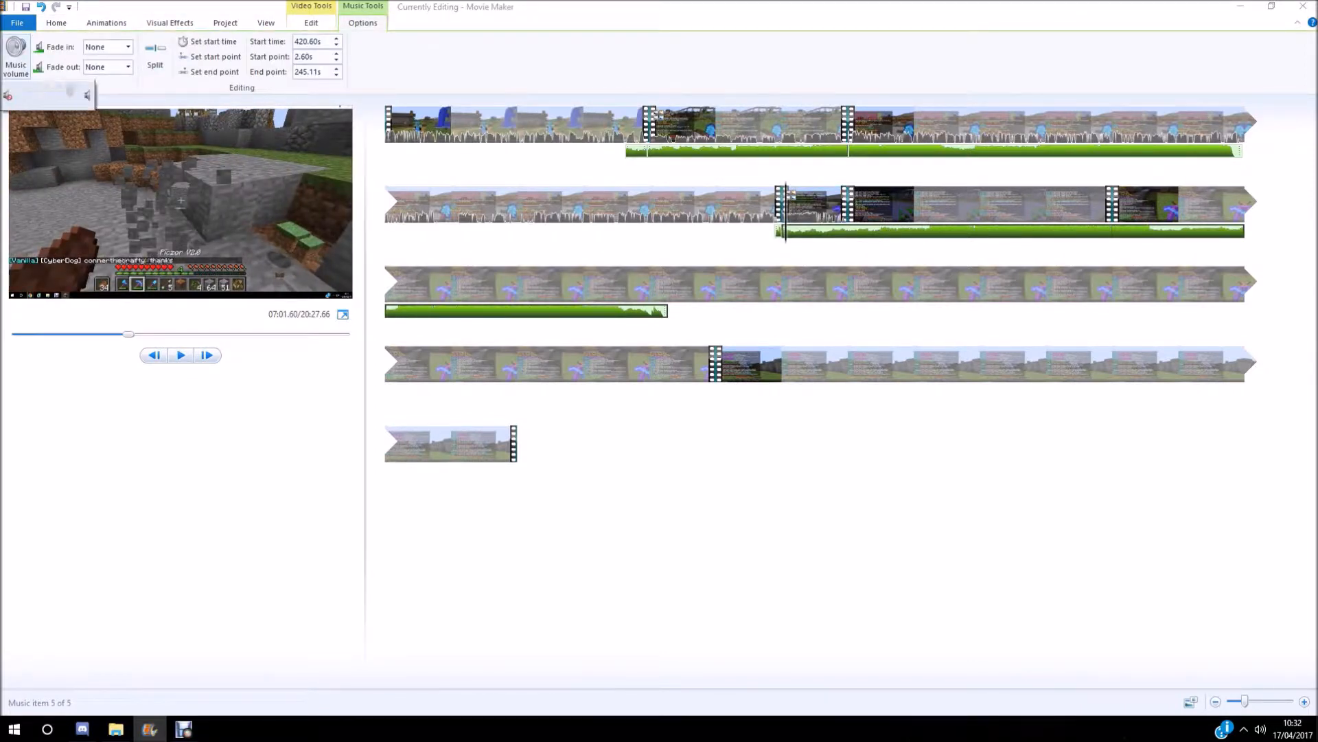
left_click(778, 233)
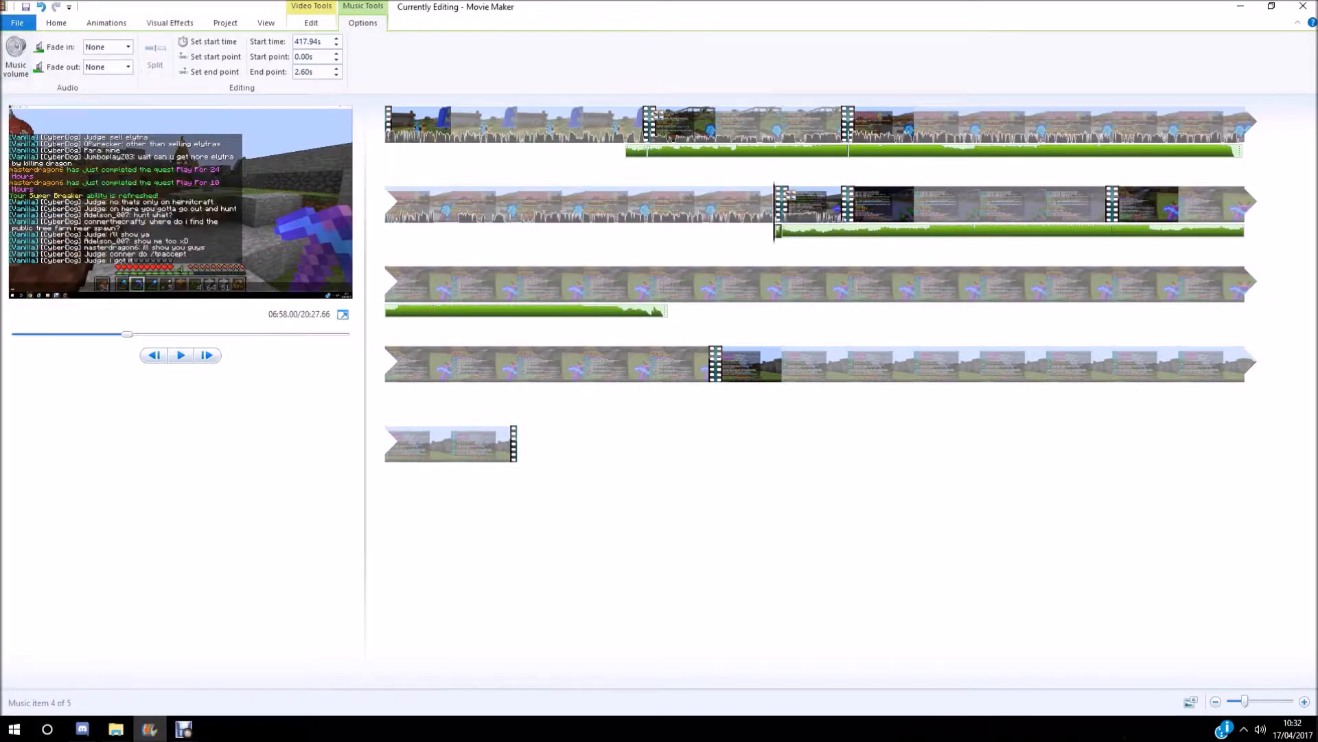
left_click(16, 55)
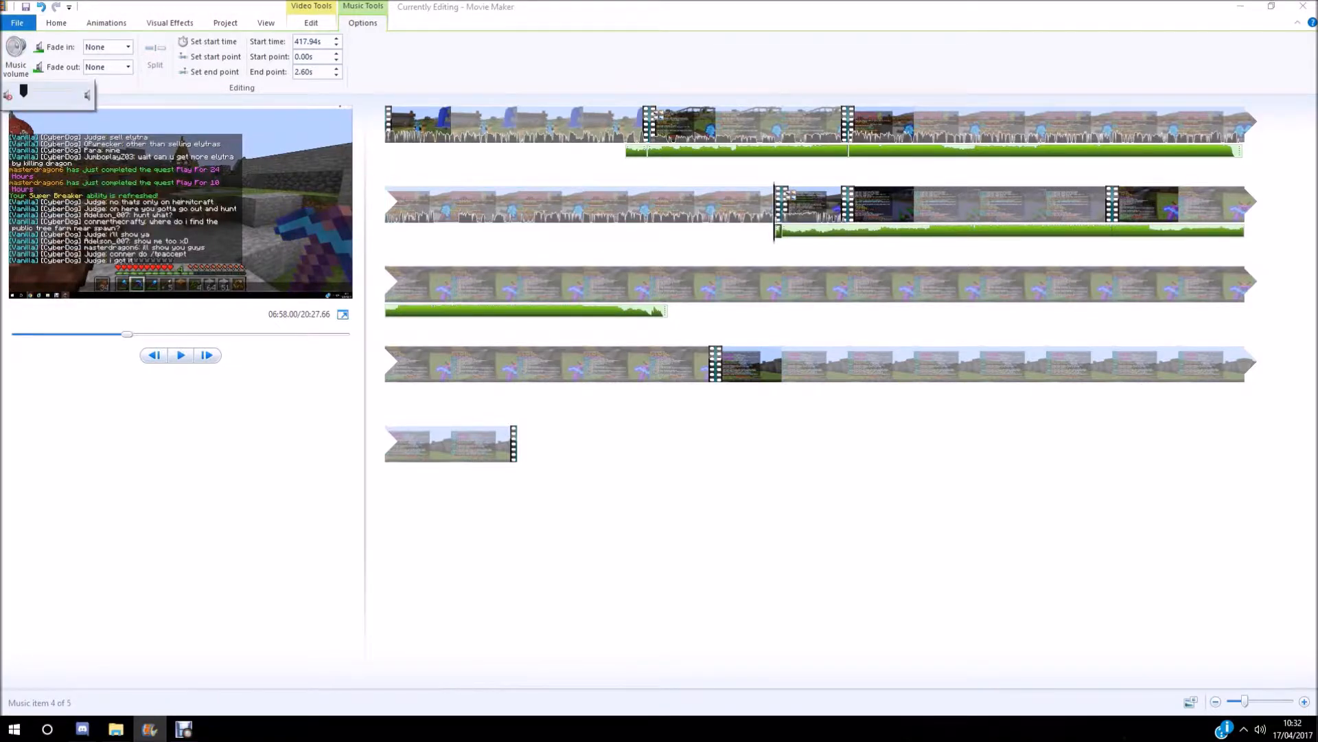
left_click(778, 232)
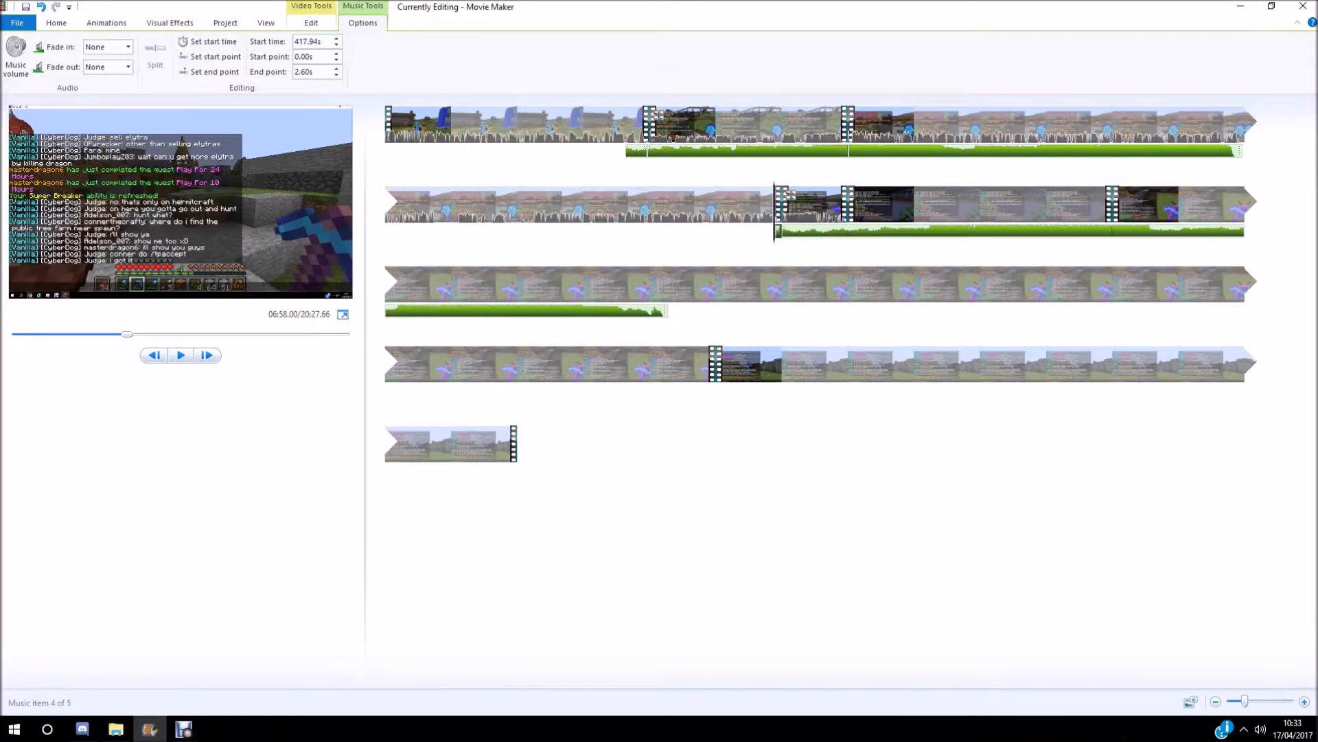
Step: Play back the end of the third clip into the fourth to check the music balance
left_click(767, 204)
key("space")
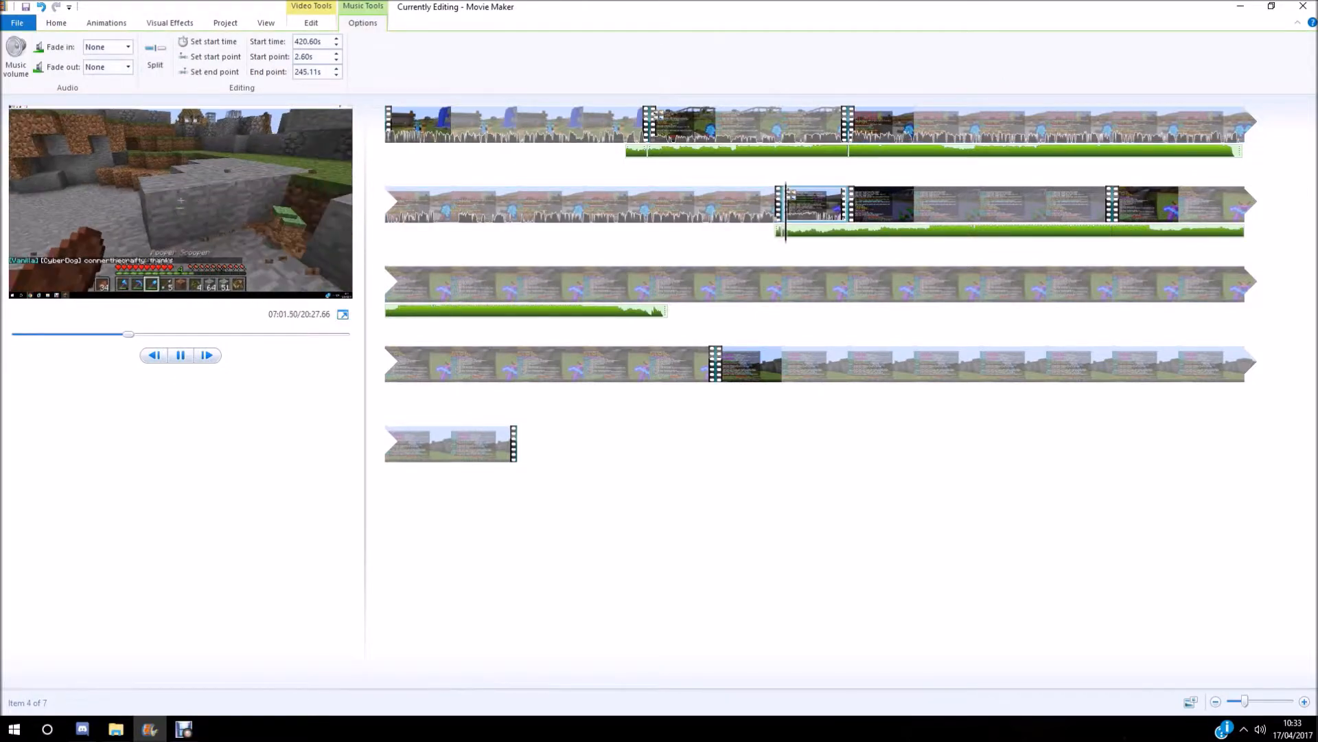
key("space")
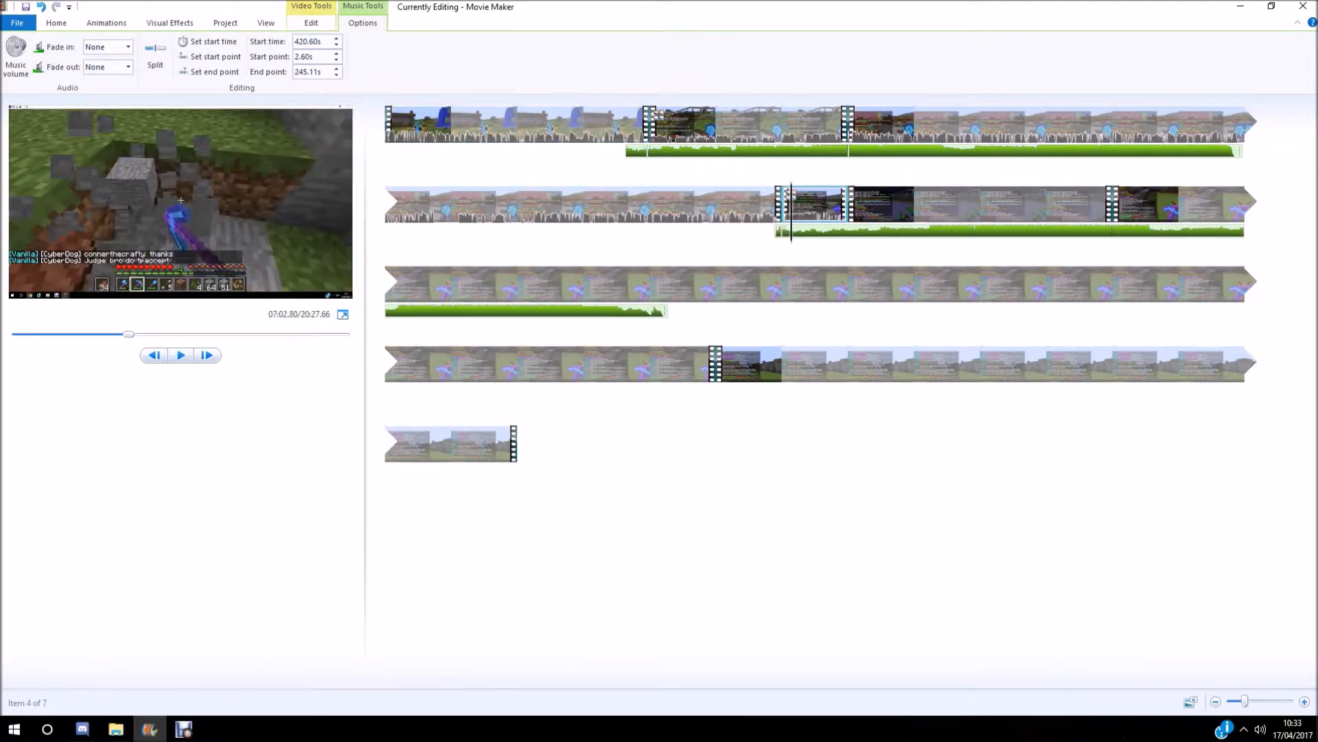
Step: Set the fourth clip's speed to 2x and replay the end of the third clip leading into it
left_click(311, 23)
left_click(285, 48)
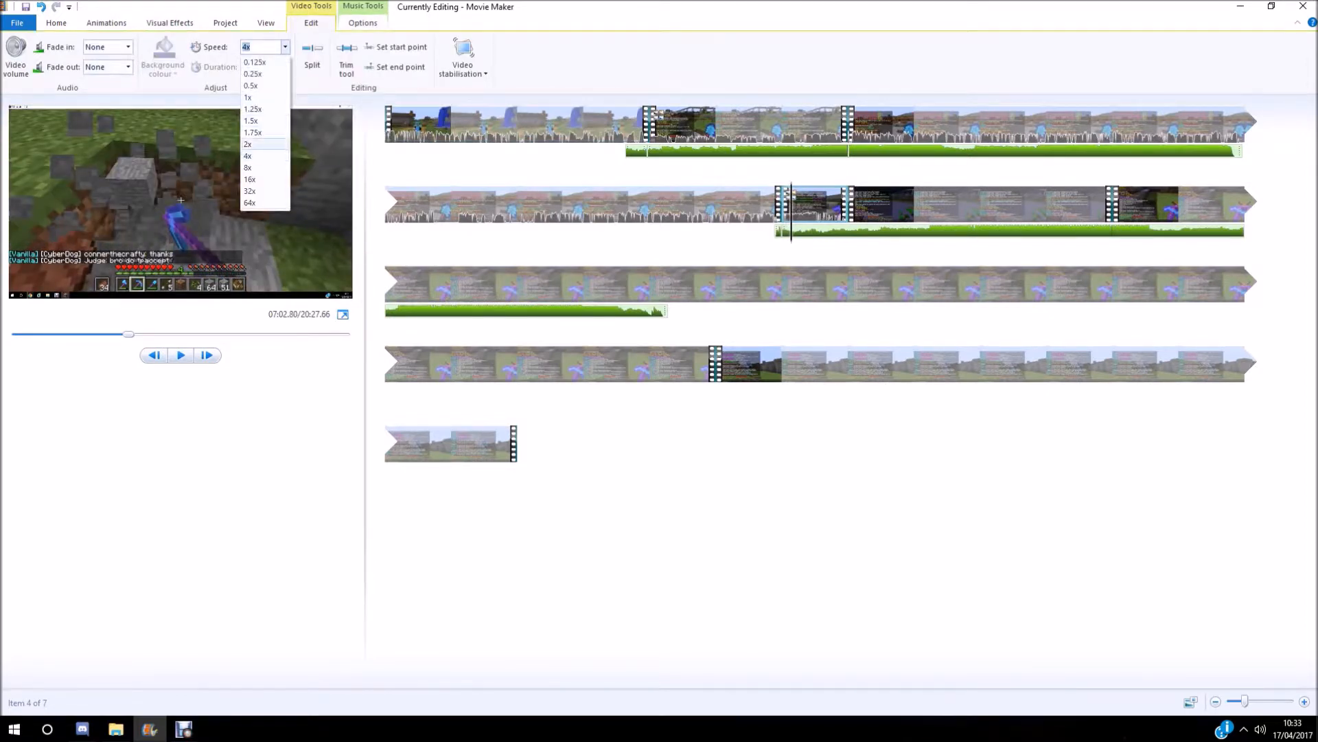
left_click(249, 144)
left_click_drag(801, 213, 774, 212)
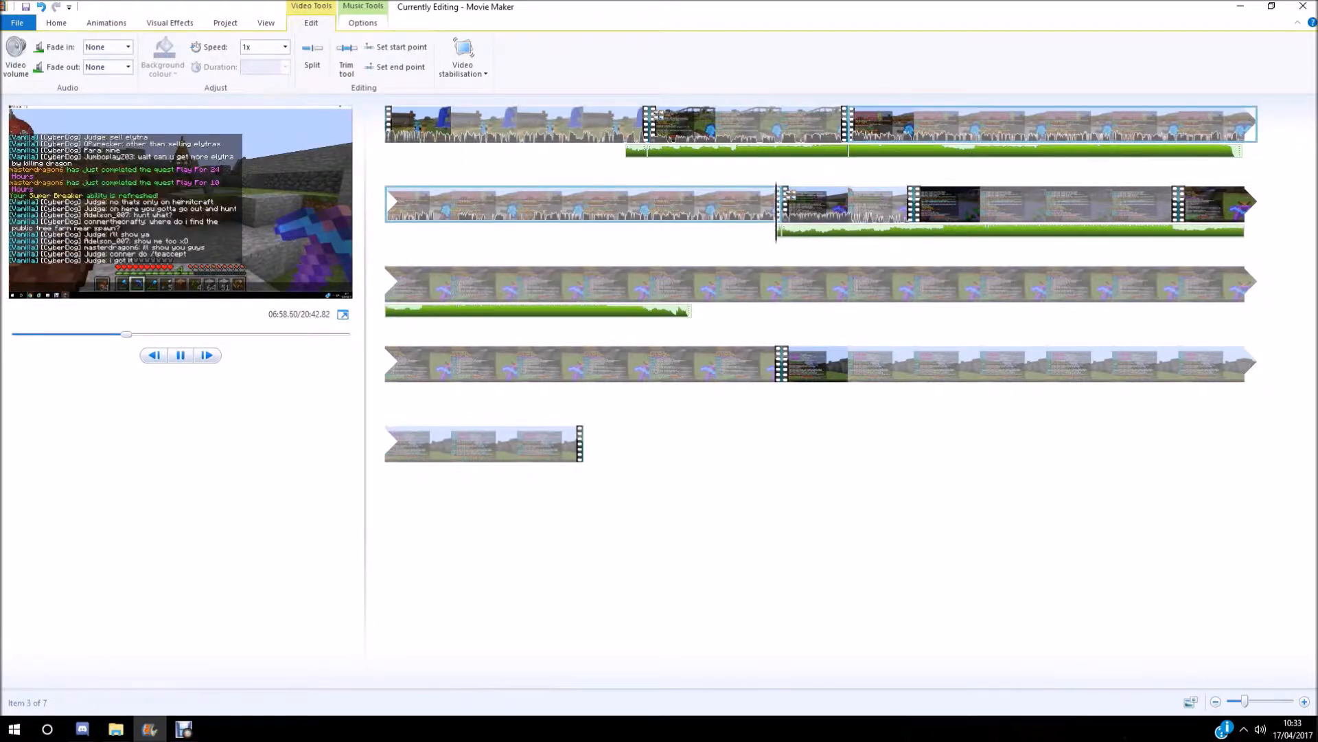
key("space")
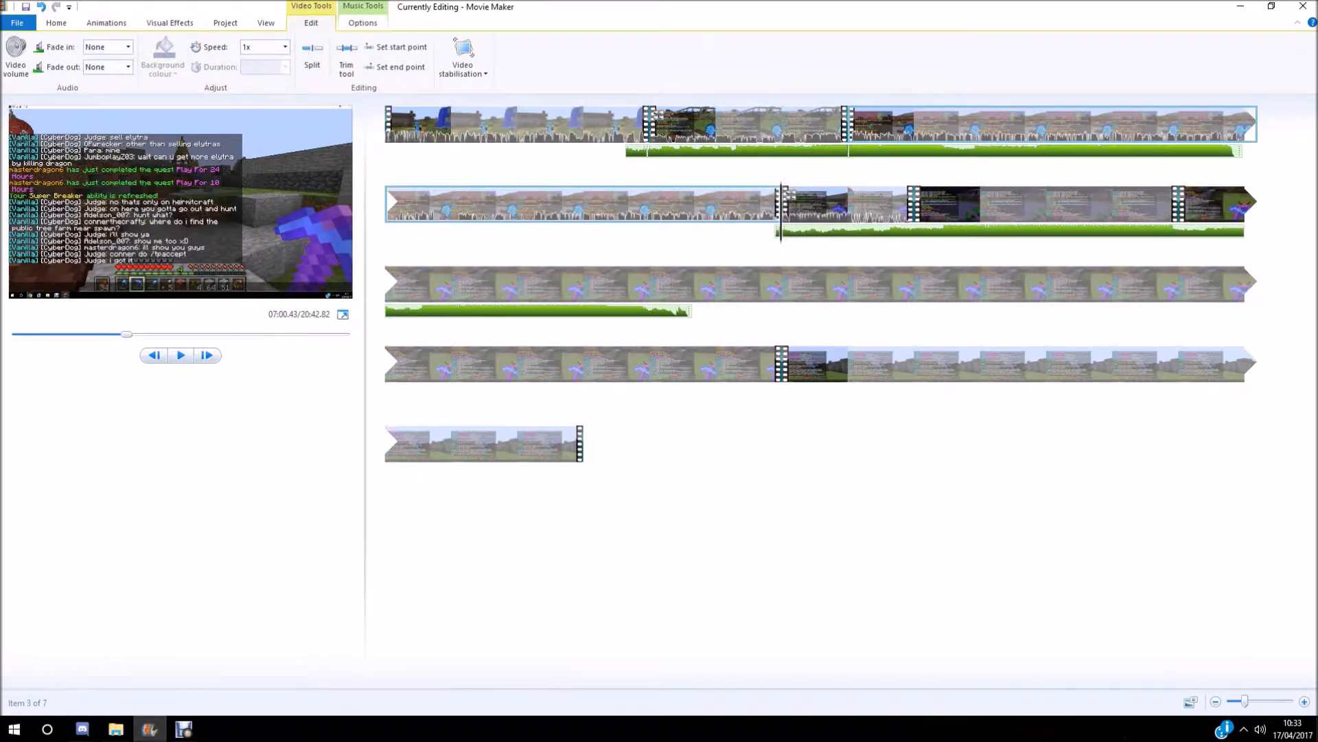
Step: Play back the opening part of the fourth clip to check its 2x speed against the music
key("space")
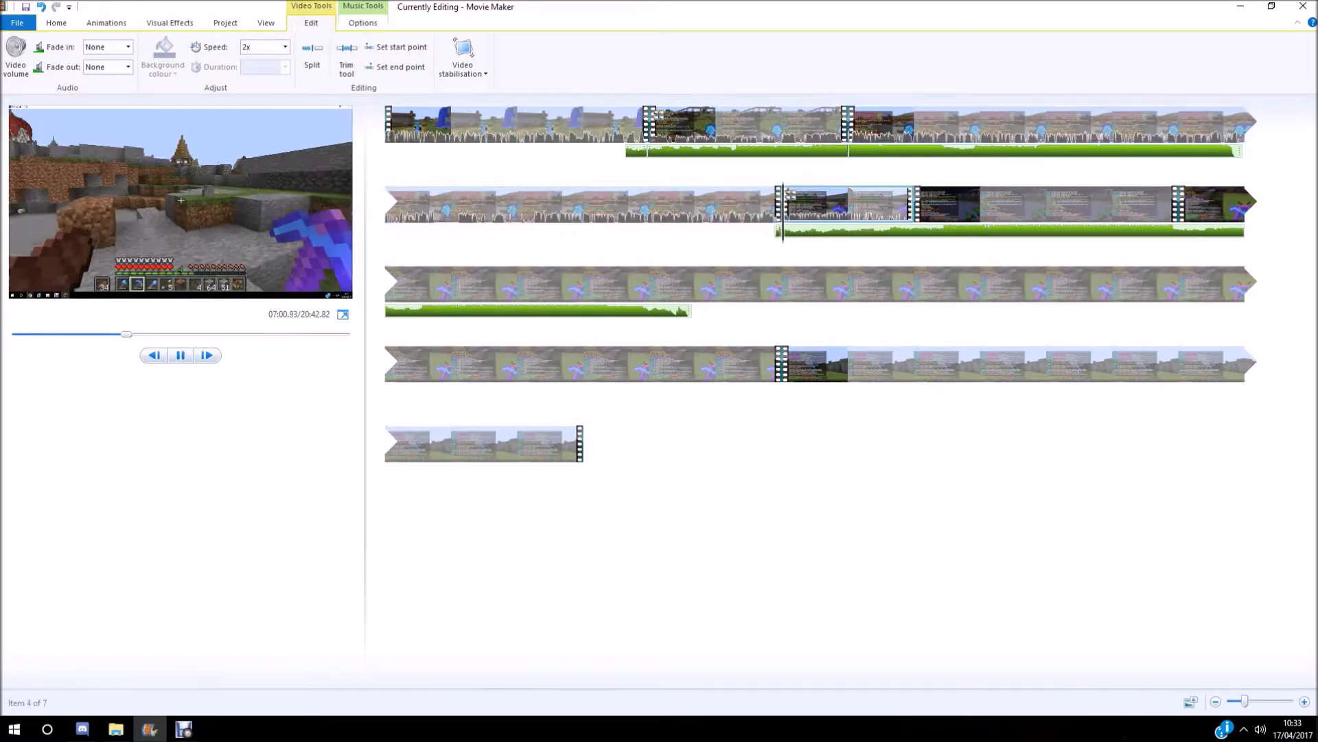
key("space")
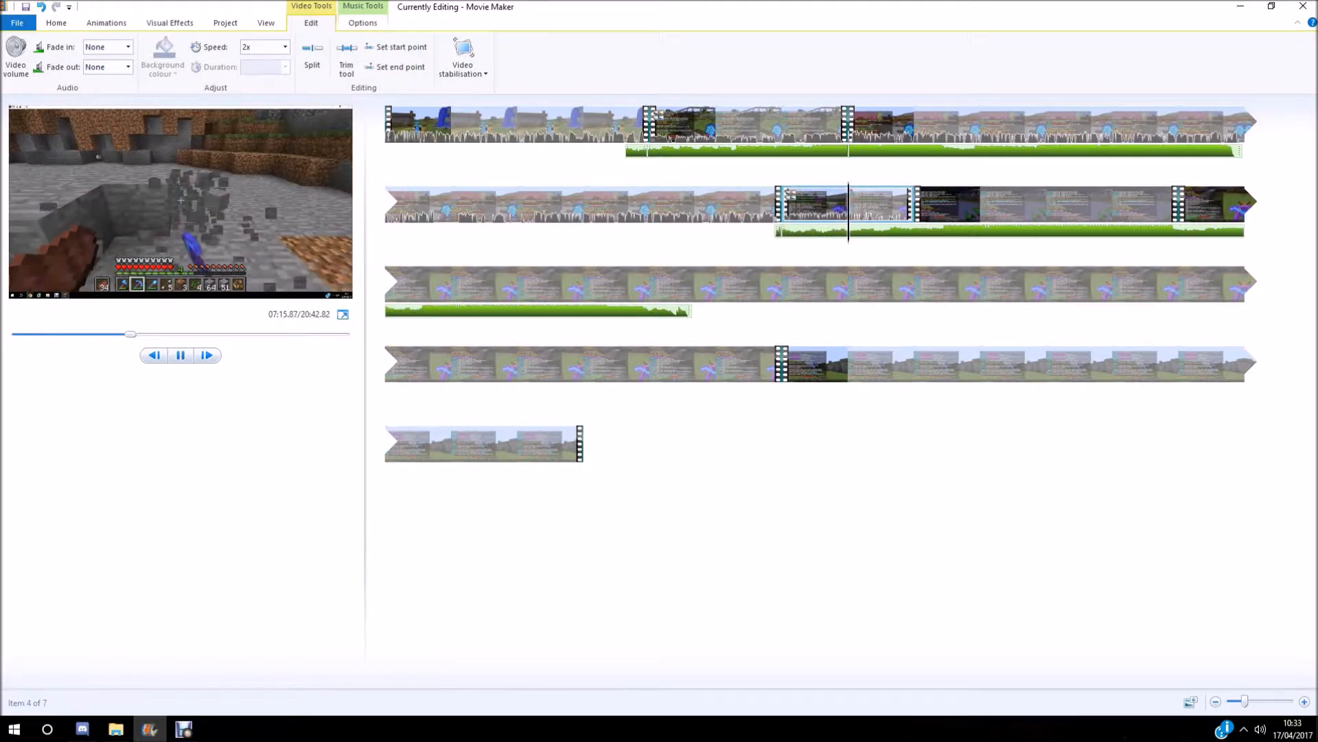
key("space")
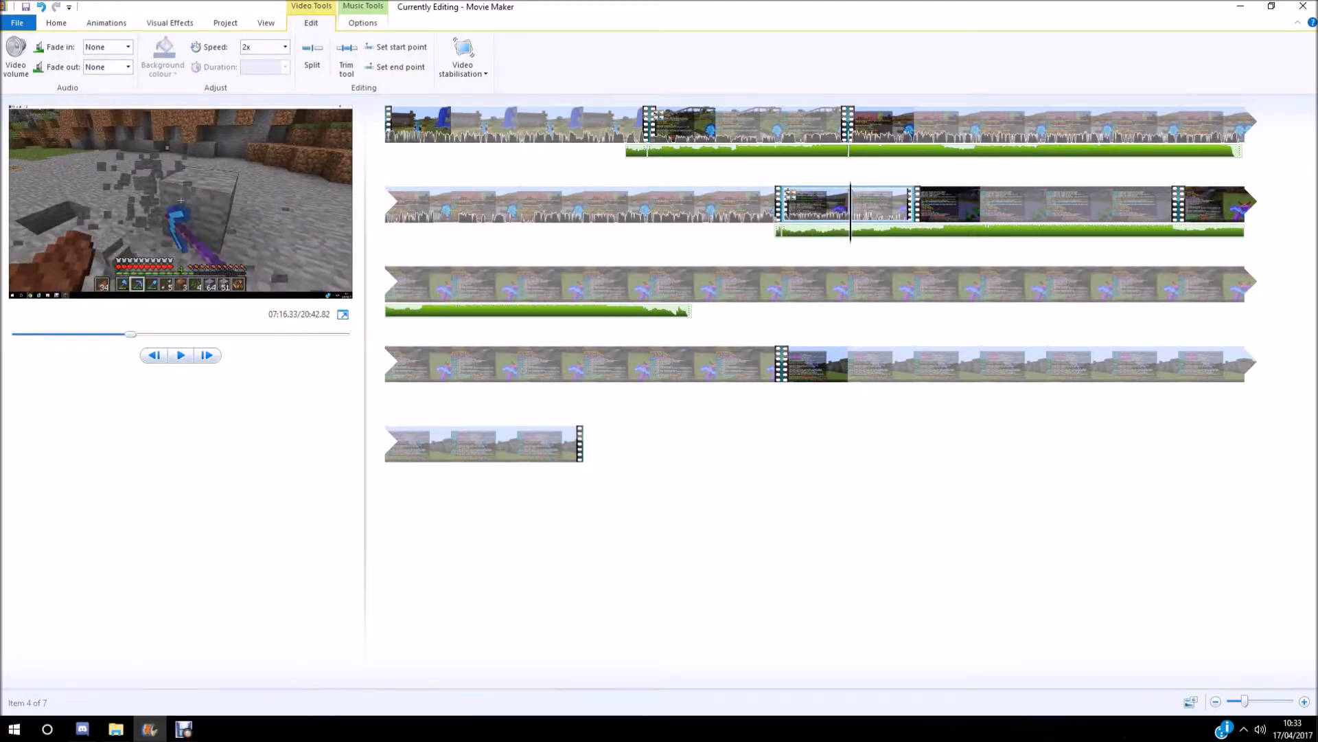
Step: Shrink the preview area to widen the timeline, and place the playhead at the end of the fourth clip
left_click_drag(365, 412, 157, 412)
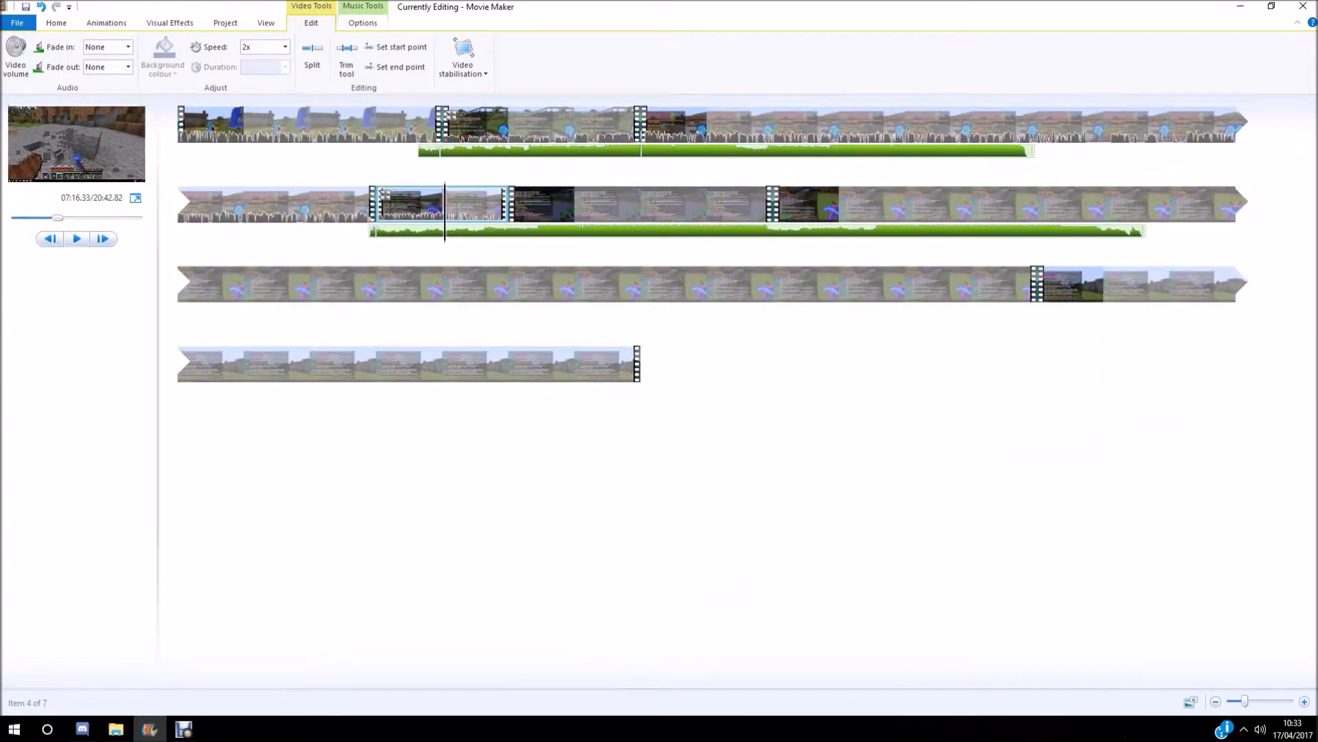
left_click(508, 203)
scroll(508, 204, "up", 3)
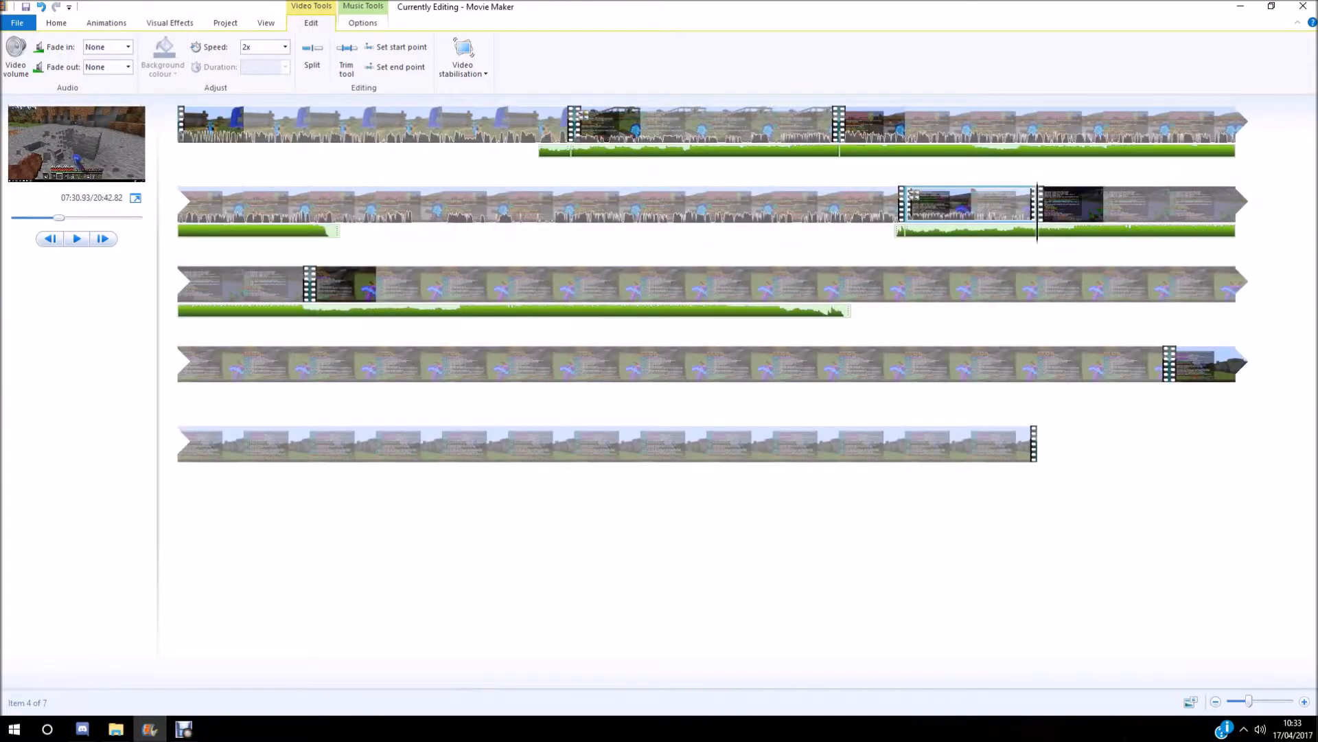
scroll(712, 396, "down", 1)
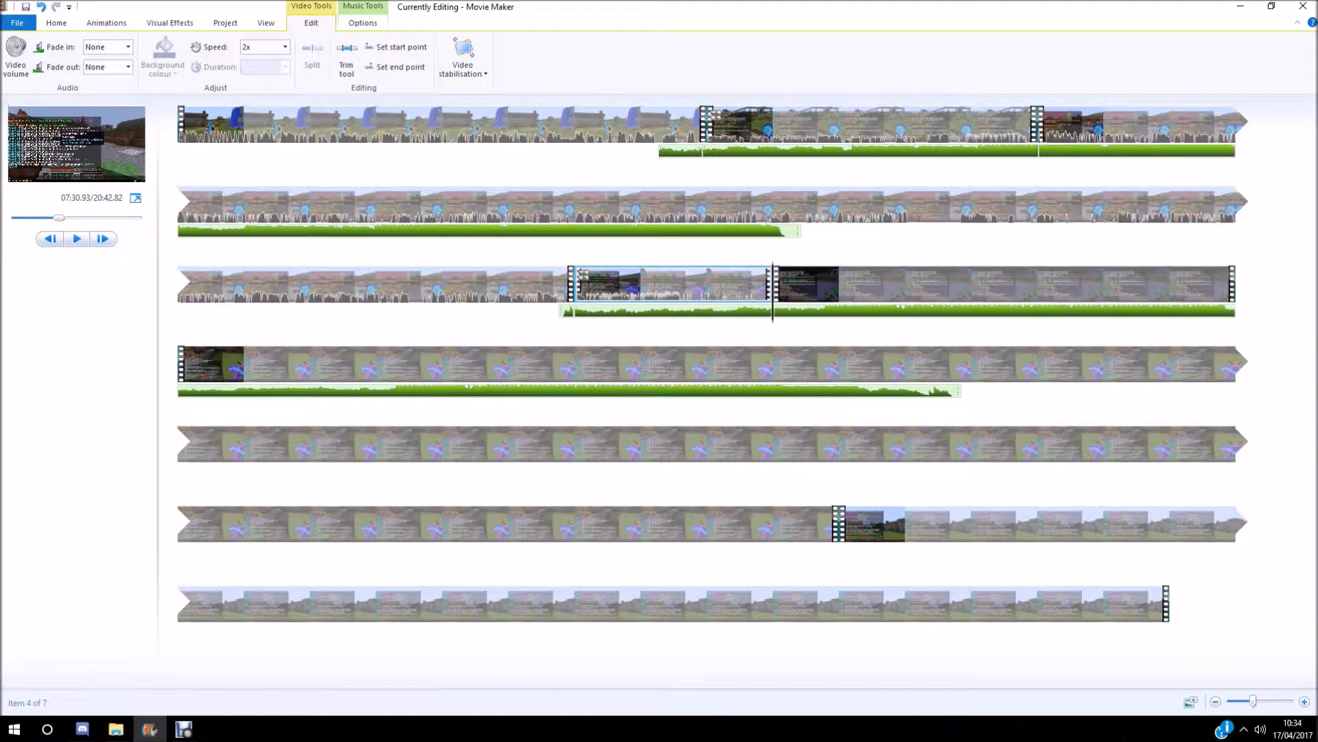
Step: Play back the cut between the fourth and fifth clips twice to check the transition
key("space")
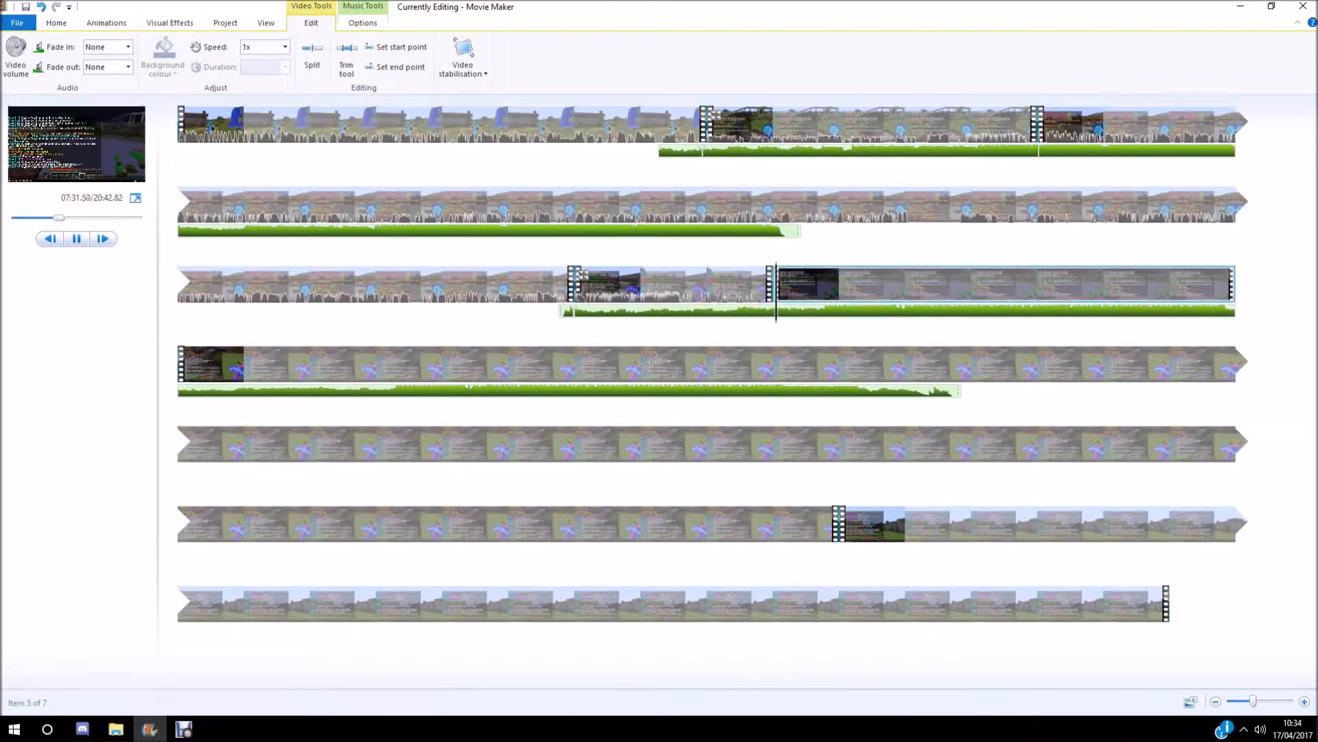
key("space")
left_click_drag(790, 284, 769, 284)
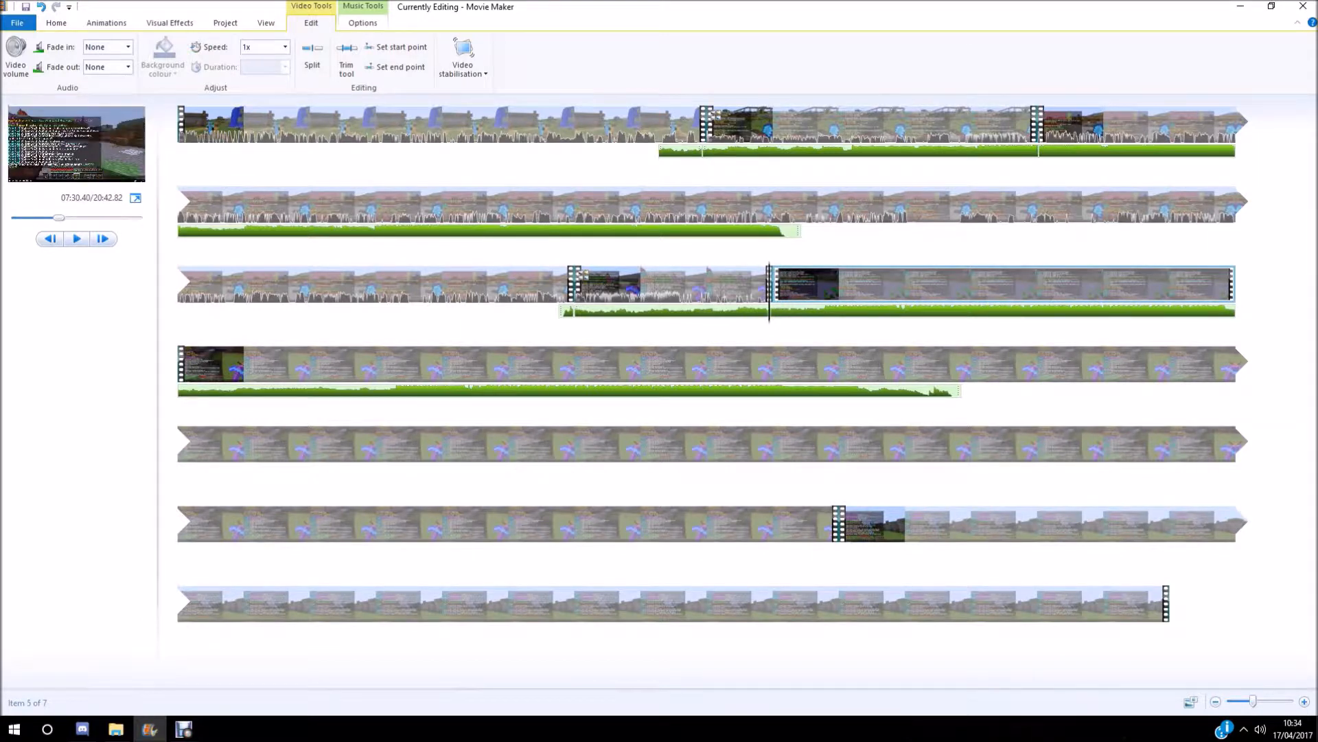
key("space")
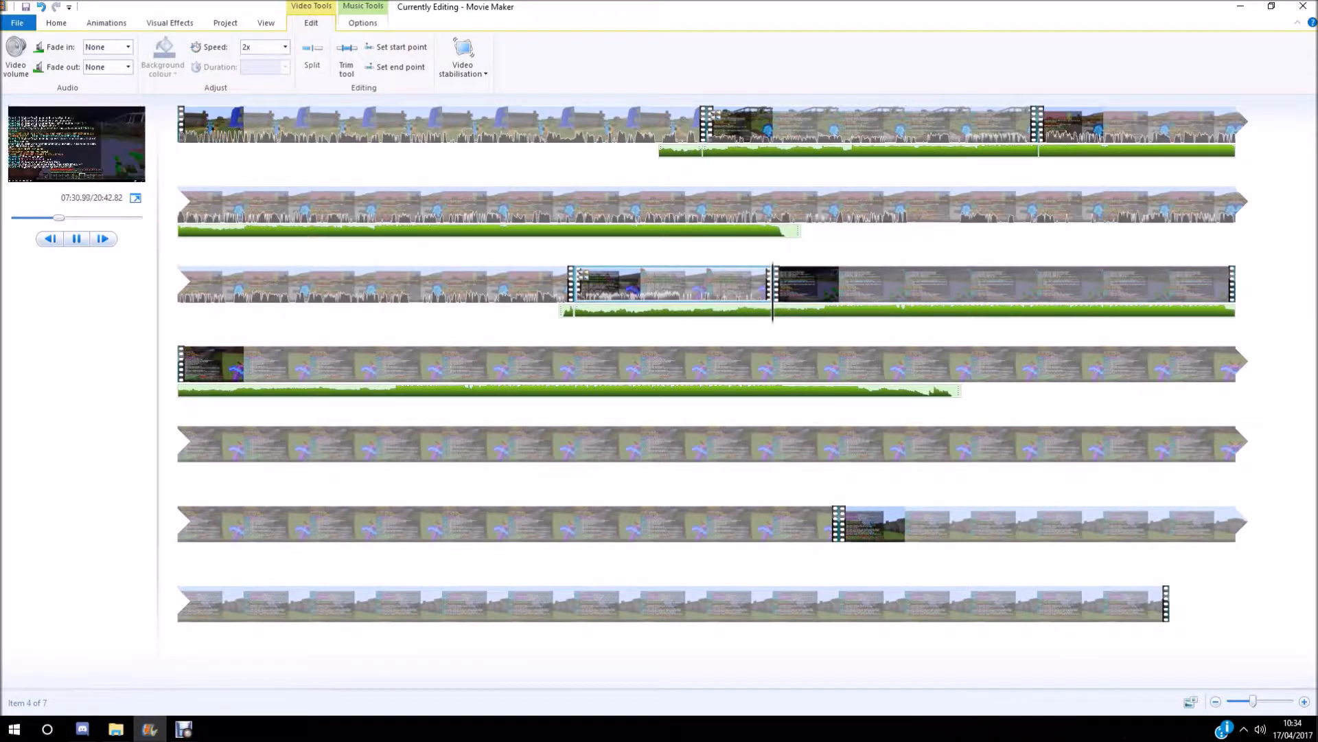
key("space")
mouse_move(785, 284)
left_mouse_down()
mouse_move(759, 284)
mouse_move(776, 284)
left_mouse_up()
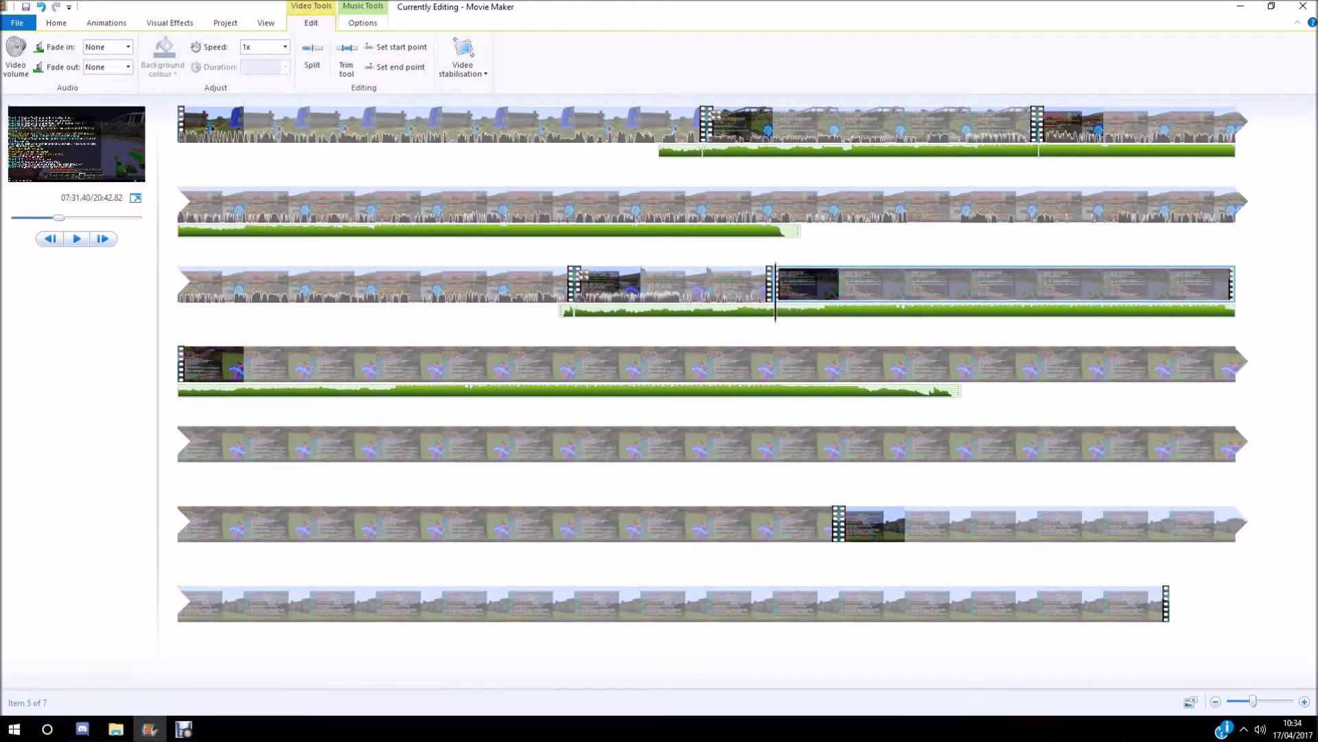
Step: Split the background music at 450.87s, where the fourth clip ends and the fifth begins
left_click_drag(1253, 701, 1288, 701)
scroll(714, 395, "down", 4)
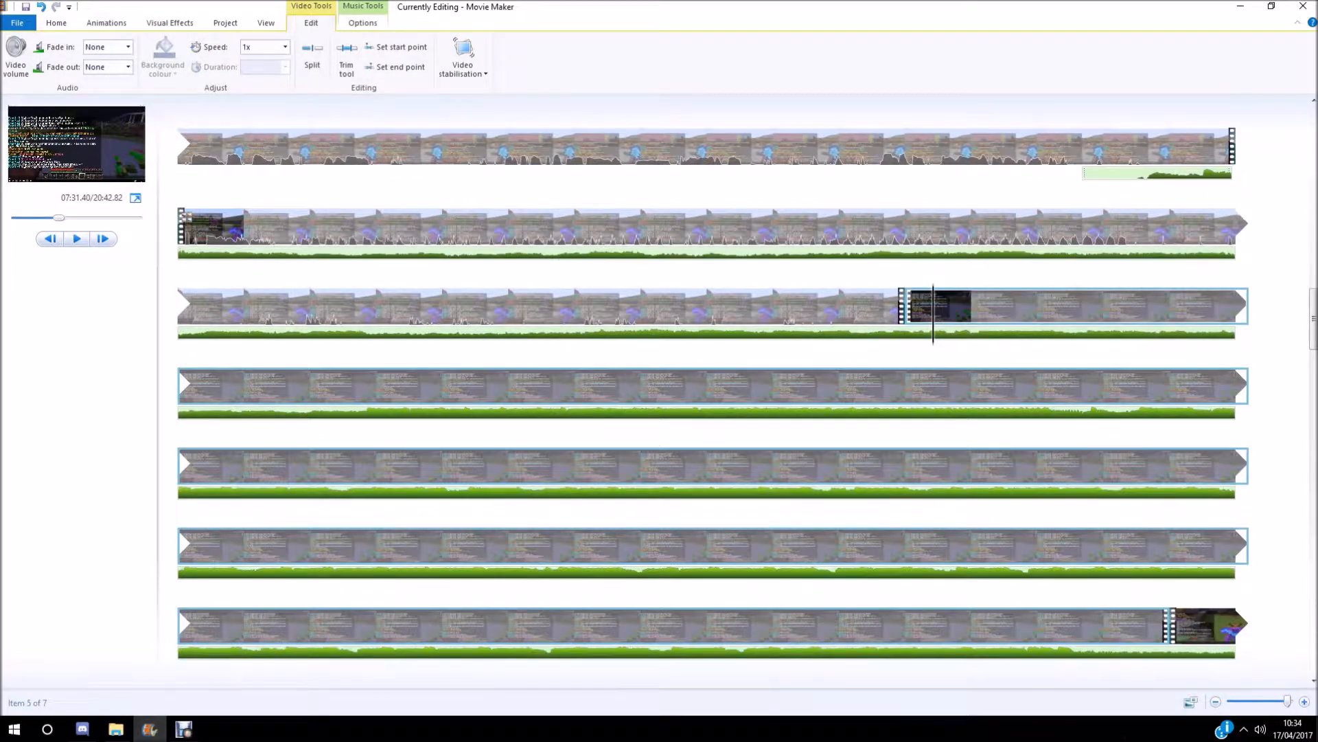
left_click_drag(933, 309, 892, 309)
key("space")
key("space")
left_click_drag(966, 309, 903, 309)
left_click(180, 333)
left_click_drag(180, 309, 915, 309)
key("l")
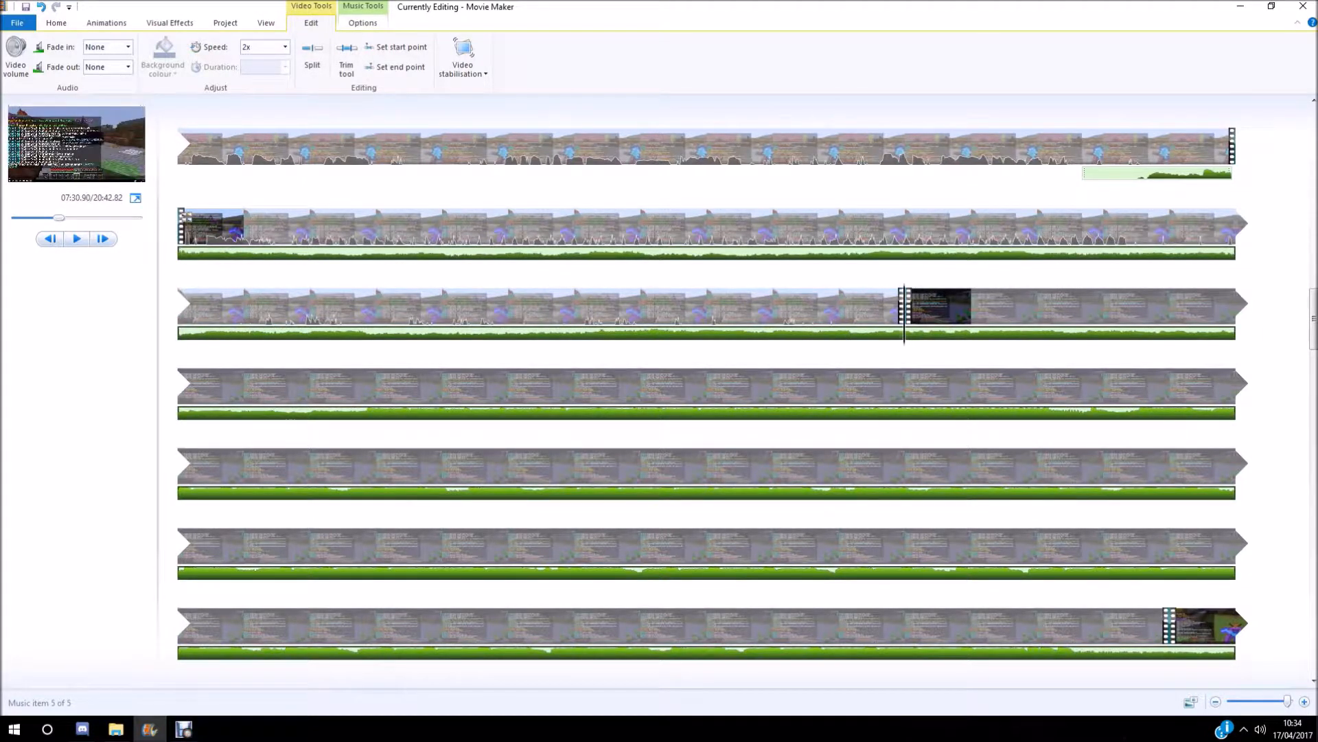
key("m")
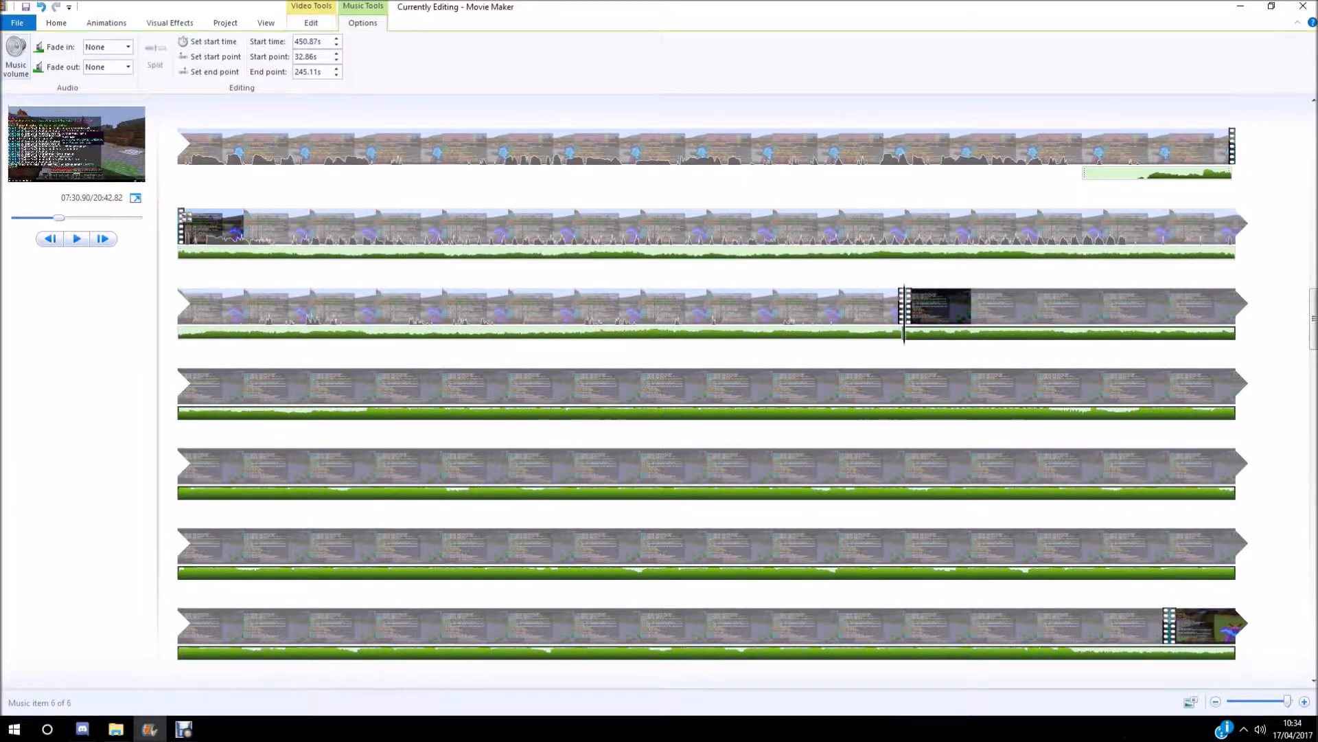
Step: Check the music volume of the part after the split and play back the start of the fifth clip
left_click(15, 57)
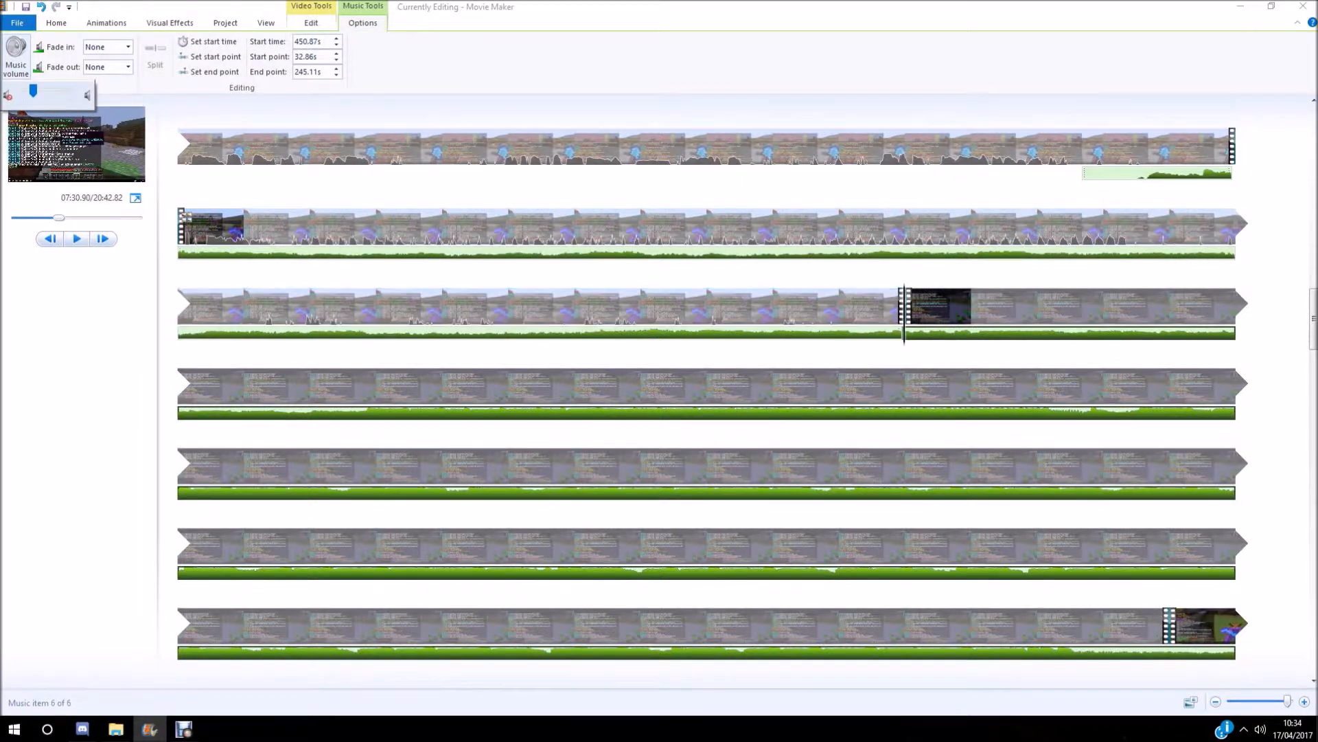
left_click(16, 58)
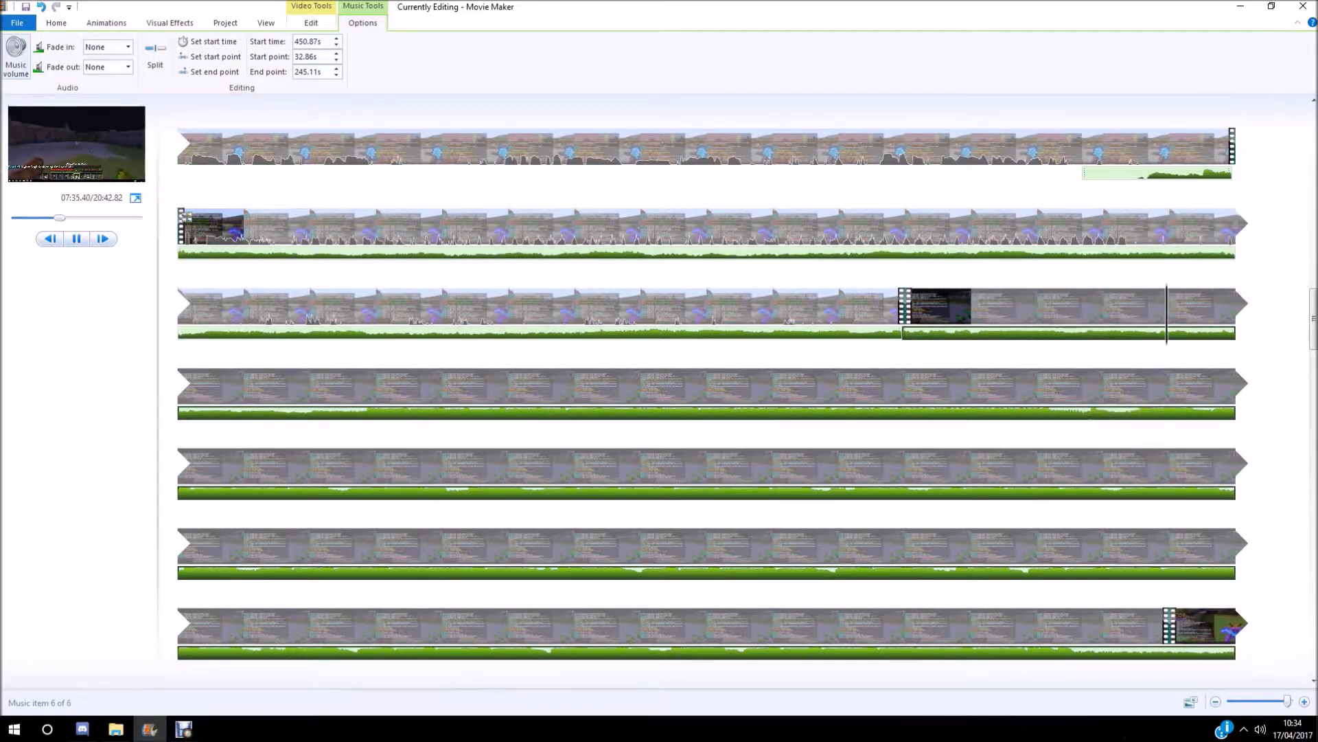
key("space")
Step: Play back the start of the sixth clip and look through the remaining clips in the timeline
scroll(712, 395, "down", 4)
left_click(1173, 295)
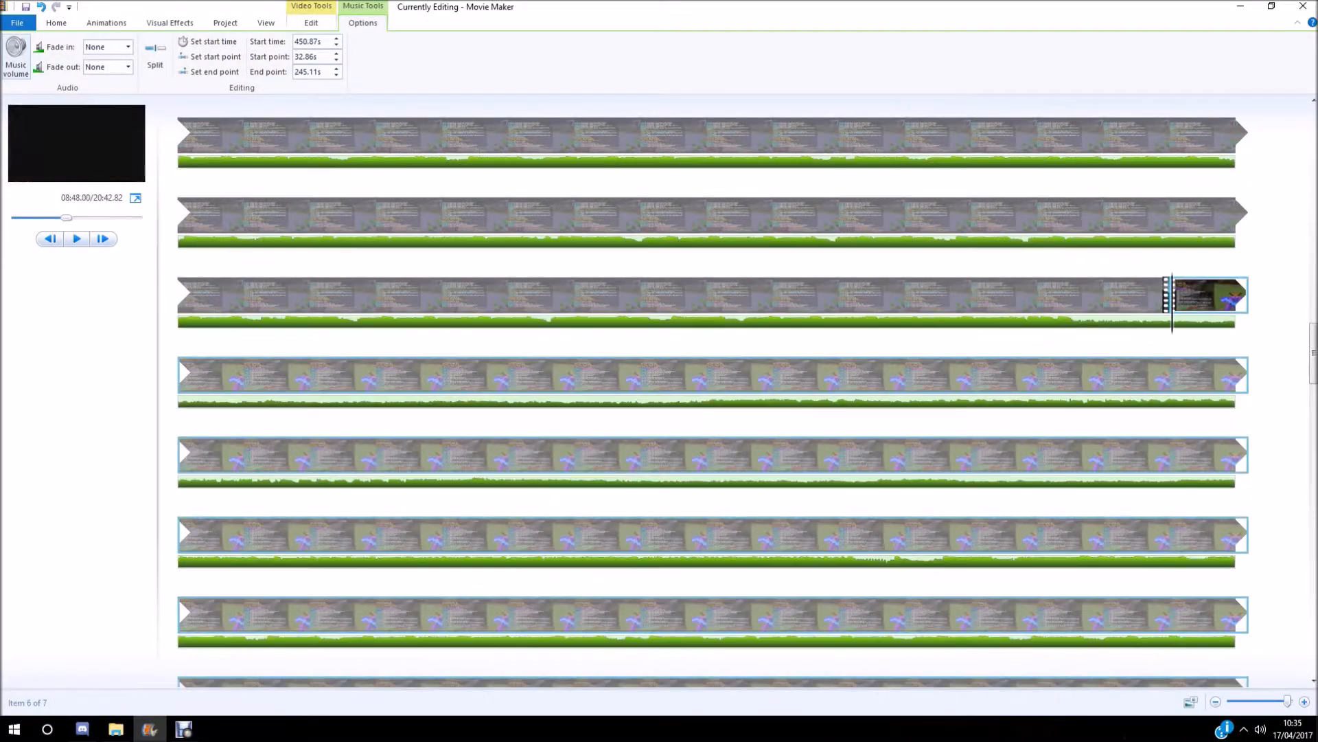
key("space")
scroll(712, 395, "down", 6)
key("space")
scroll(713, 395, "down", 6)
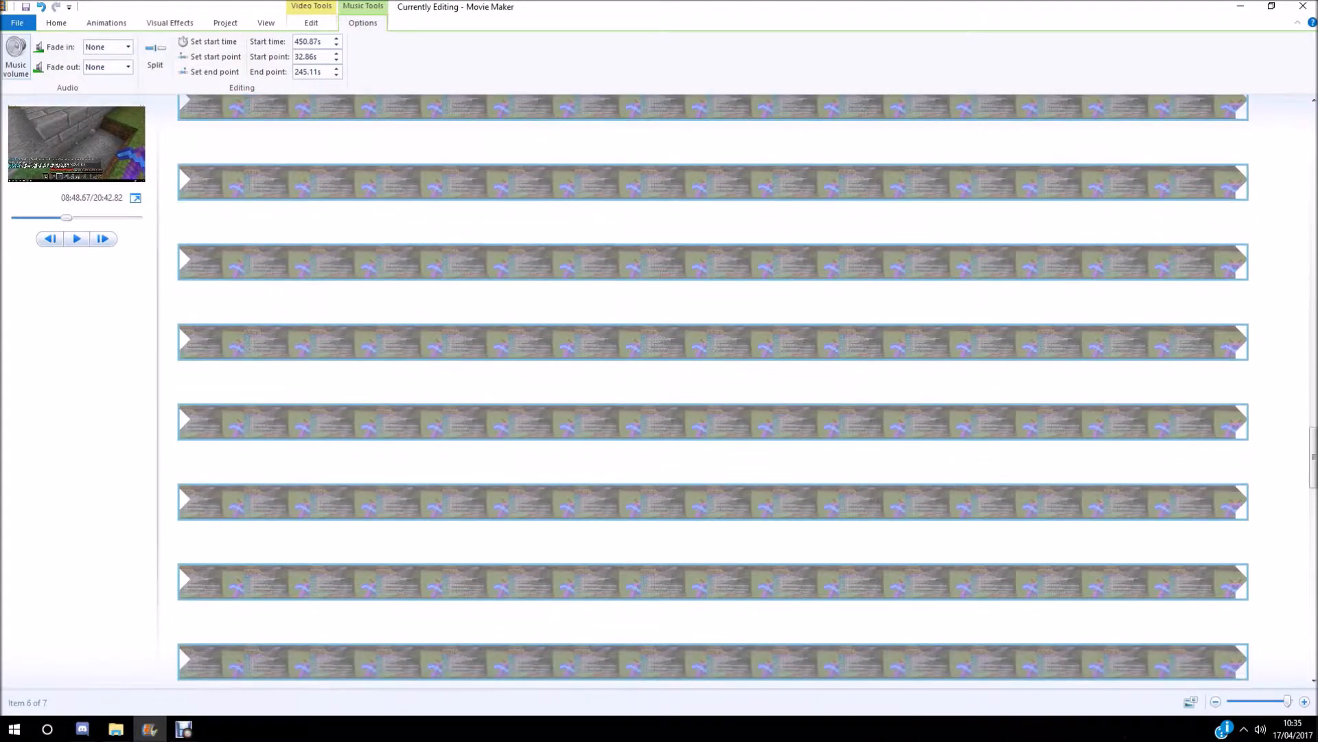
scroll(713, 395, "up", 3)
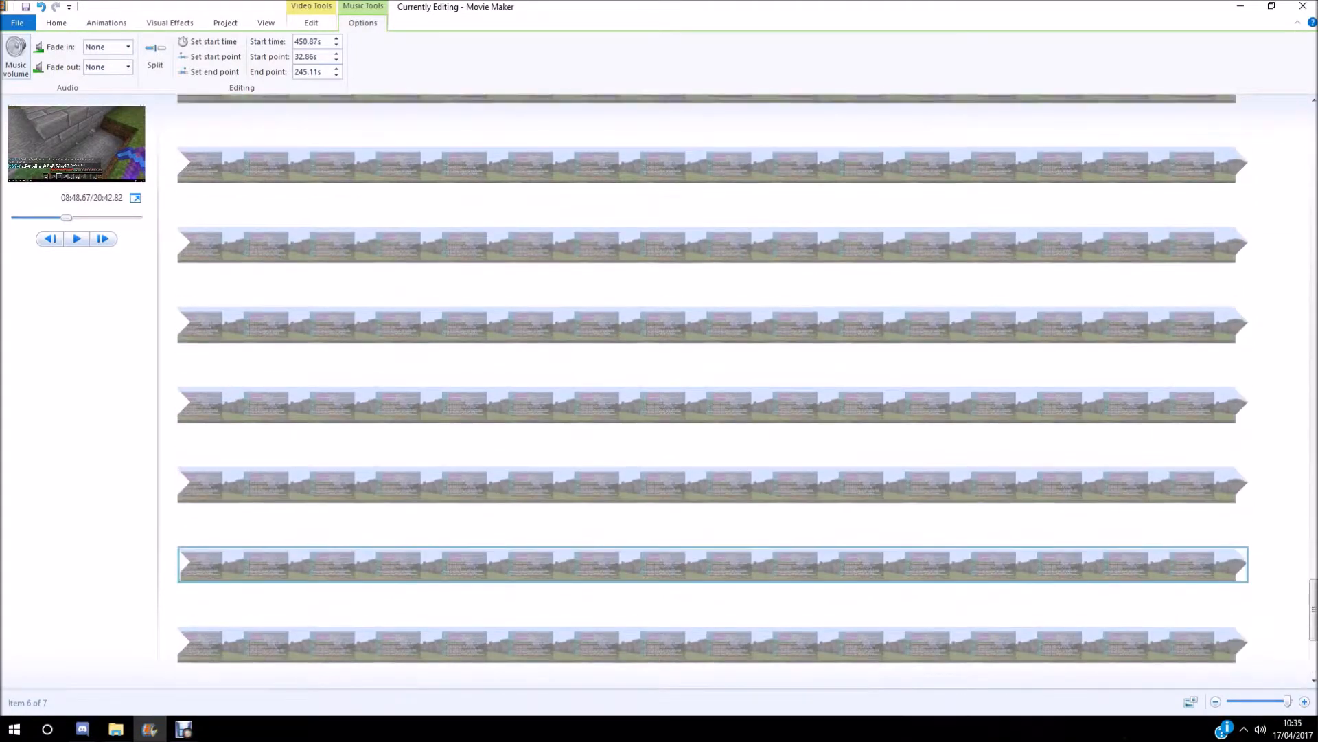
left_click_drag(1287, 701, 1262, 701)
scroll(713, 395, "up", 2)
scroll(712, 394, "down", 4)
scroll(712, 394, "up", 1)
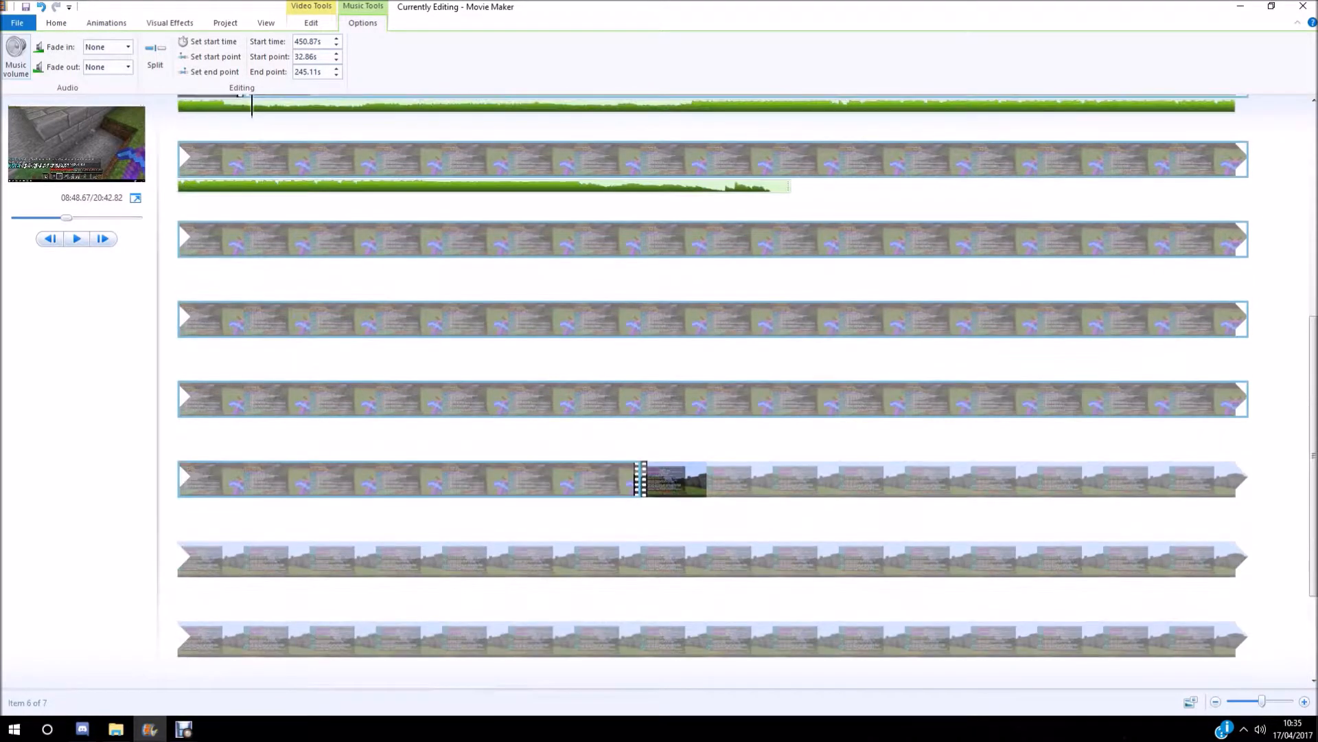
Step: Insert a picture from the Pictures folder at the cut between the fifth and sixth clips
scroll(713, 394, "up", 4)
left_click_drag(252, 419, 243, 419)
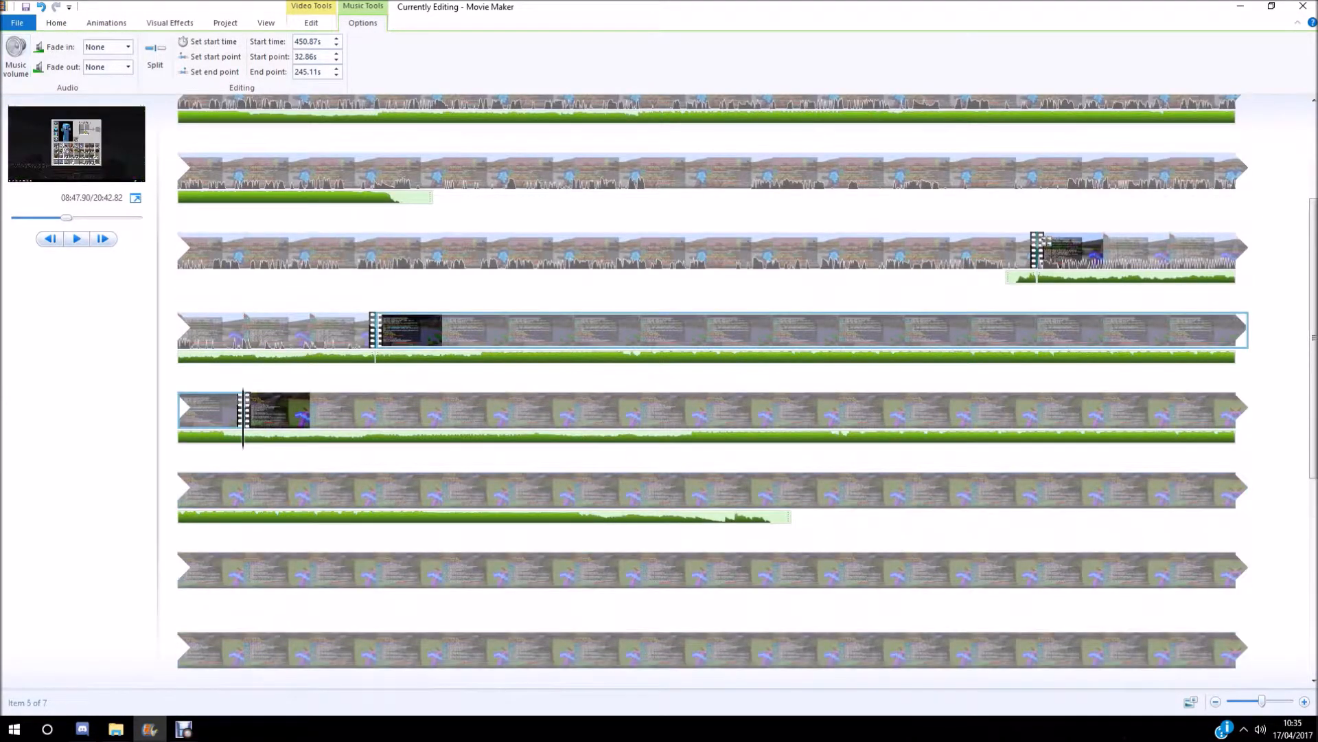
left_click(56, 23)
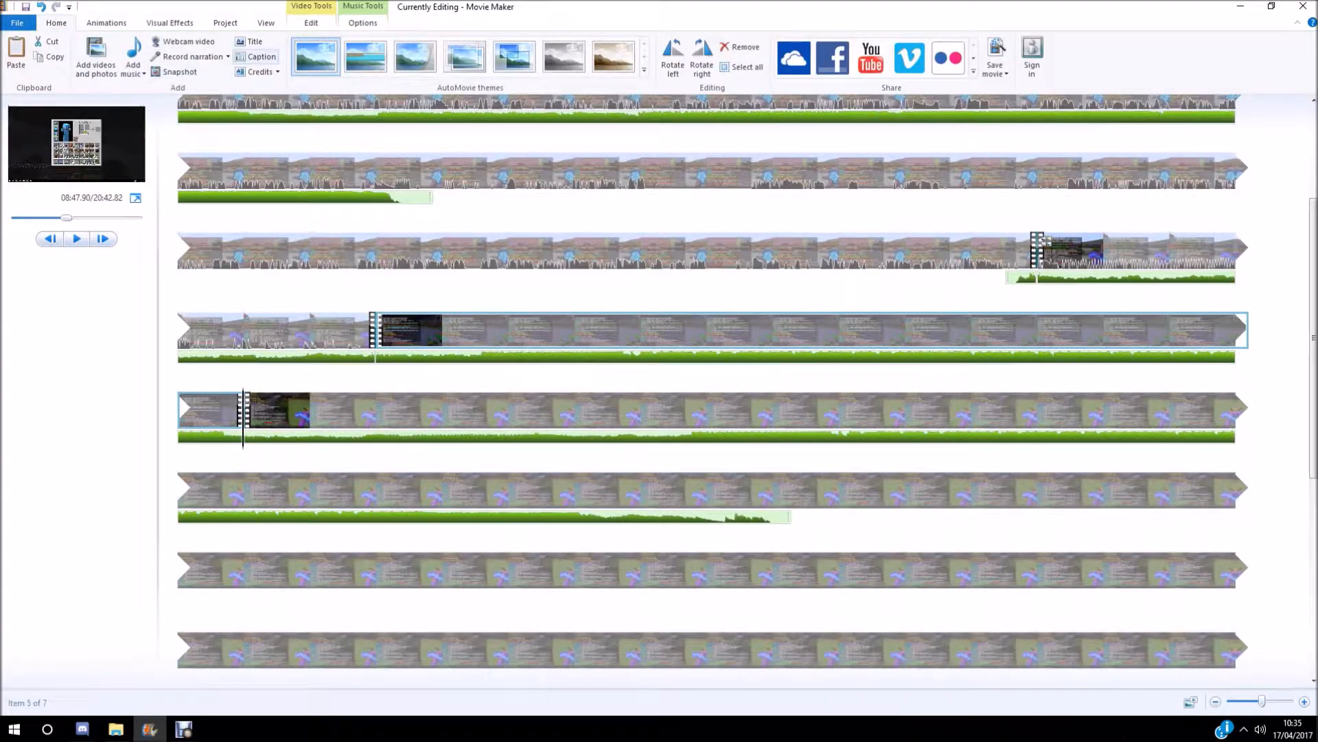
left_click(95, 56)
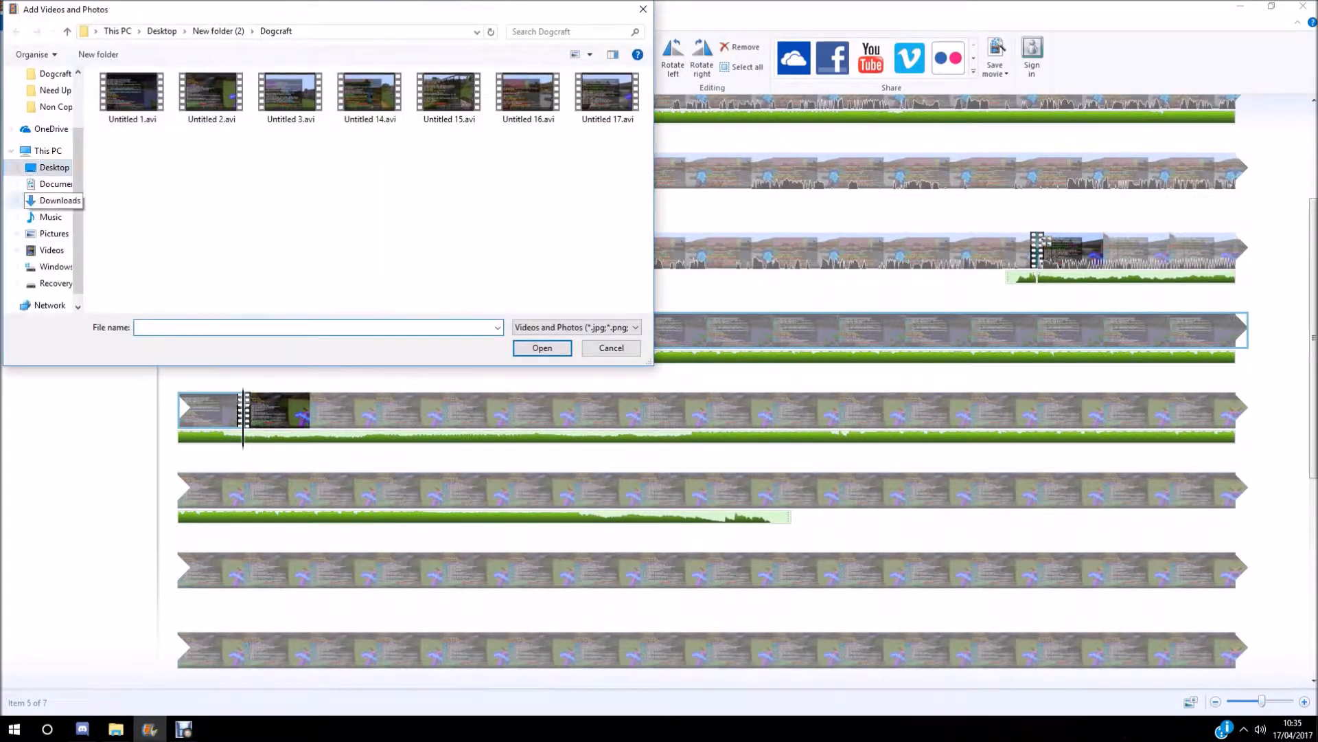
left_click(48, 184)
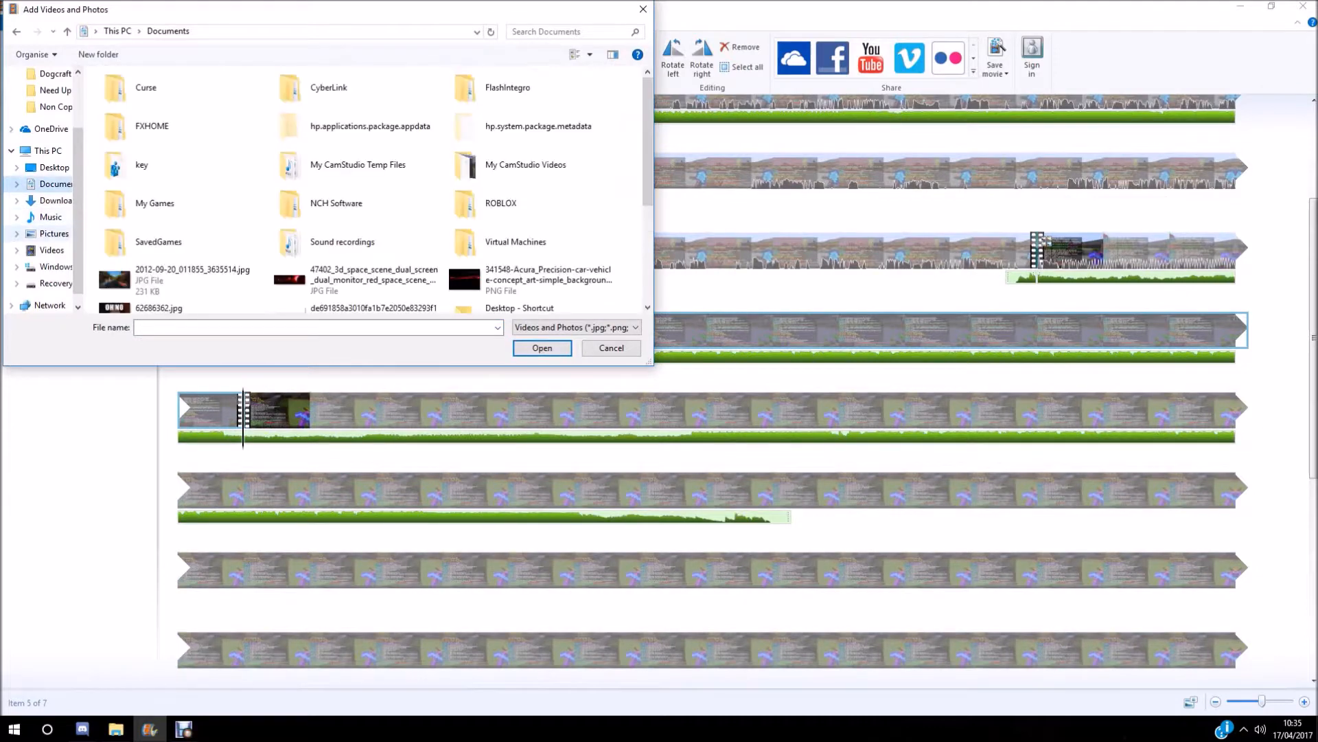
left_click(54, 233)
double_click(367, 206)
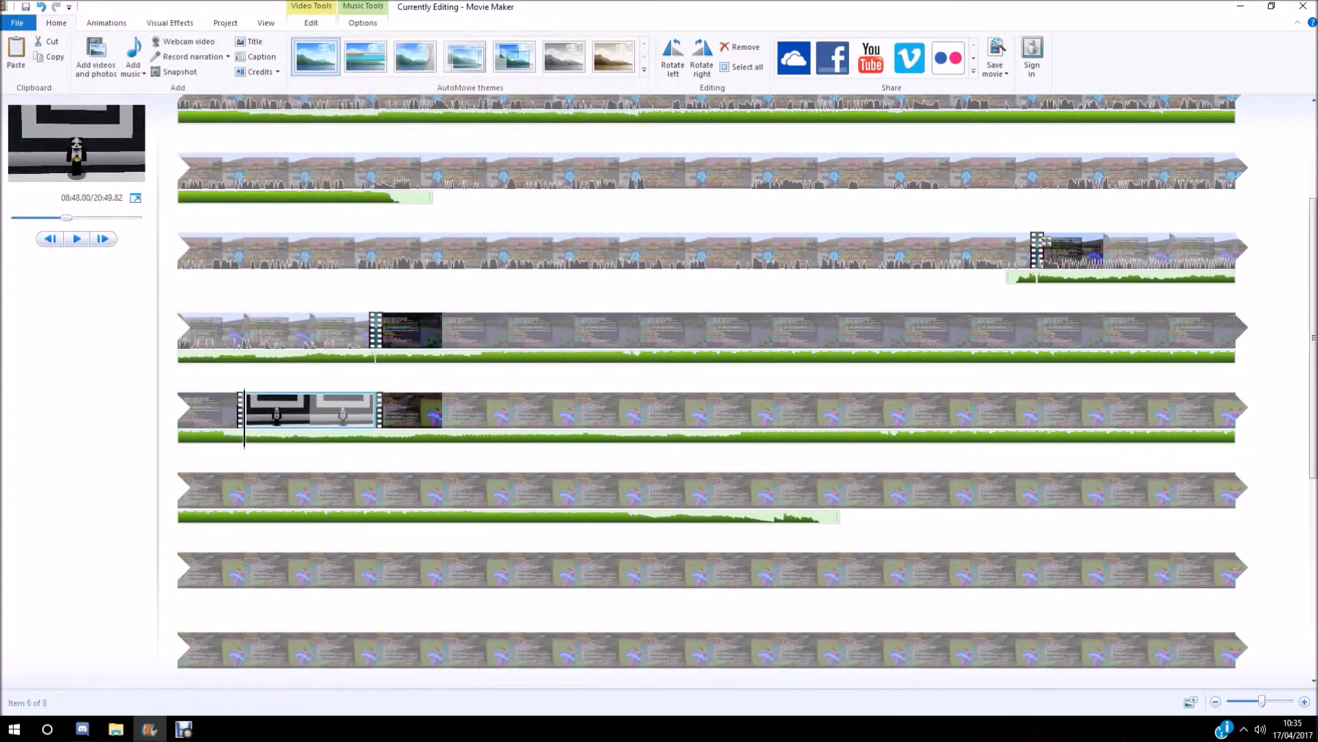
left_click(257, 57)
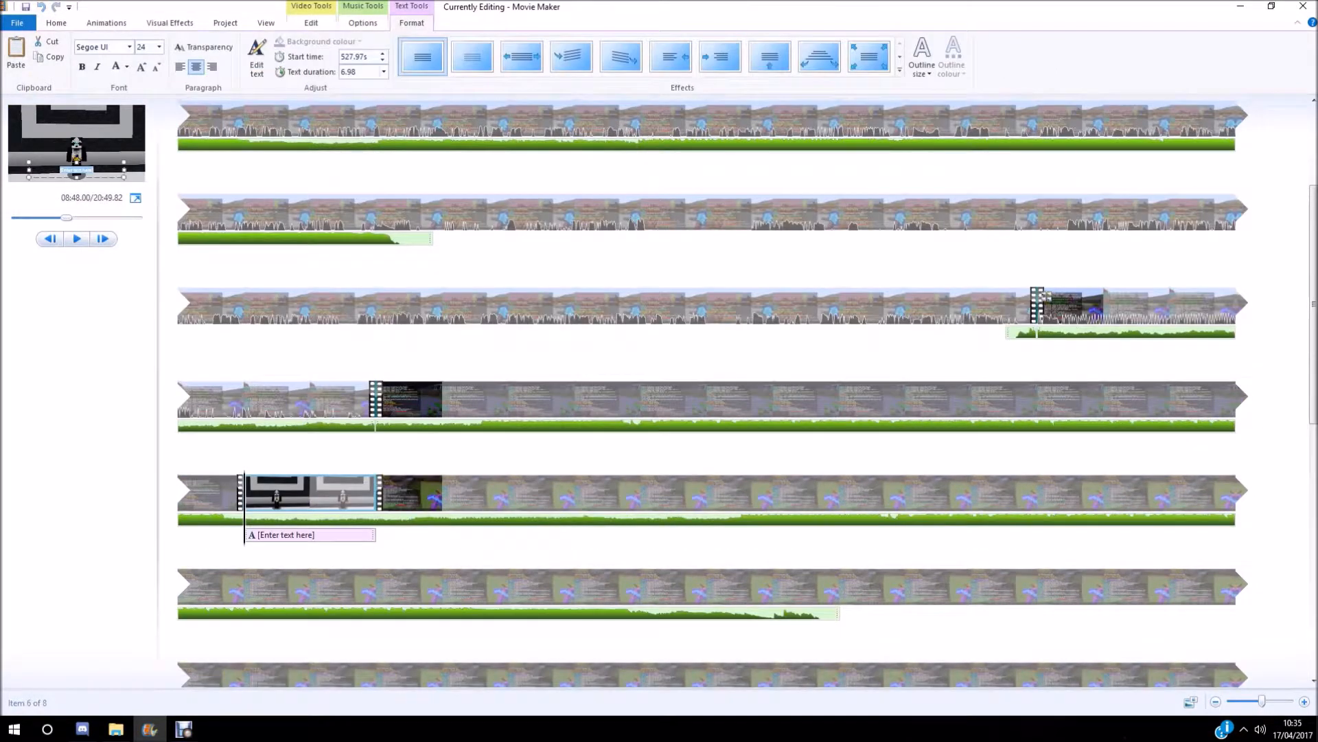
left_click(309, 535)
key("Delete")
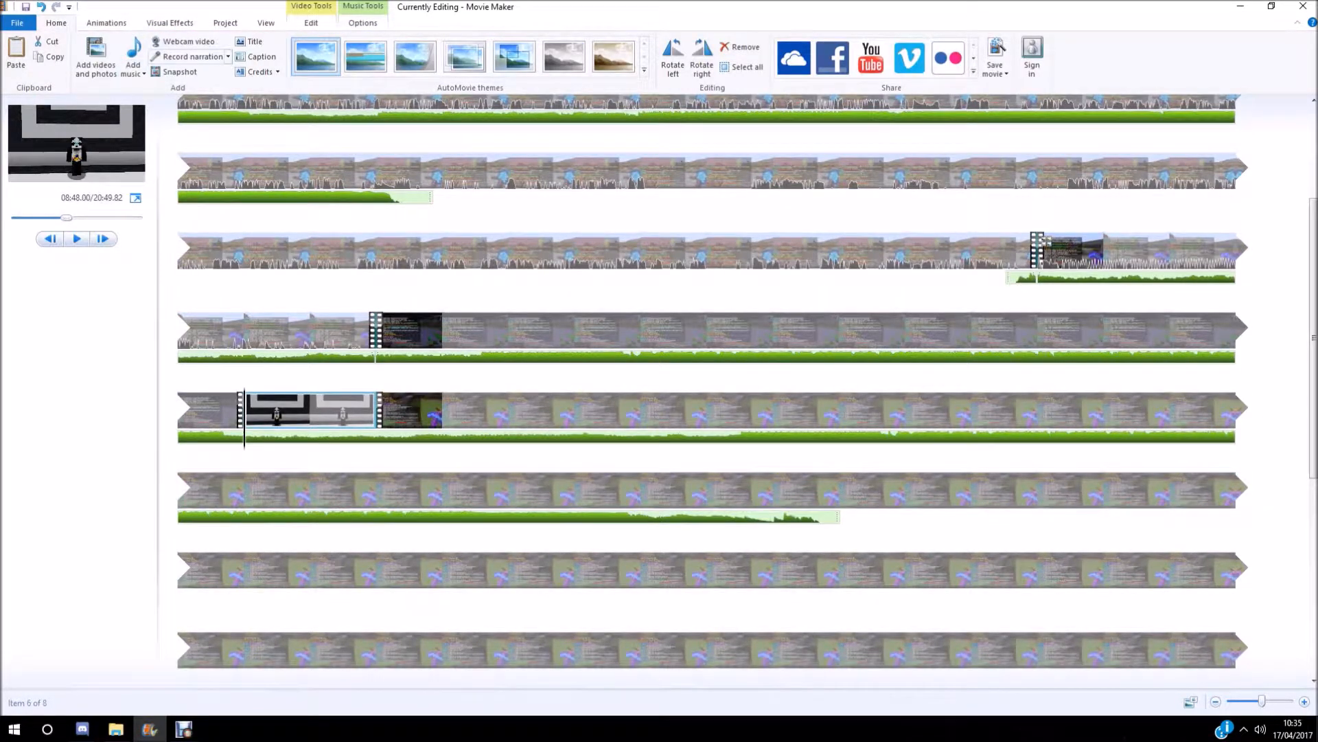
left_click(187, 56)
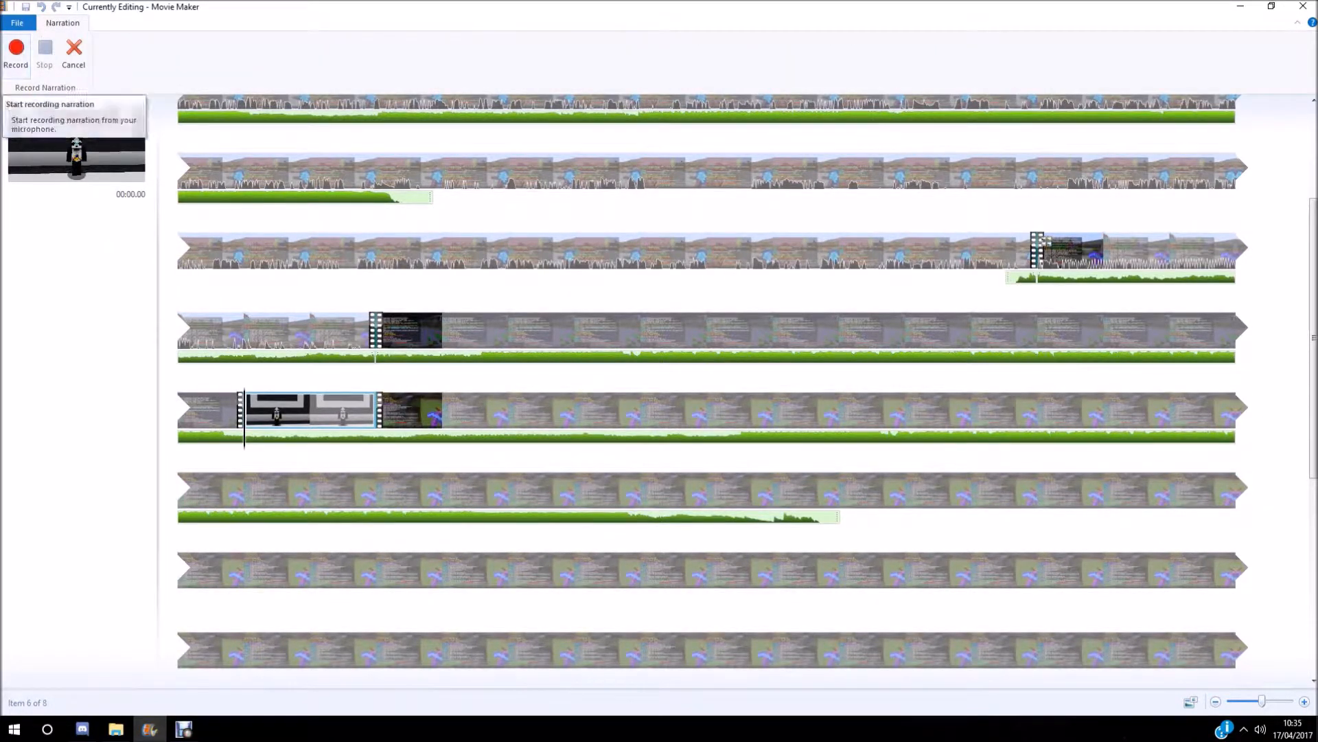
left_click(73, 52)
Step: Set the inserted picture's duration to 30.00 seconds
left_click(311, 22)
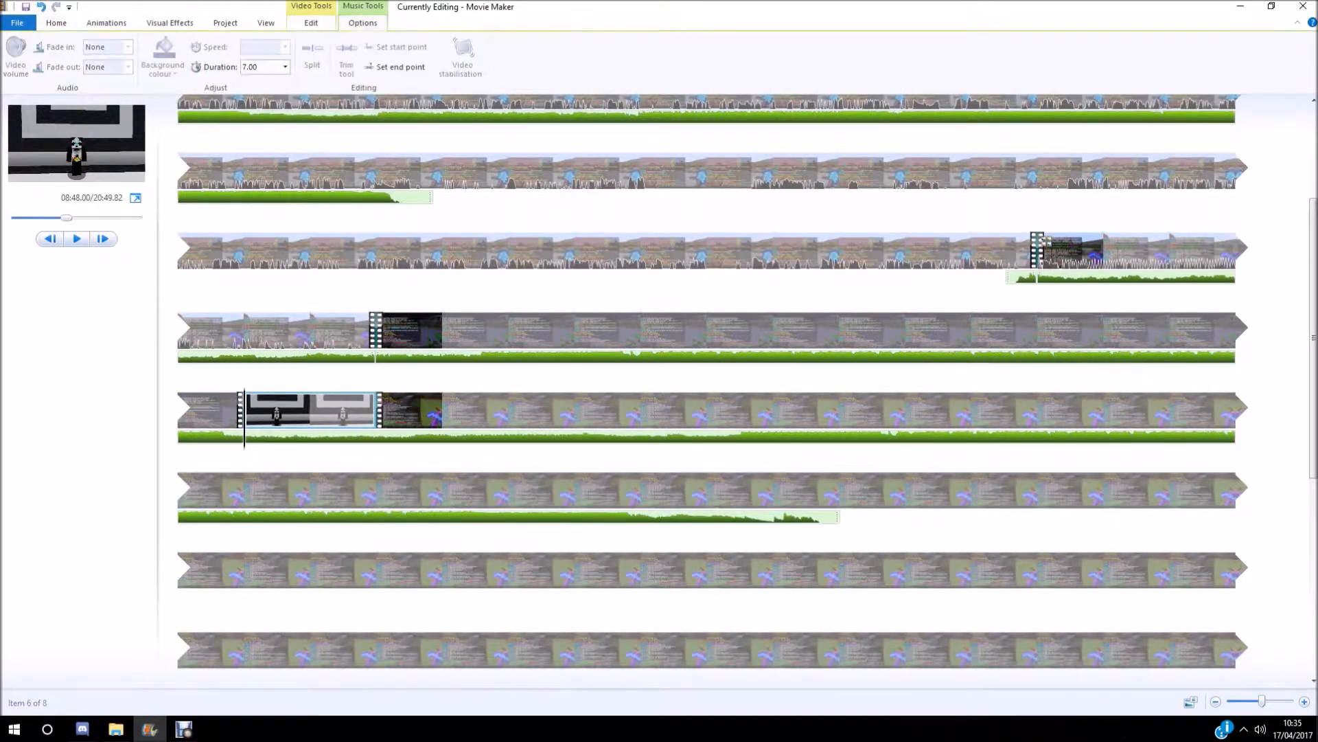
left_click(285, 67)
left_click(253, 281)
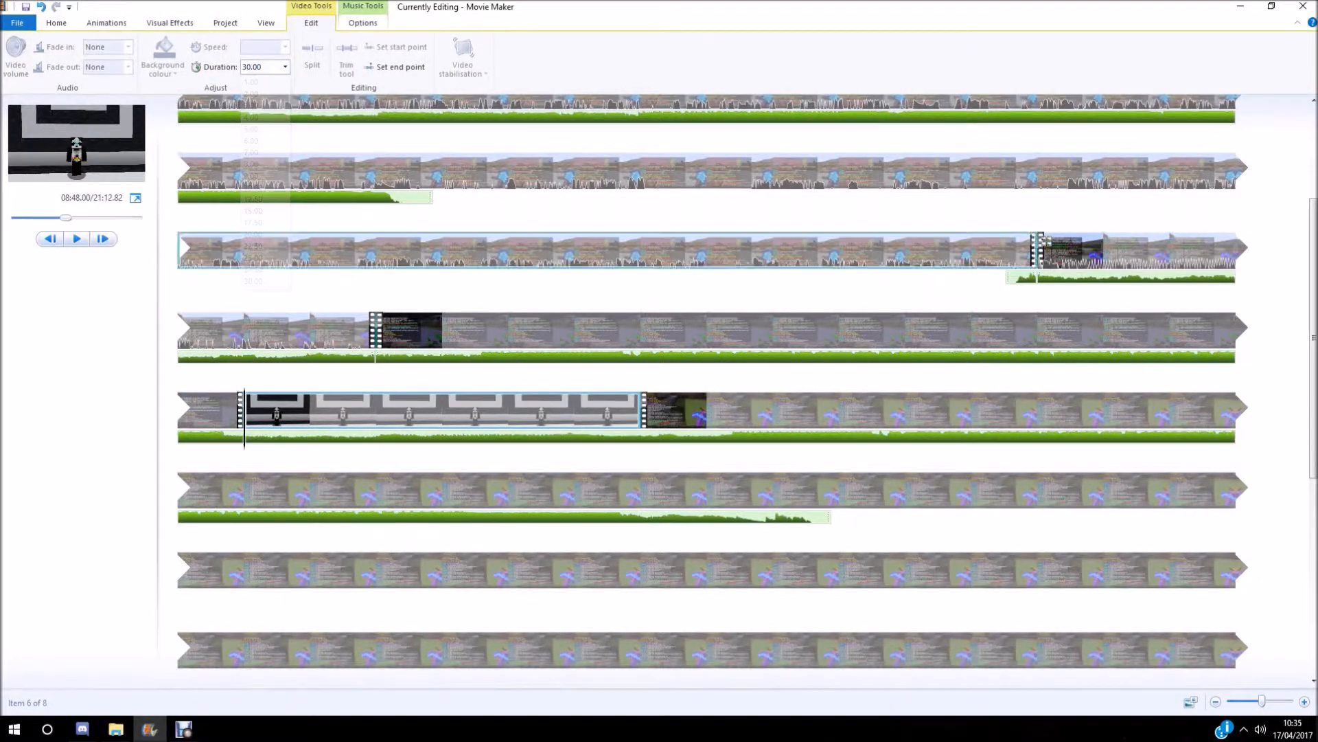
left_click(56, 23)
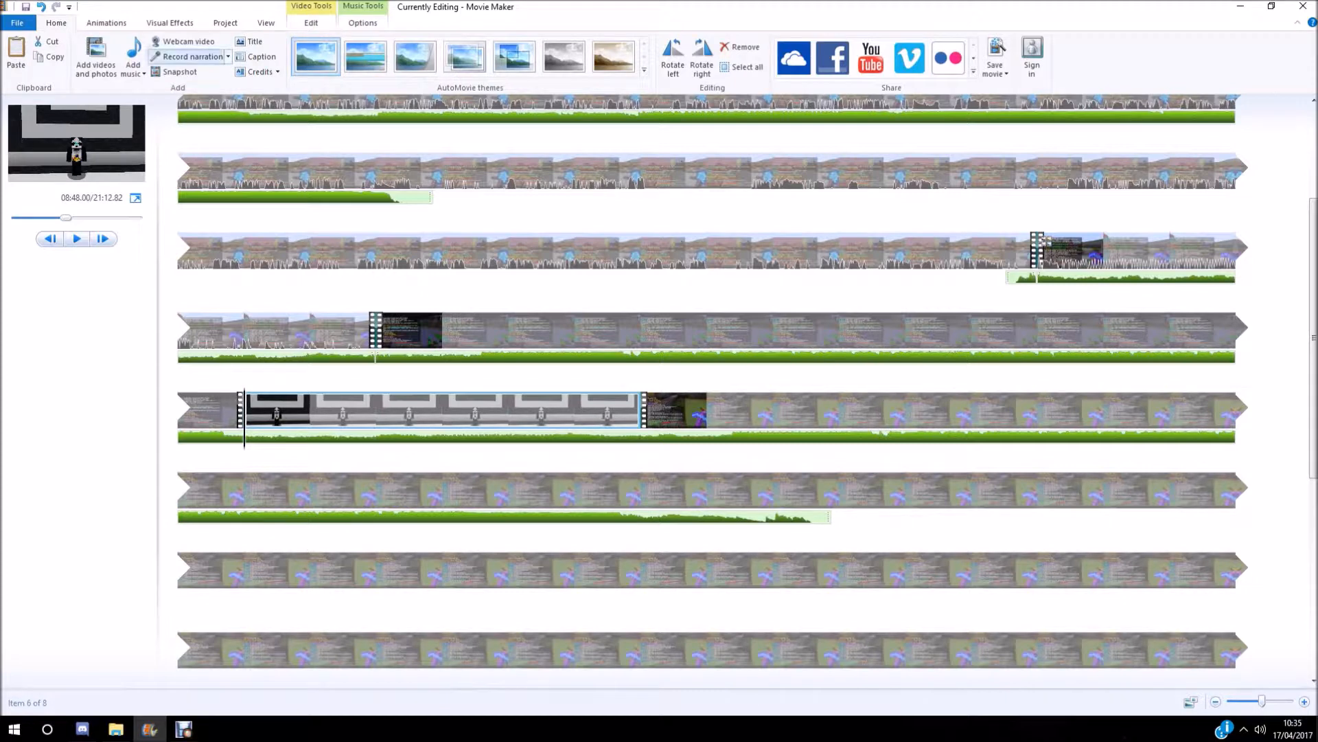
left_click(185, 57)
left_click(16, 52)
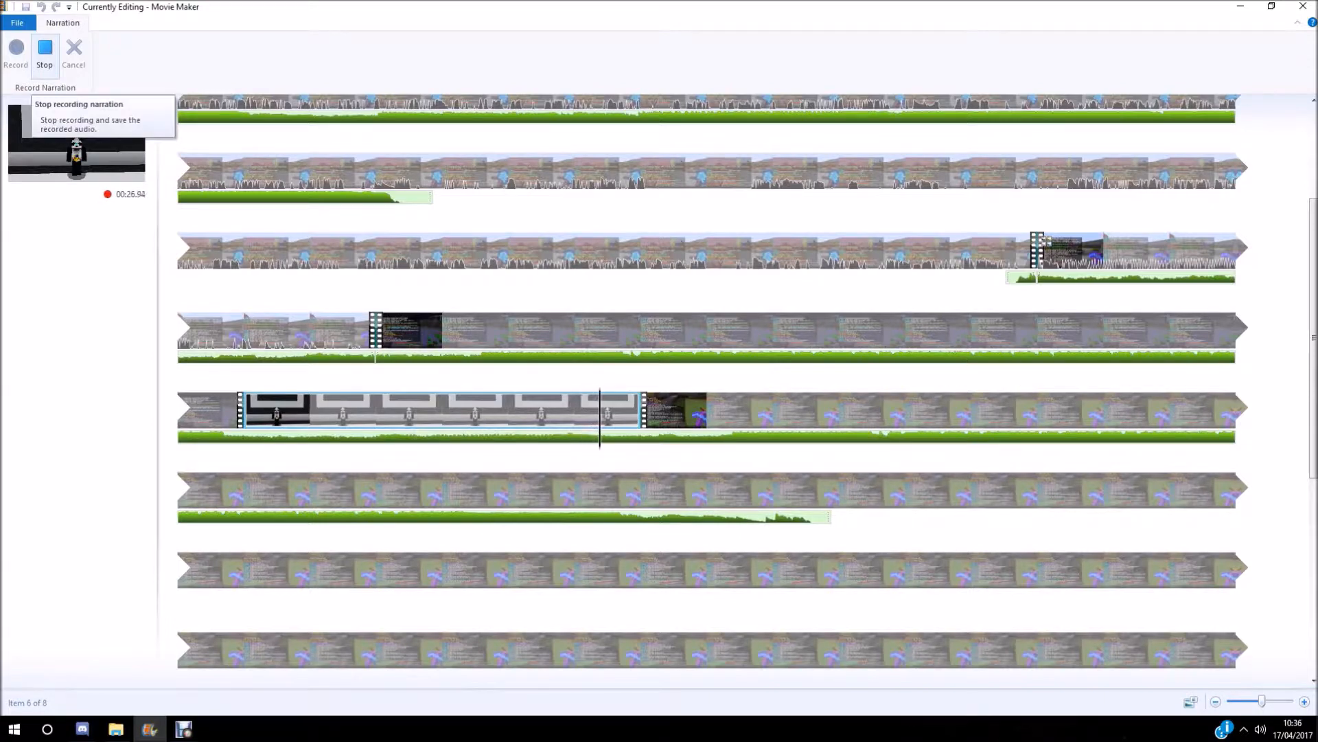
left_click(45, 51)
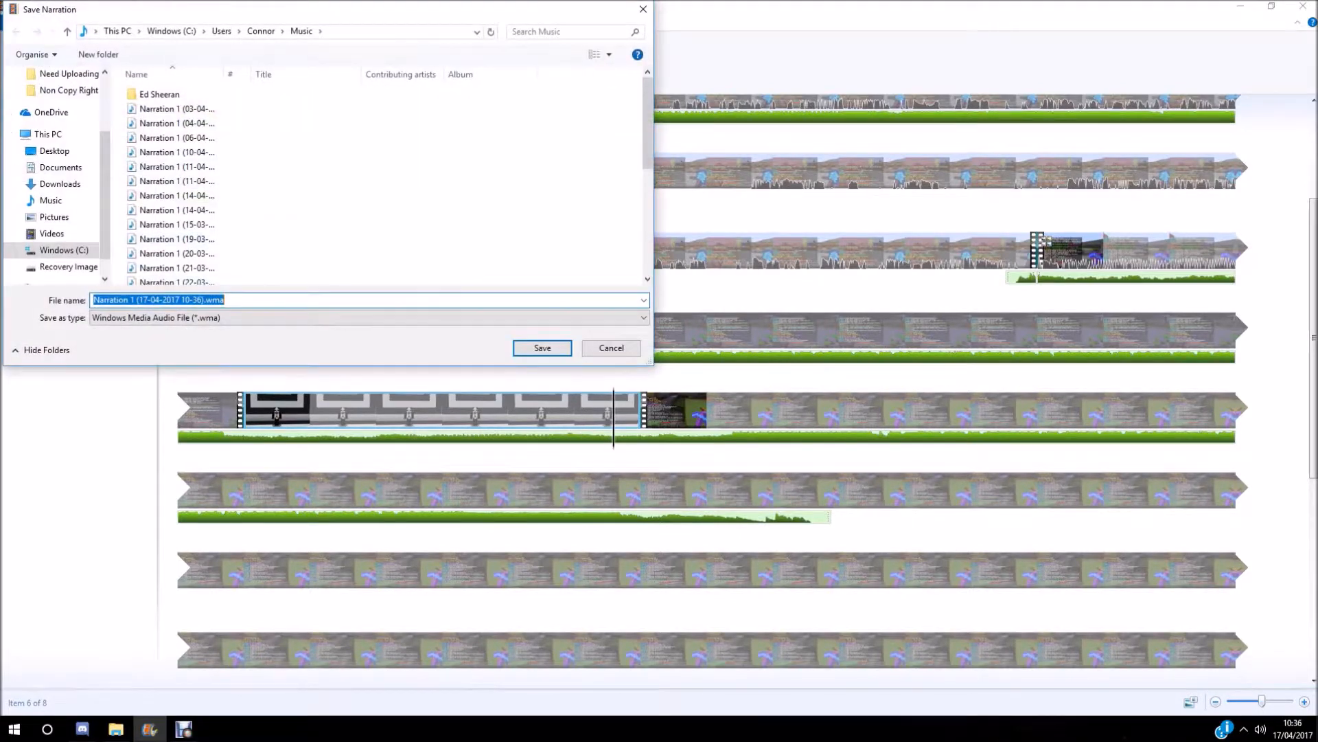
key("Return")
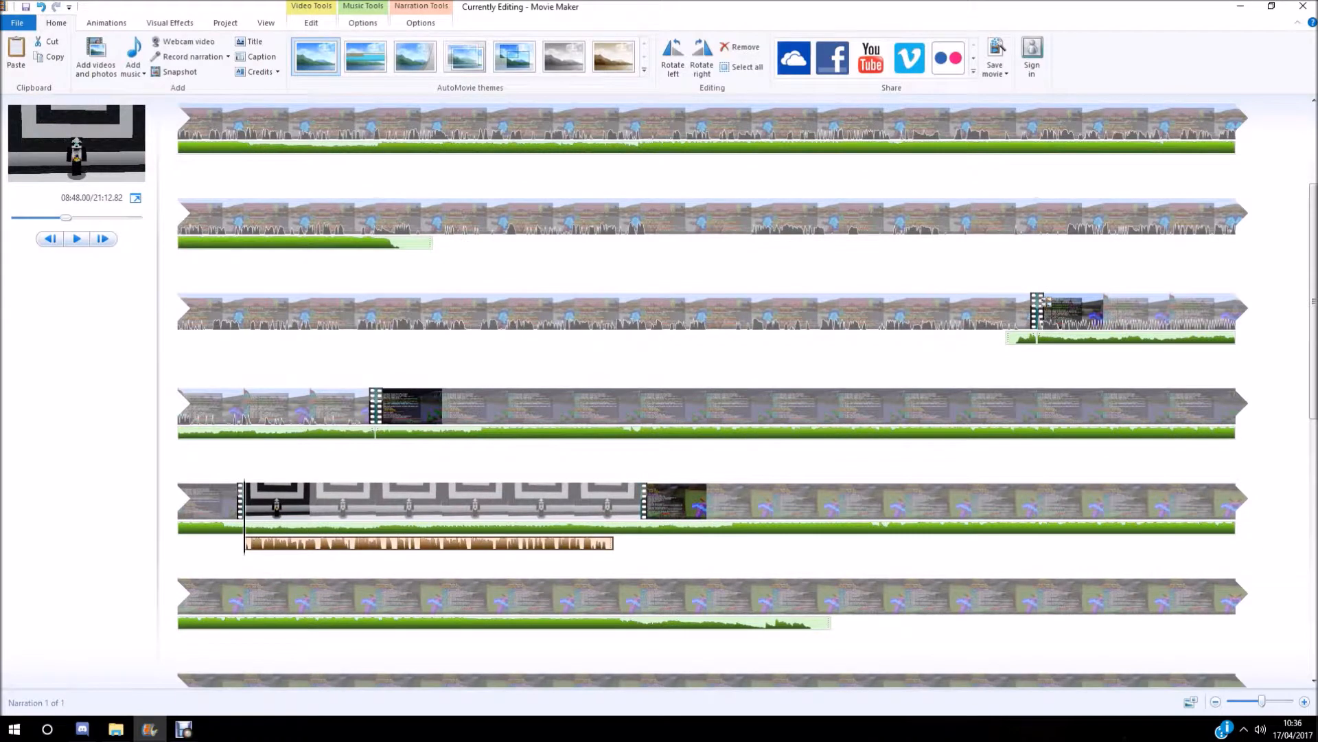
key("space")
key("space")
Step: Move the picture to between the fourth clip and the dark fifth clip, and align the narration with the picture's start
left_click_drag(420, 542, 429, 536)
left_click_drag(311, 500, 376, 408)
left_click_drag(590, 448, 405, 447)
left_click(509, 409)
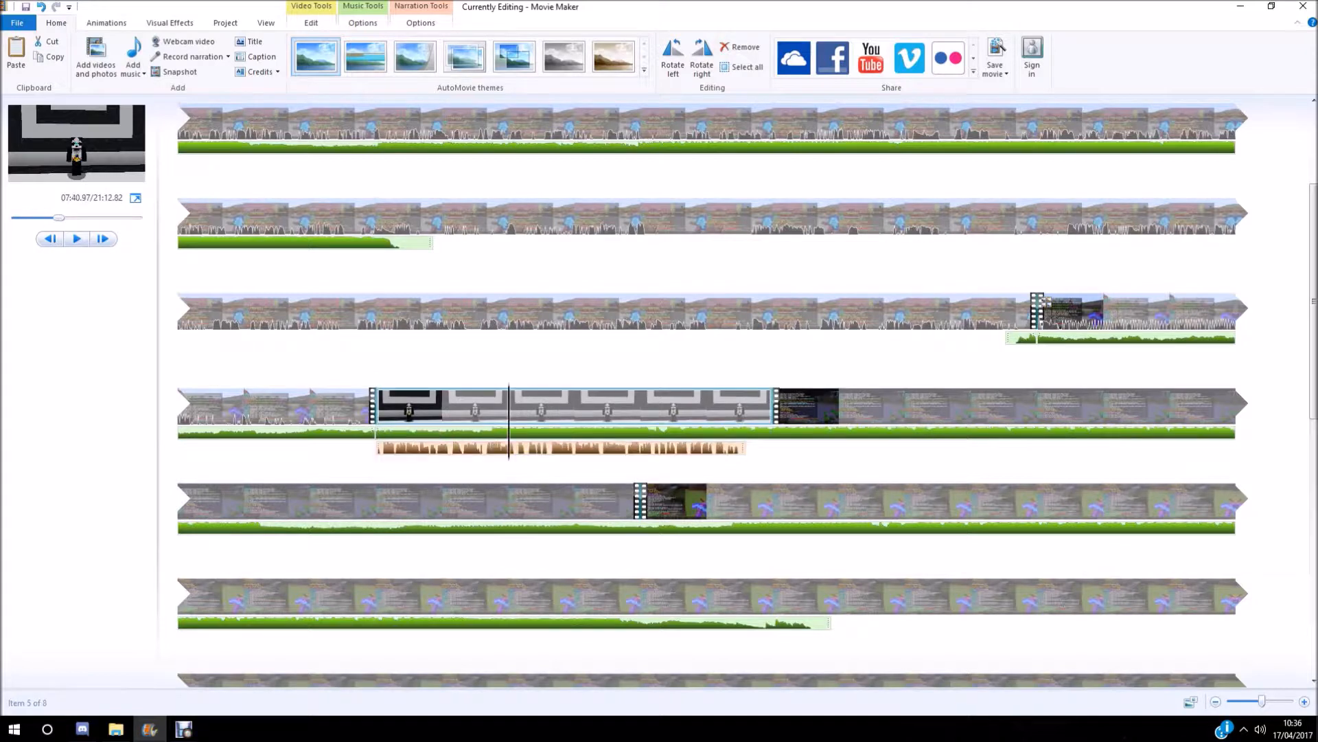
left_click(839, 407)
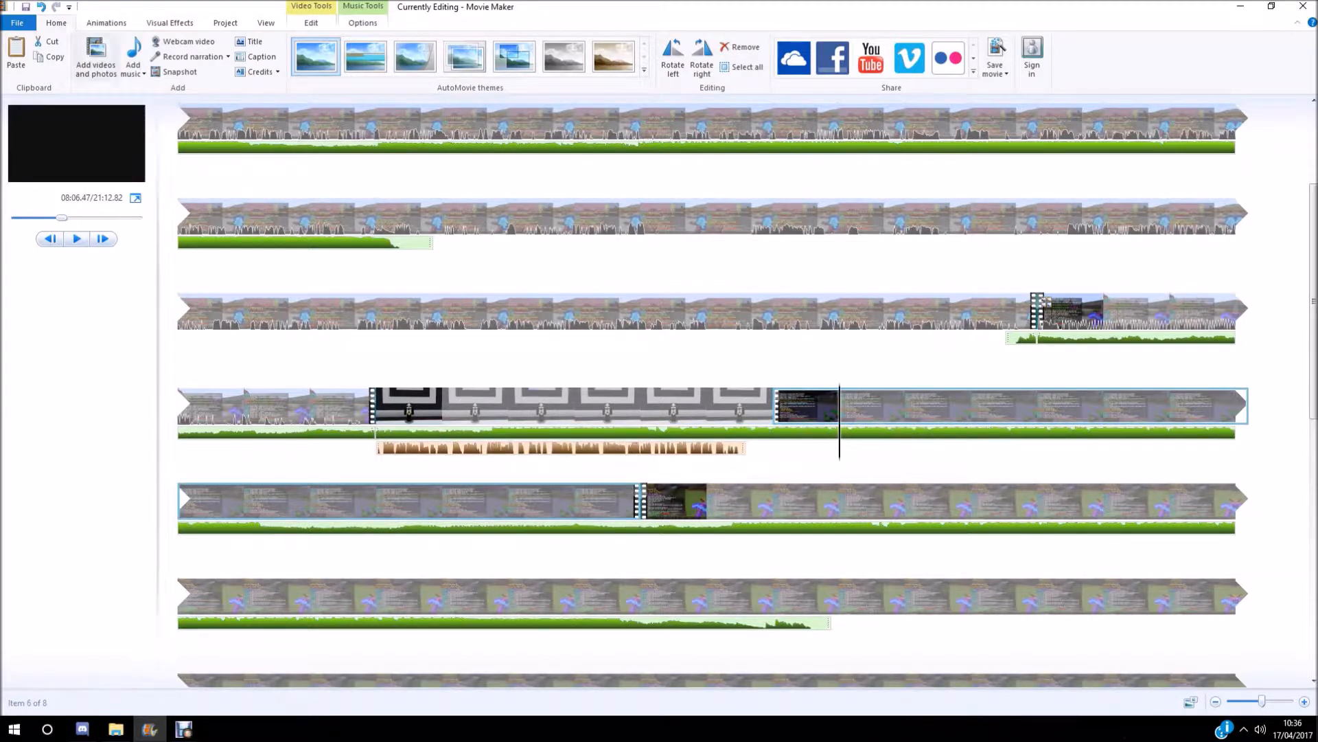
Step: Set the playback speed of the dark clip right after the picture to 2x
left_click(311, 22)
left_click(284, 47)
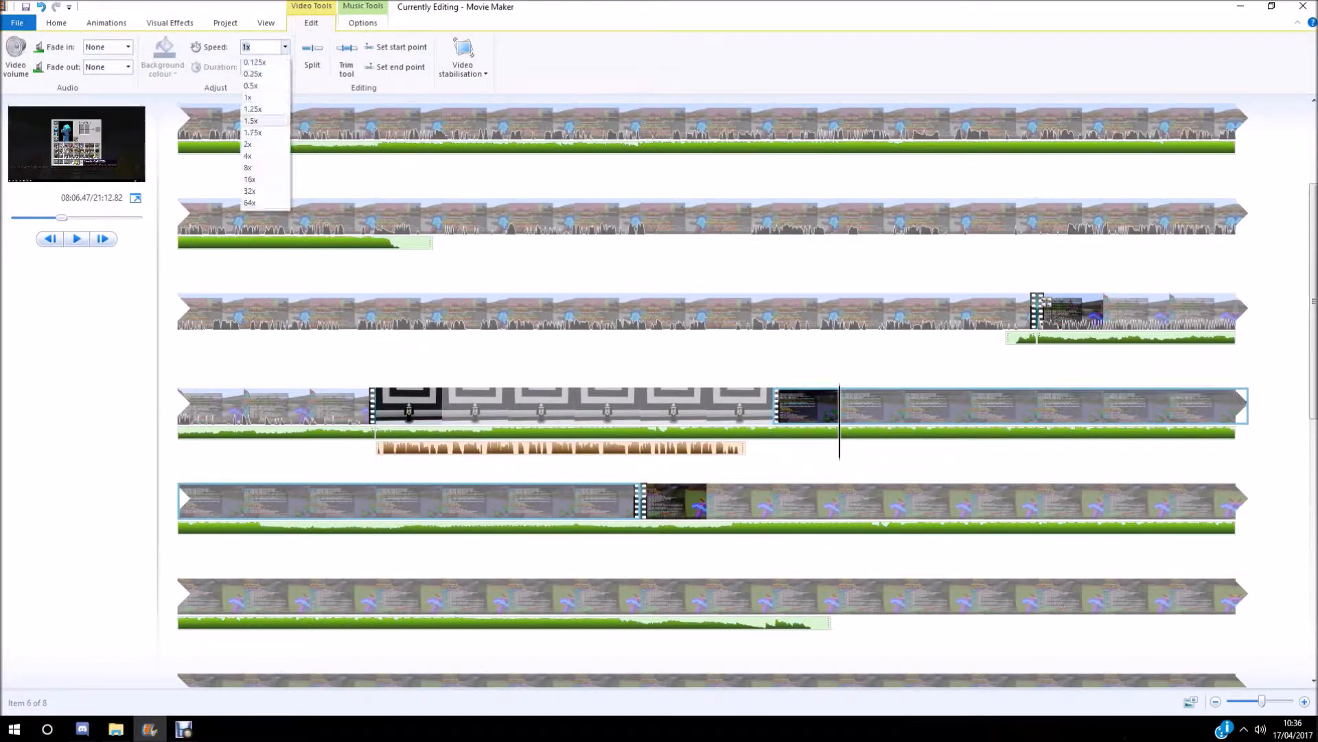
left_click(264, 156)
Step: Set the playback speed of the seventh clip to 2x
scroll(712, 373, "down", 5)
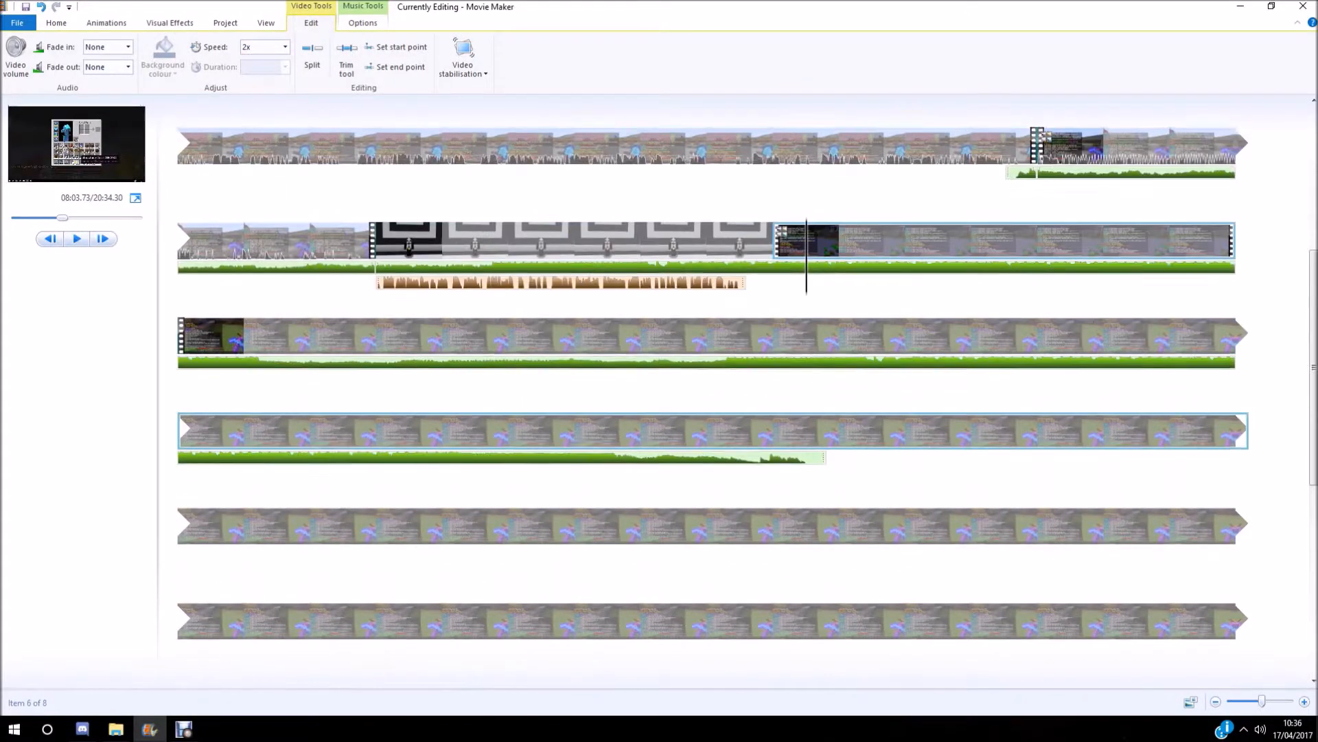
scroll(824, 336, "up", 2)
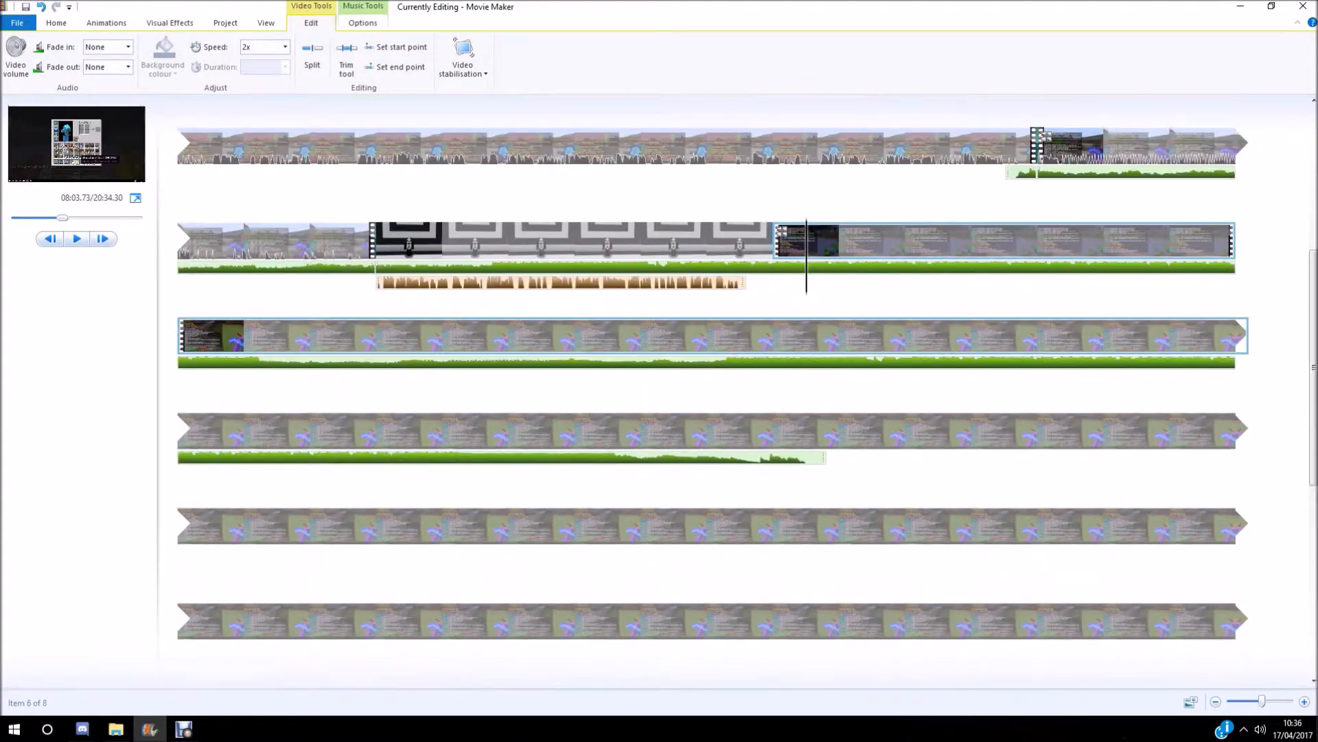
left_click(839, 431)
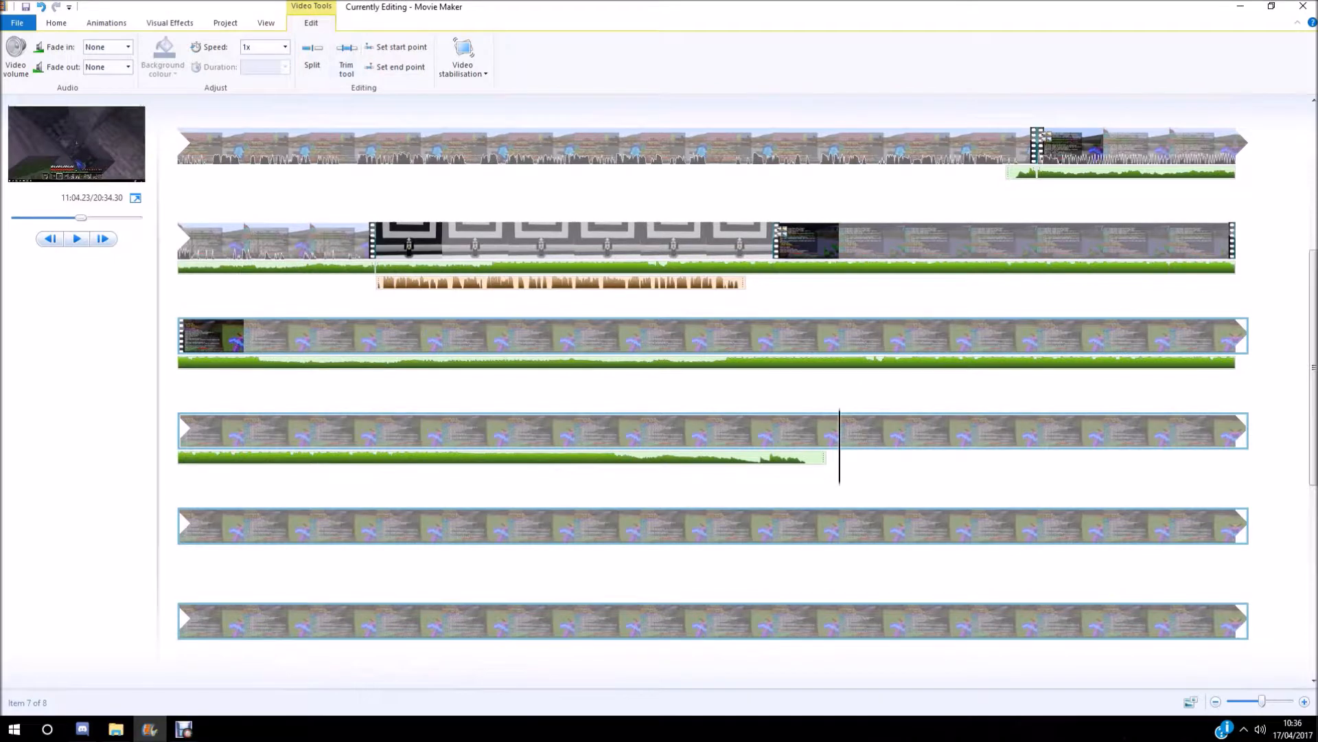
left_click(285, 47)
left_click(247, 143)
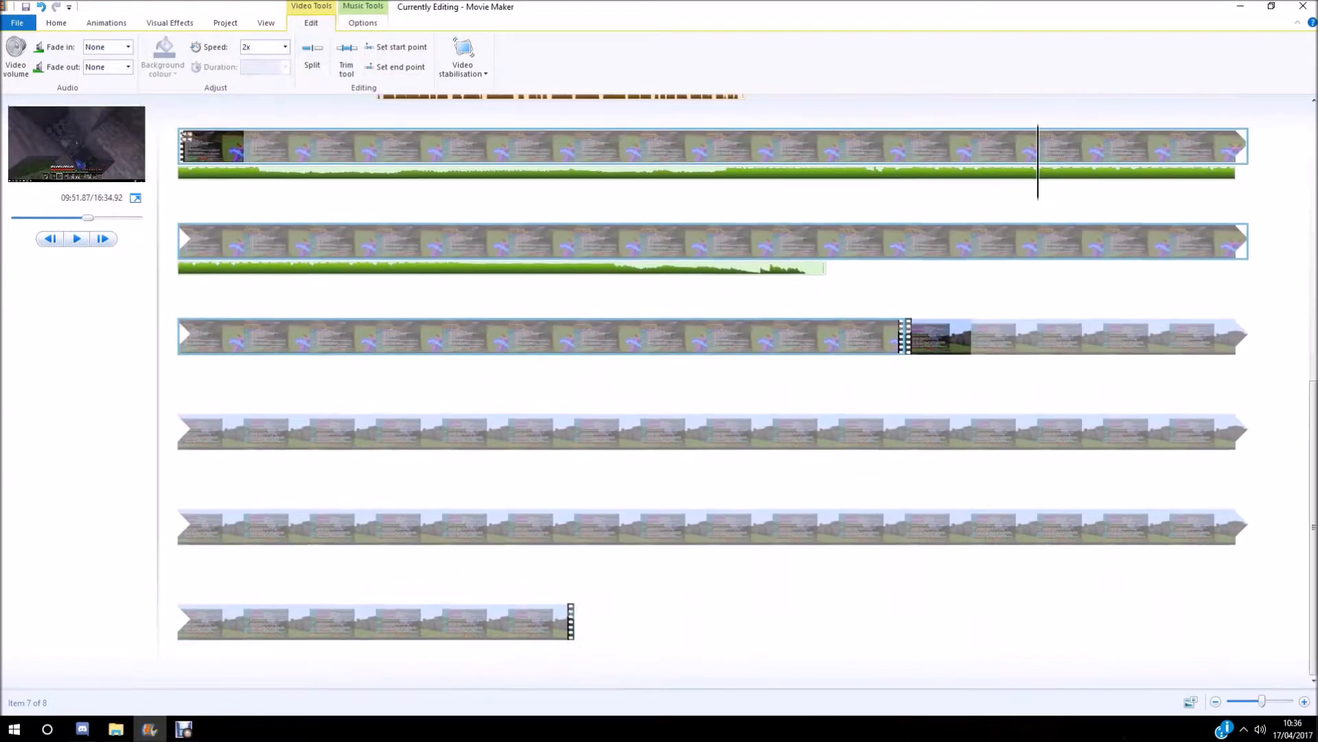
Step: Set the playback speed of the eighth and final clip to 2x
left_click(839, 526)
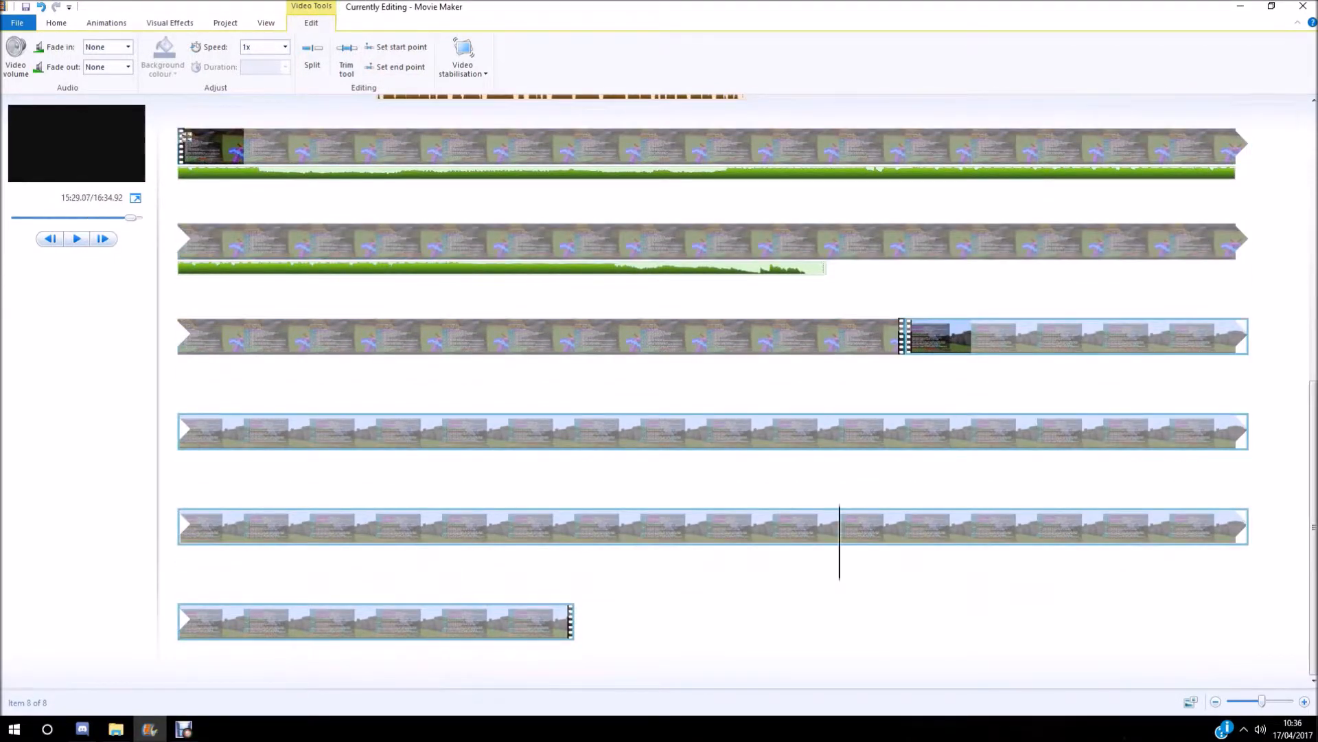
left_click(285, 47)
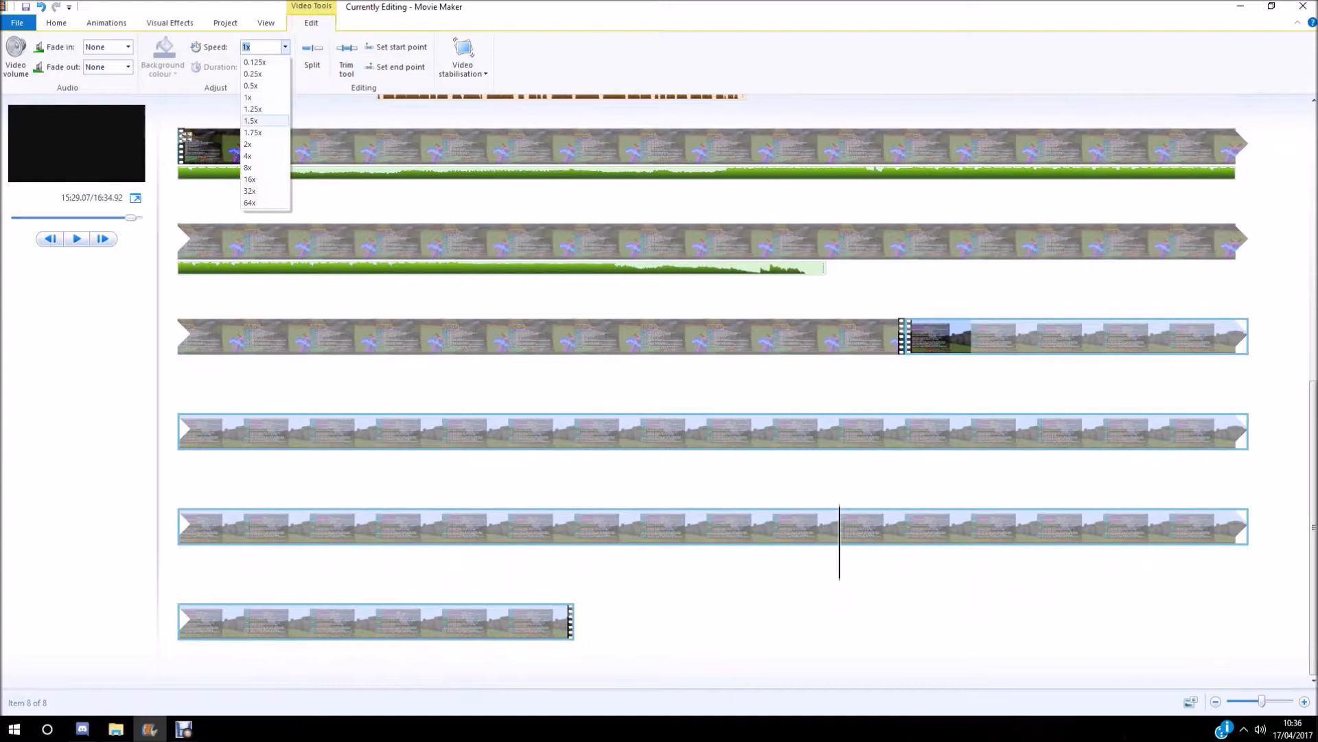
left_click(252, 131)
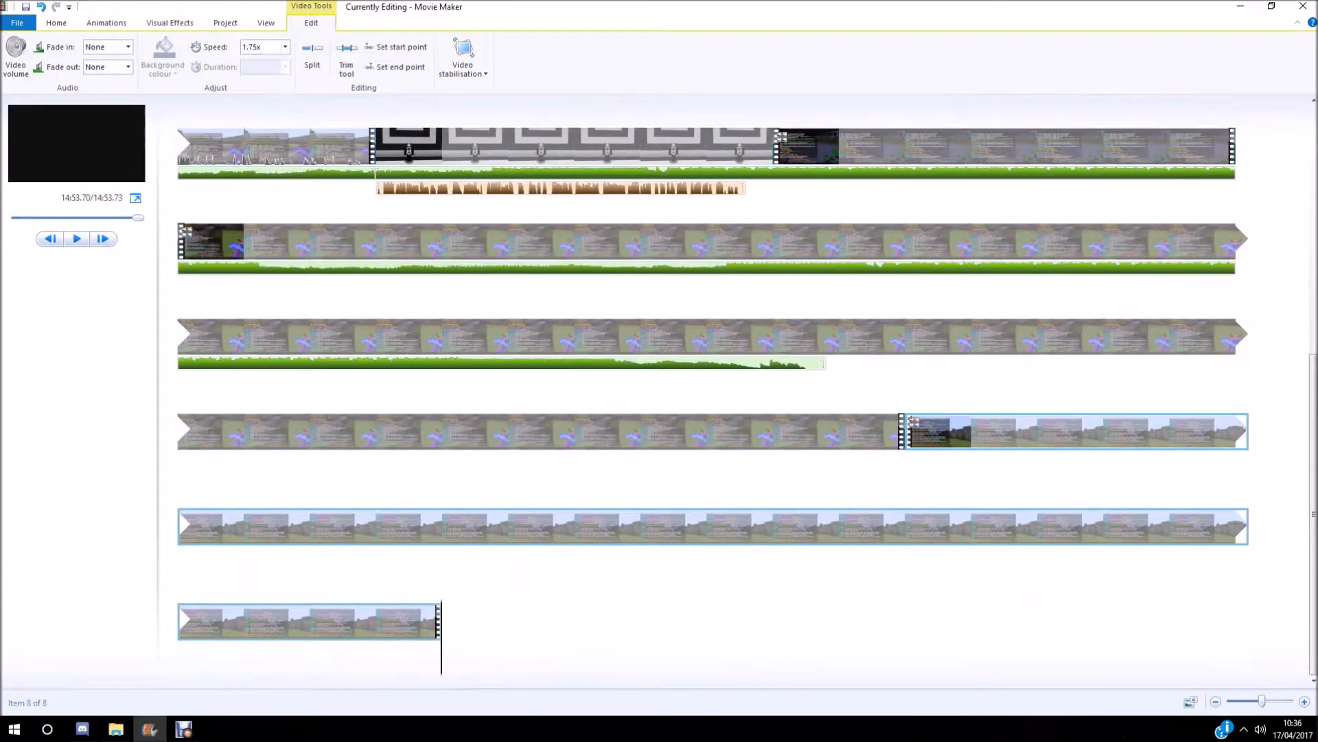
left_click(285, 47)
left_click(253, 143)
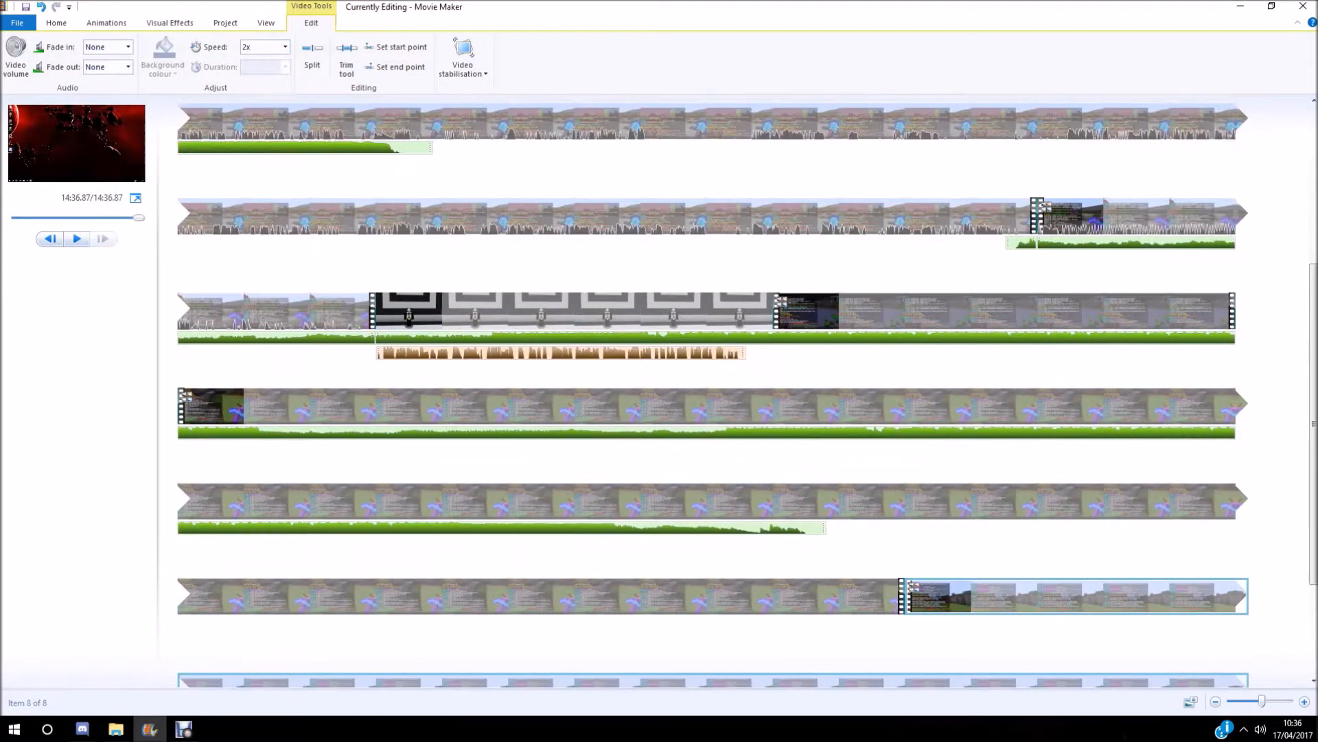
Step: Add the Kontinuum - Lost (feat. Savoi) [JJD Remix] NCS Release.mp3 track after the existing music and play back its start
scroll(713, 395, "down", 1)
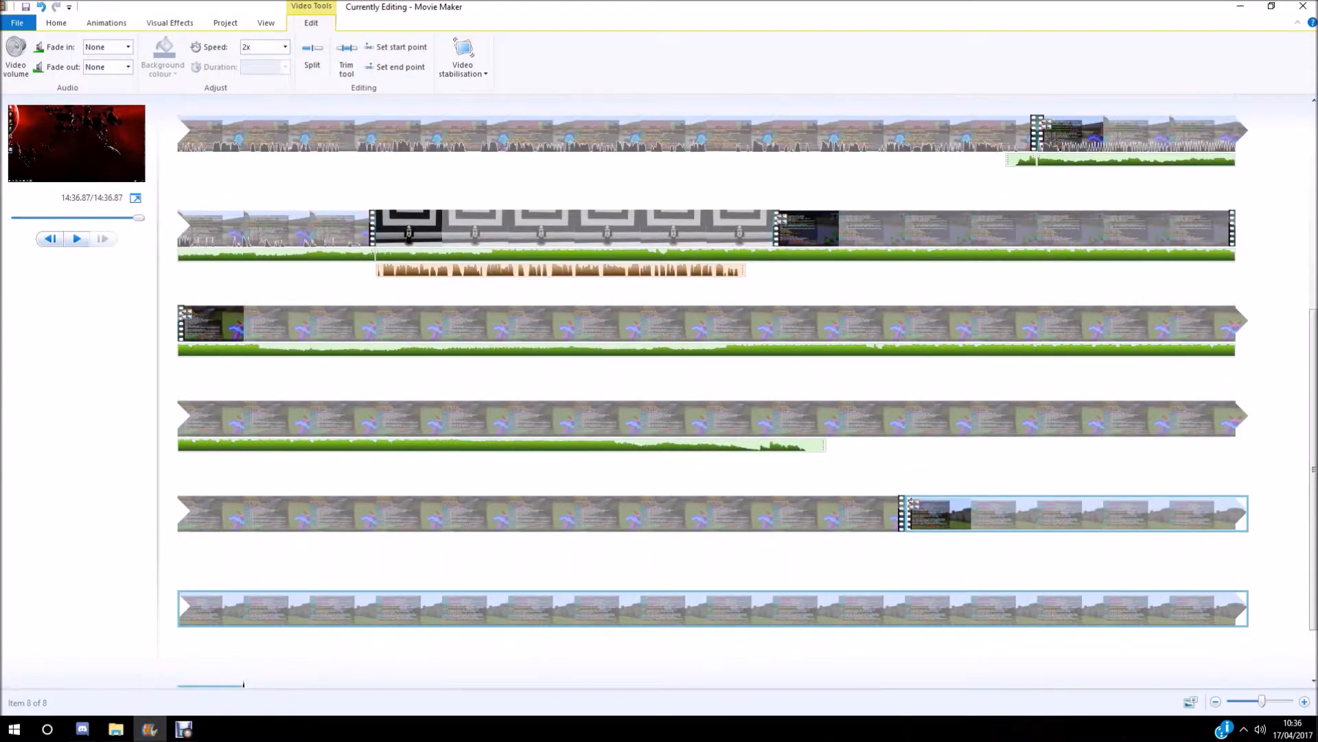
left_click(56, 23)
left_click(132, 49)
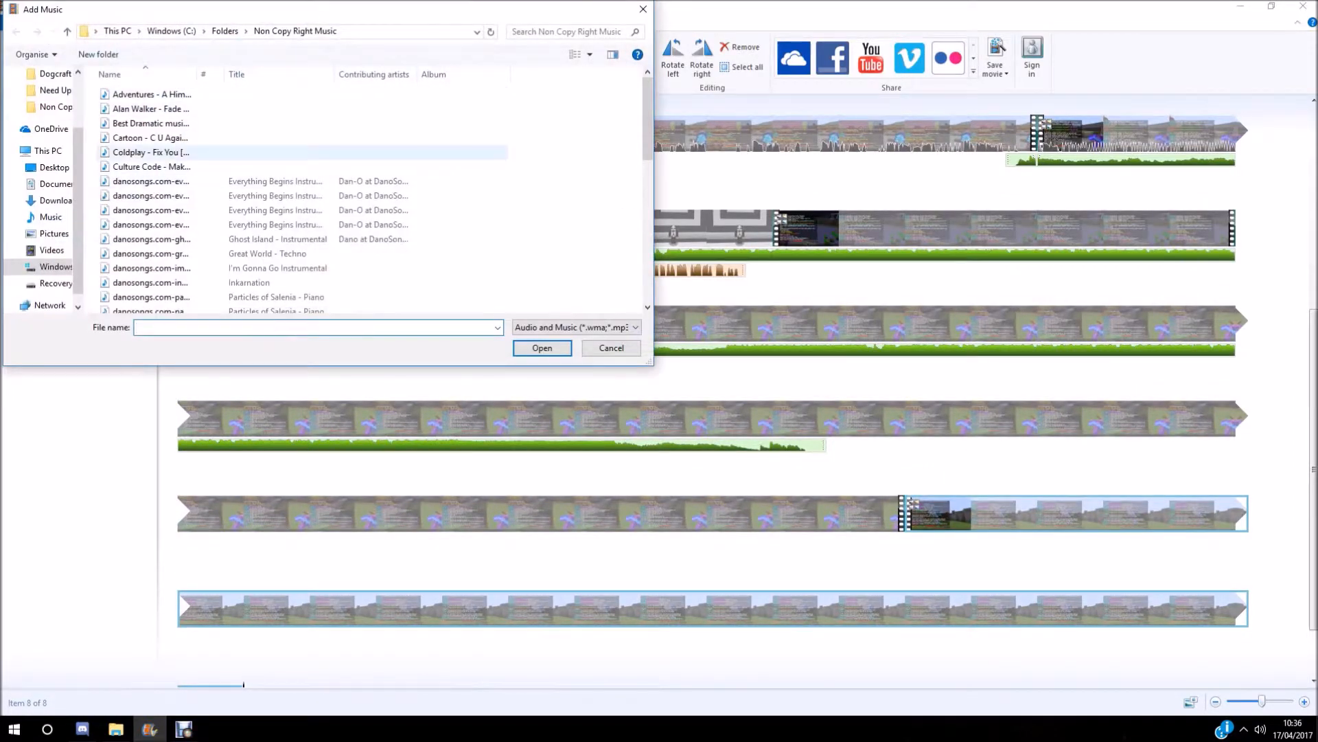
scroll(302, 196, "down", 9)
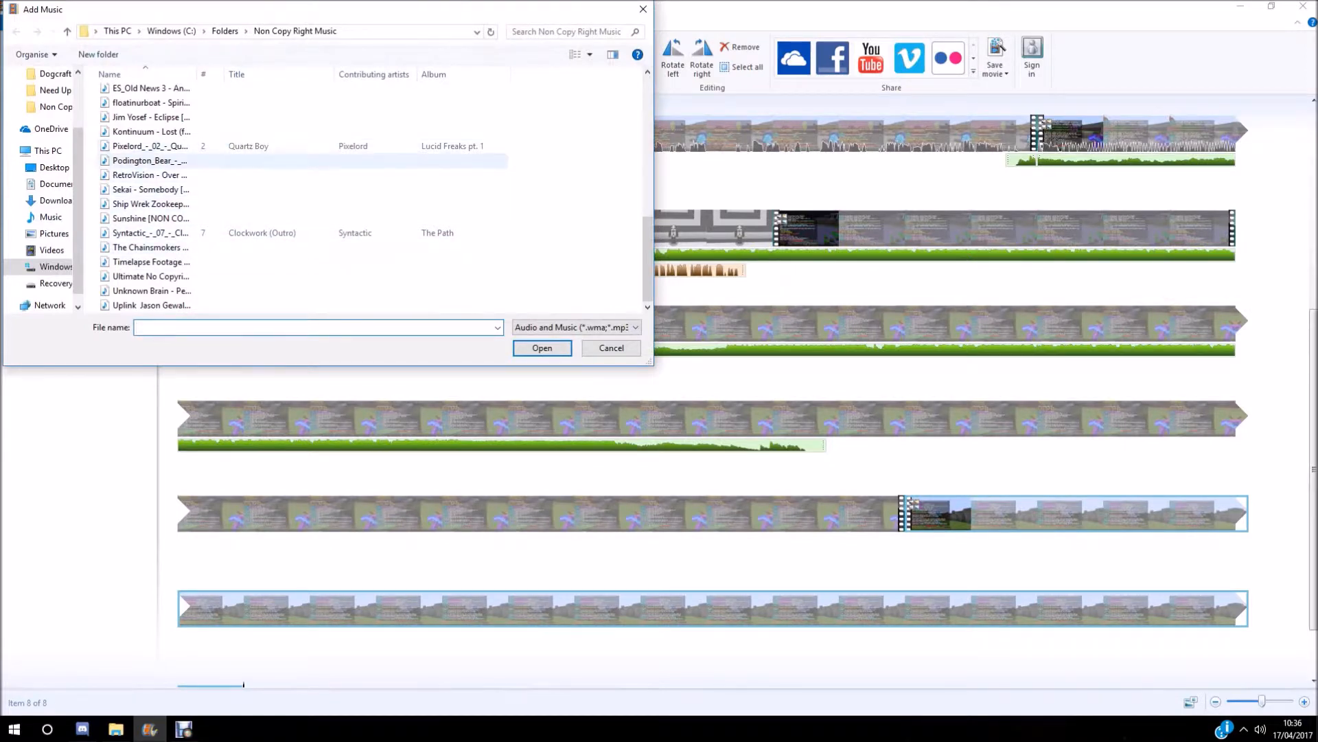
scroll(302, 193, "up", 2)
double_click(303, 206)
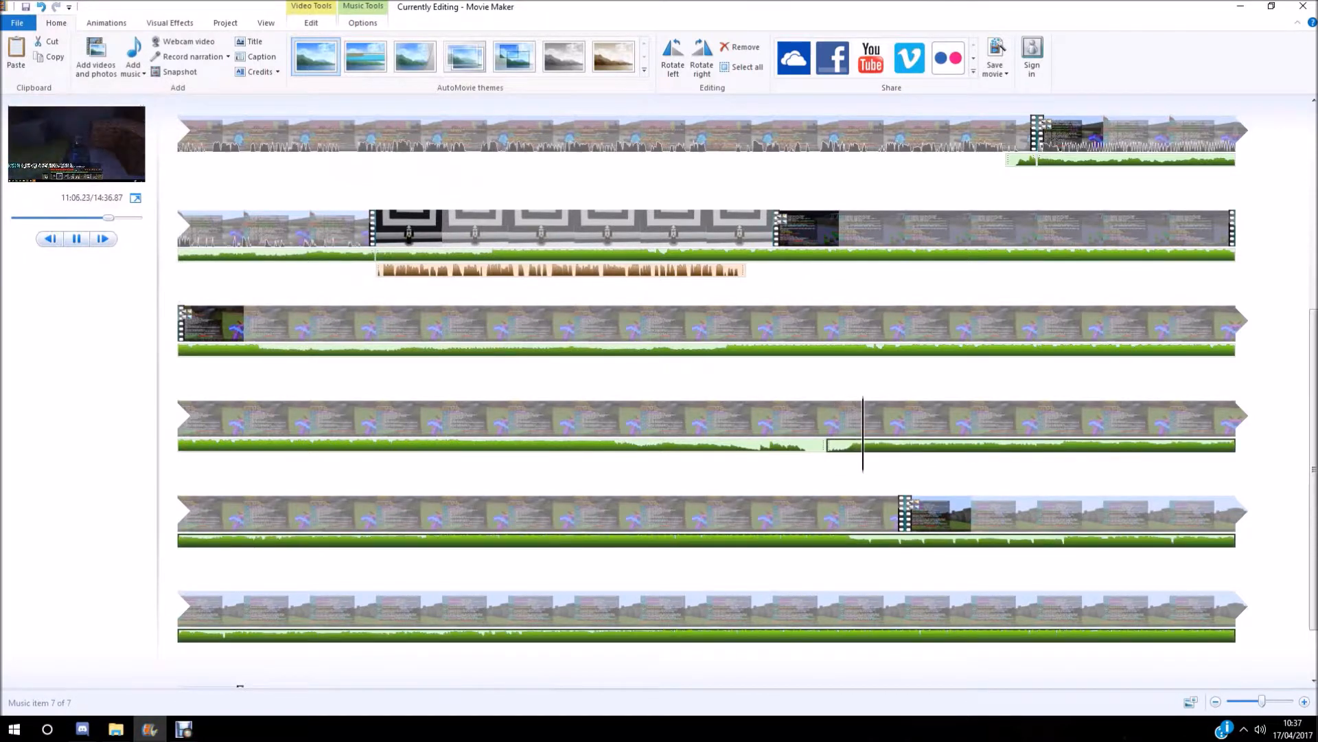
key("space")
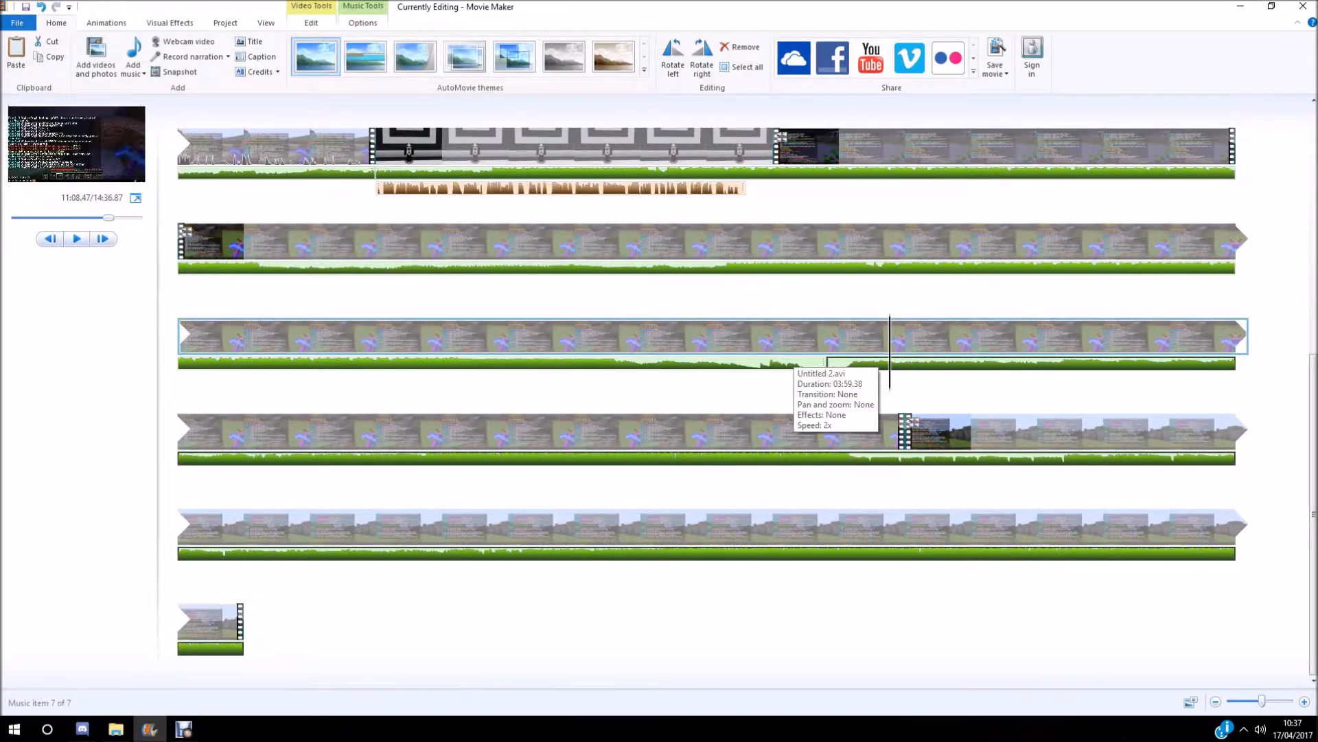
key("space")
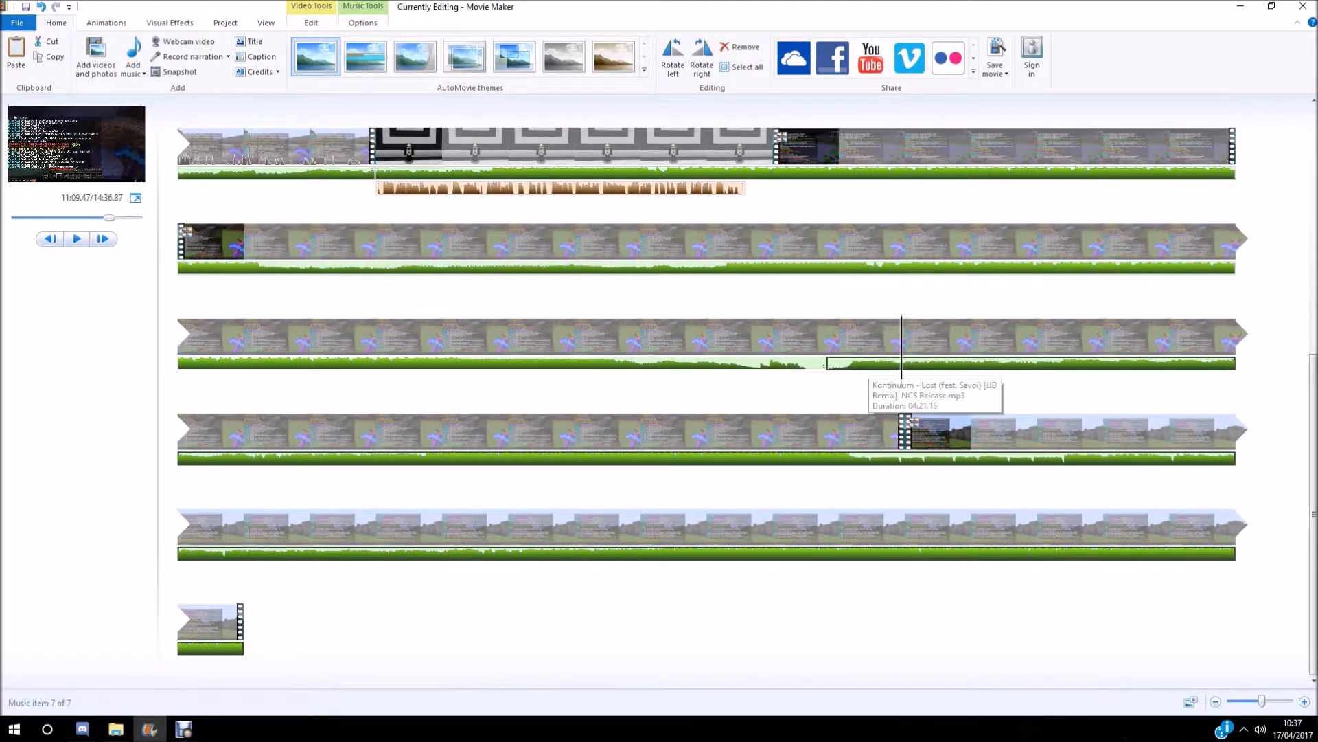
Step: Check the volume setting of the newly added music track
left_click(362, 22)
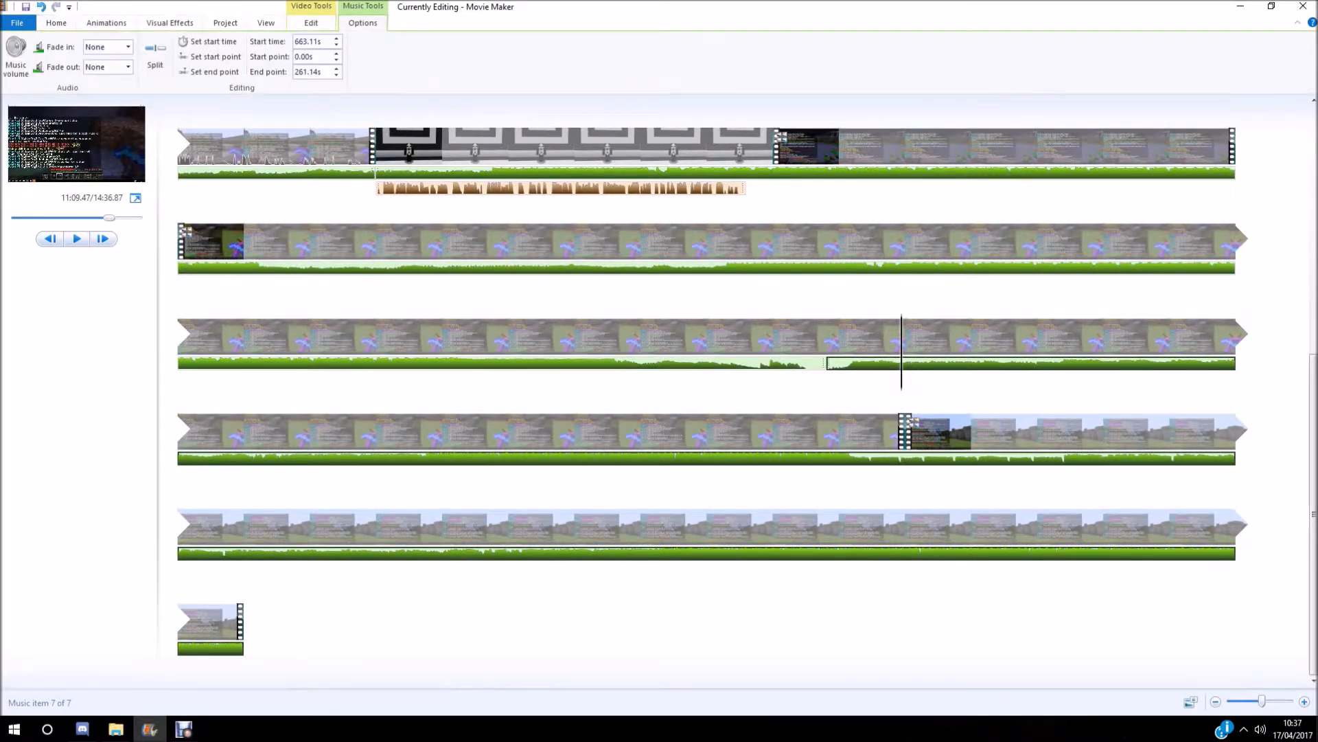
left_click(16, 57)
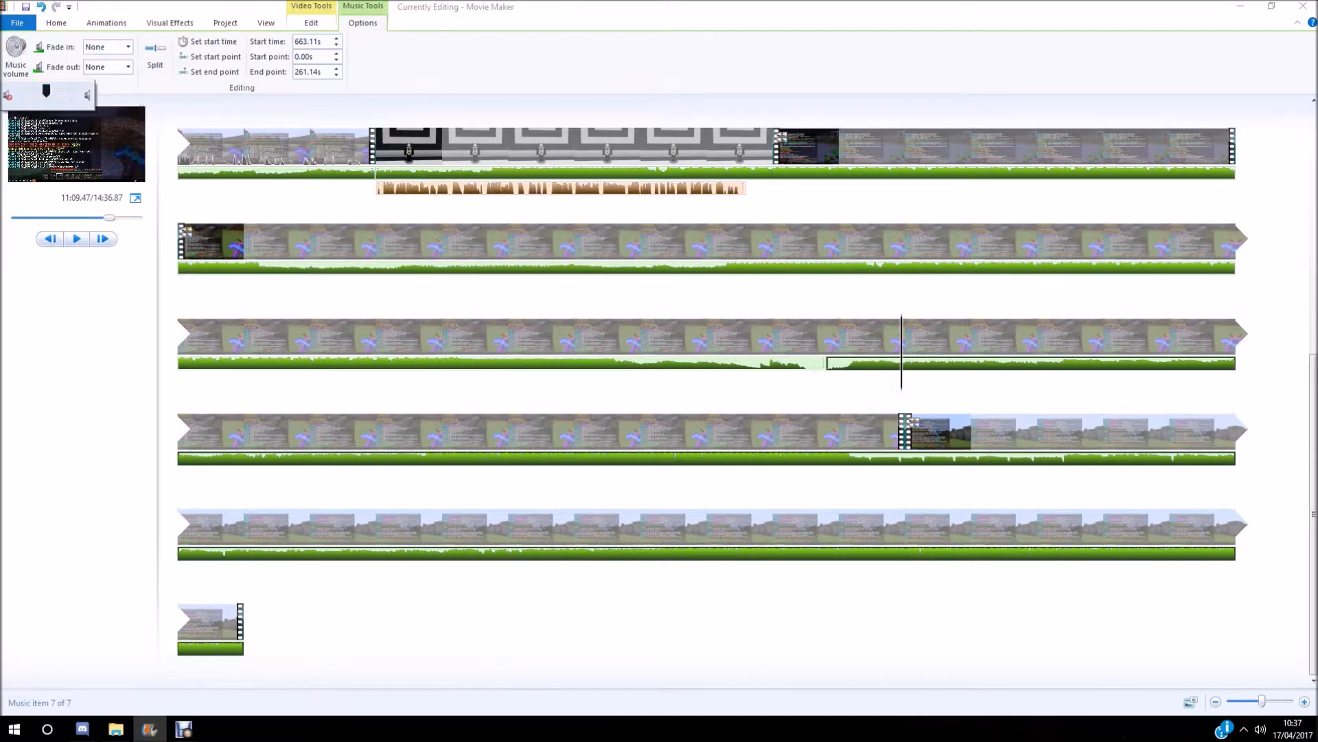
key("Escape")
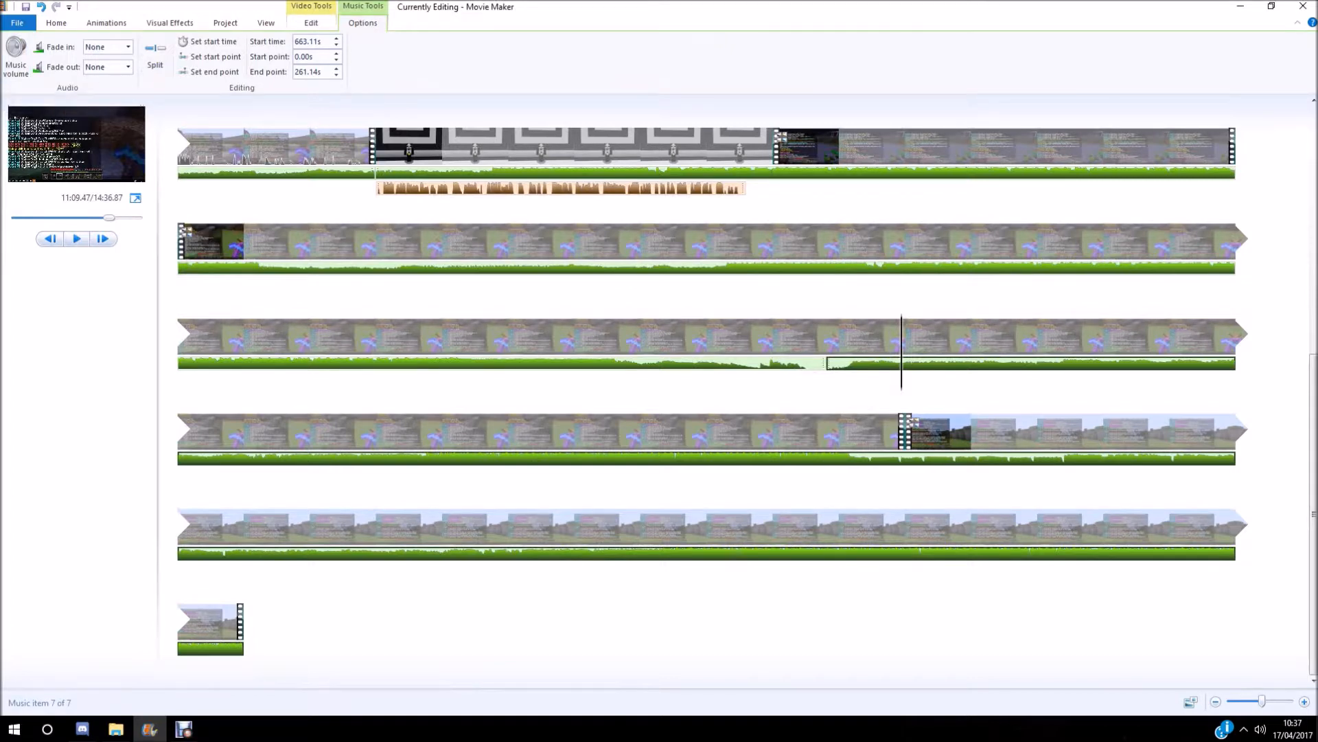
Step: Play back the transition between the last two music tracks under the seventh clip
left_click_drag(901, 352, 826, 351)
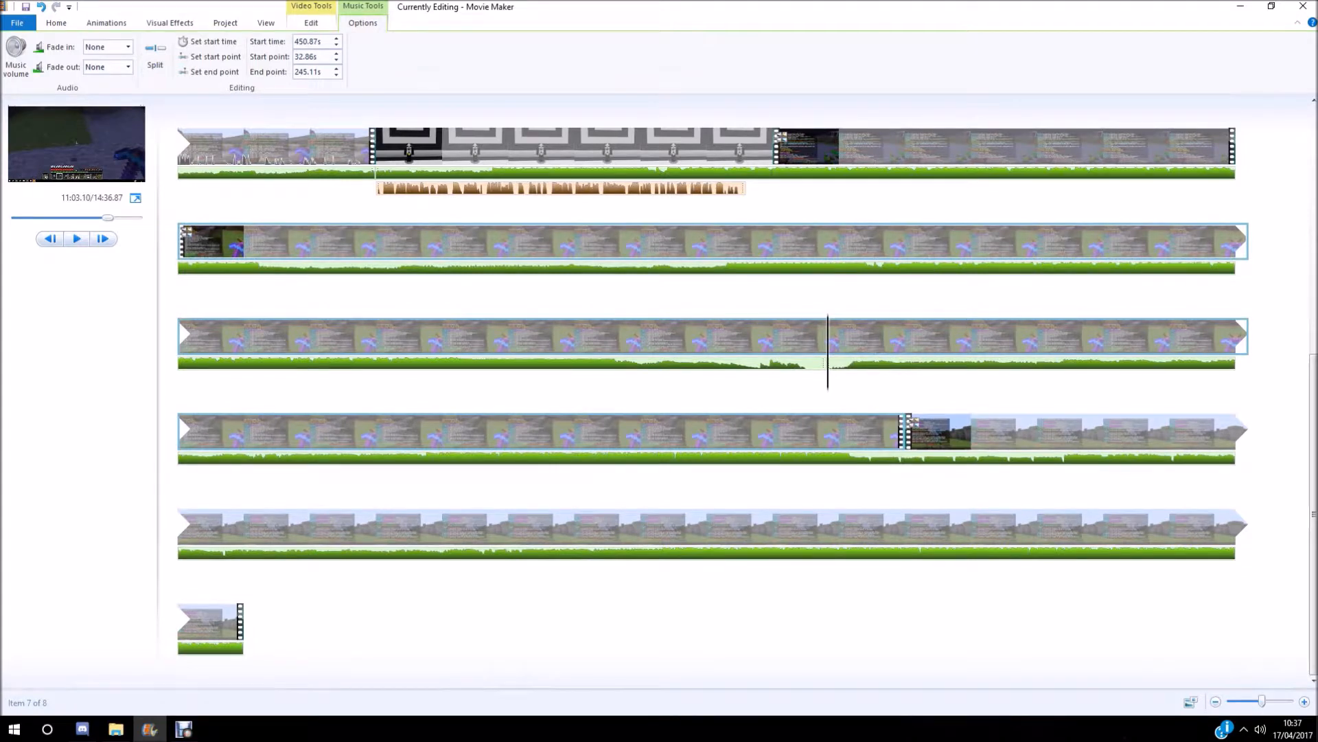
key("space")
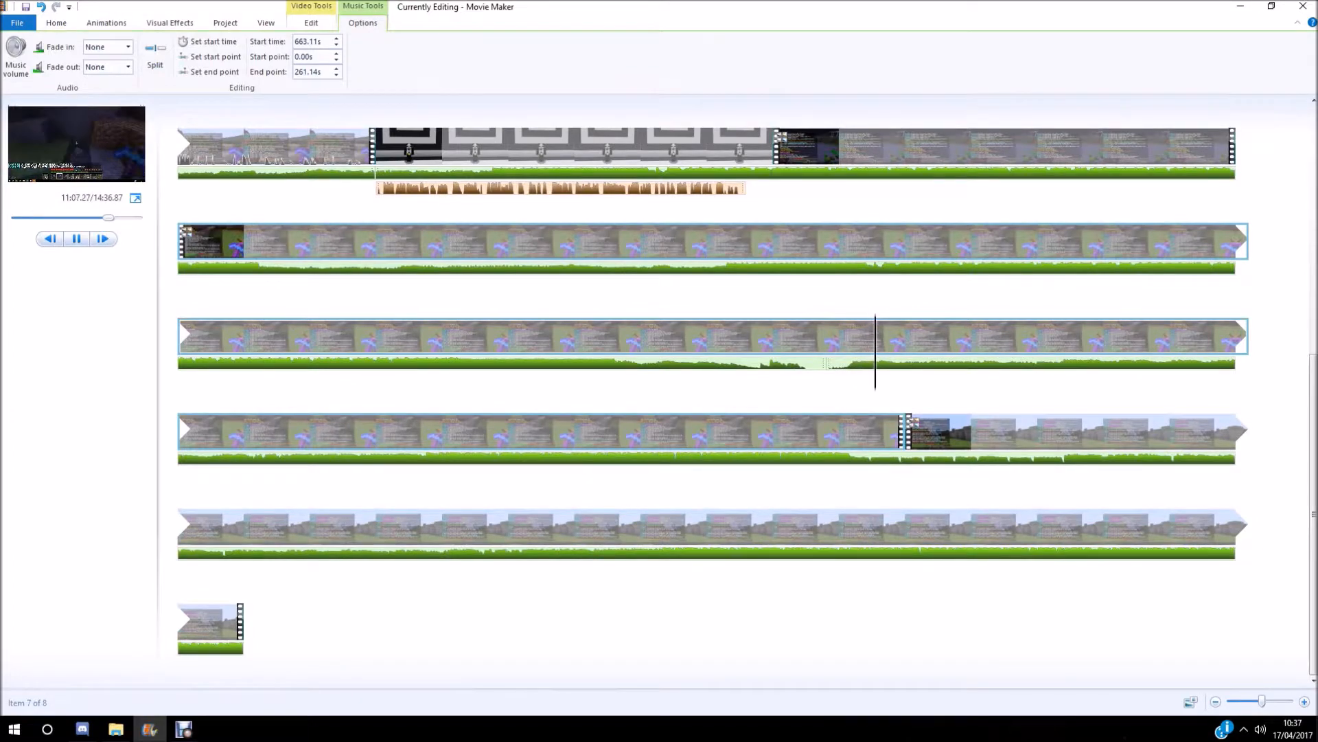
scroll(713, 392, "up", 3)
scroll(712, 392, "down", 1)
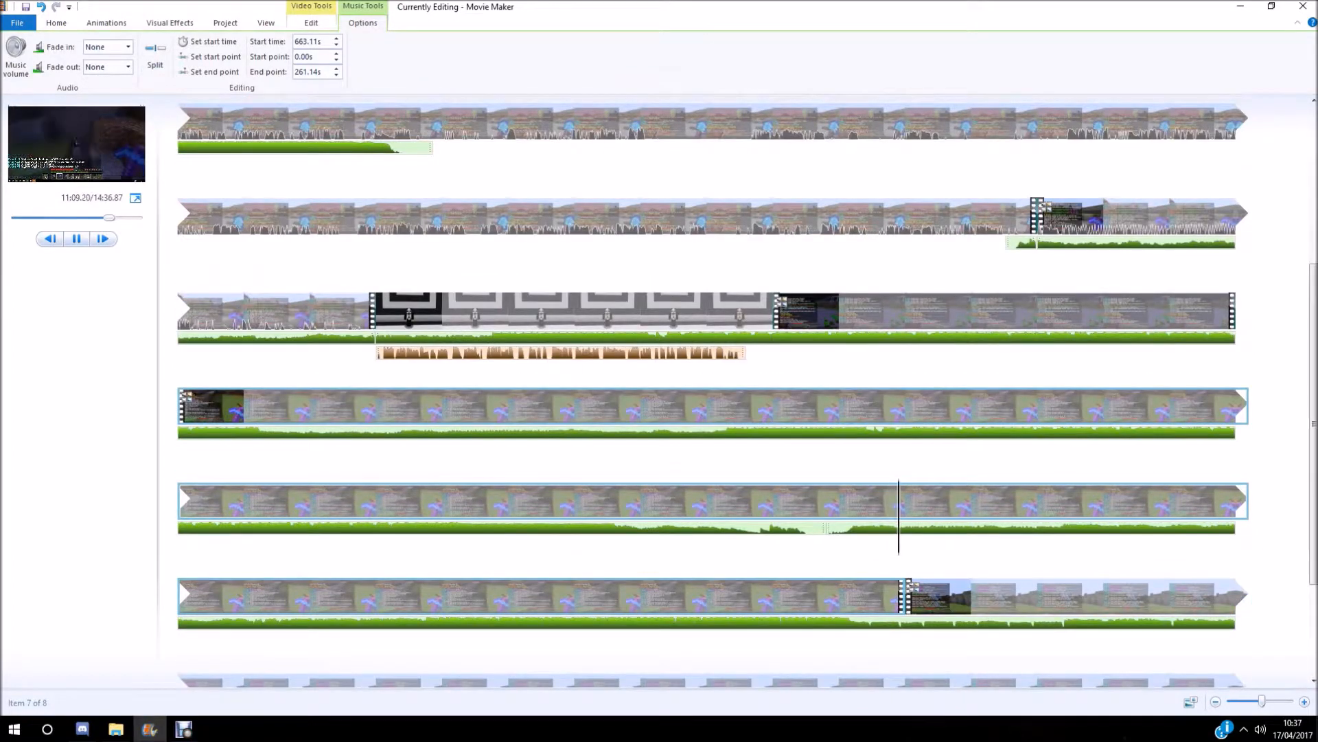
key("space")
Step: Insert Outro 4.mp4 from the Finished Videos folder at the end of the movie and play back its start
scroll(713, 391, "down", 2)
left_click(180, 622)
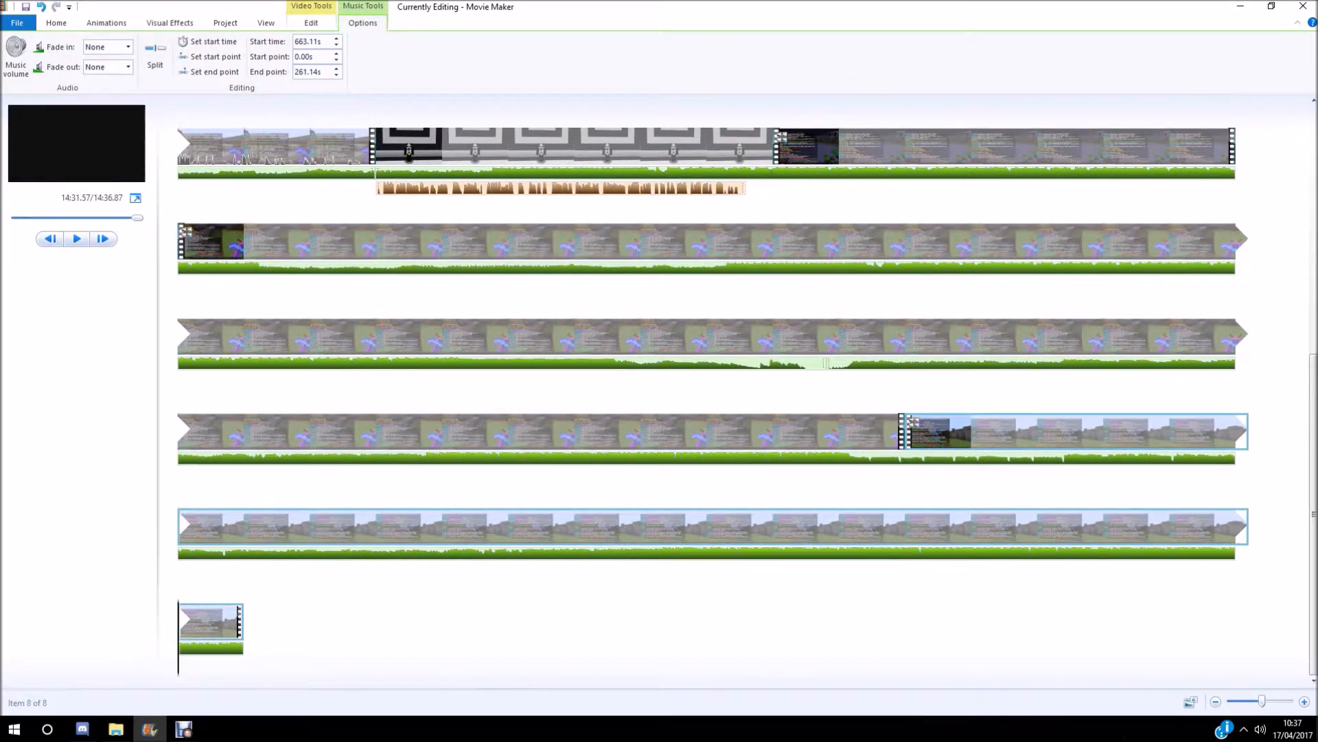
left_click(246, 623)
left_click(57, 23)
left_click(96, 57)
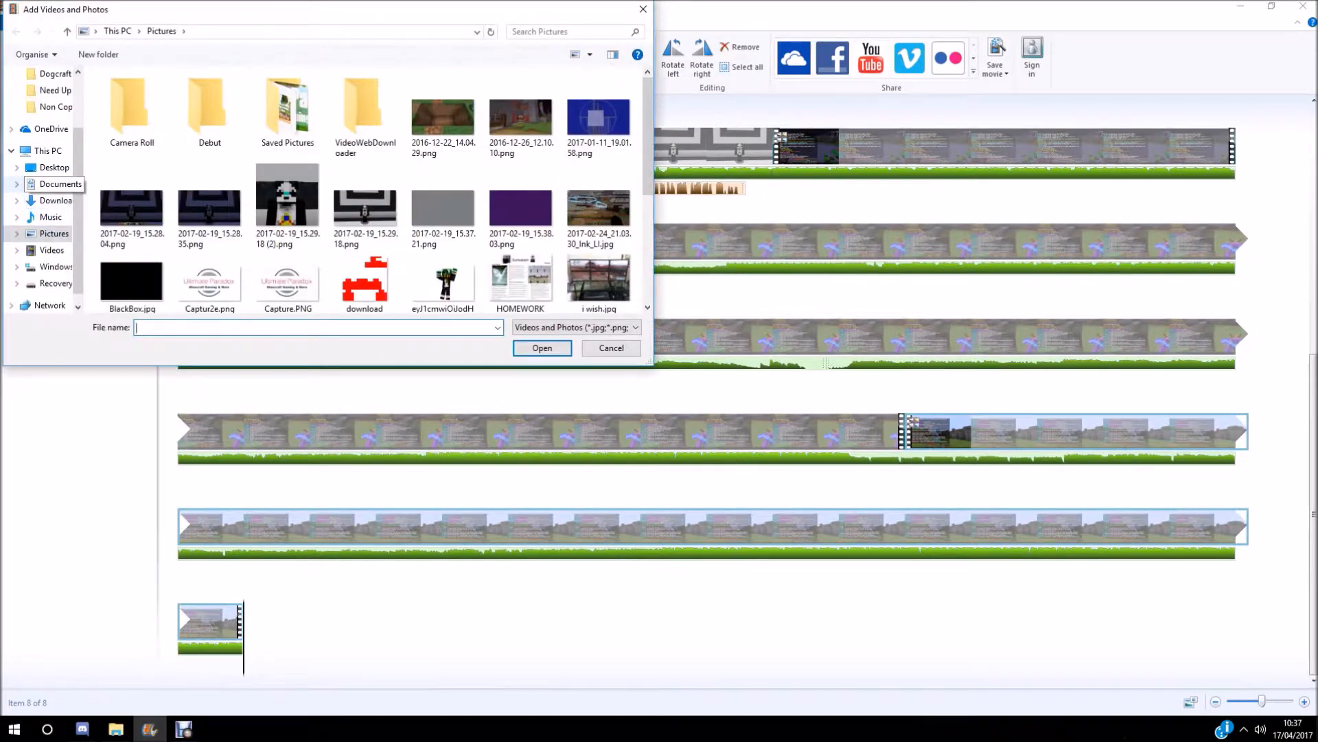
left_click(54, 167)
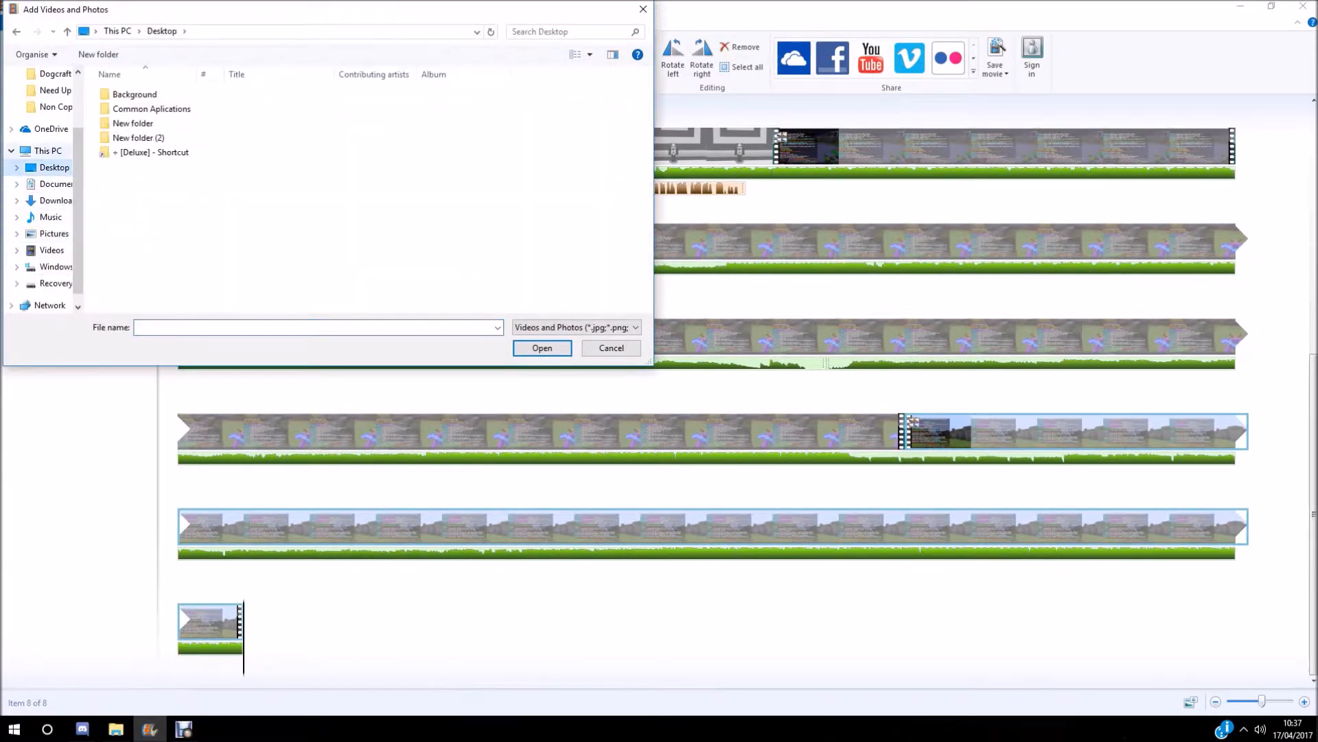
scroll(42, 171, "up", 3)
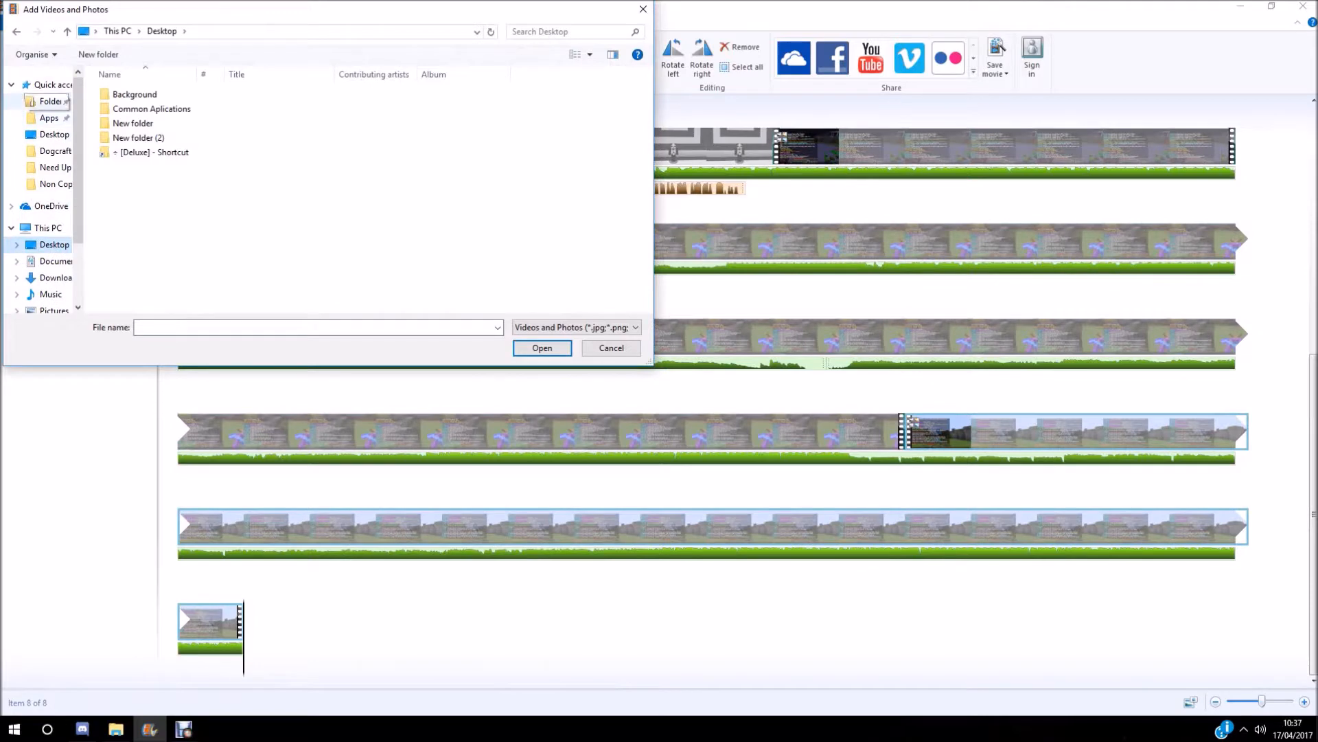
left_click(51, 101)
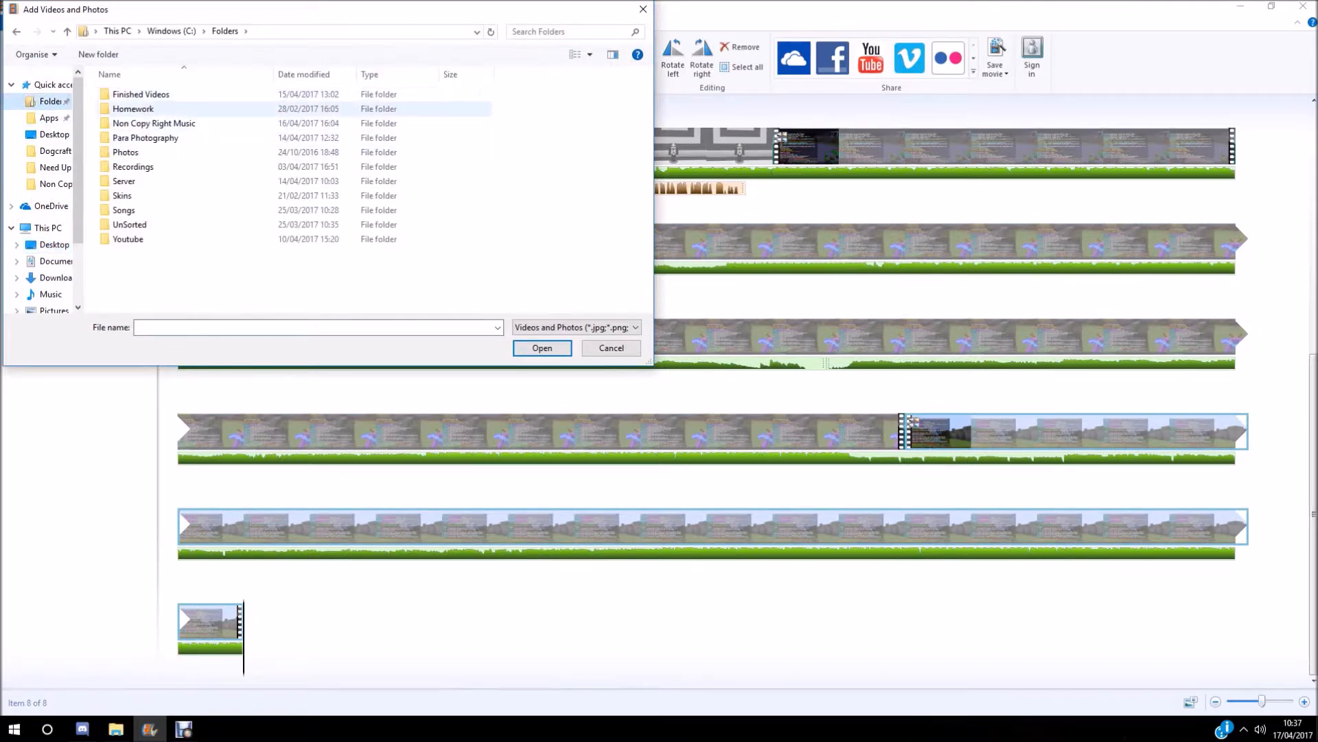
double_click(141, 94)
scroll(598, 175, "down", 3)
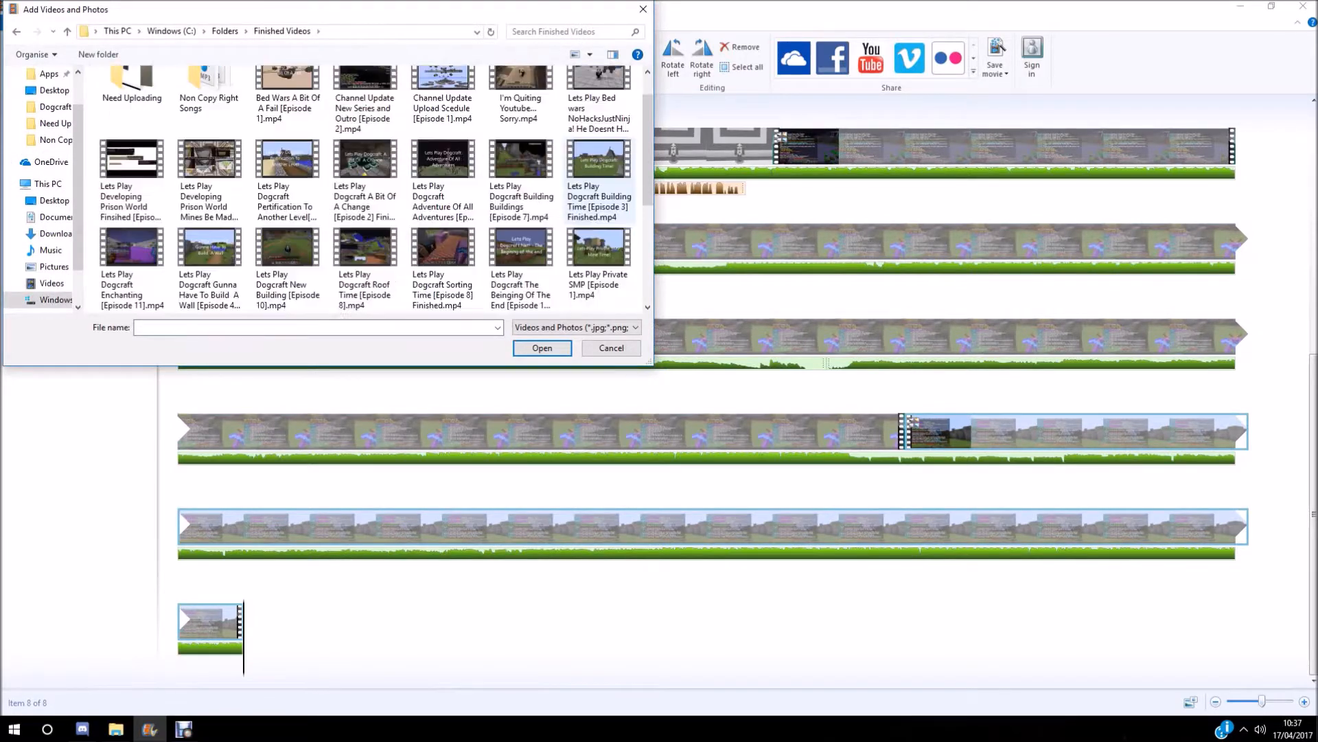
double_click(522, 172)
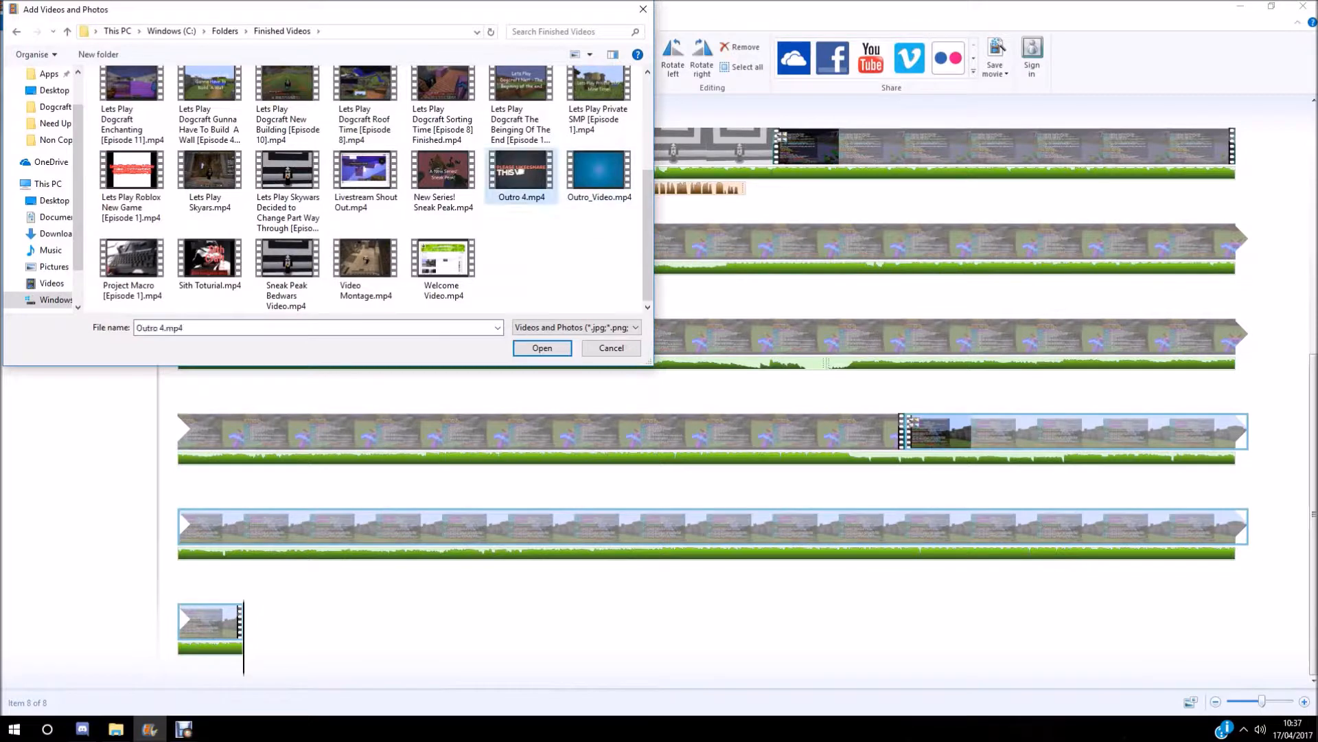
key("space")
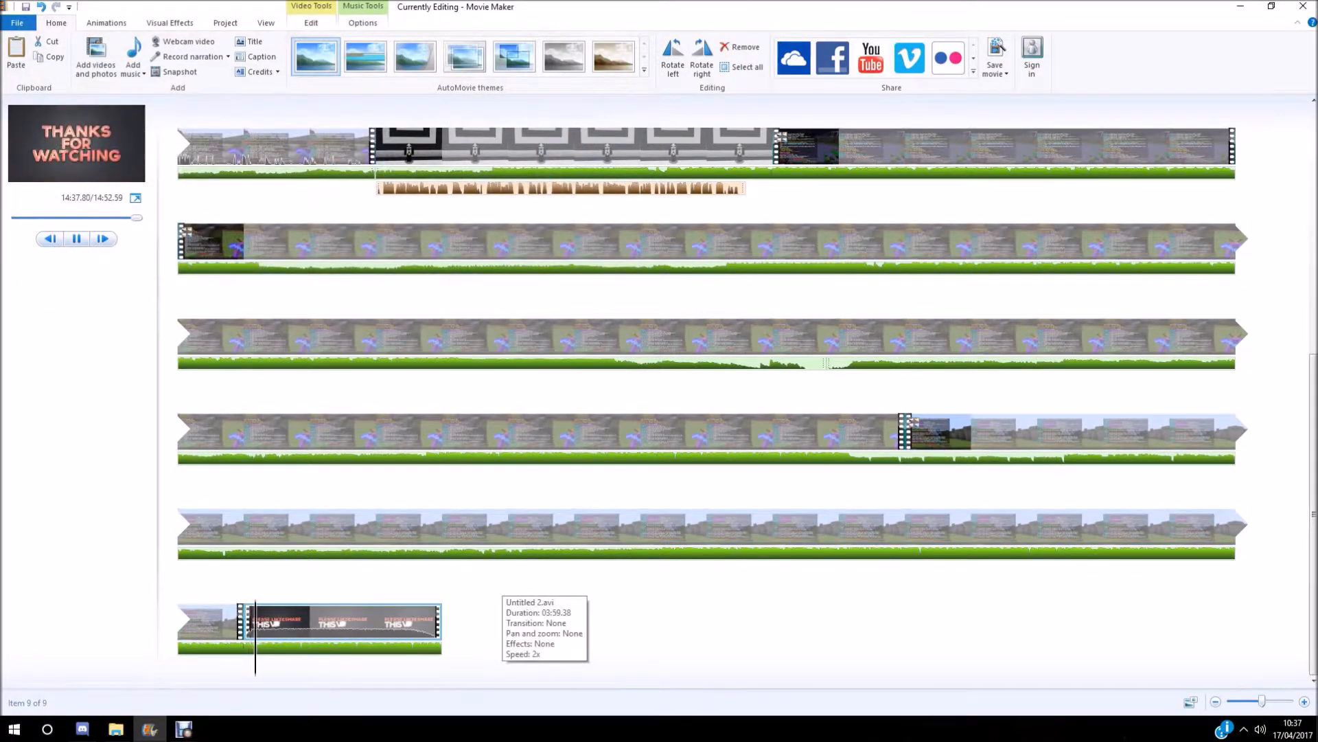
Step: Split the last music track at the start of the outro and delete the part under the outro
left_click_drag(260, 648, 242, 648)
left_click(180, 649)
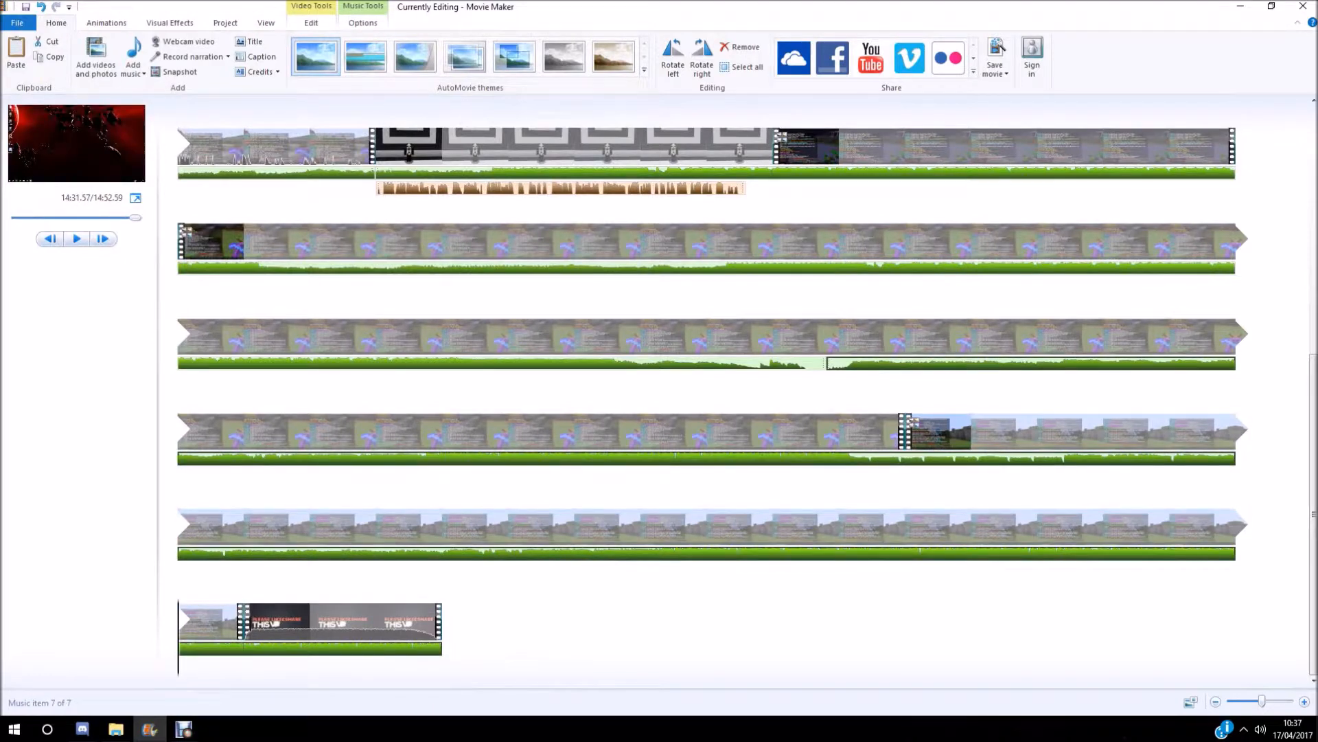
key("Right")
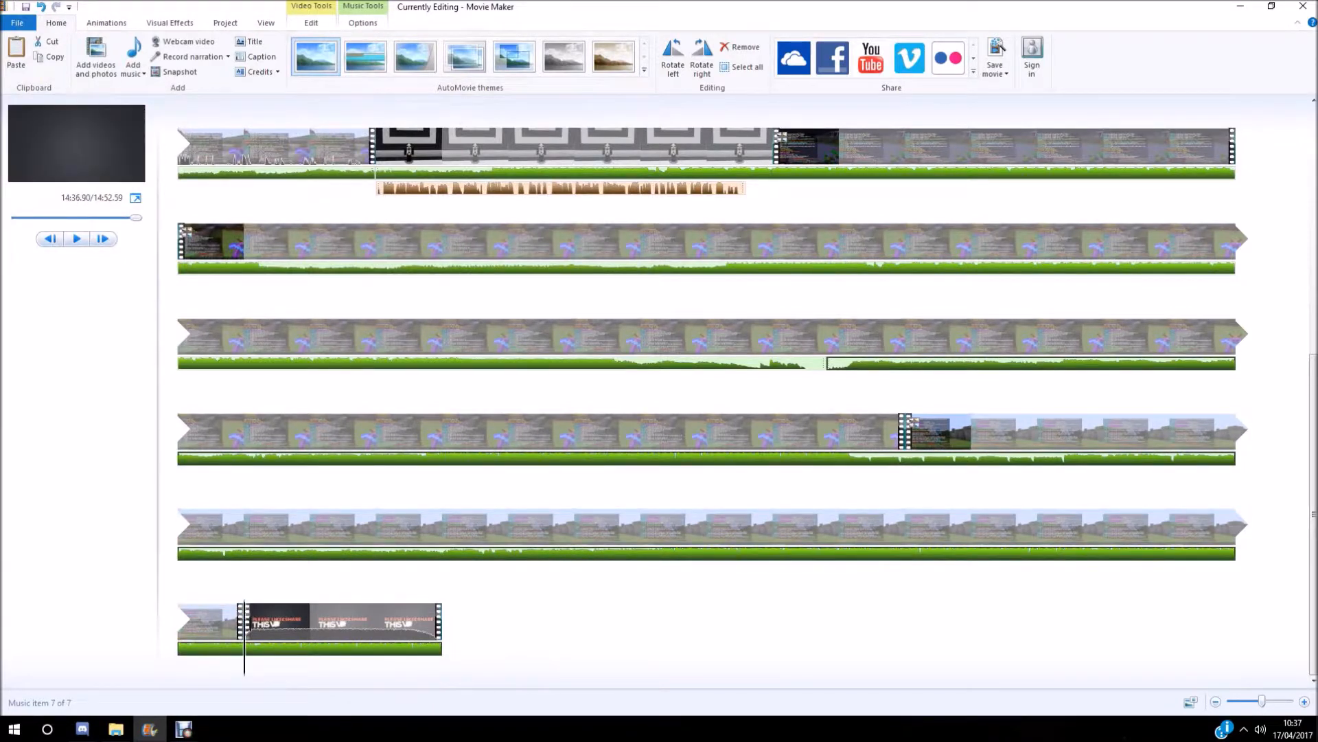
key("m")
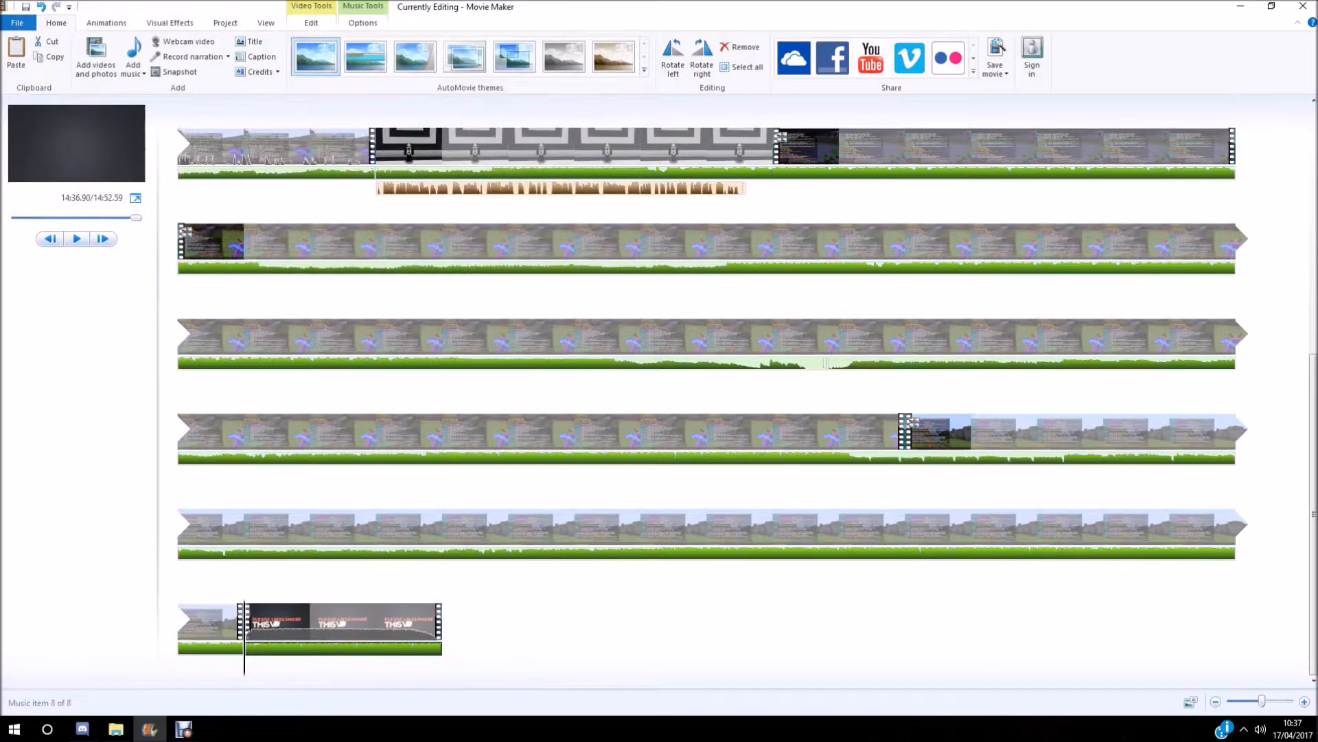
key("Delete")
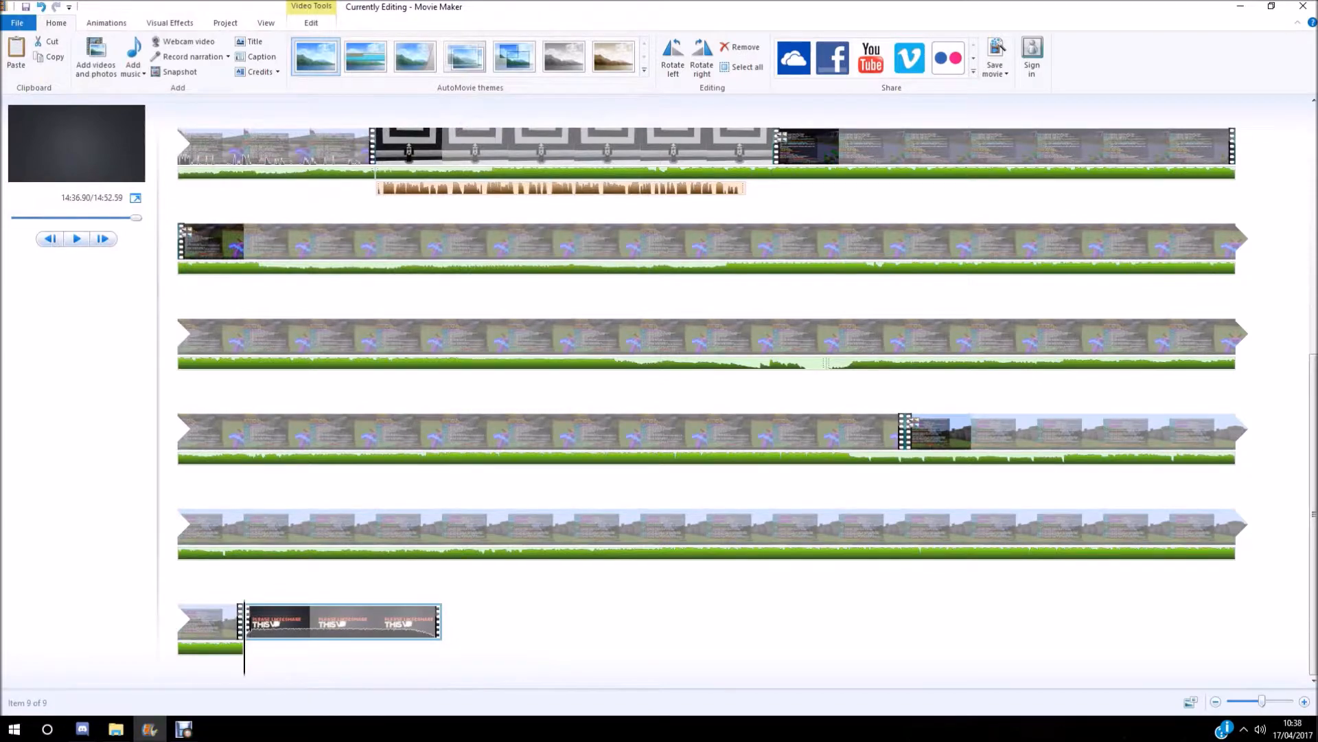
Step: Zoom the timeline out to show the whole project and play the movie from the beginning
scroll(713, 391, "up", 6)
scroll(712, 392, "down", 6)
scroll(713, 391, "down", 3)
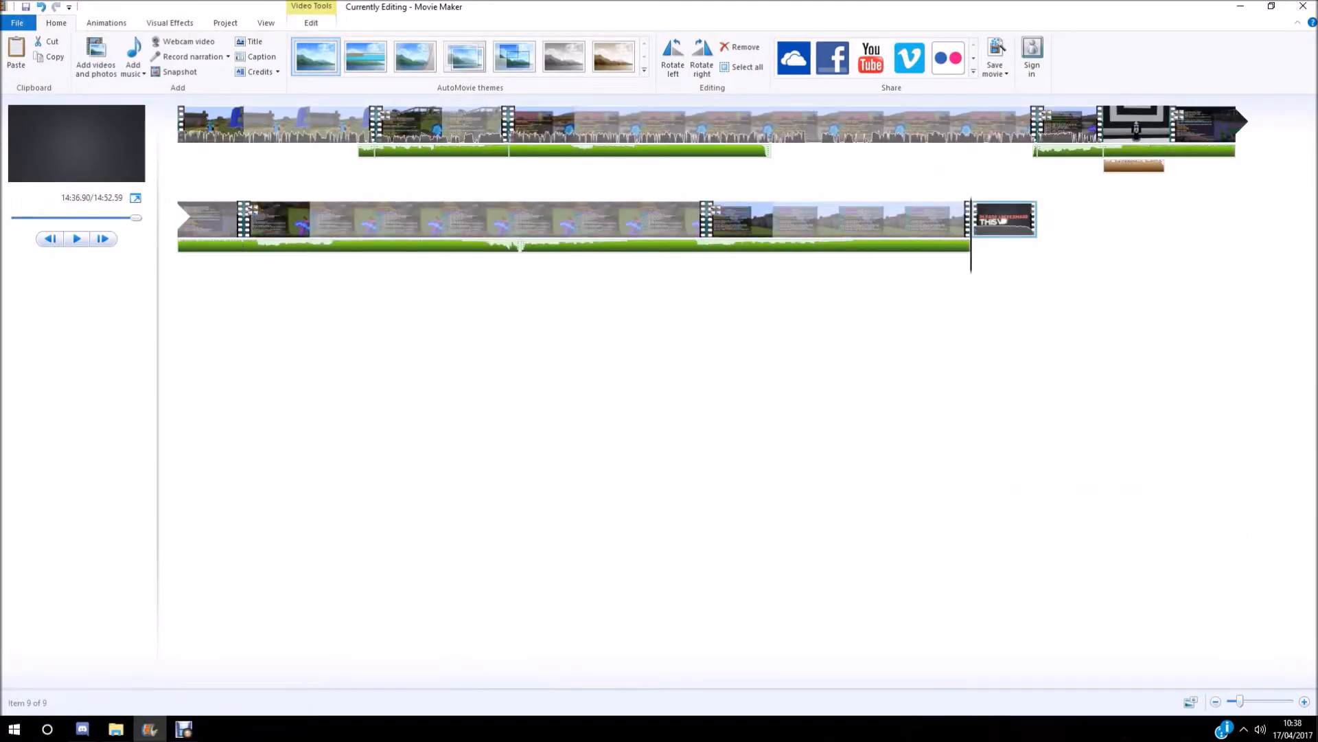
left_click(236, 125)
key("space")
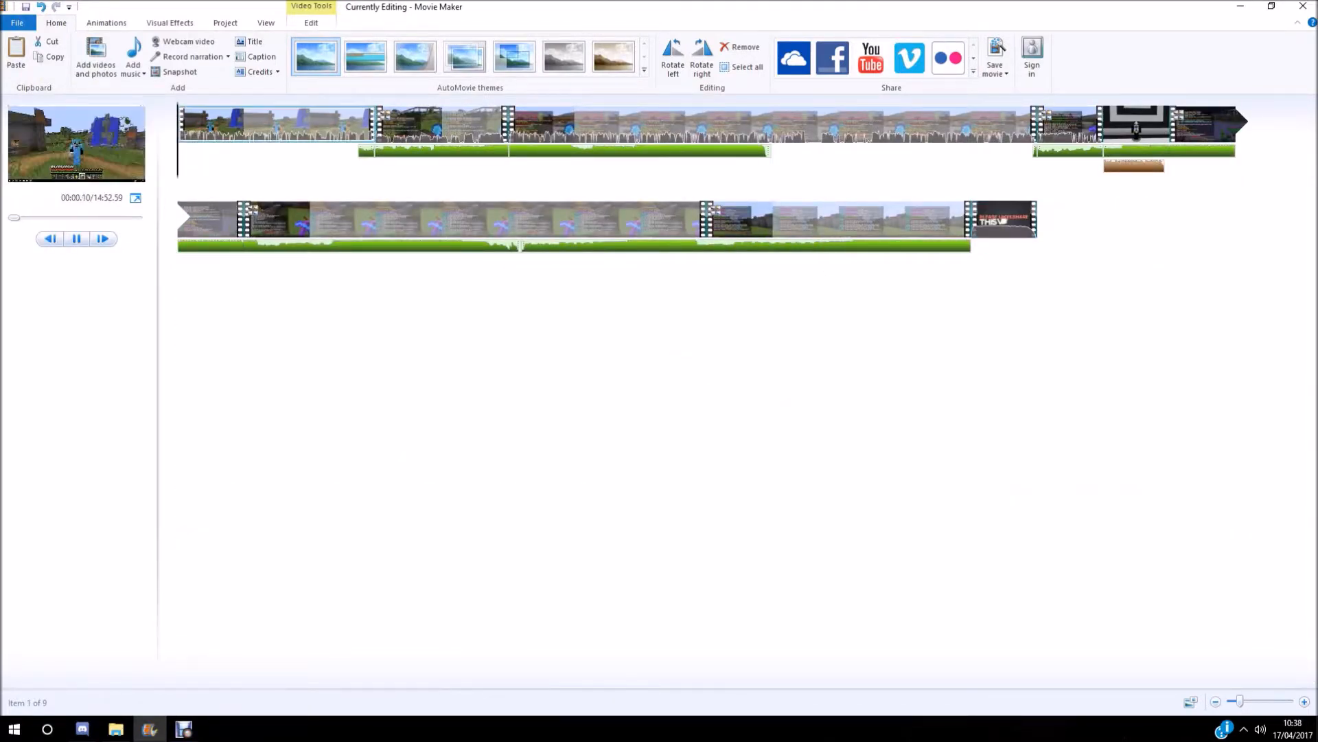
Step: Play back the end of the first clip and a part of the sixth clip
left_click_drag(344, 140, 252, 141)
key("space")
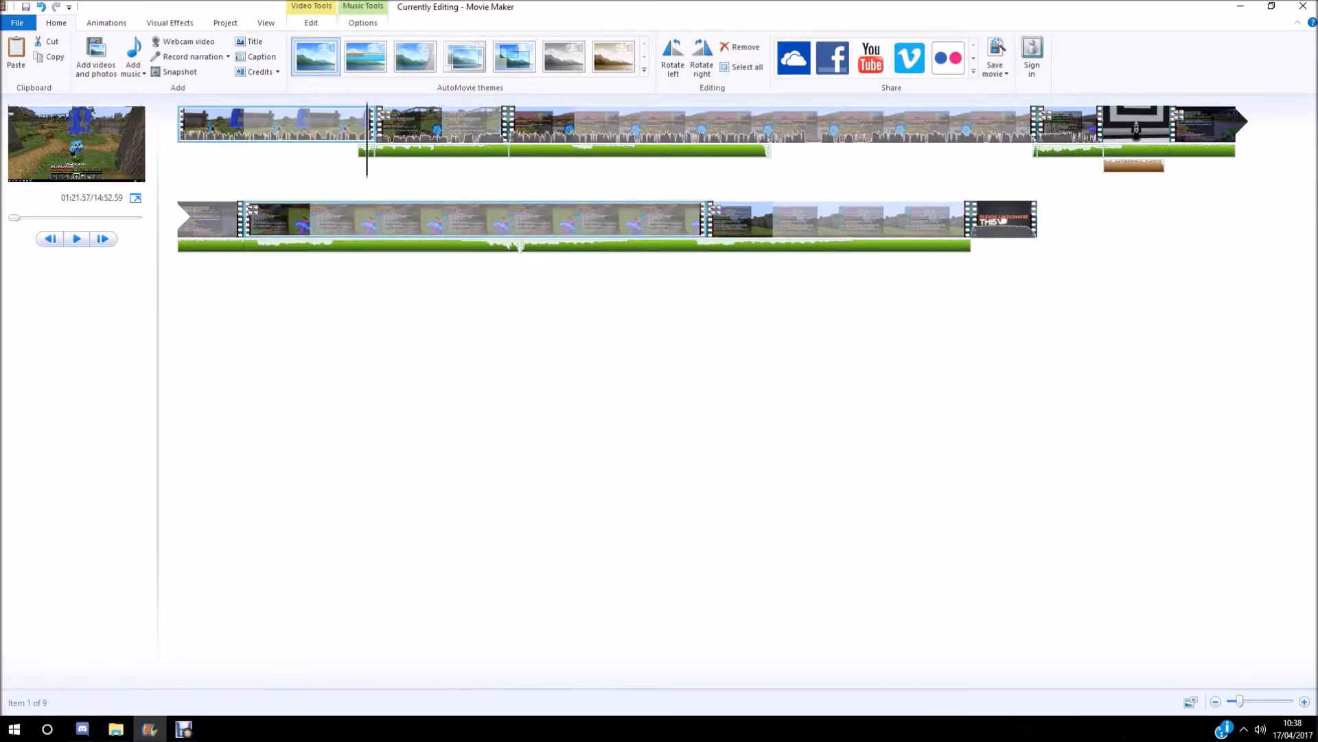
left_click(476, 219)
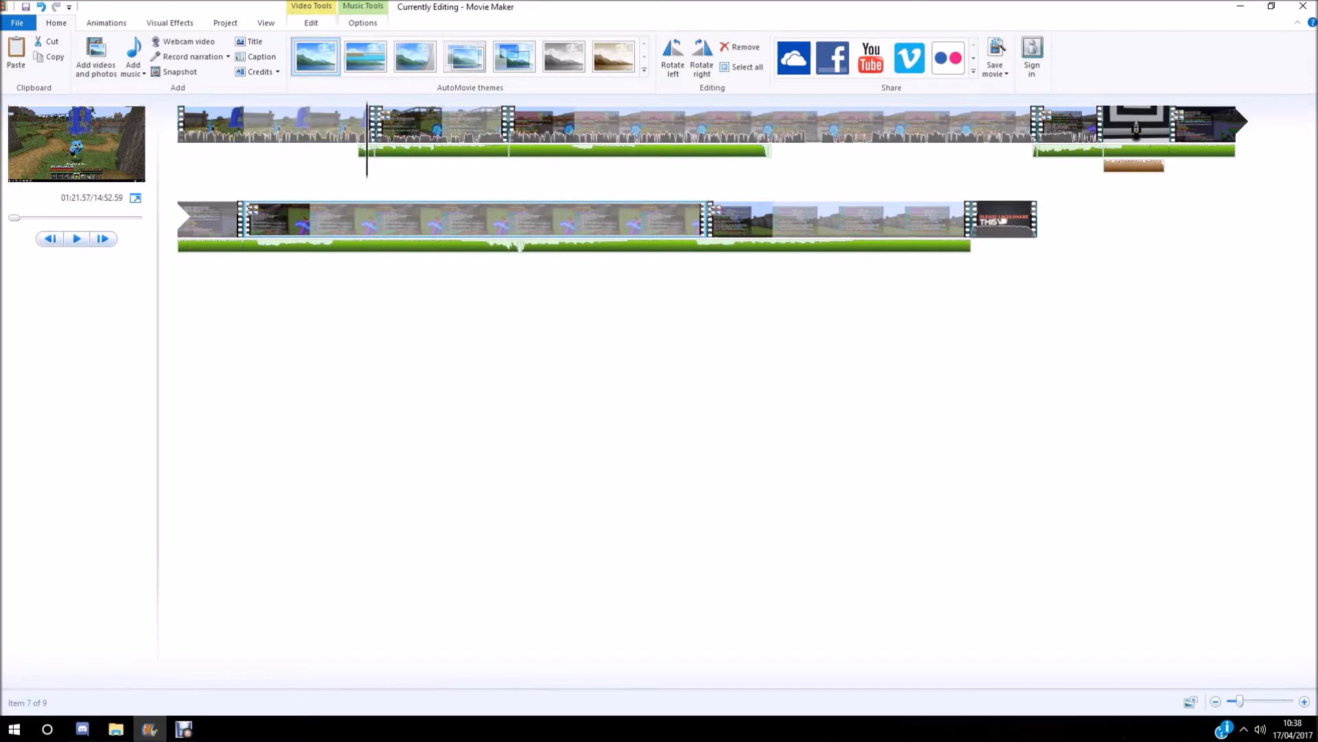
left_click(1207, 125)
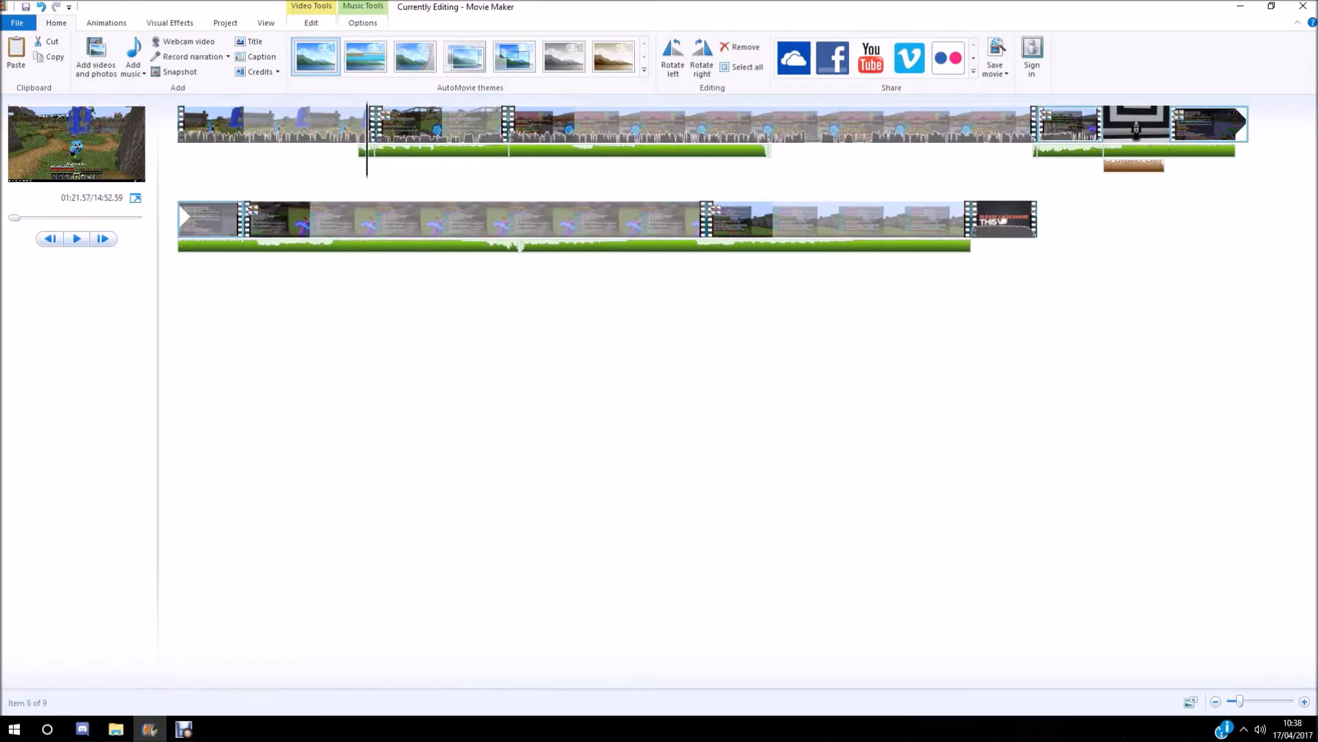
key("space")
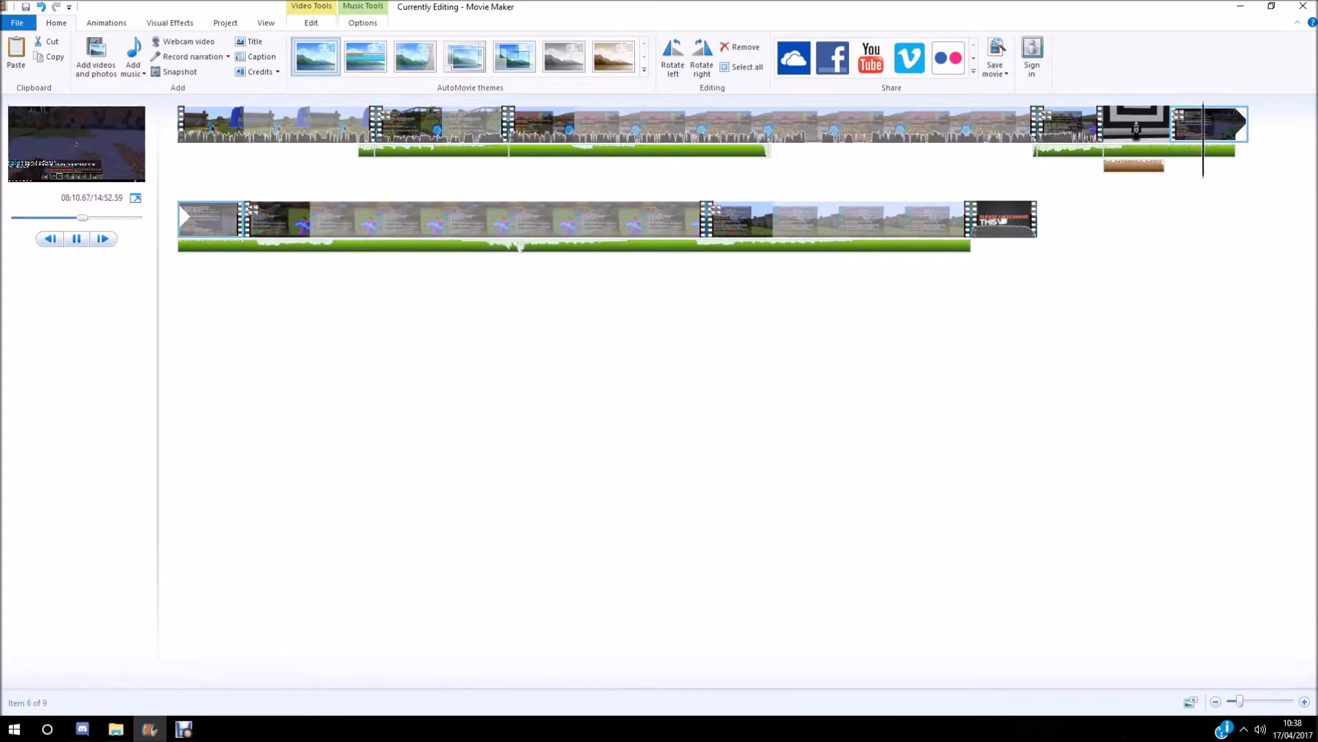
key("space")
Step: Play back the first seconds of the seventh clip
left_click(343, 220)
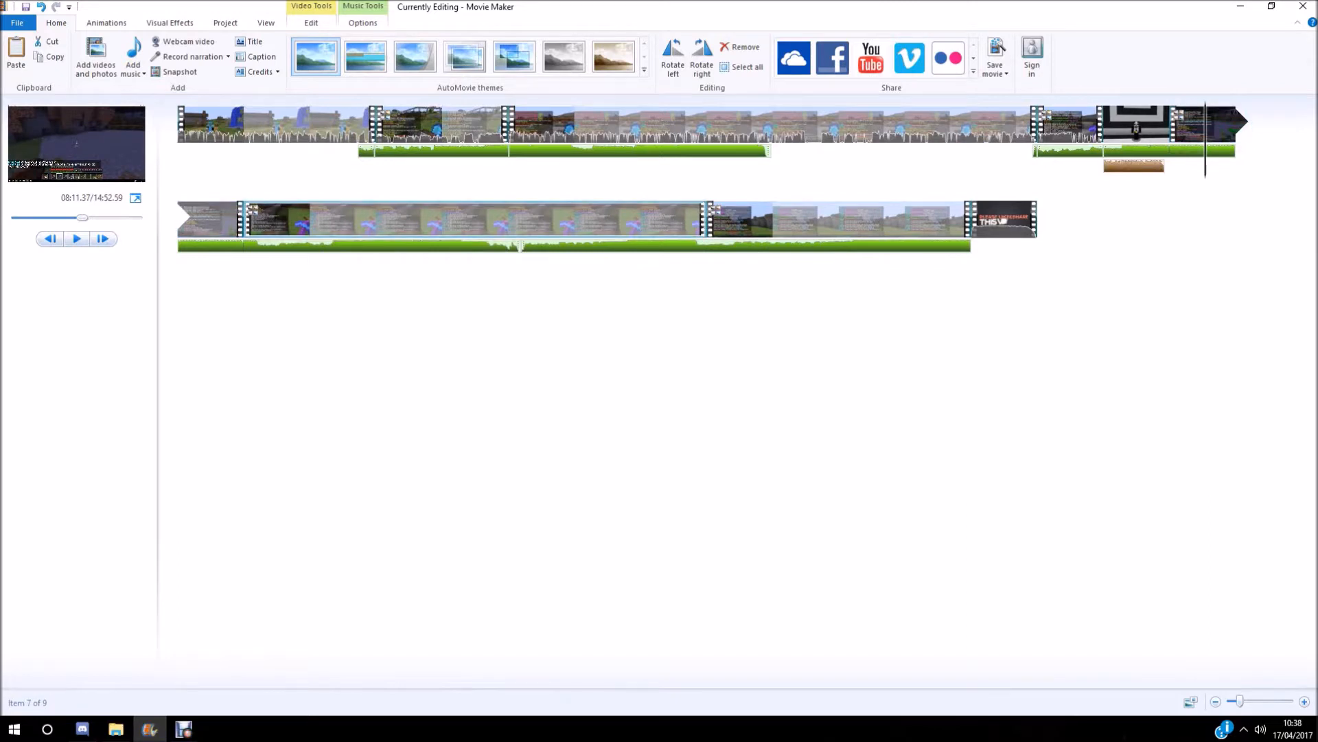
left_click_drag(1205, 140, 248, 235)
key("space")
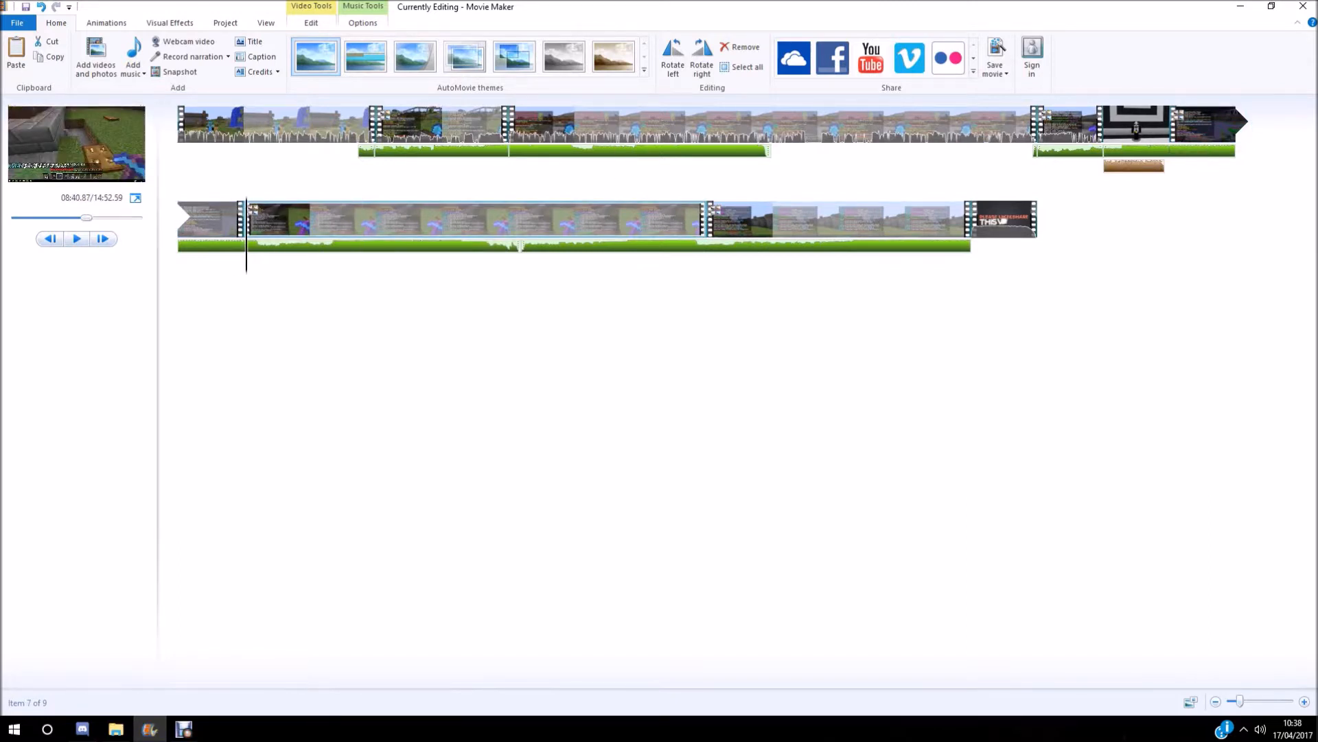
key("space")
Step: Play back the start of the eighth clip and delete that clip from the movie
left_click(837, 220)
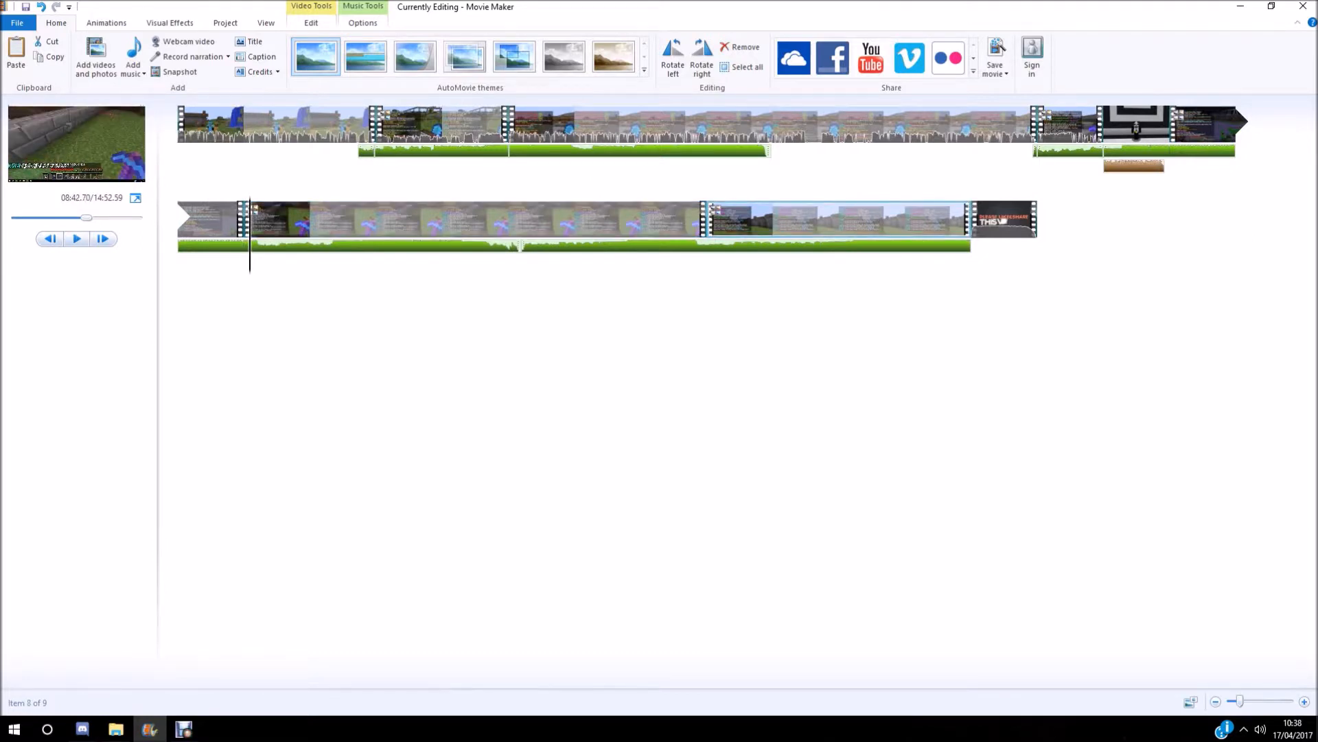
key("space")
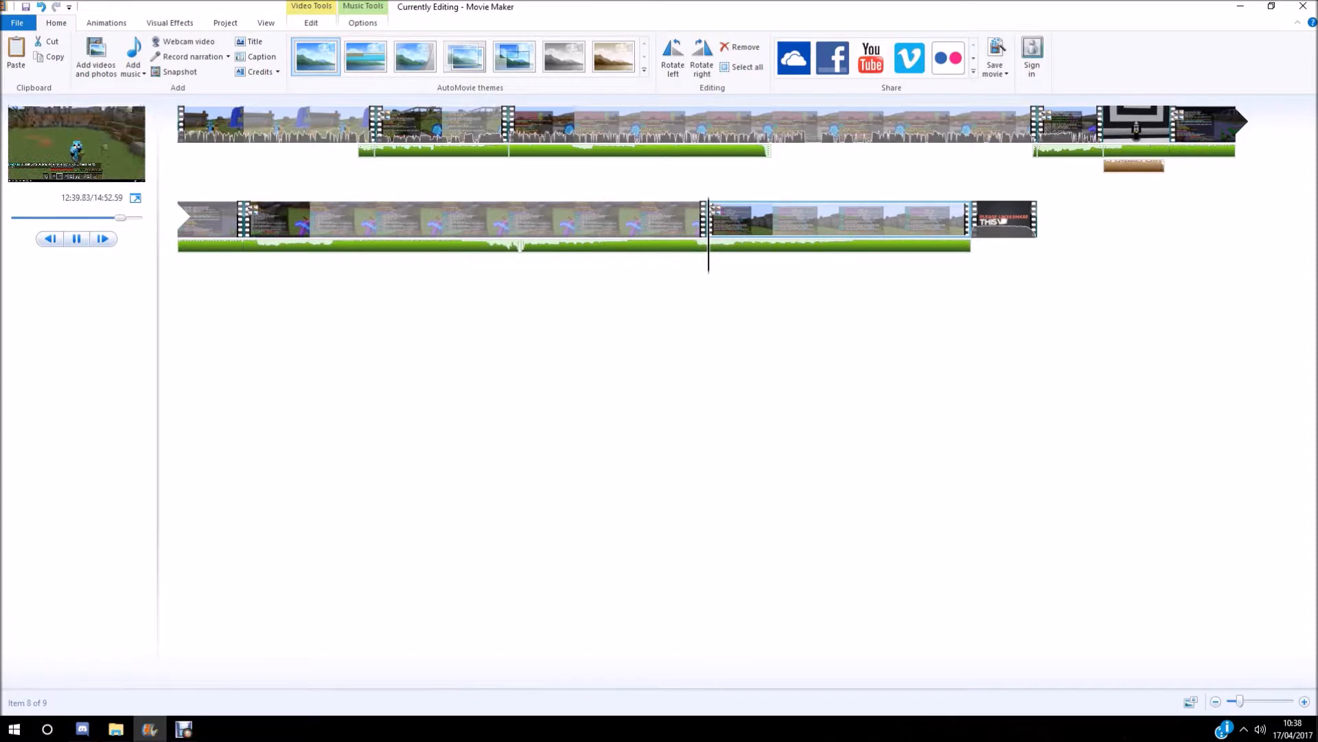
key("space")
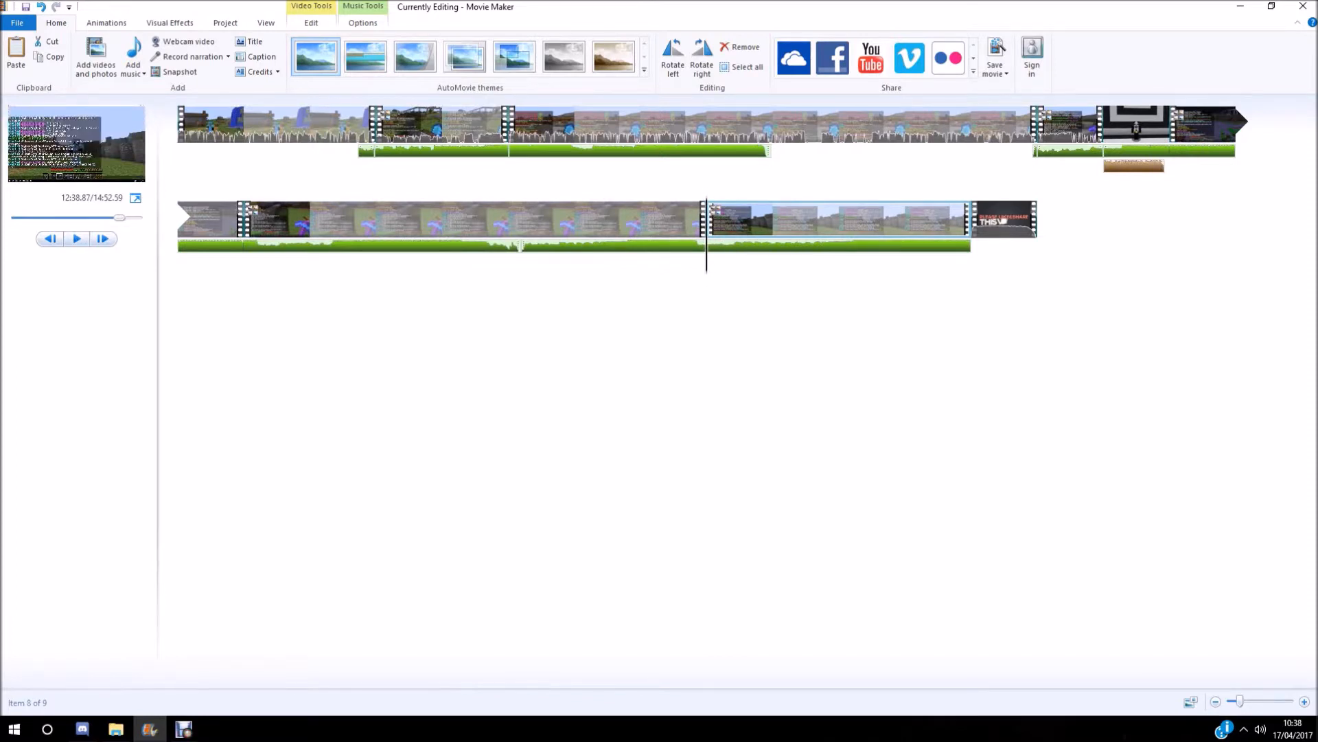
key("Delete")
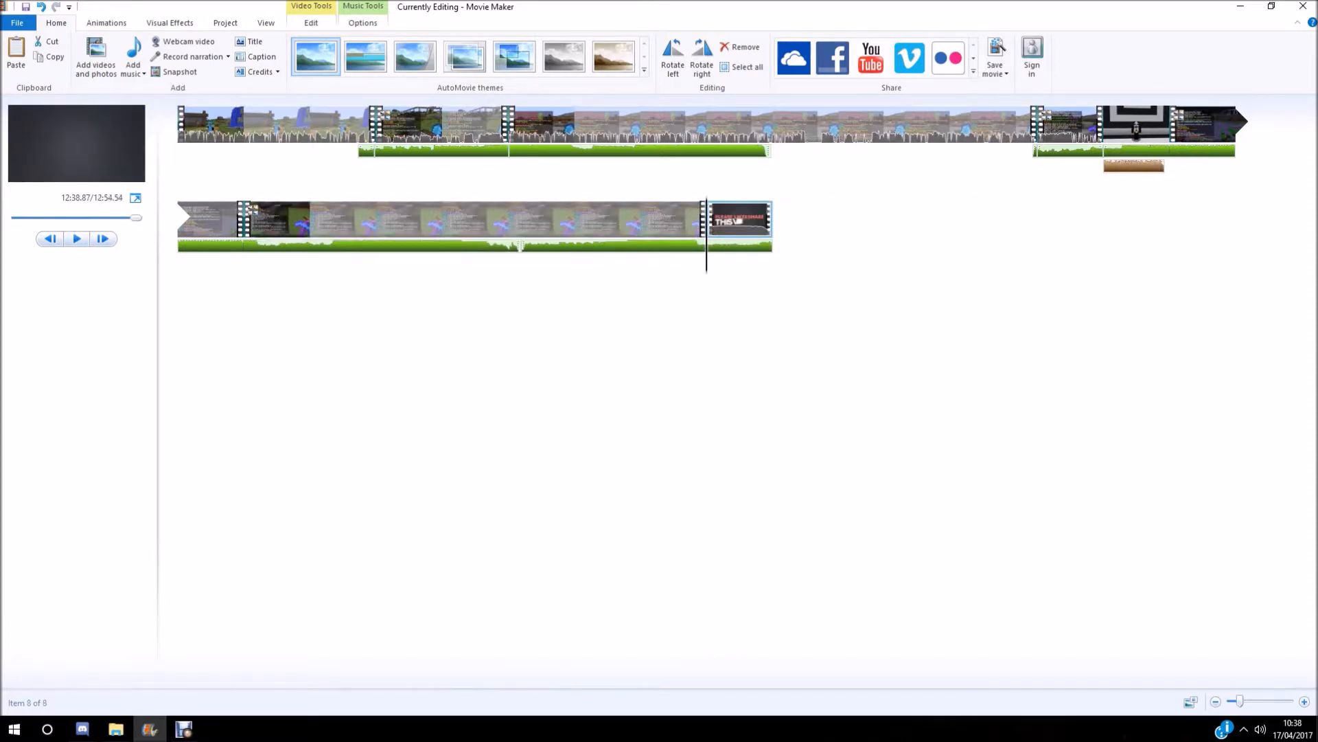
Step: Split the last music track at 12:39.00, where the outro starts, and delete the part under the outro
left_click(618, 247)
left_click_drag(521, 263, 707, 262)
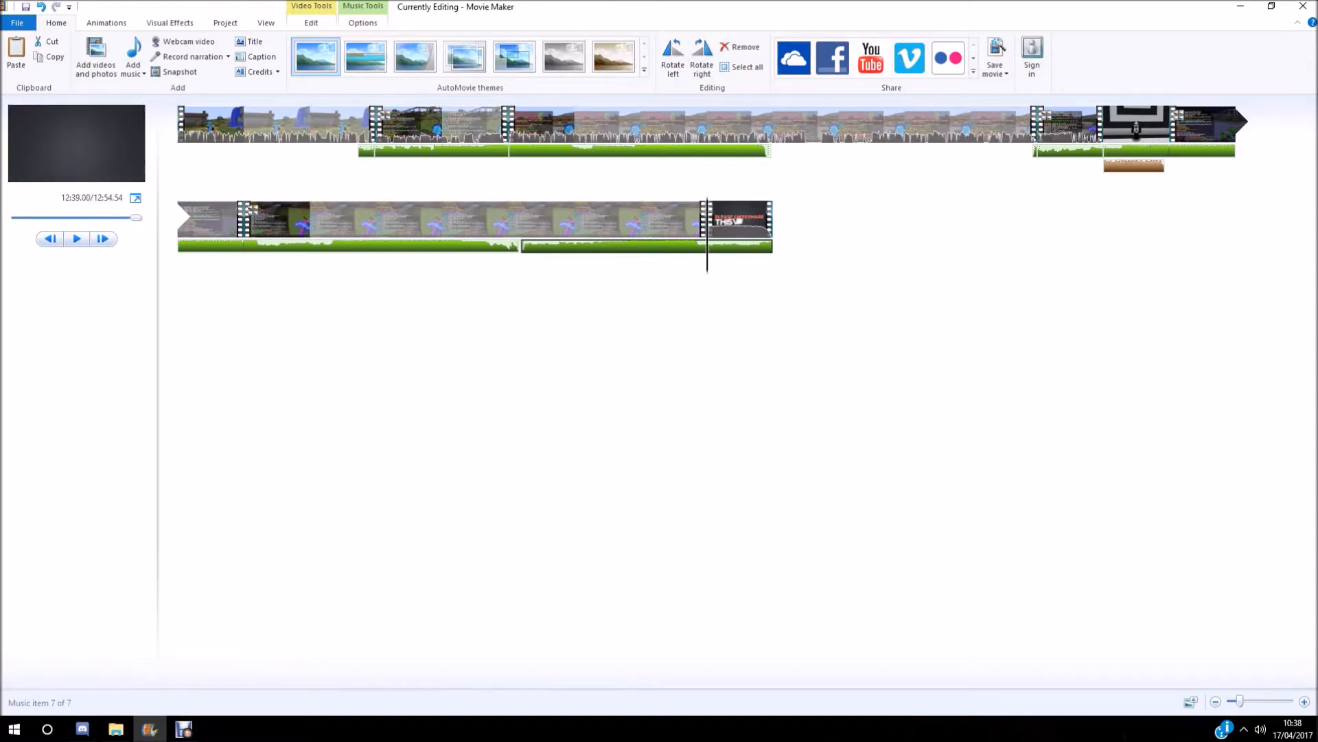
key("m")
key("Delete")
Step: Play back the end of the seventh clip from about 12:26.73 into the start of the outro
left_click_drag(707, 262, 683, 262)
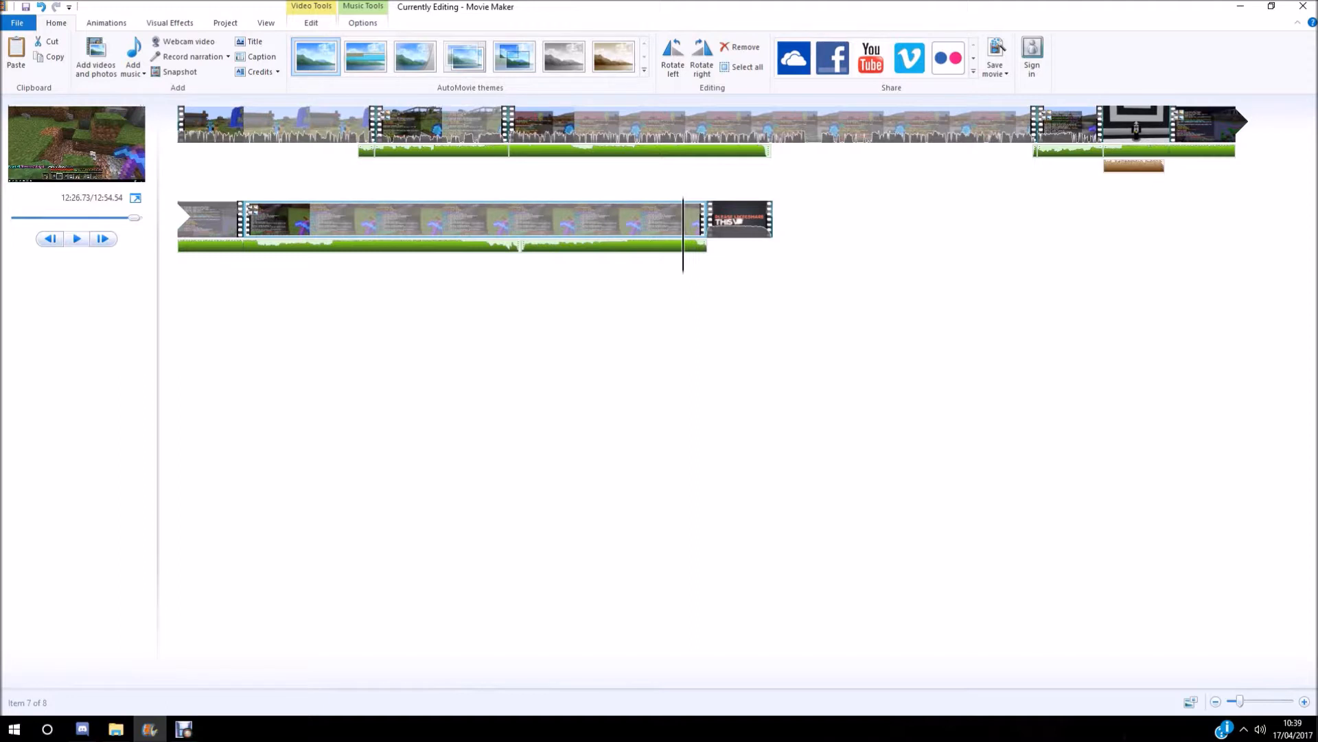
key("space")
key("space")
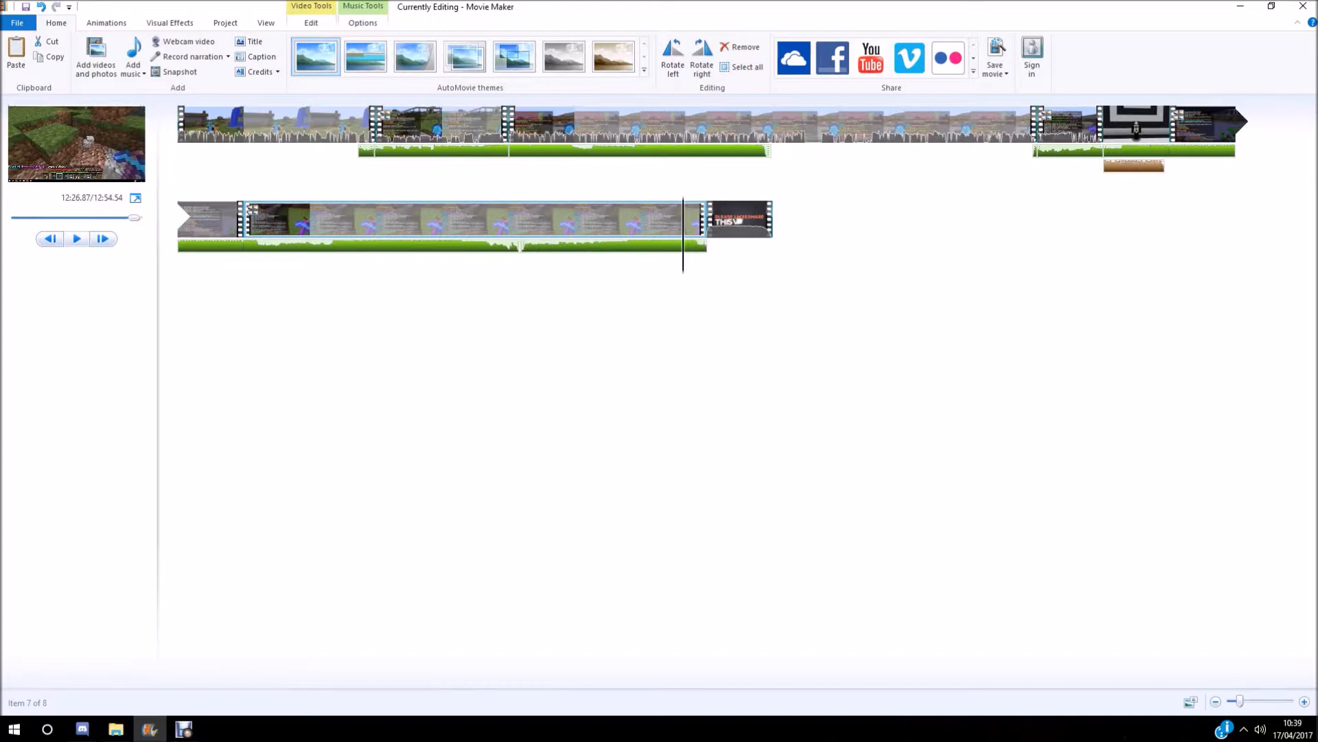
key("space")
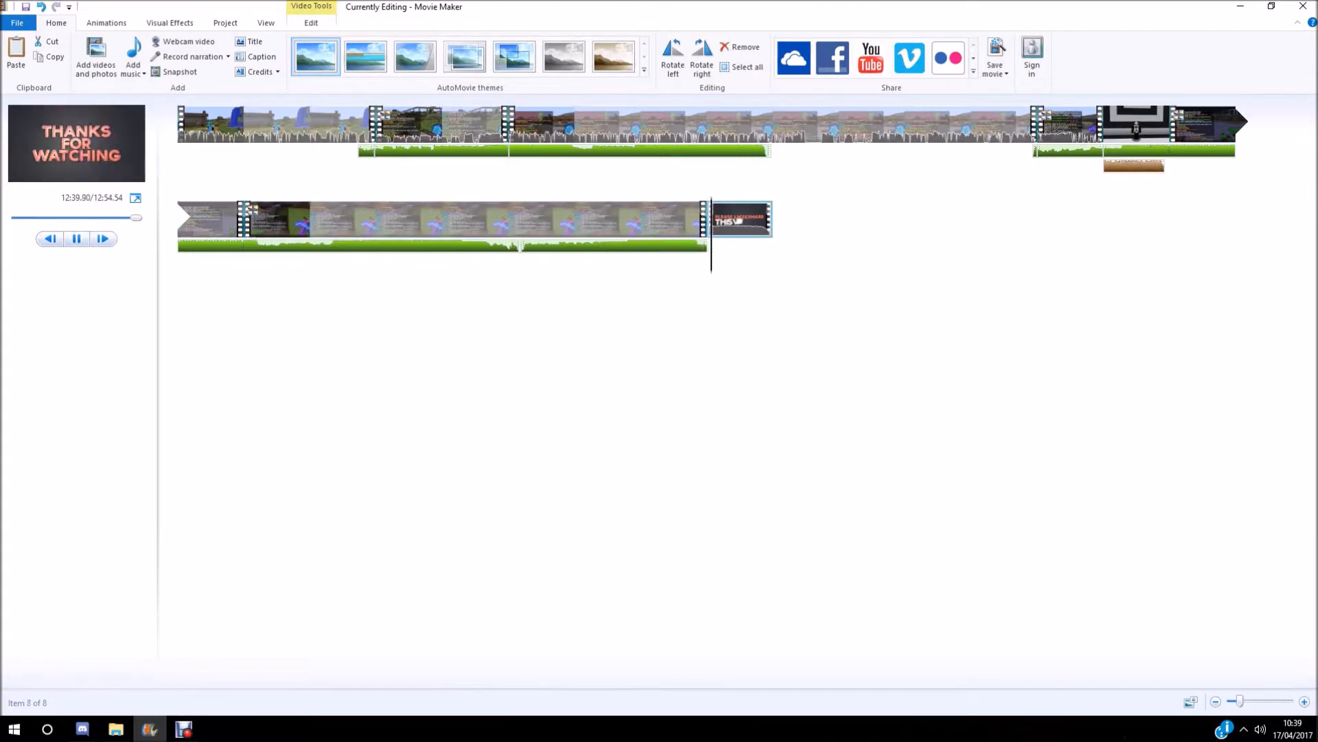
key("space")
Step: Play back the last seconds of the seventh clip from about 12:31.70
left_click(696, 219)
left_click_drag(698, 220, 693, 220)
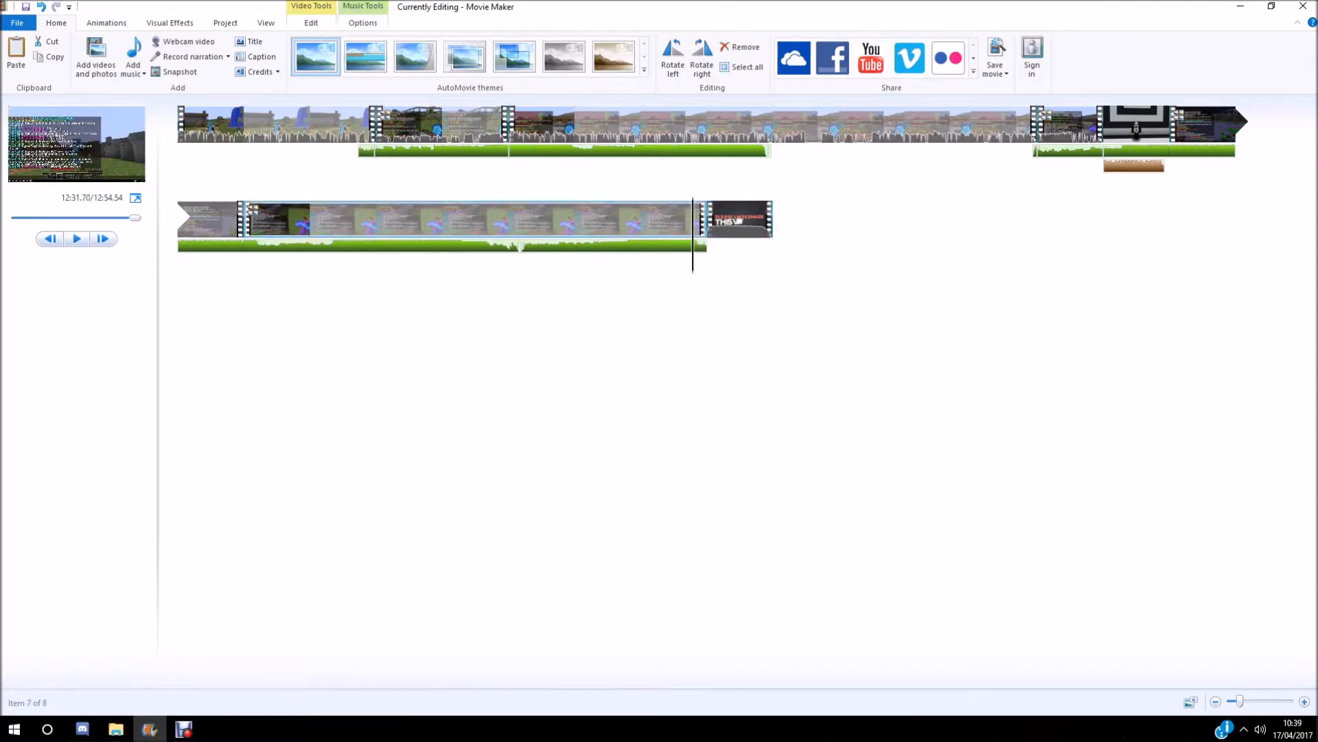
key("space")
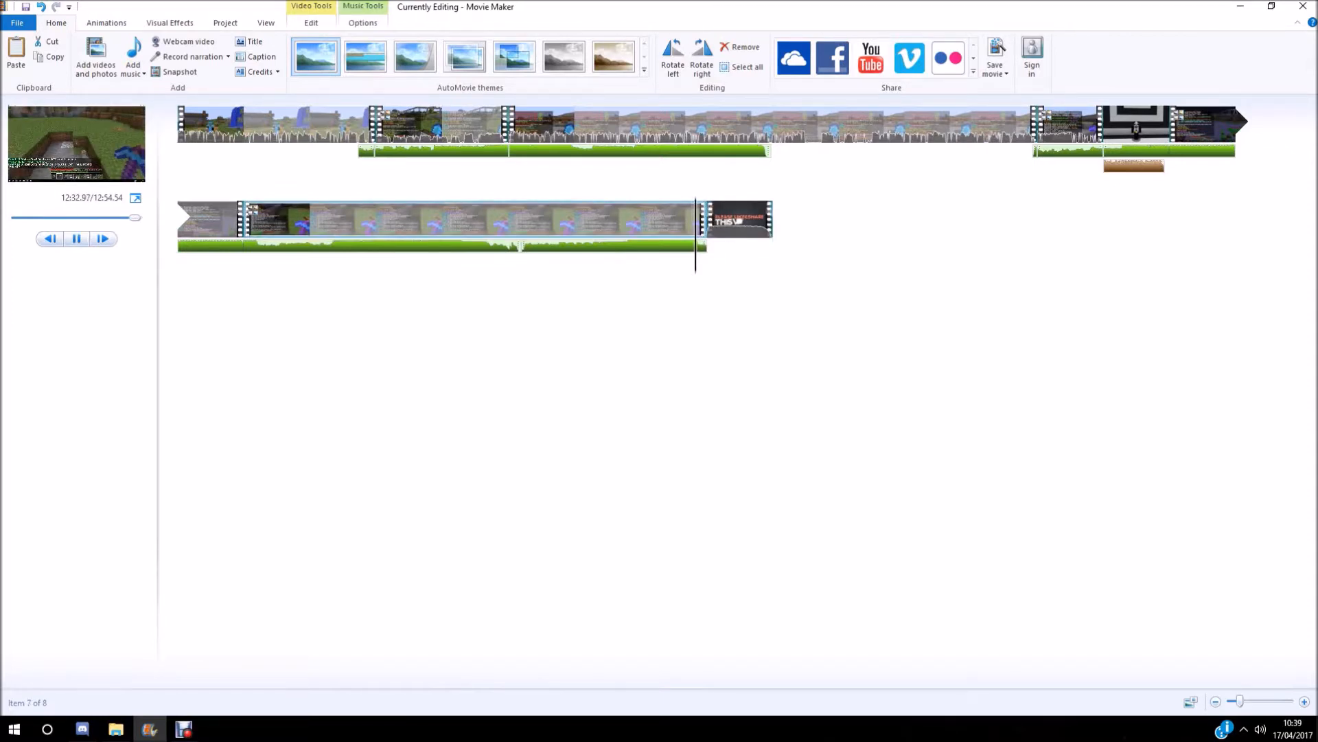
key("space")
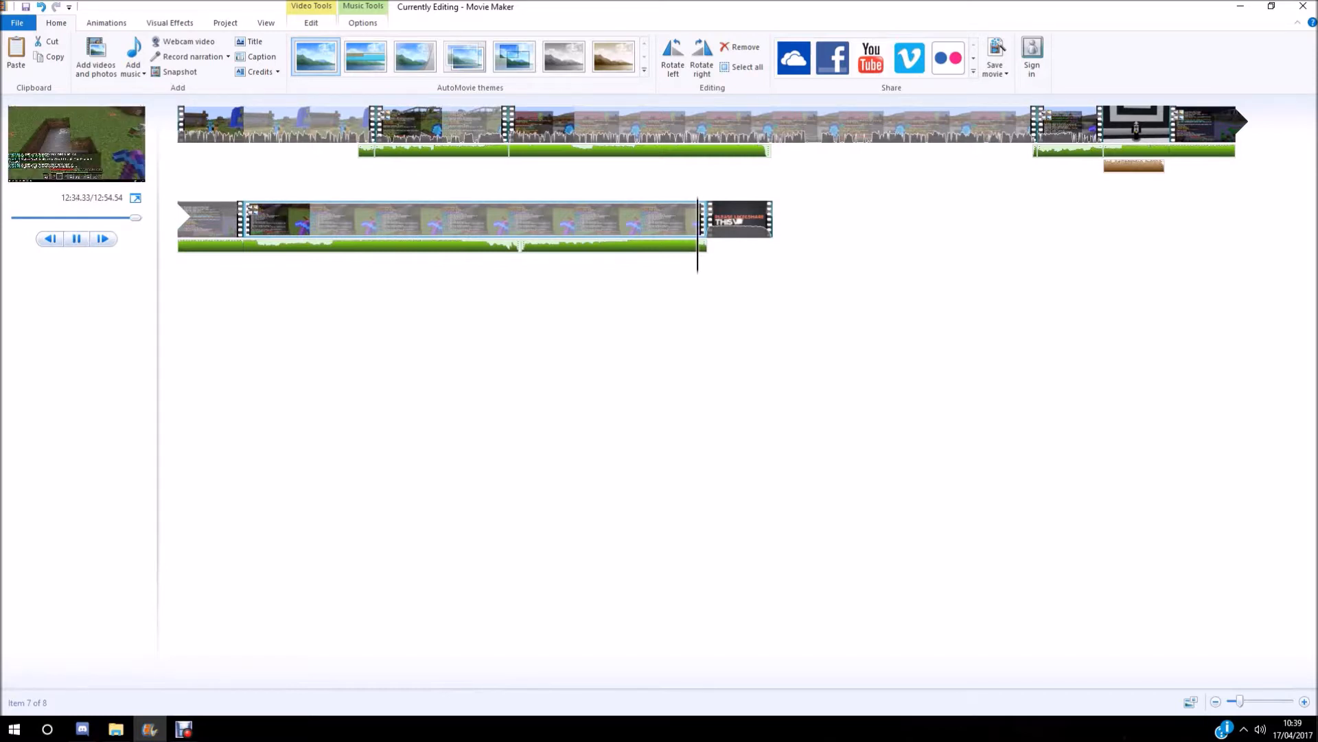
key("space")
Step: Enlarge the timeline scale and play back a moment of the seventh clip from 9:38.30
left_click_drag(1240, 701, 1274, 701)
left_click(990, 623)
scroll(990, 623, "down", 6)
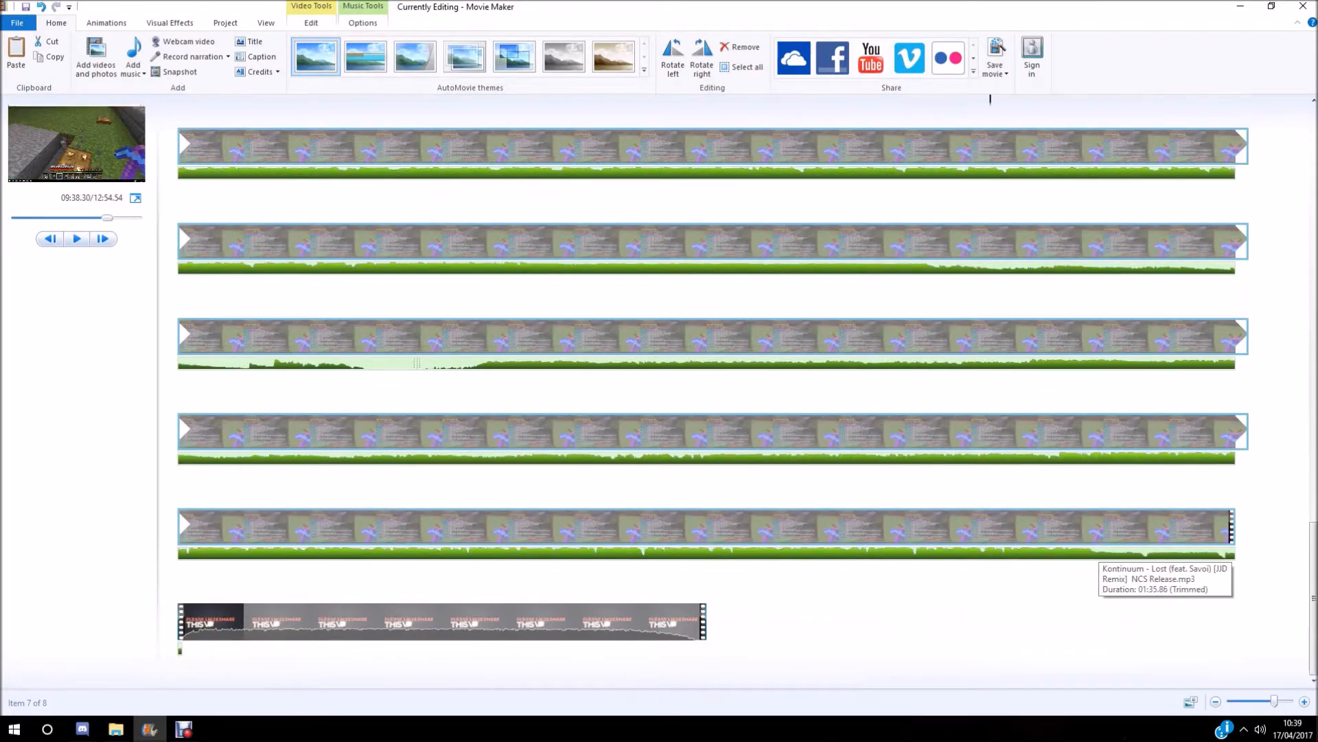
scroll(420, 558, "up", 3)
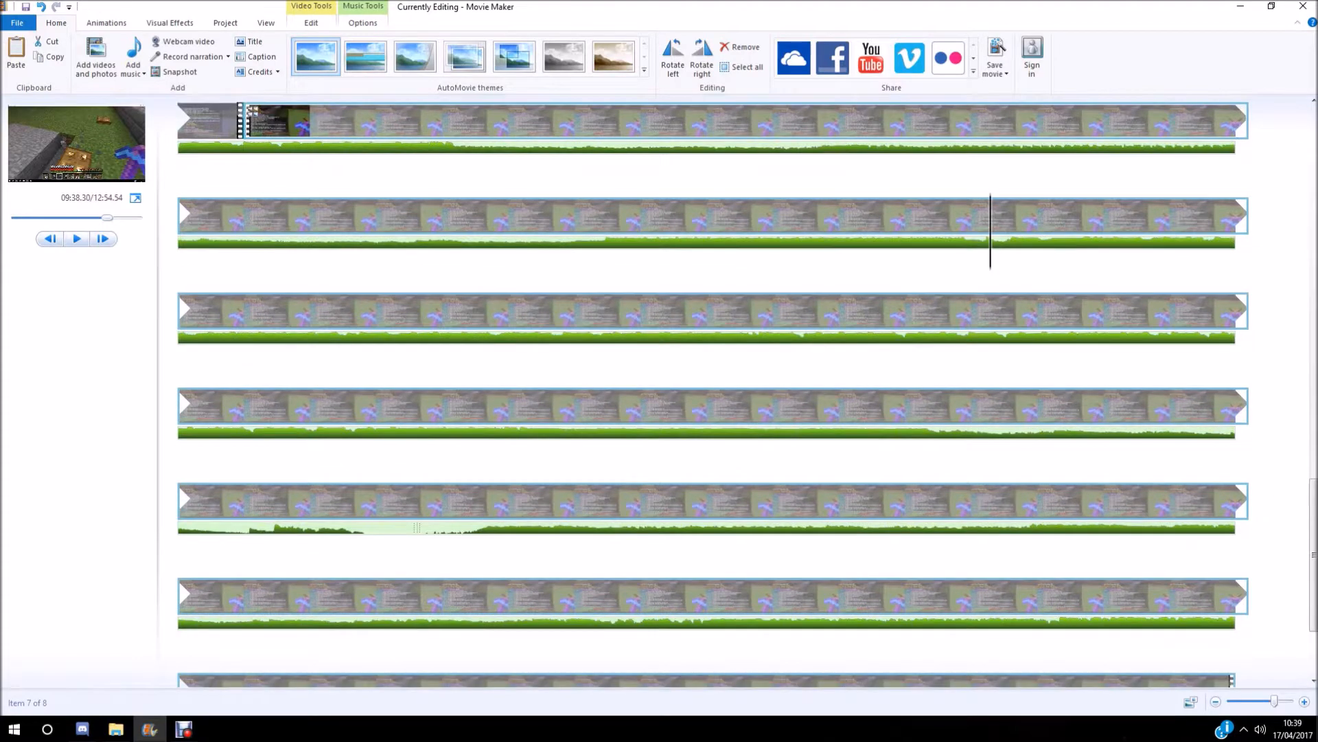
key("space")
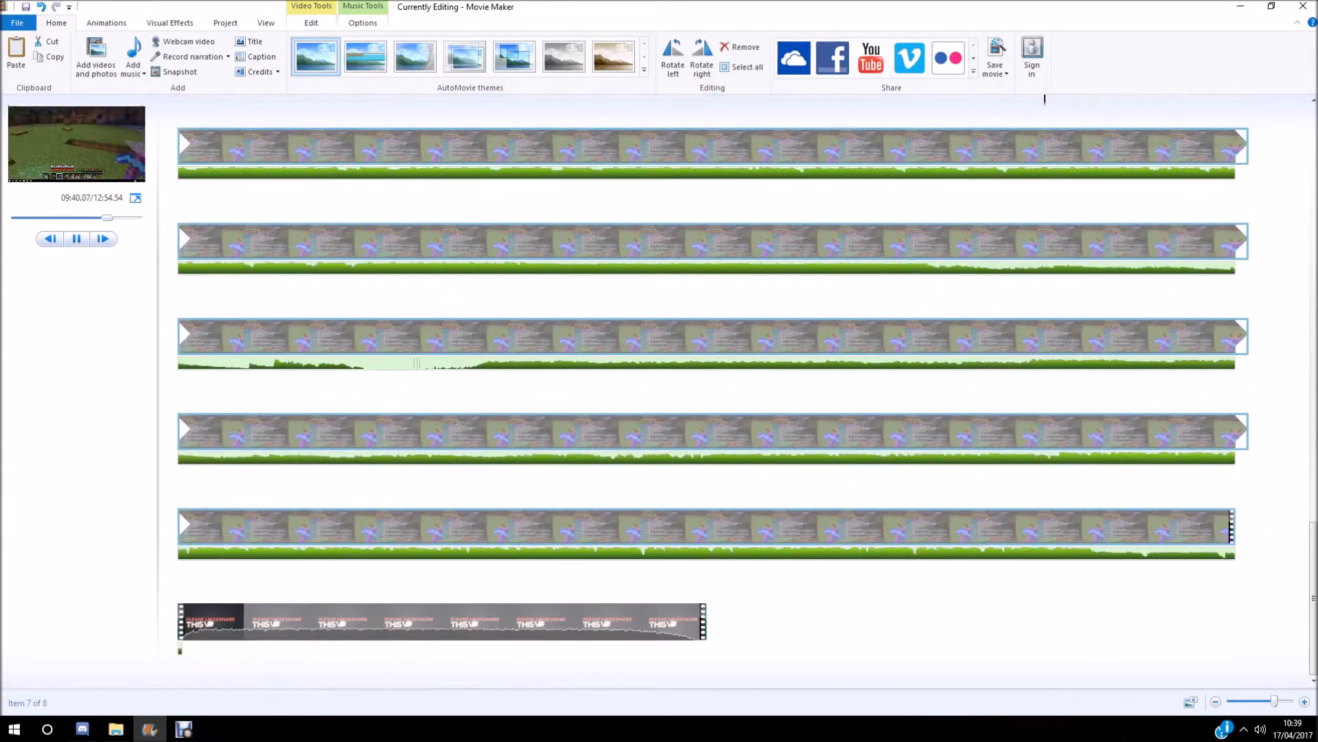
key("space")
Step: Select the last music track and play it back from 12:04.37 up to just before the outro
left_click(428, 363)
left_click(179, 554)
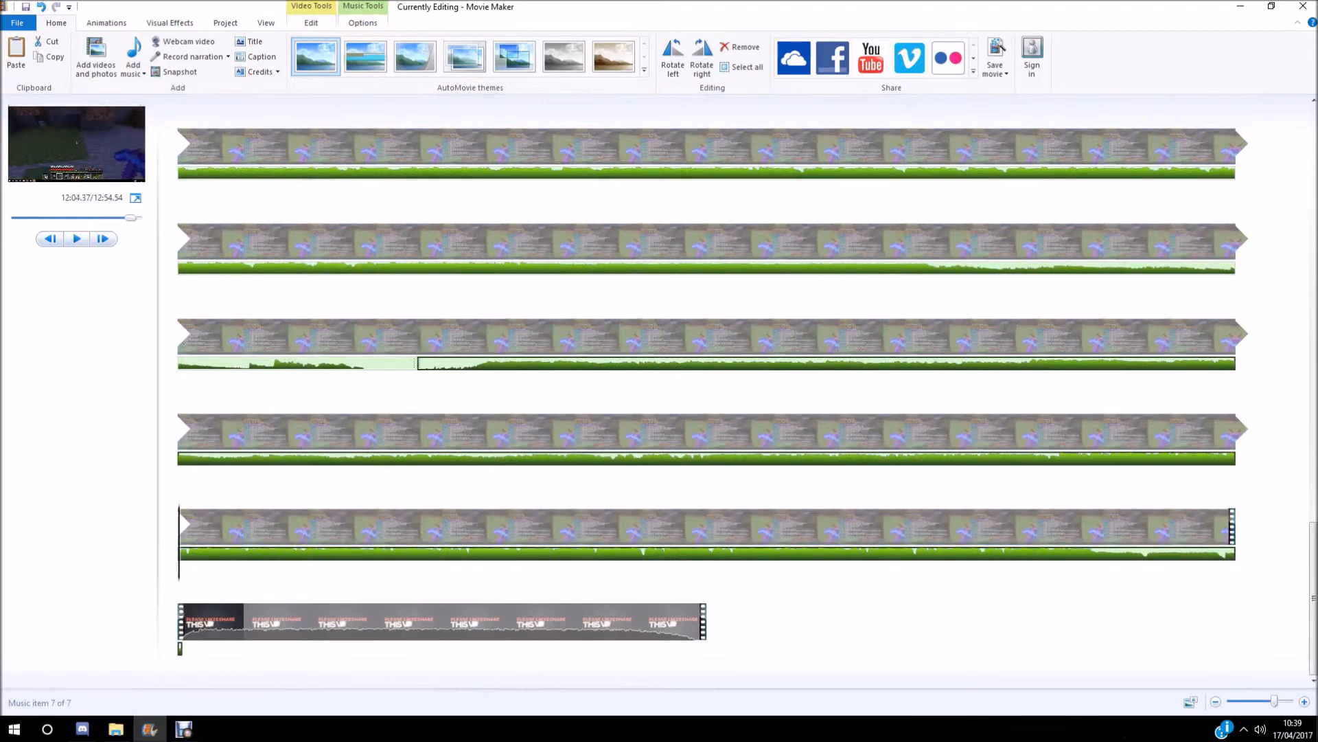
key("space")
key("space")
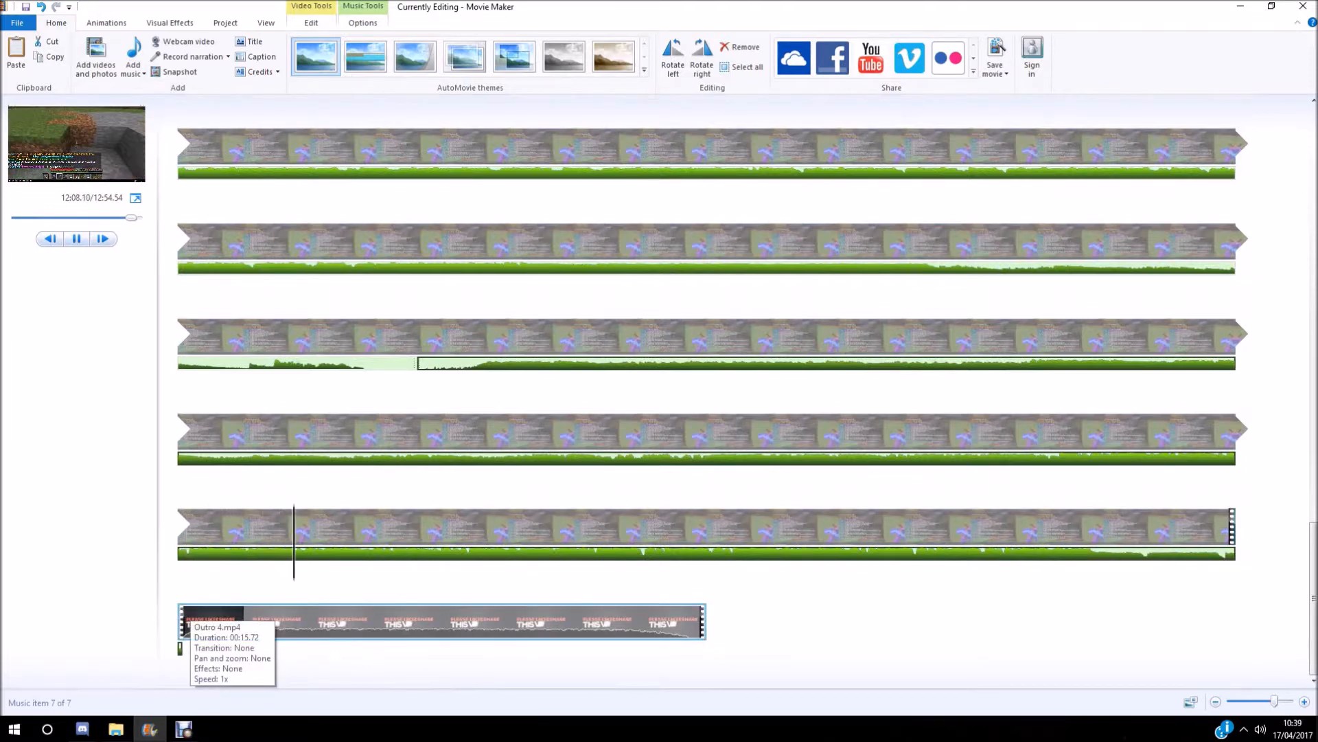
left_click(183, 729)
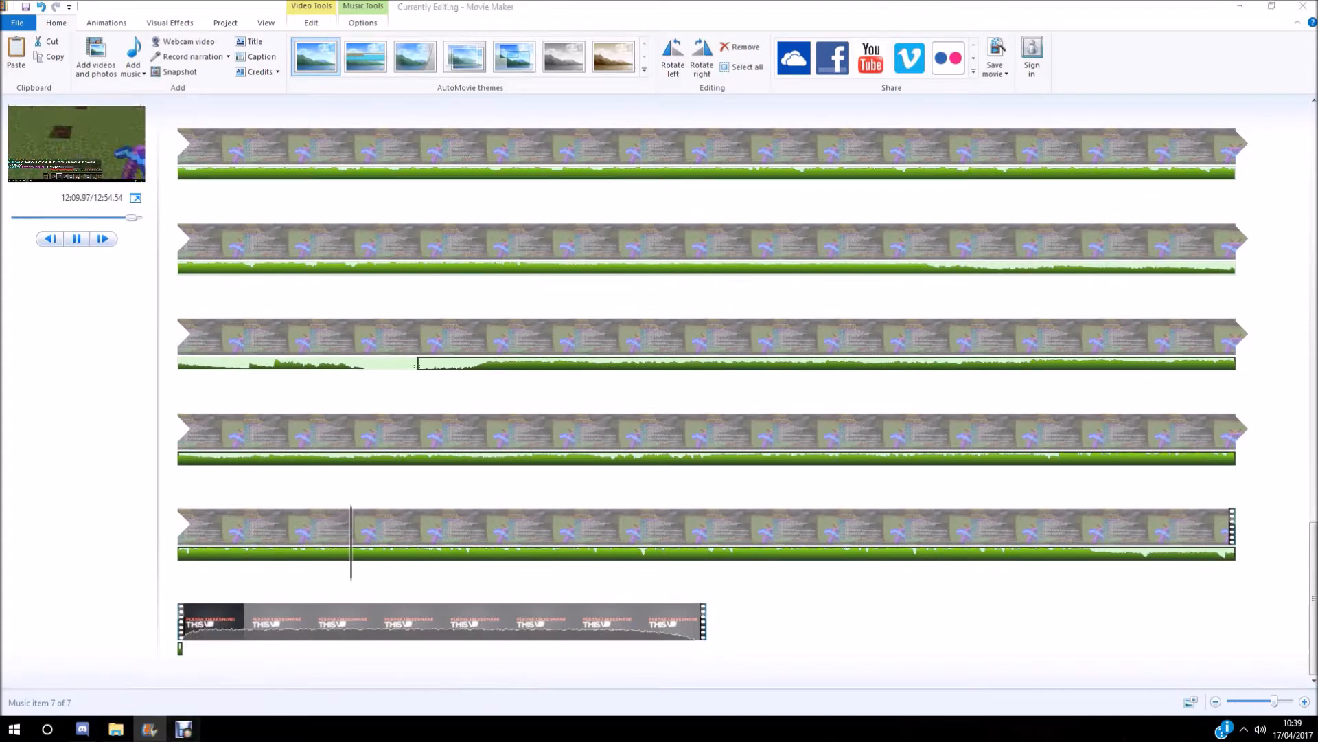
key("alt+Tab")
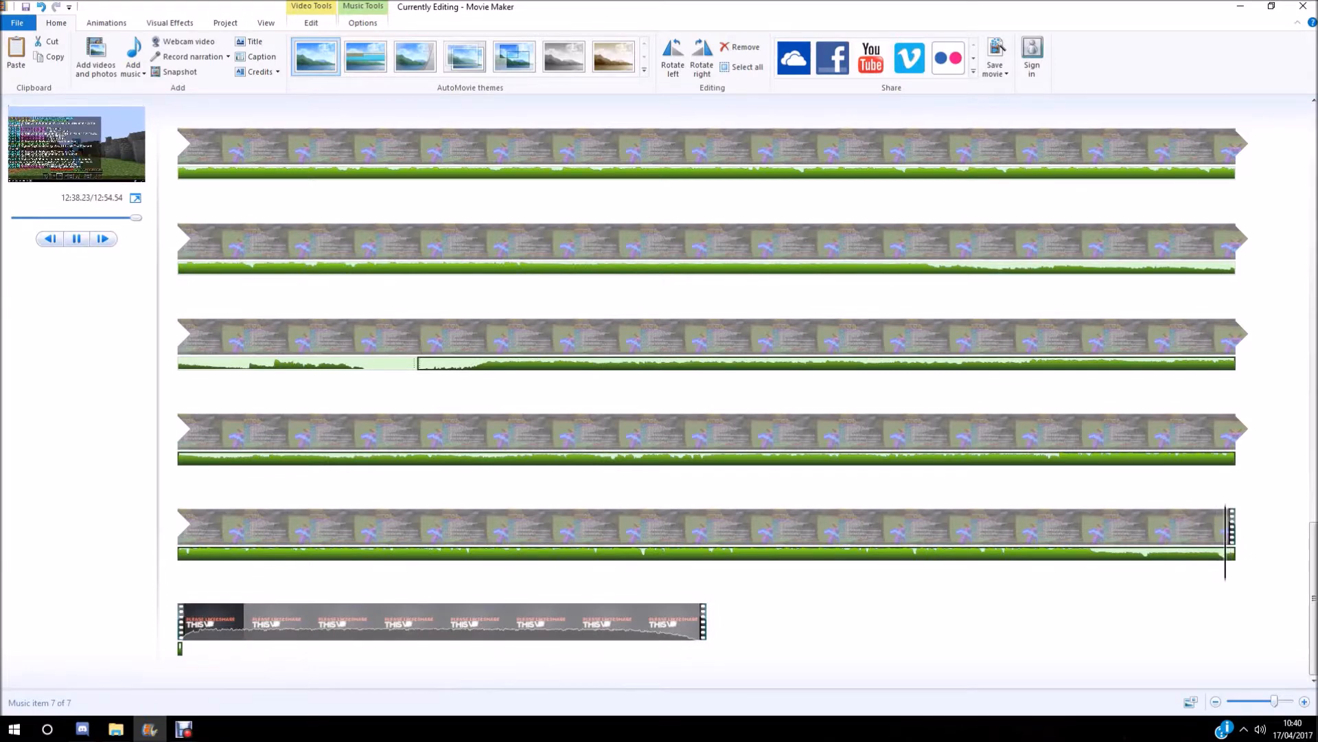
Step: Split the last music track at 12:04.37 and near 12:38.43, and delete the short piece at its end
left_click(179, 554)
key("m")
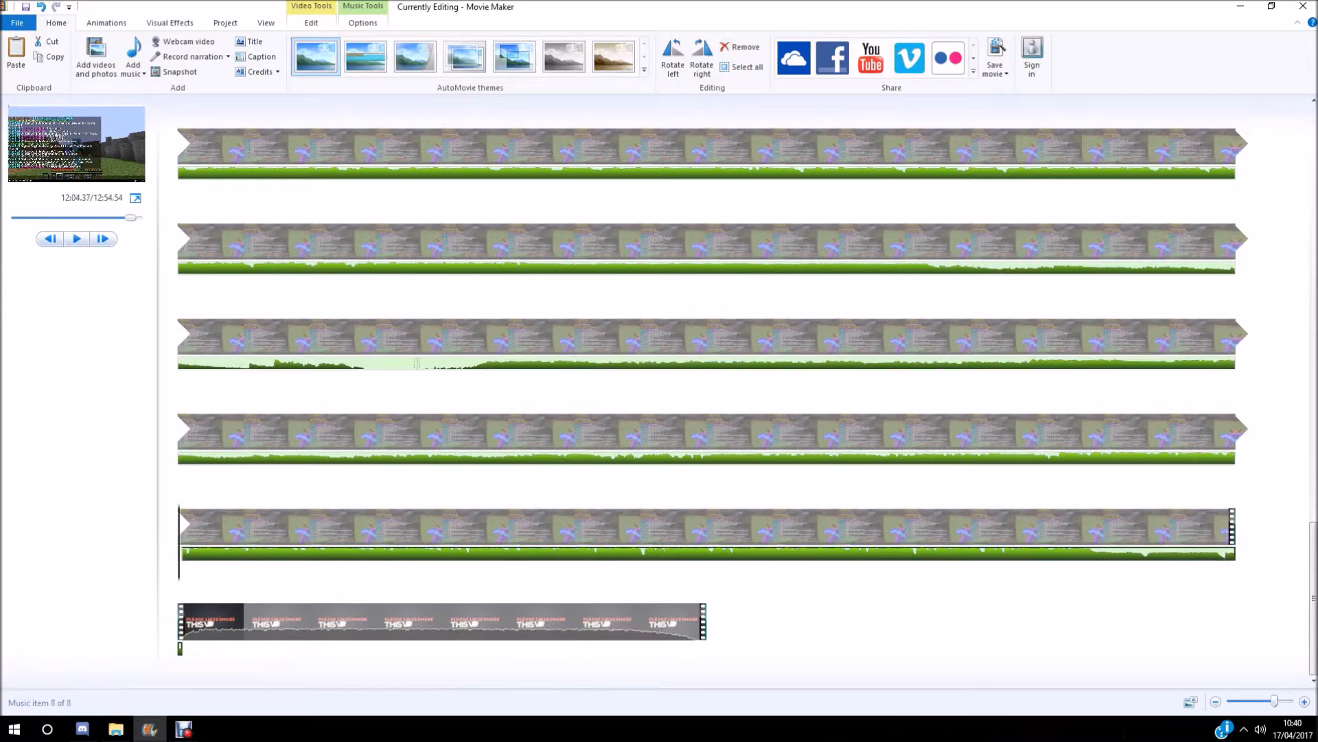
left_click(1165, 543)
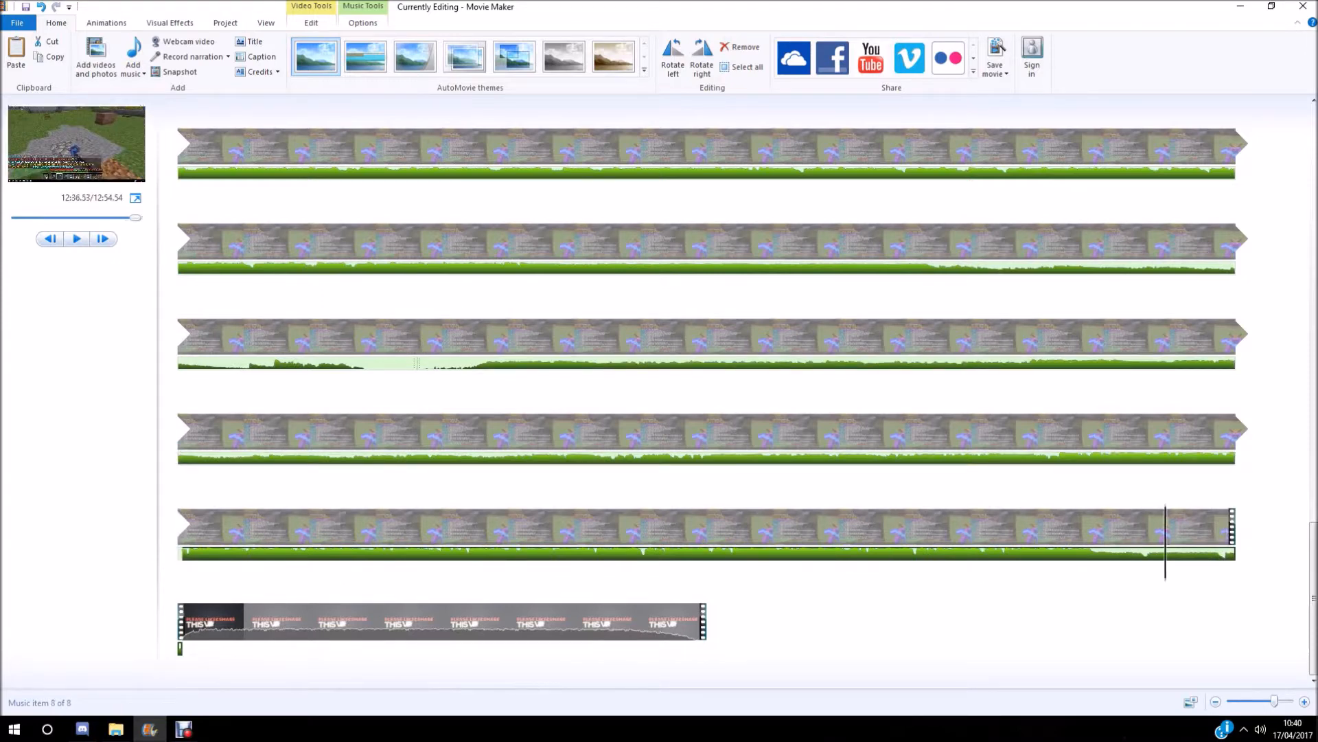
left_click_drag(1219, 543, 1226, 543)
key("m")
left_click(1227, 529)
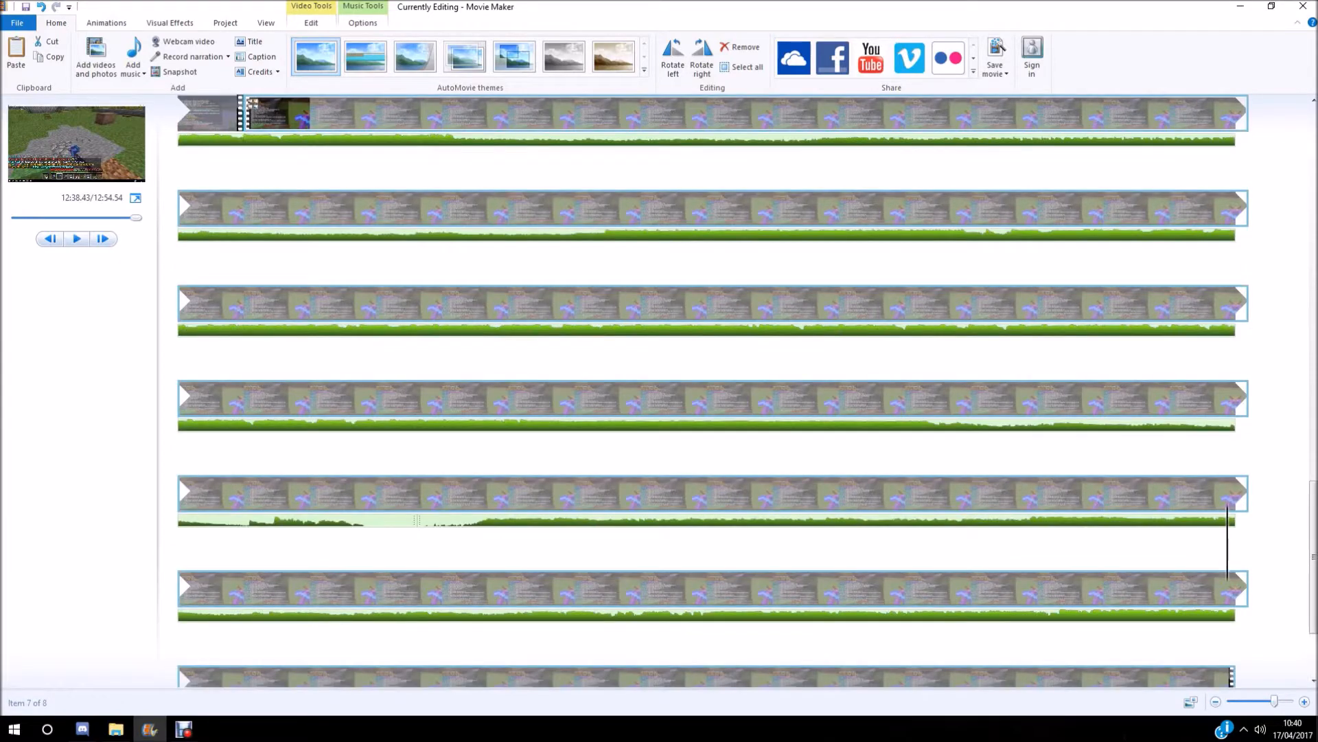
scroll(713, 391, "down", 3)
left_click(1230, 554)
key("Delete")
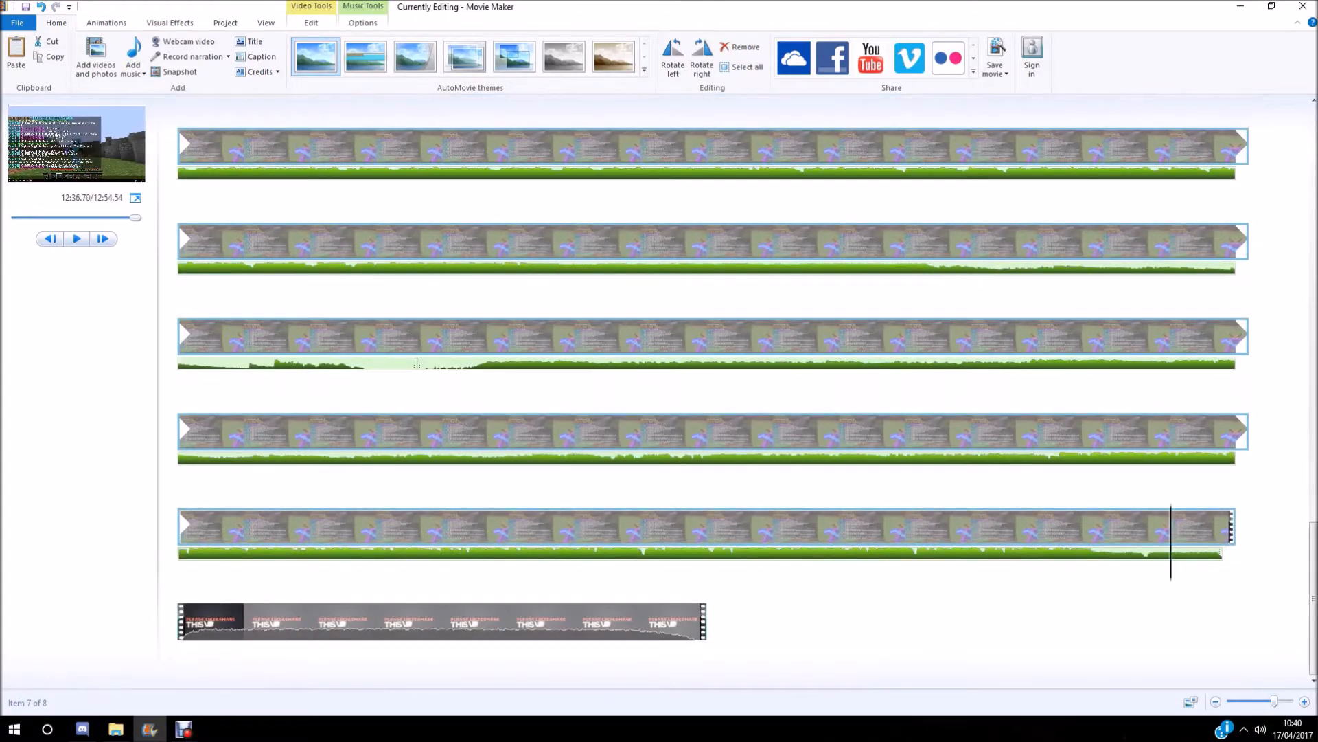
Step: Play back the end of the shortened last music track and its transition into the outro
left_click(1050, 546)
key("space")
key("space")
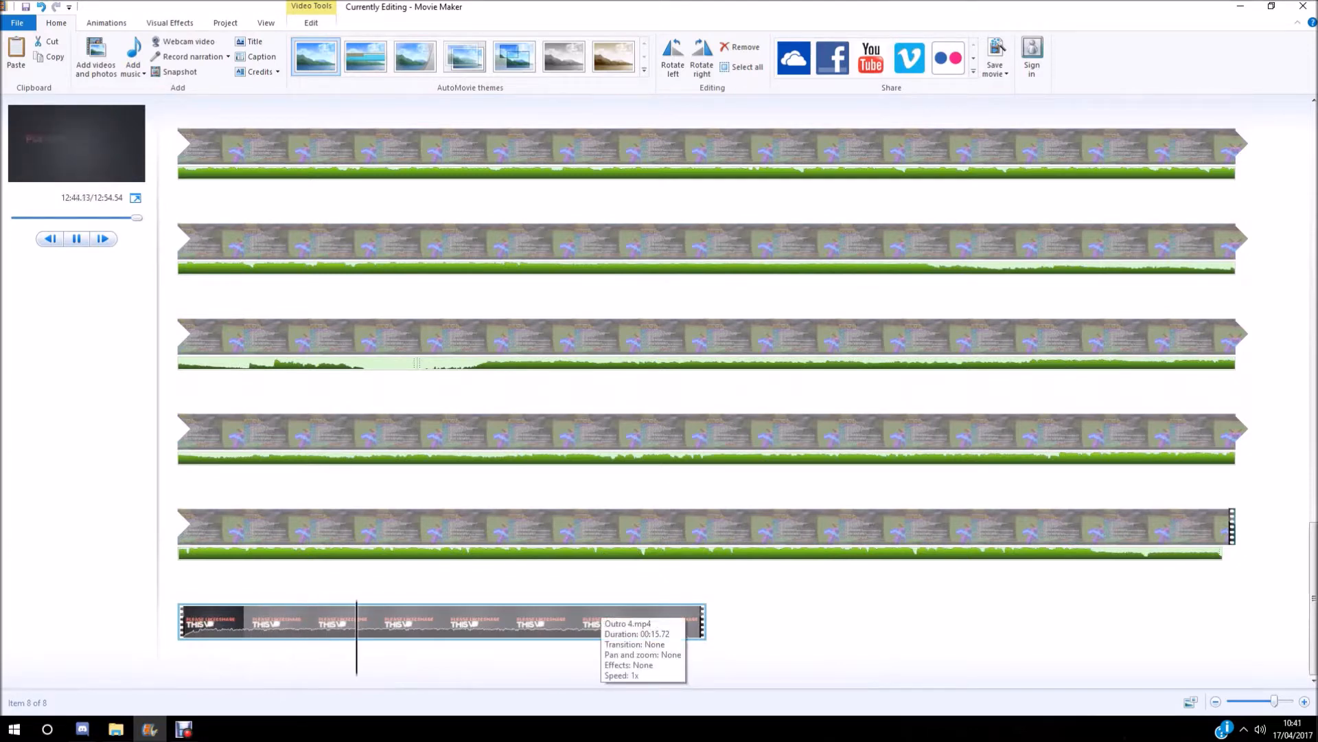
key("space")
Step: Replay the start of the outro and step back frame by frame to its beginning at 12:38.83
left_click_drag(311, 639, 215, 639)
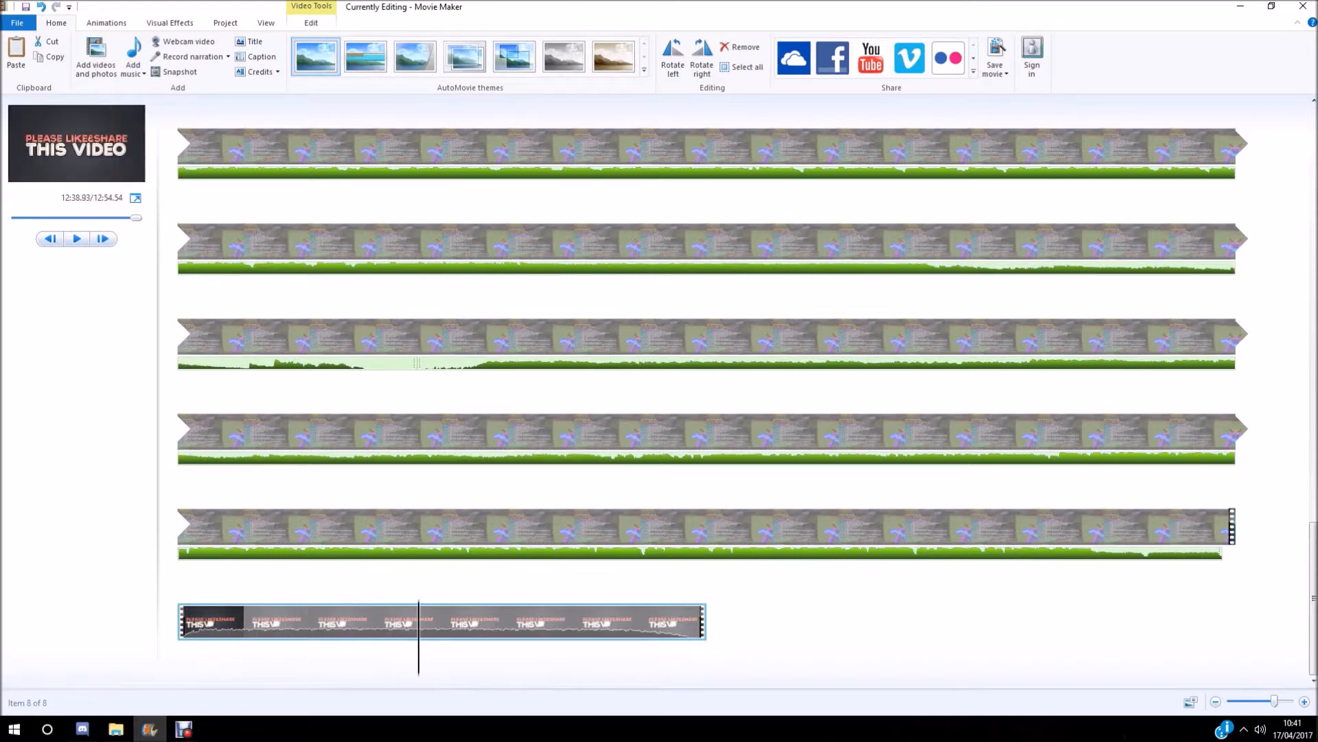
left_click_drag(177, 656, 178, 655)
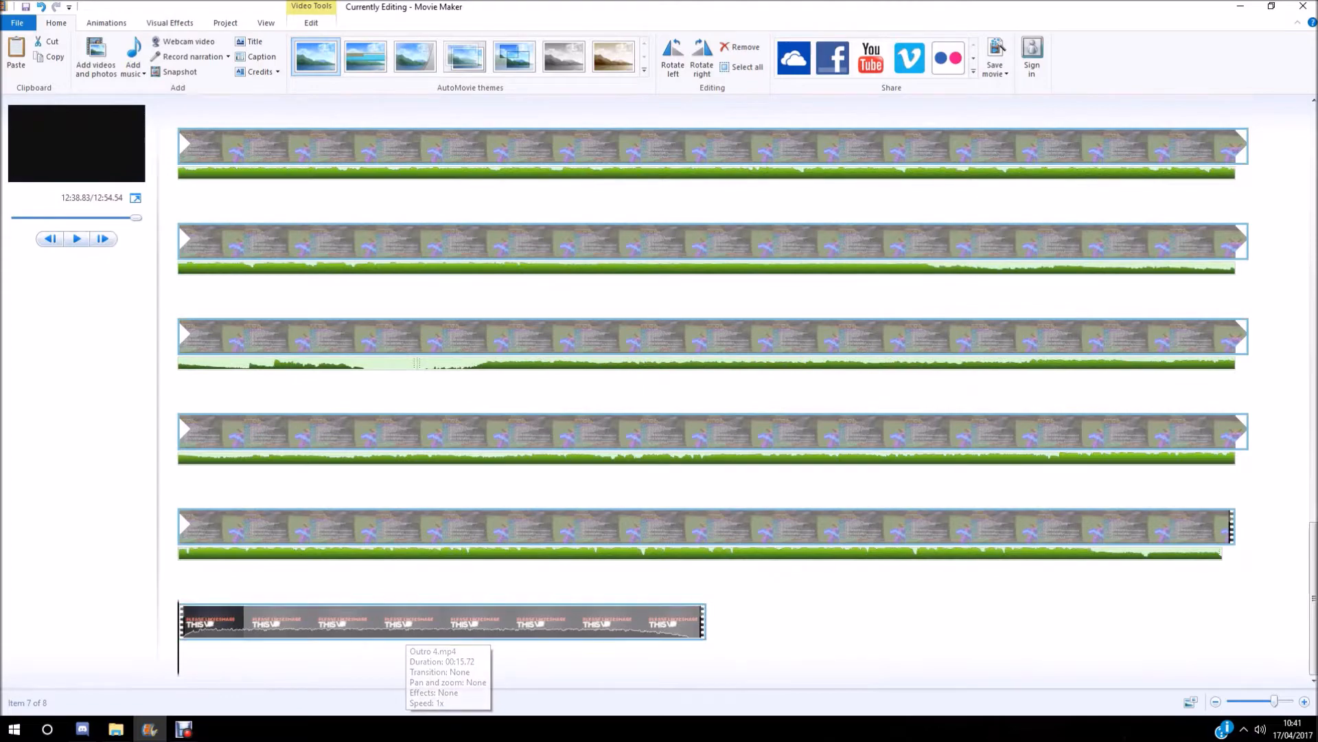
key("space")
key("space")
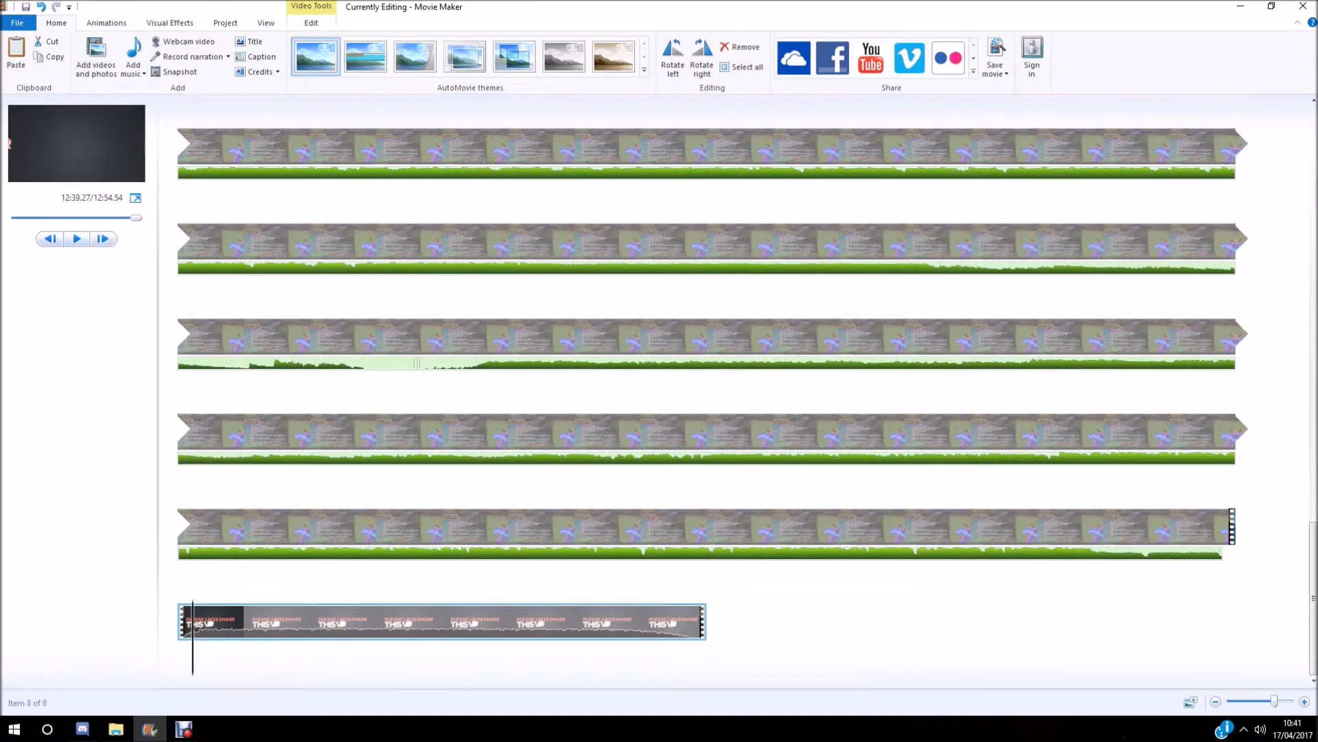
key("Left")
key("Right")
key("Left")
key("Left")
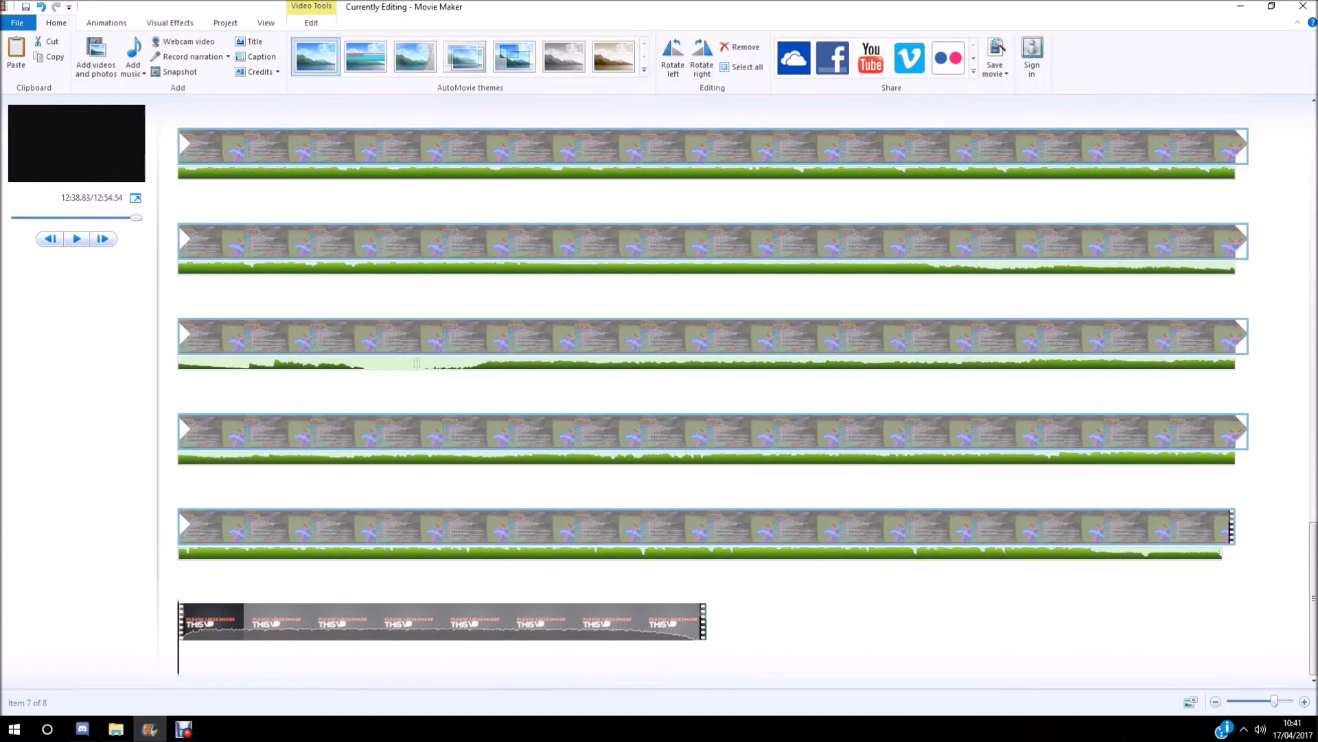
Step: Reduce the timeline scale so the whole project fits in view
scroll(579, 528, "up", 15)
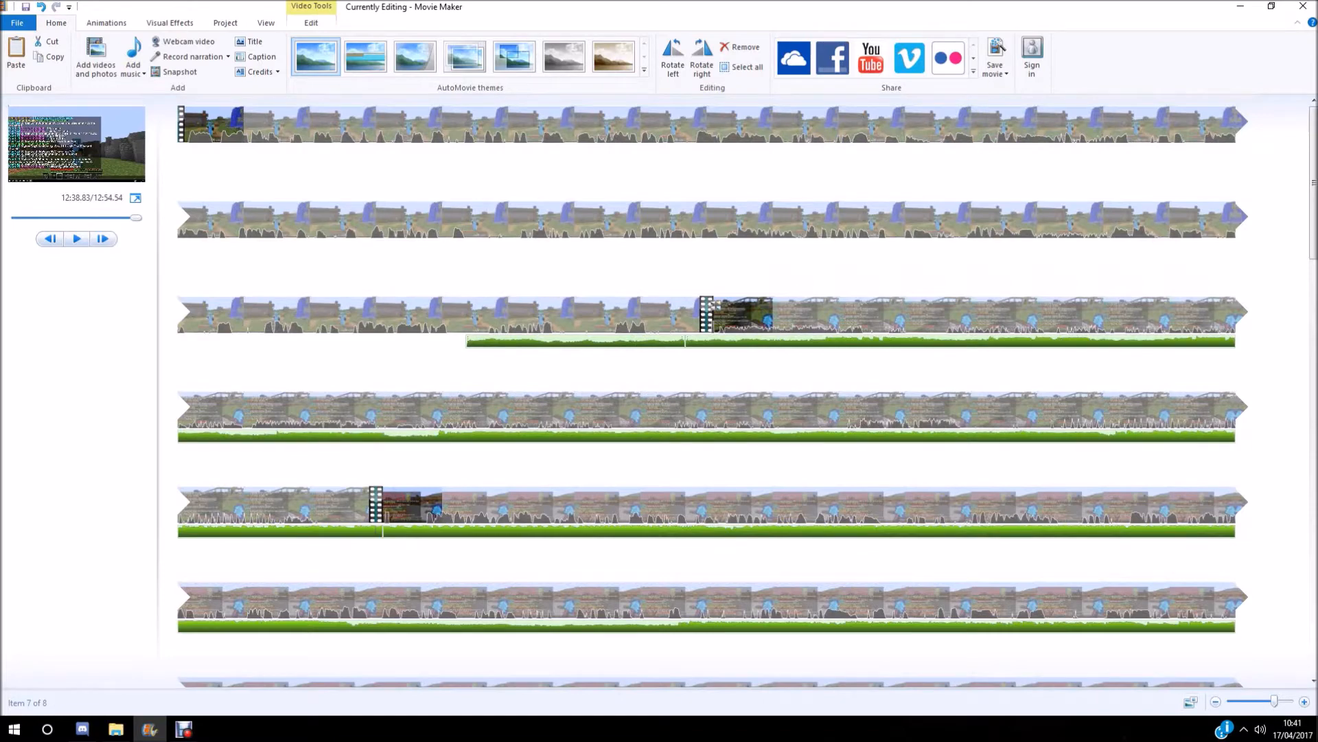
left_click_drag(1274, 701, 1253, 701)
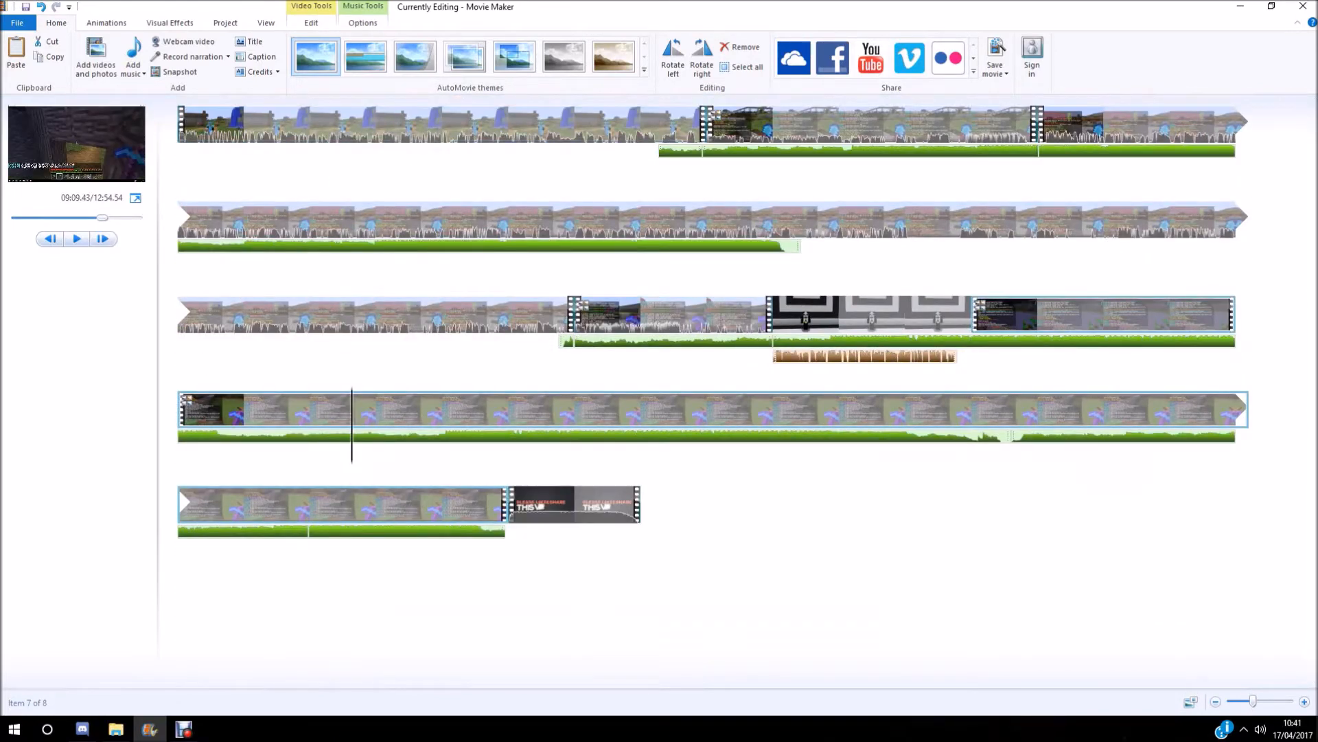
Step: Play back the first few seconds of the movie from its start
left_click_drag(102, 218, 12, 218)
left_click(77, 239)
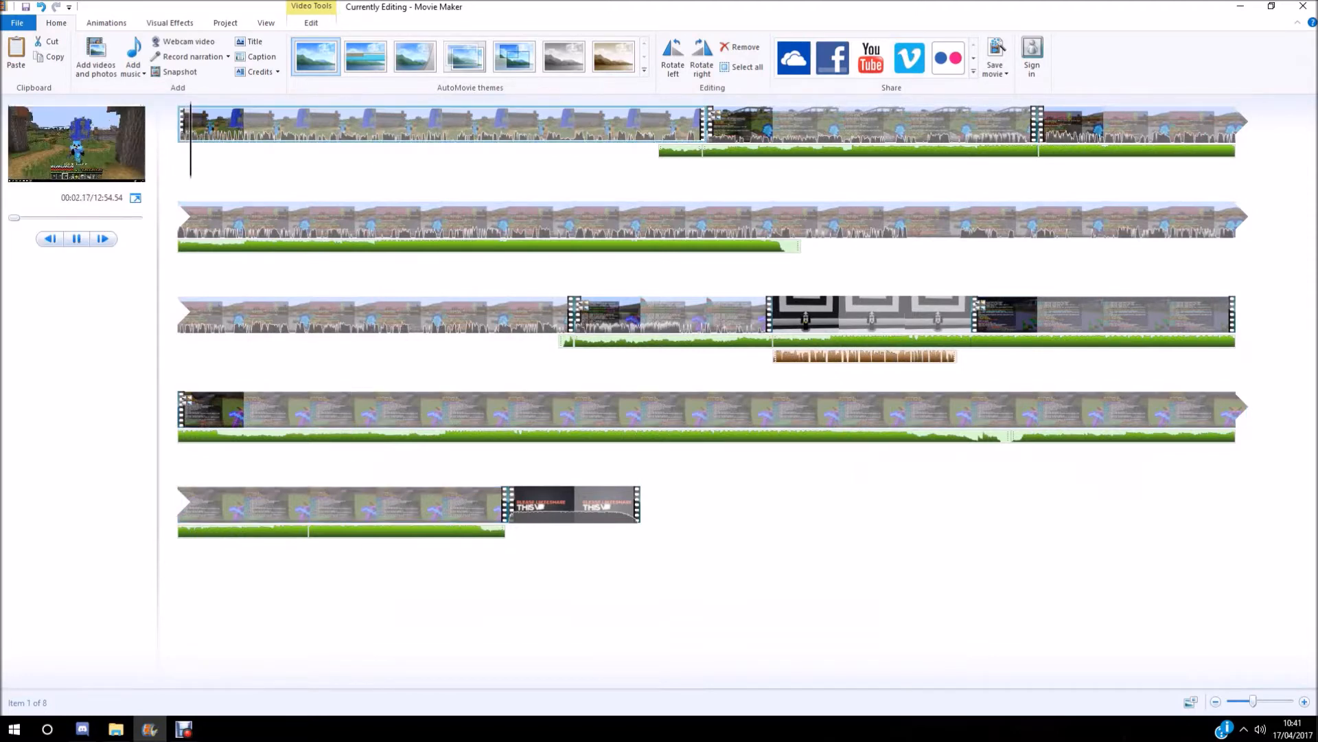
key("space")
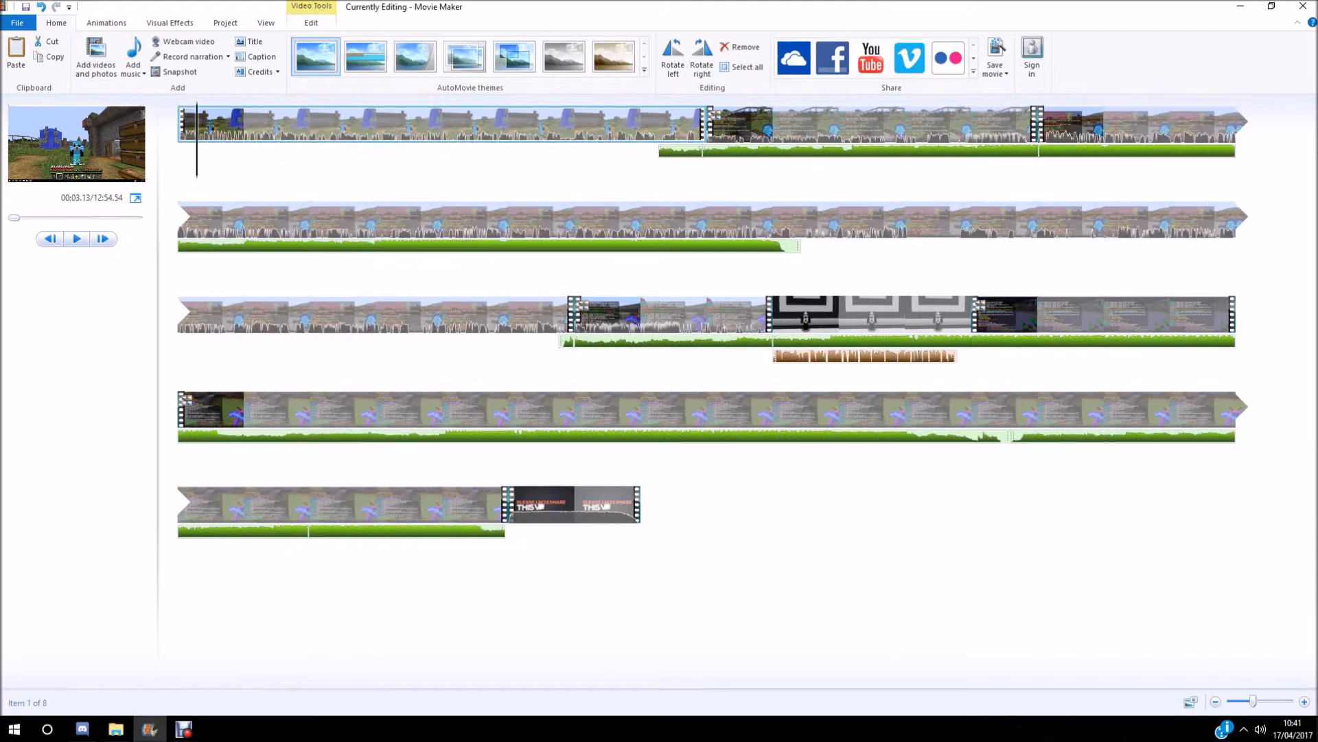
Step: Play the end of the last gameplay clip from 12:35.87 into the start of the outro
left_click_drag(197, 154, 502, 515)
left_click(491, 519)
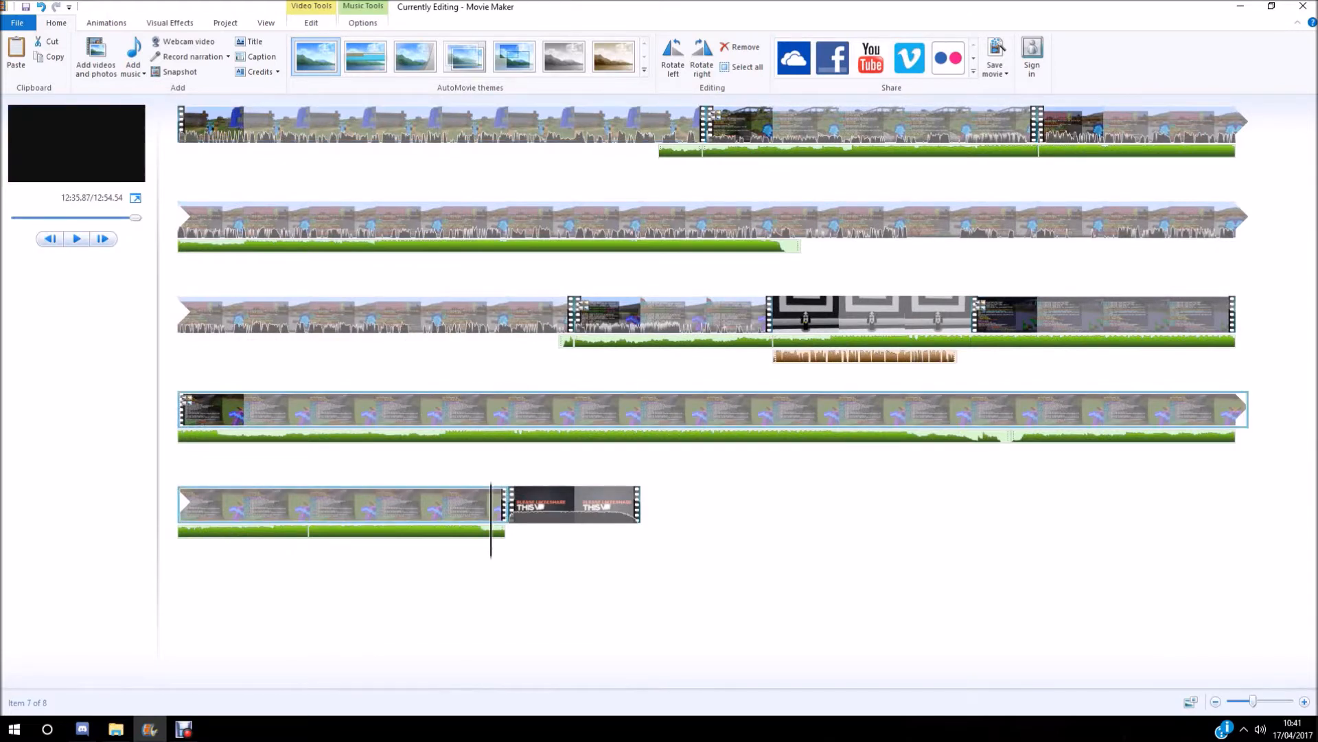
key("space")
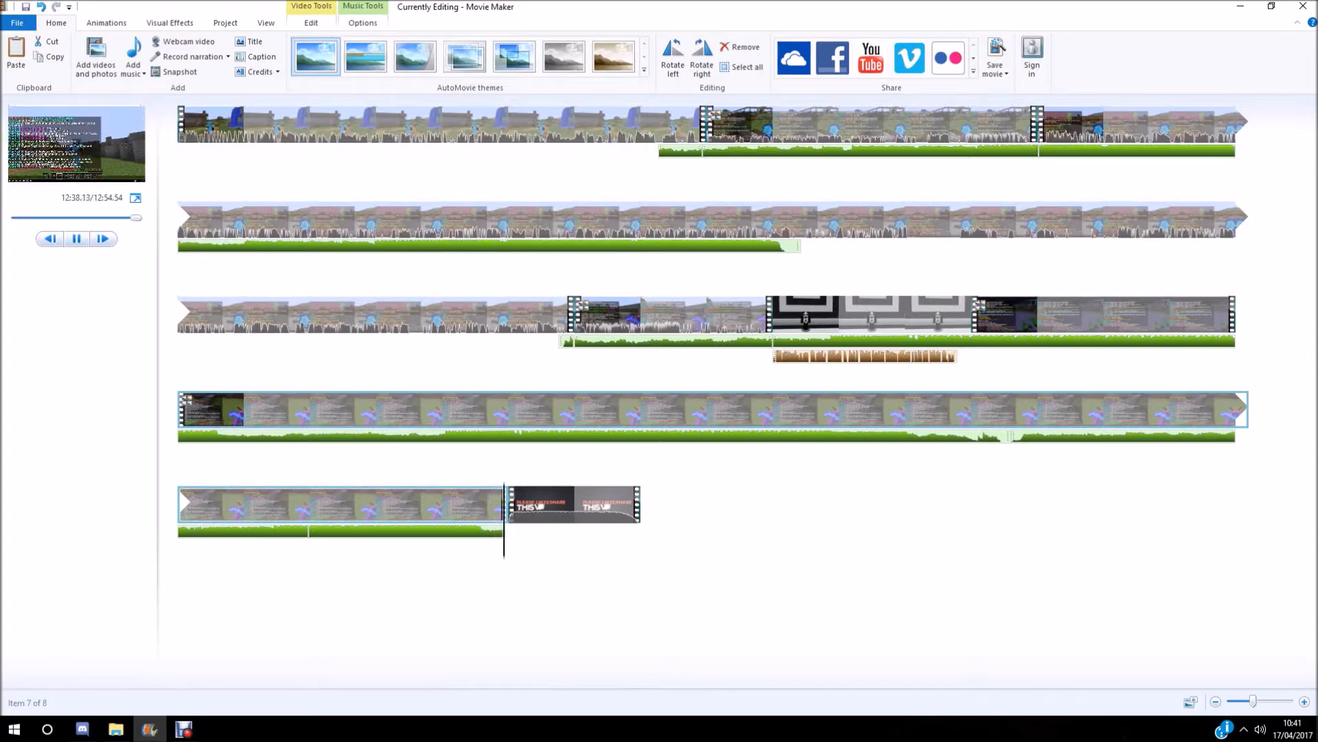
key("space")
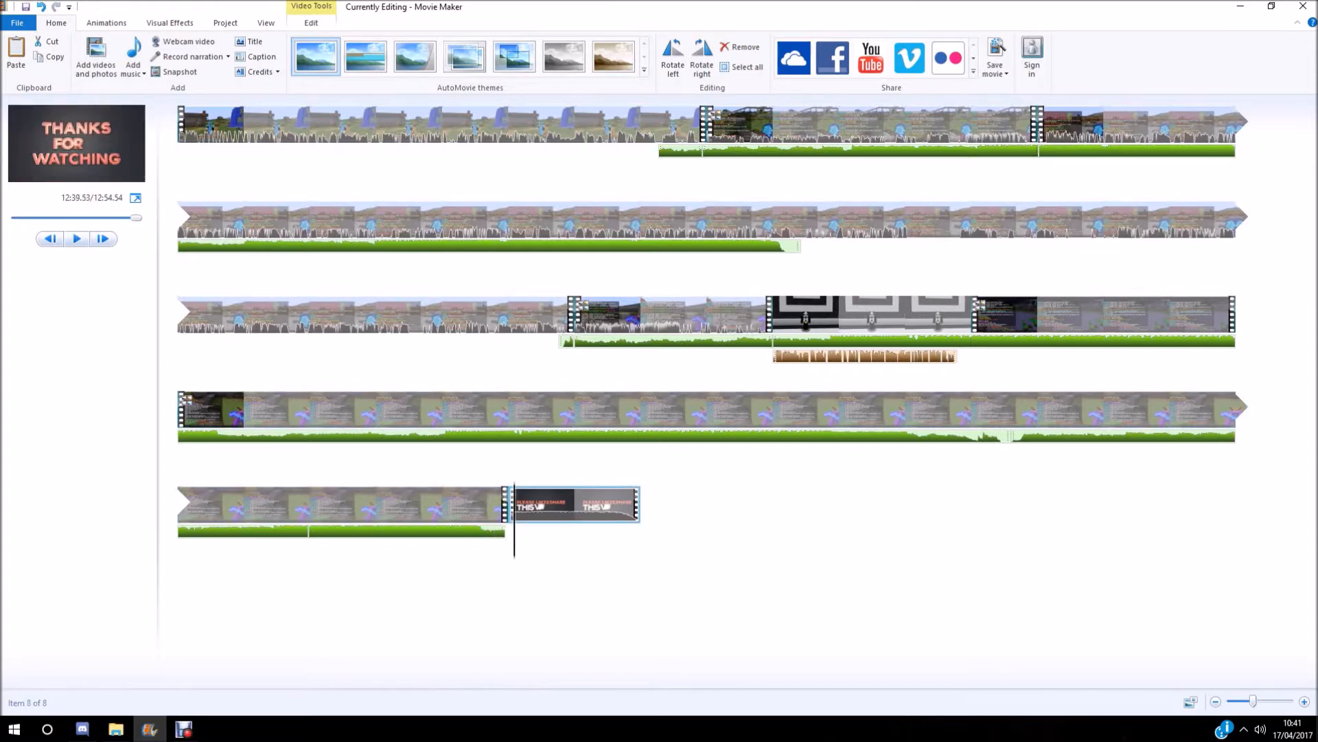
Step: Replay the transition between the last gameplay clip and the outro at a larger timeline scale, stopping at 12:38.30
scroll(713, 390, "up", 2)
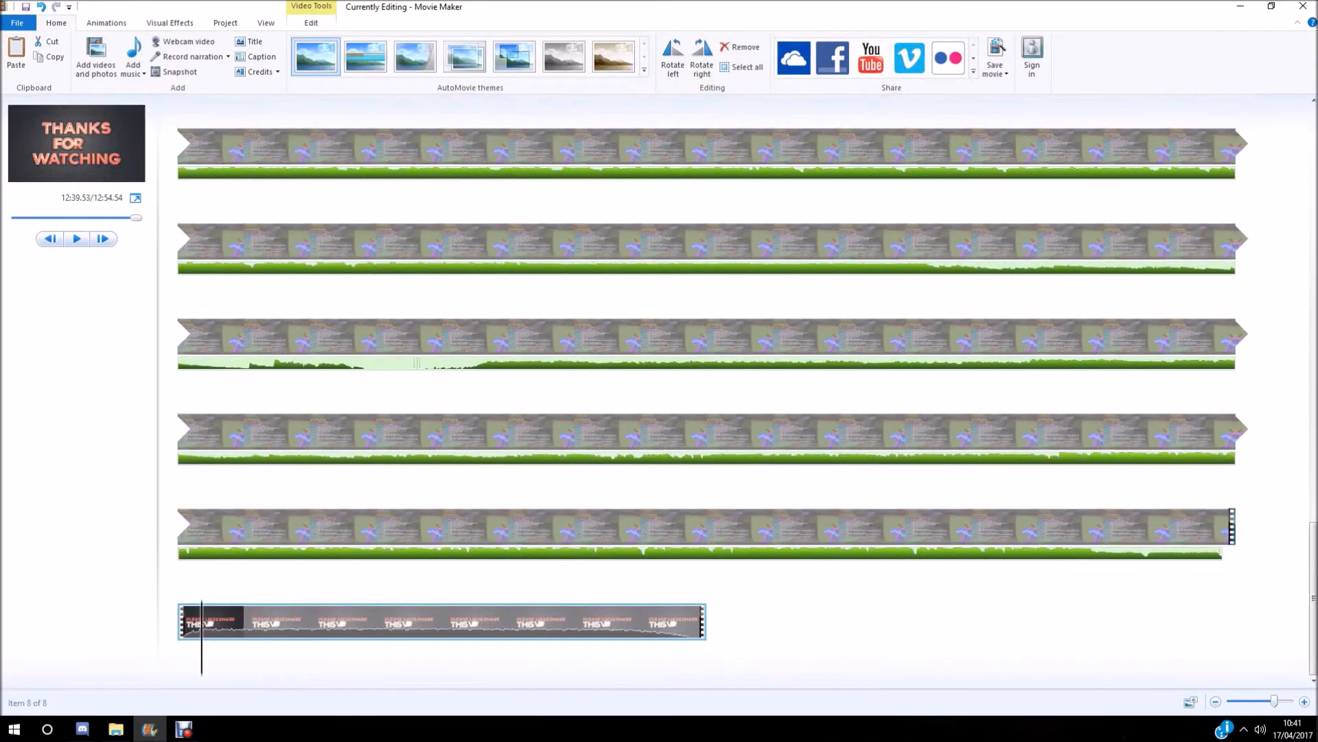
left_click_drag(202, 645, 1199, 549)
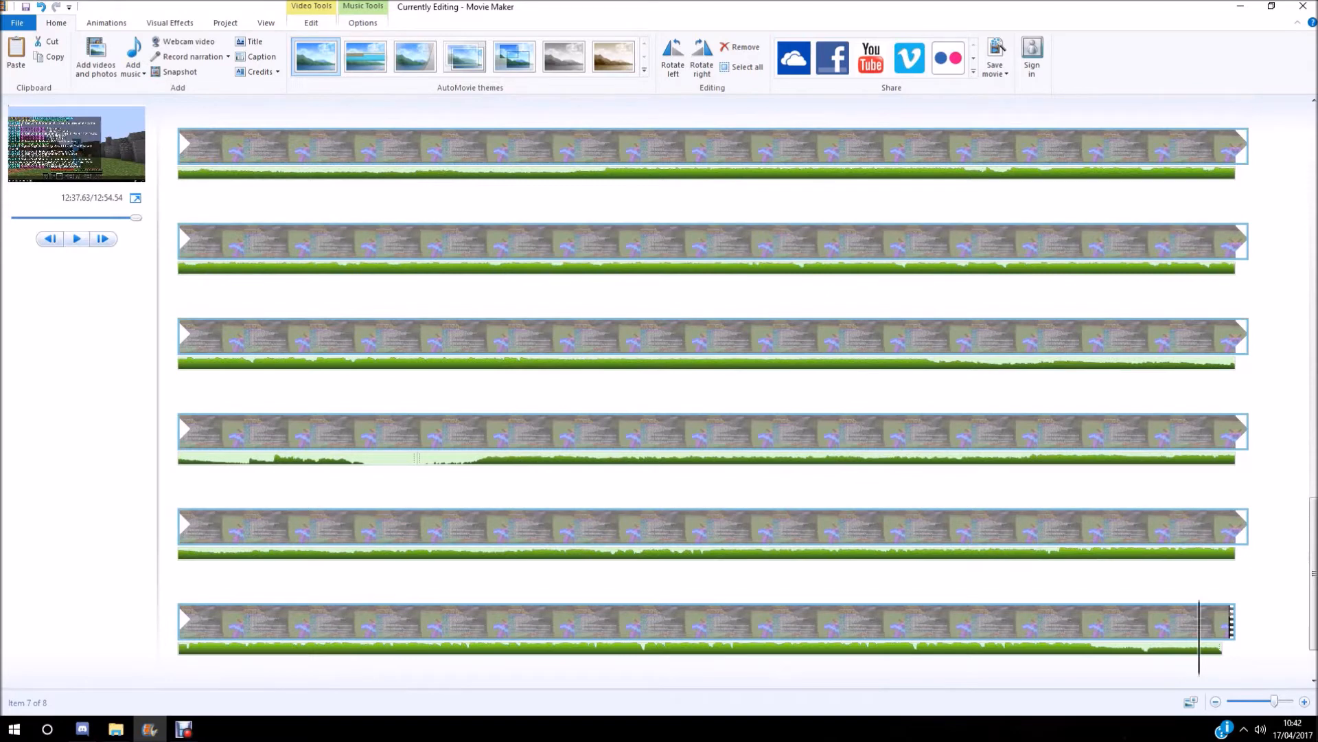
key("space")
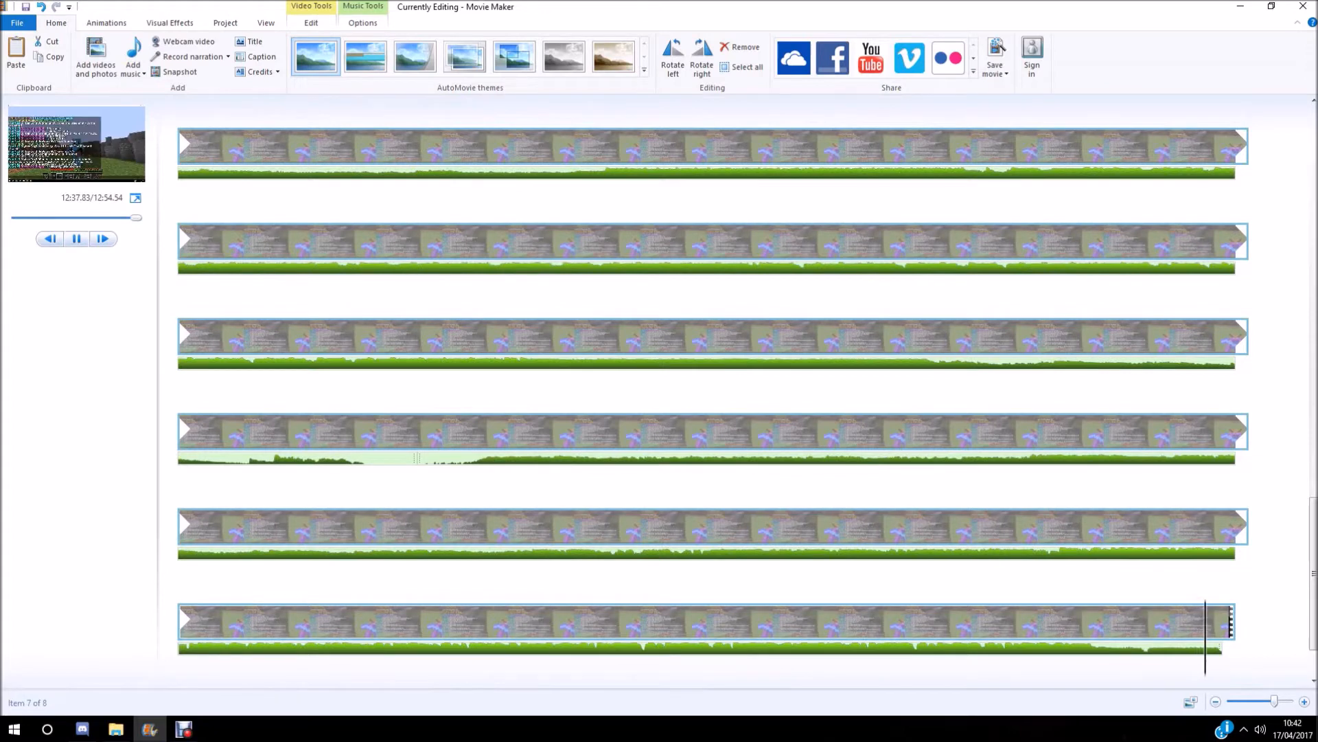
key("space")
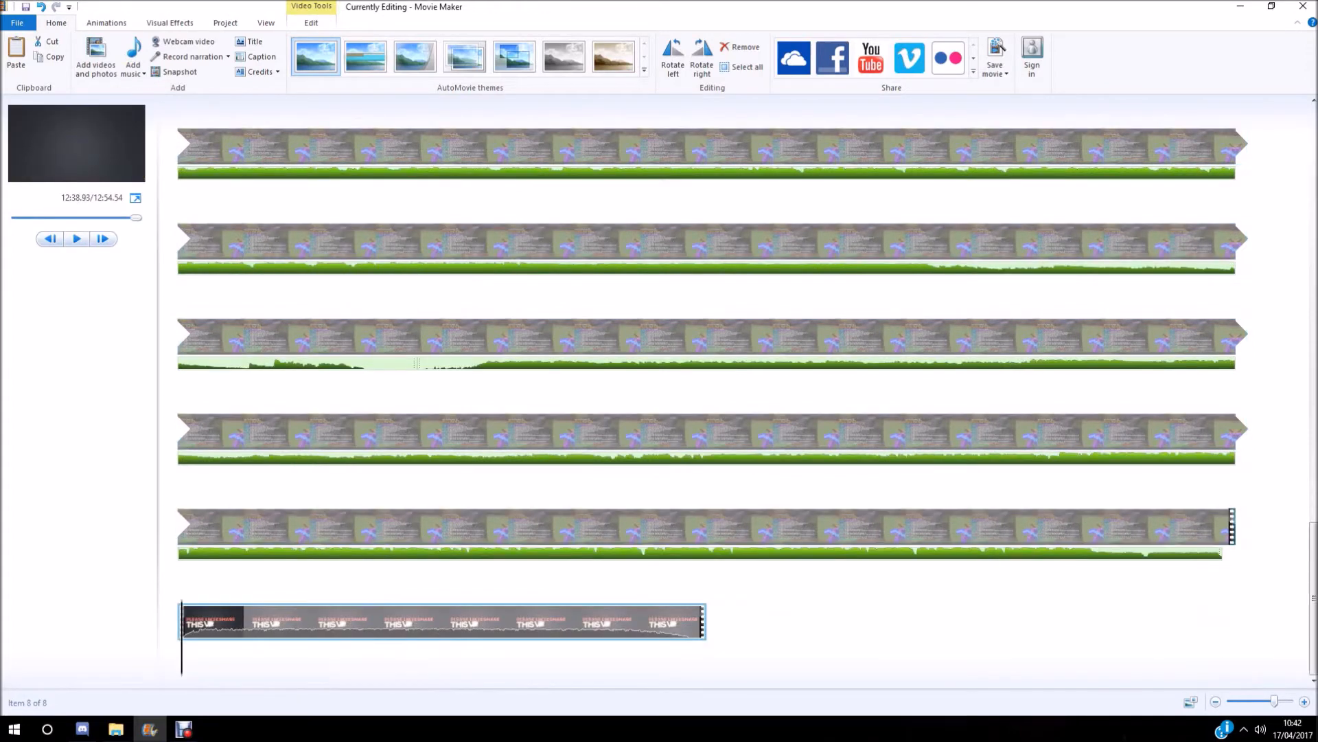
left_click(1104, 527)
key("space")
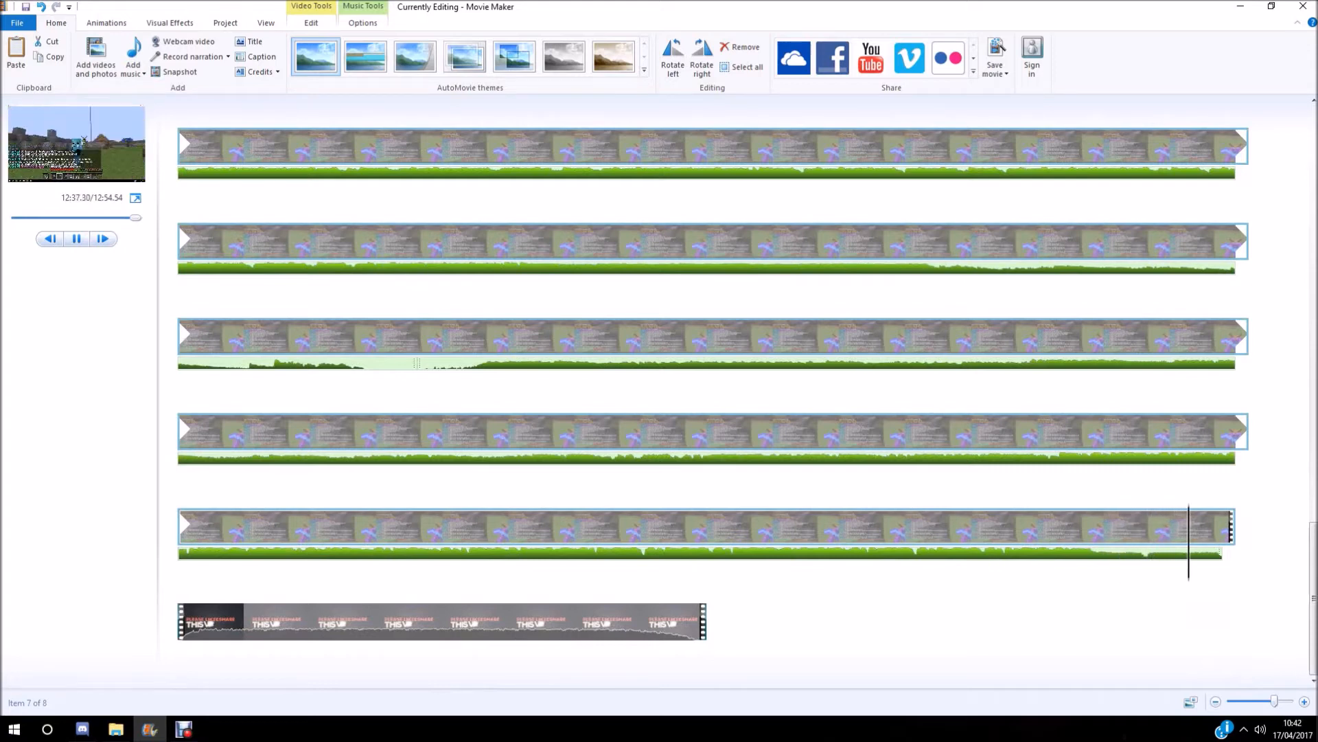
key("space")
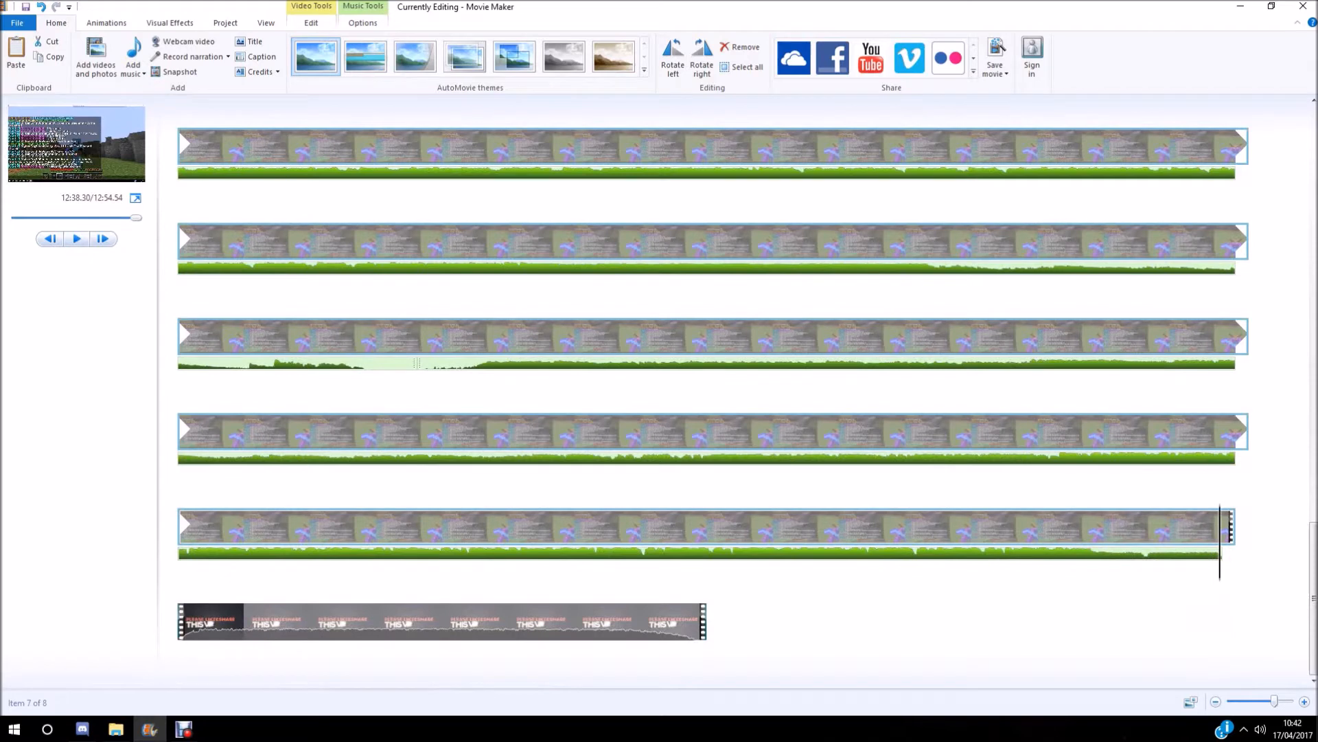
Step: Split the last gameplay clip near 12:38.30 and delete the short piece before the outro
left_click_drag(1220, 543, 1214, 542)
key("m")
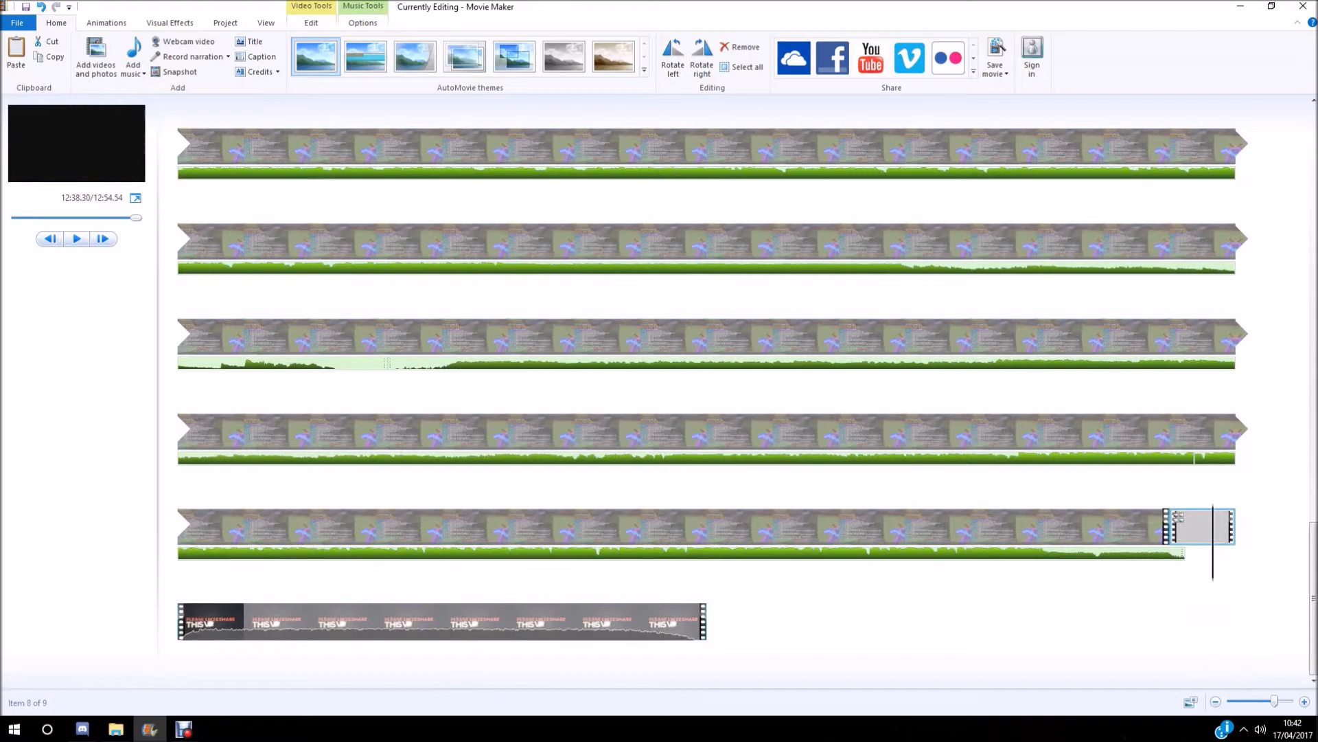
key("Delete")
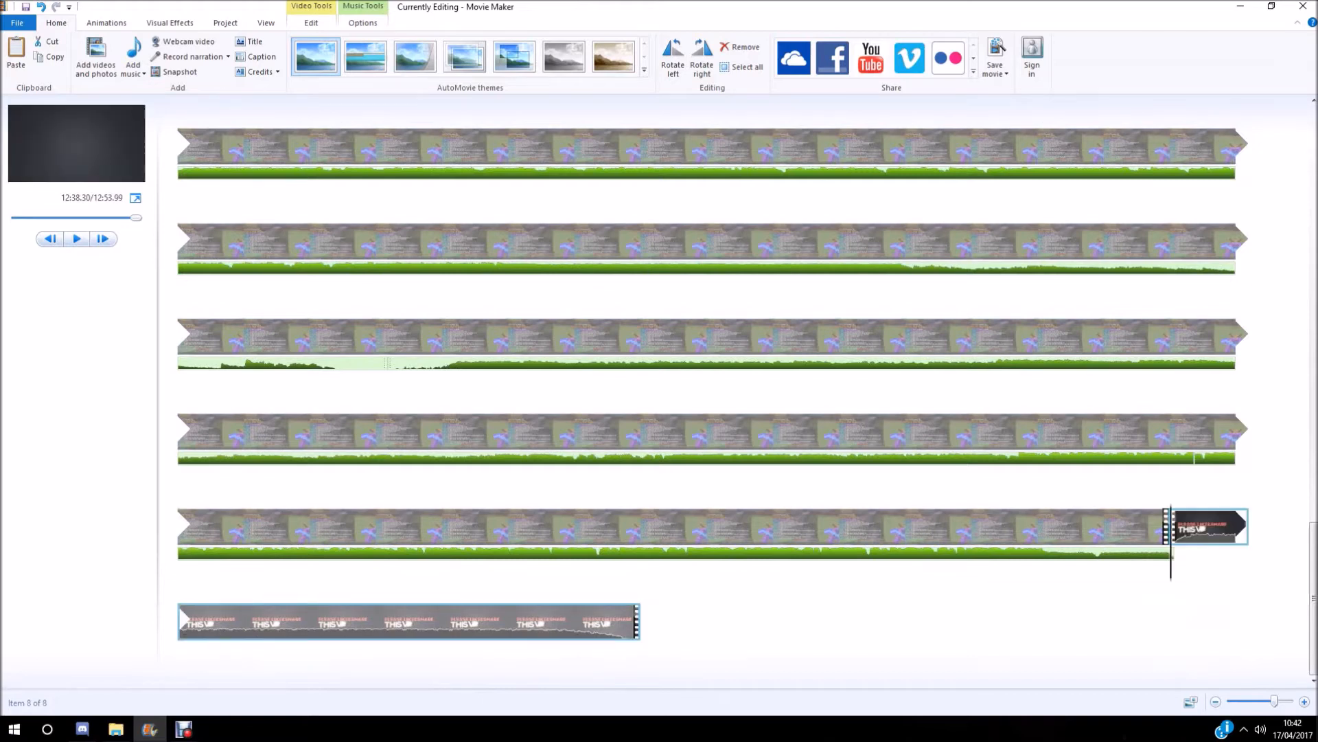
Step: Play back the trimmed transition into the outro from 12:37.63
left_click_drag(1170, 542, 1150, 542)
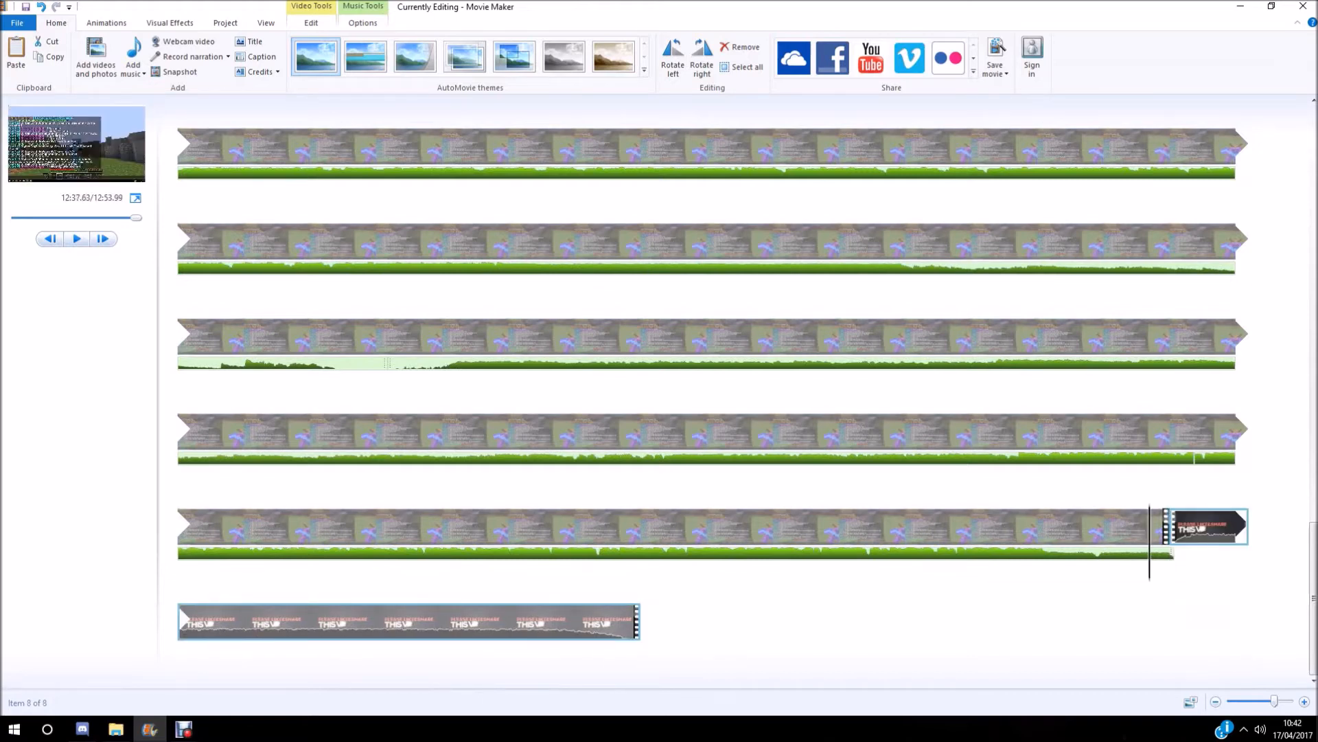
scroll(1140, 543, "down", 1)
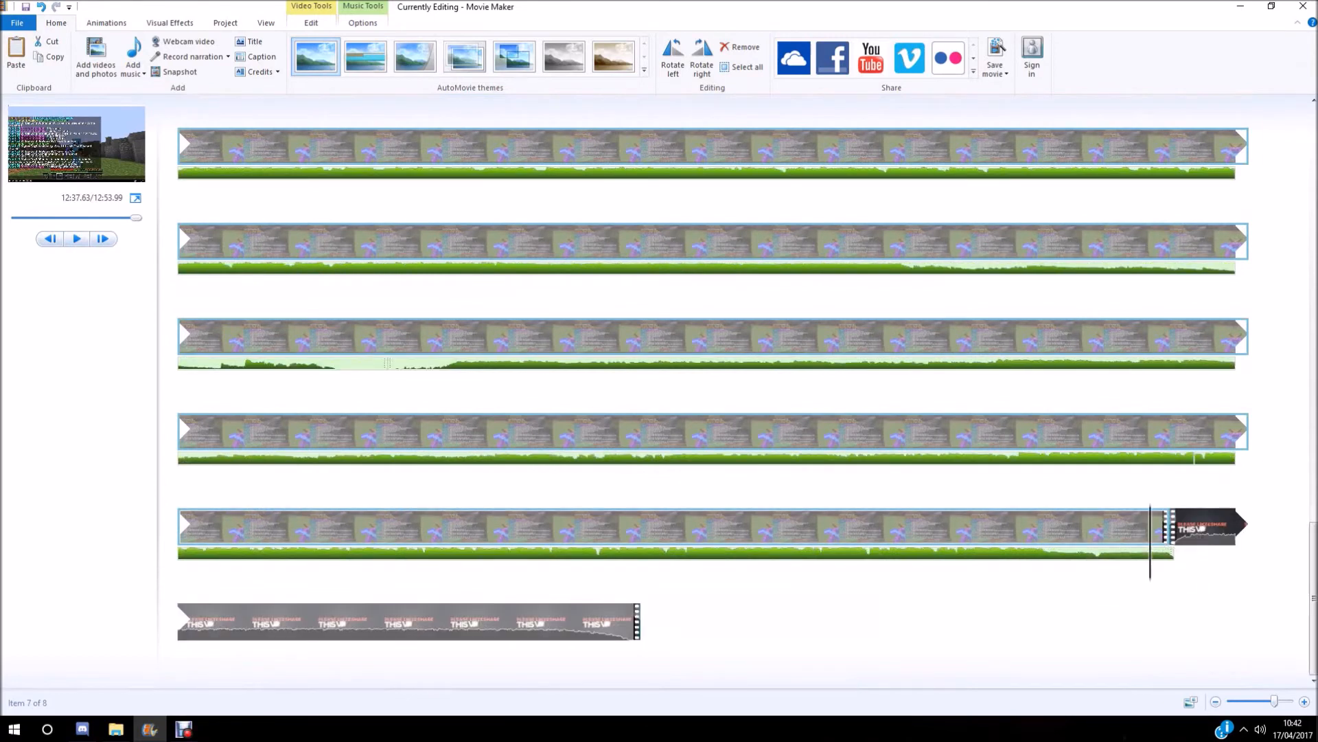
left_click(76, 238)
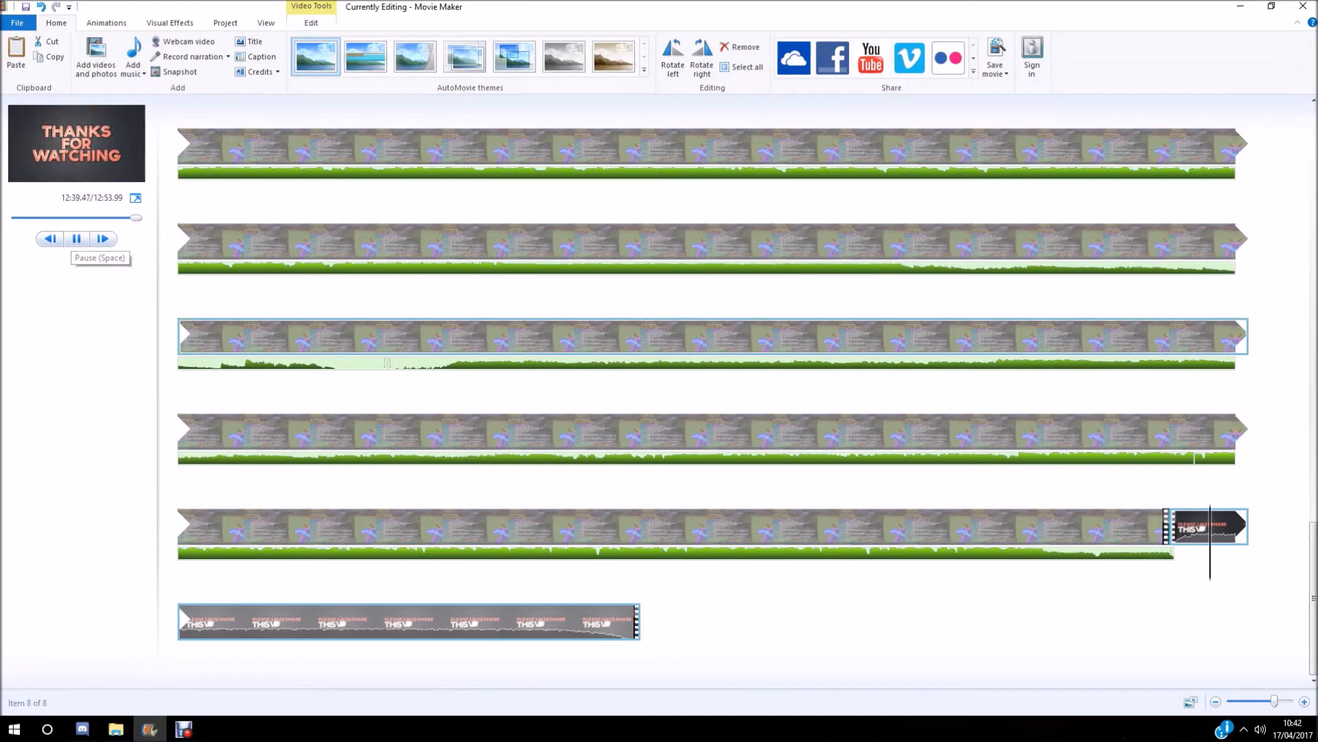
key("space")
Step: Fit the whole project in the timeline view and move the playhead to 08:42.23, near the start of the last gameplay clip
left_click_drag(1234, 543, 619, 353)
left_click_drag(136, 218, 98, 217)
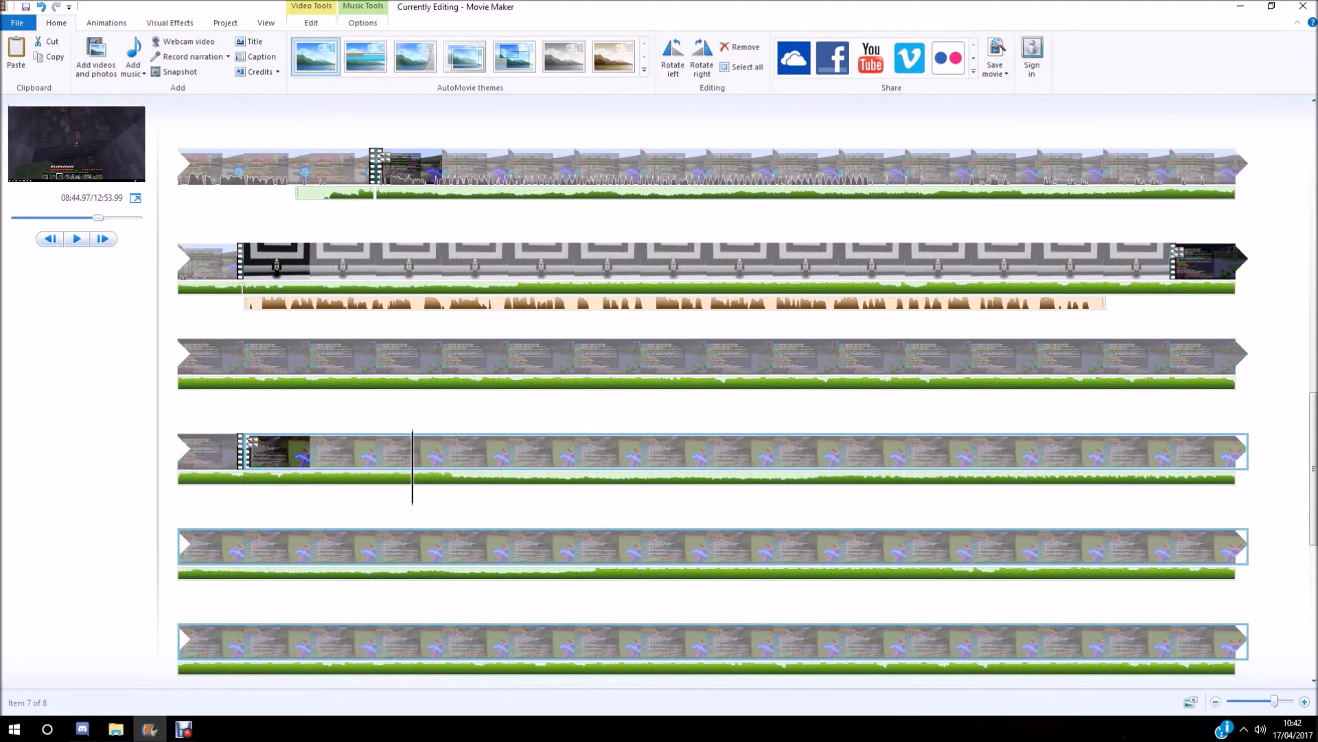
left_click(1215, 701)
left_click(1216, 701)
left_click(1215, 701)
left_click_drag(332, 330, 321, 330)
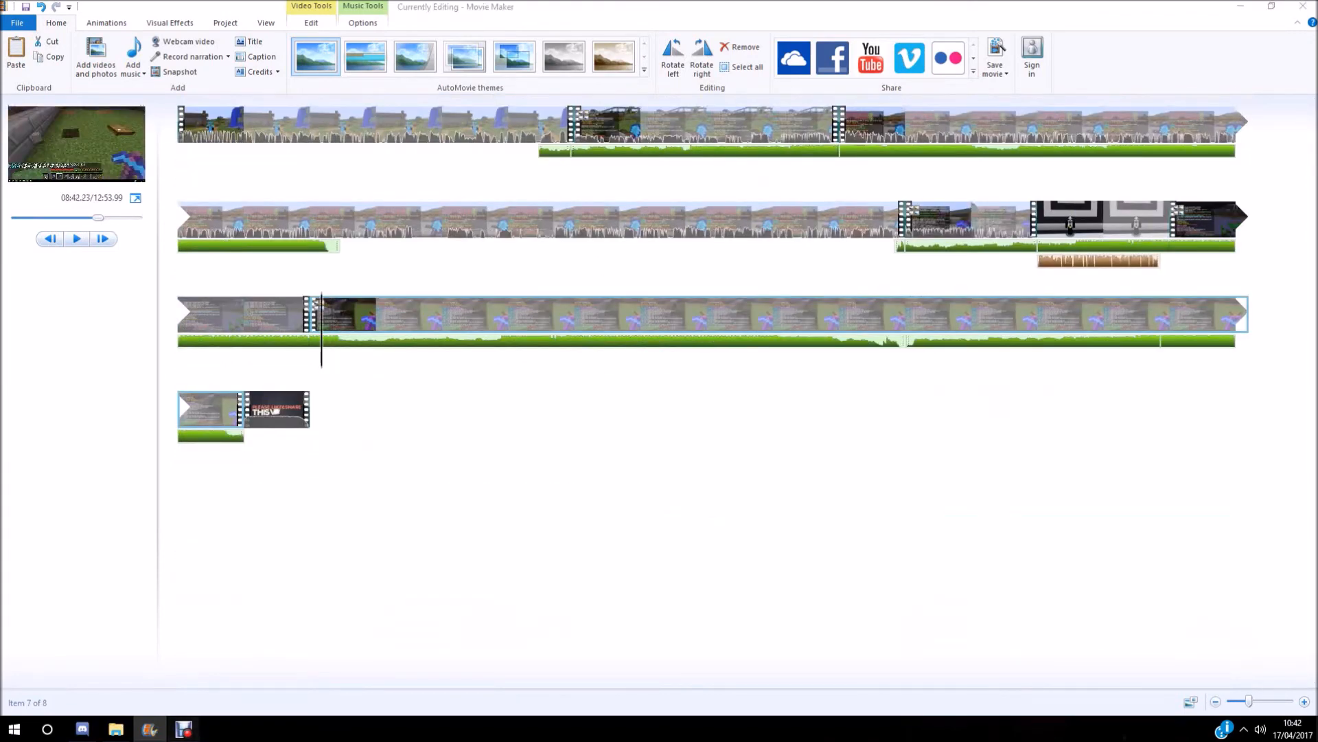
Step: Start saving the movie as a video file and choose the Need Uploading folder inside Finished Videos
mouse_move(150, 729)
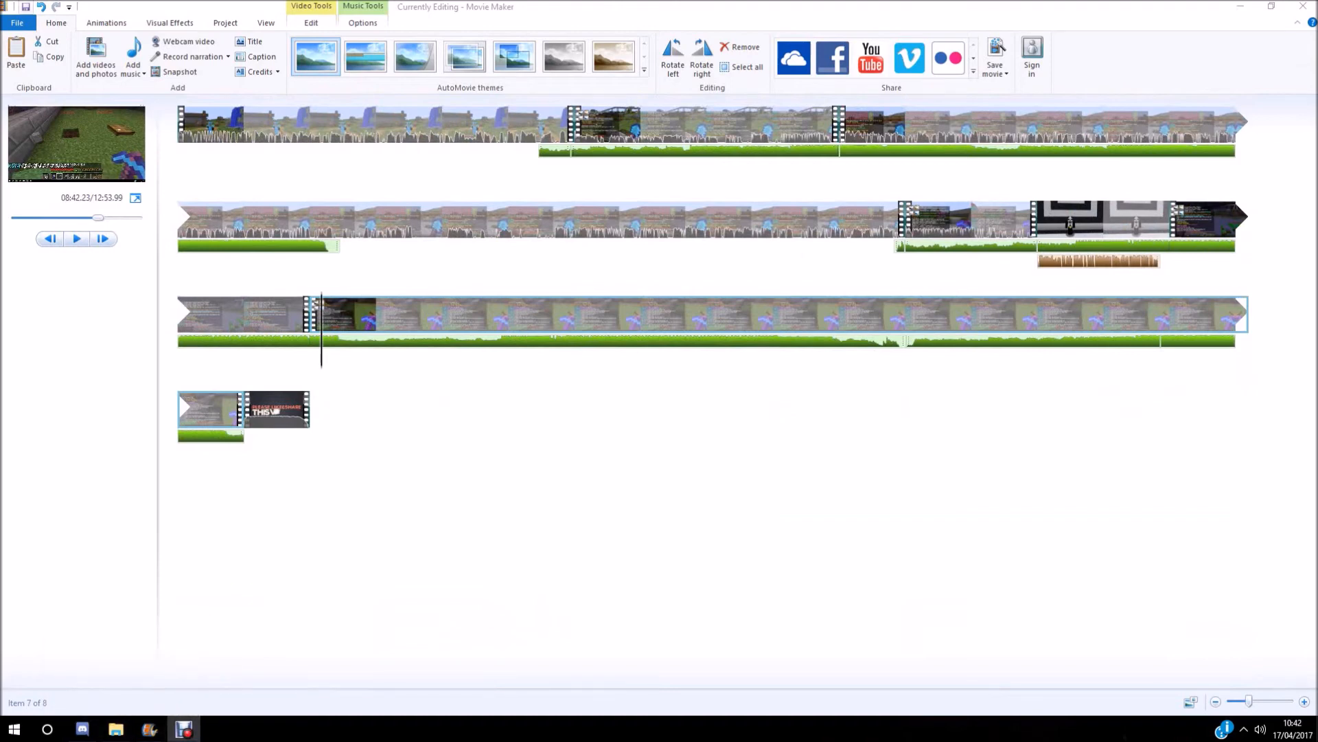
left_click(150, 729)
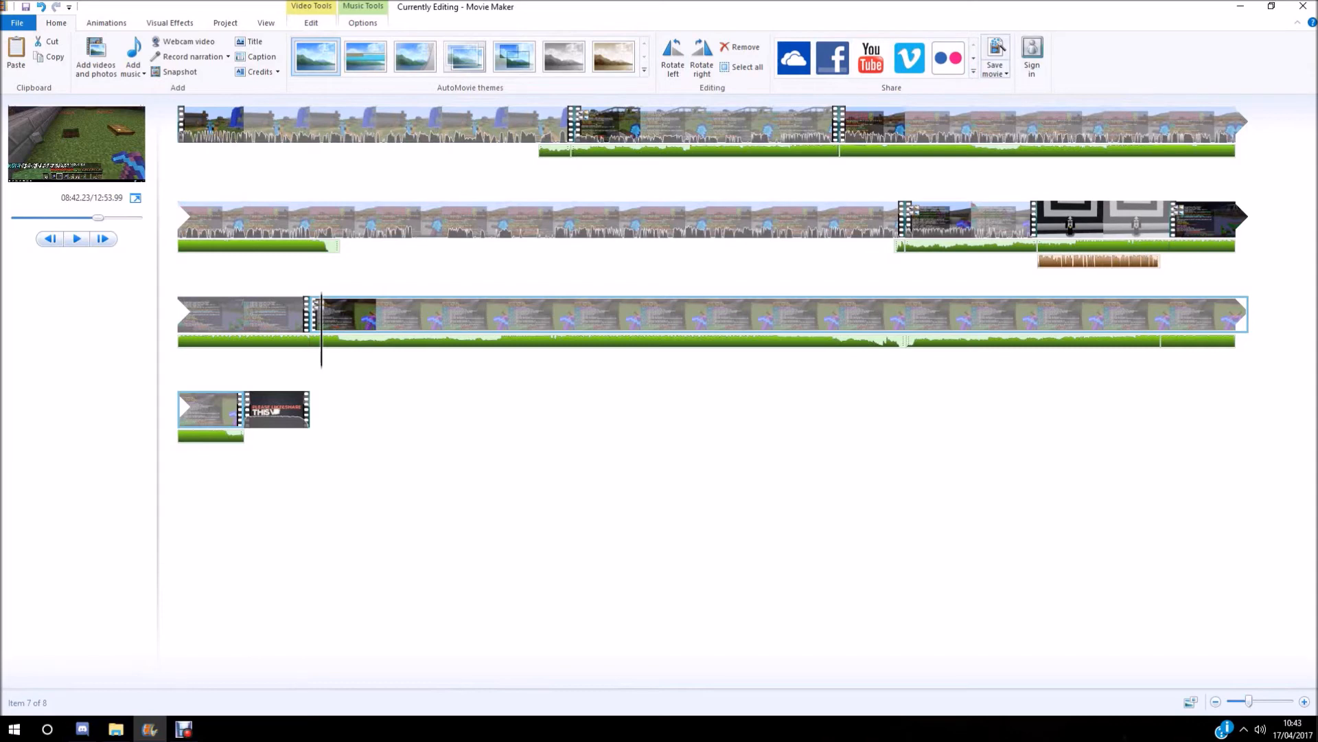
left_click(996, 49)
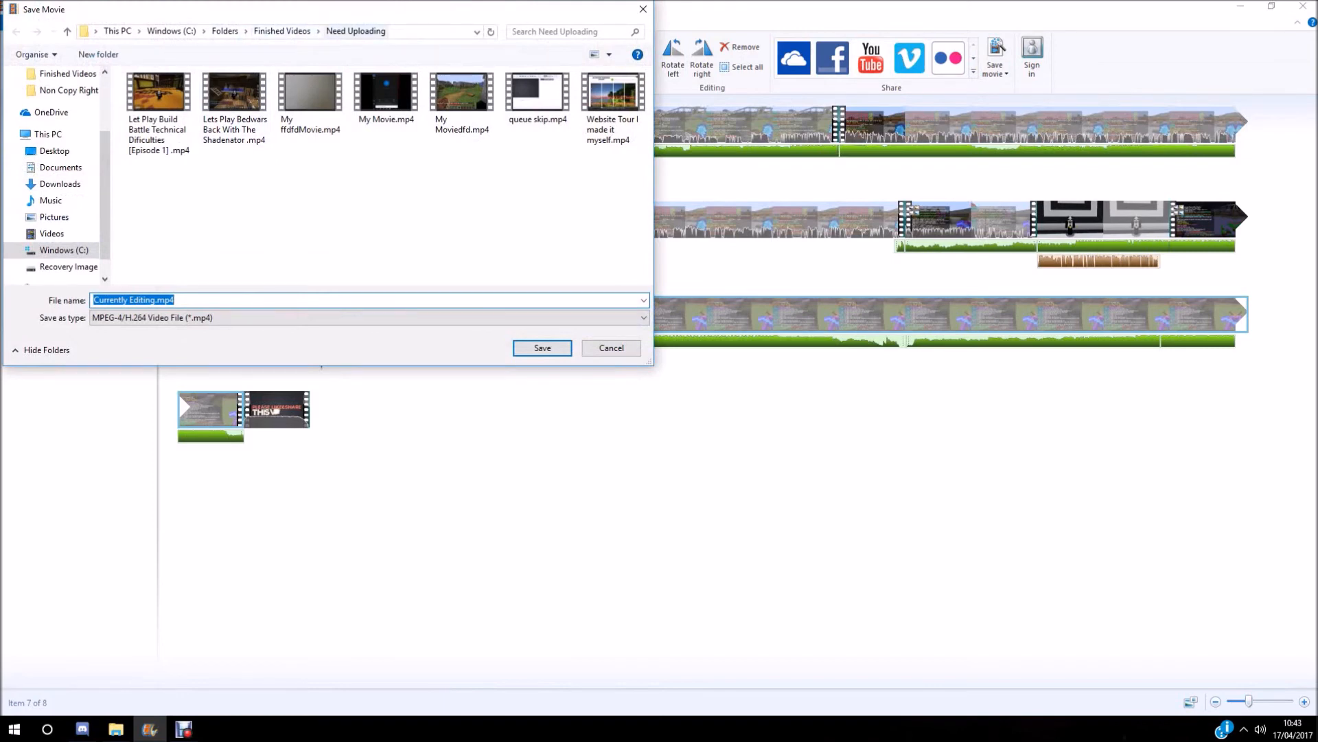
left_click(283, 31)
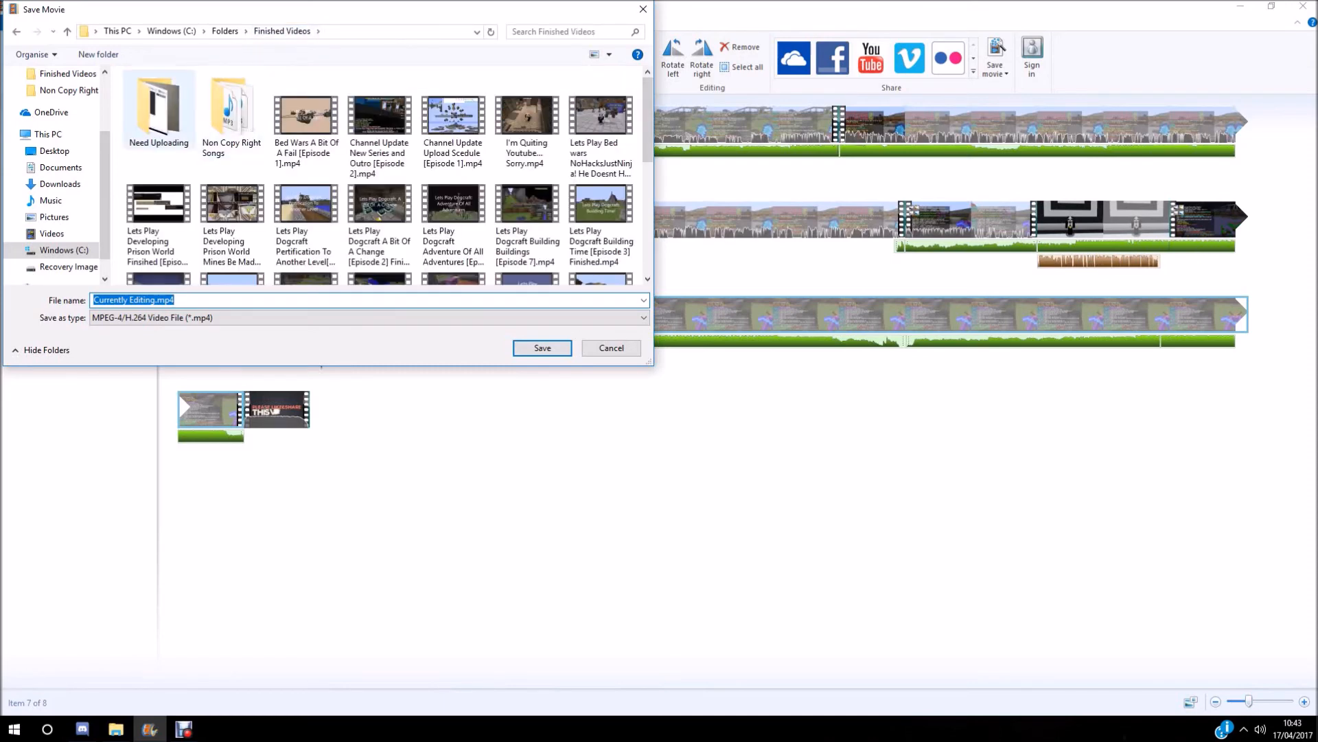
double_click(158, 110)
left_click(282, 31)
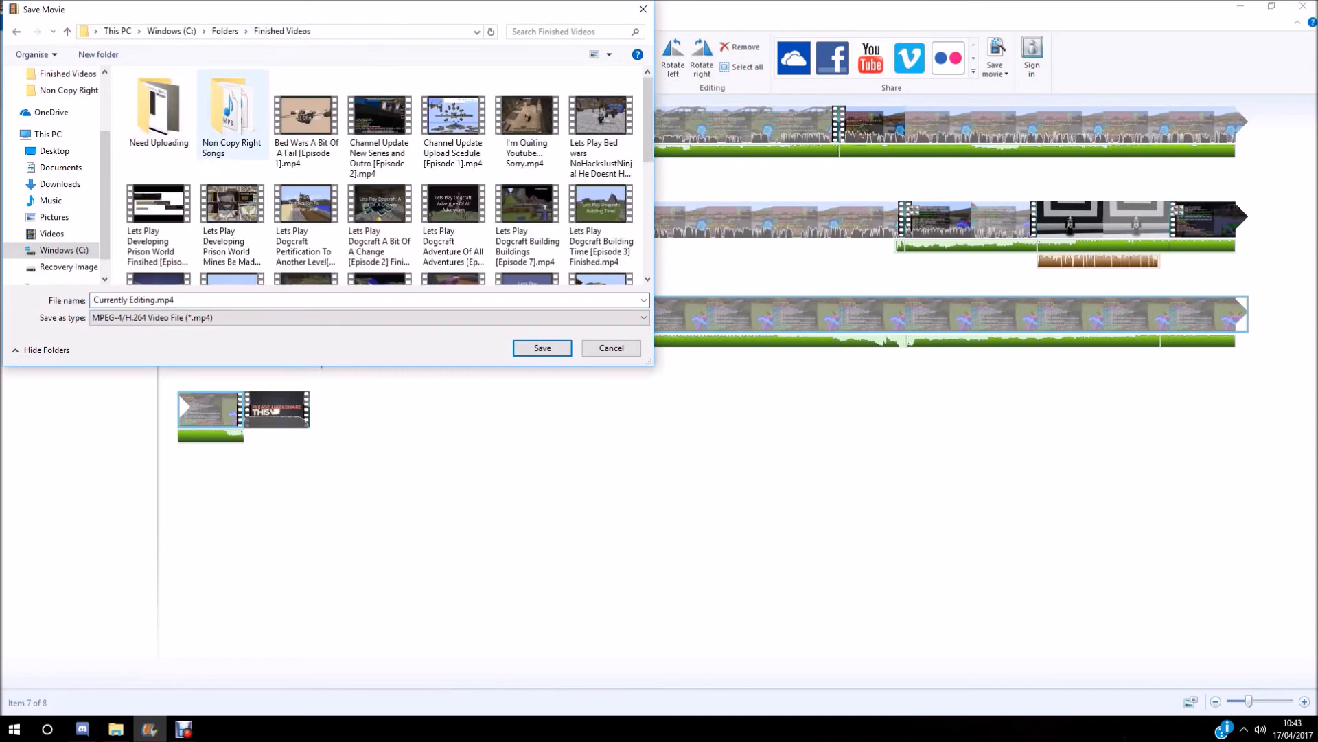
double_click(158, 110)
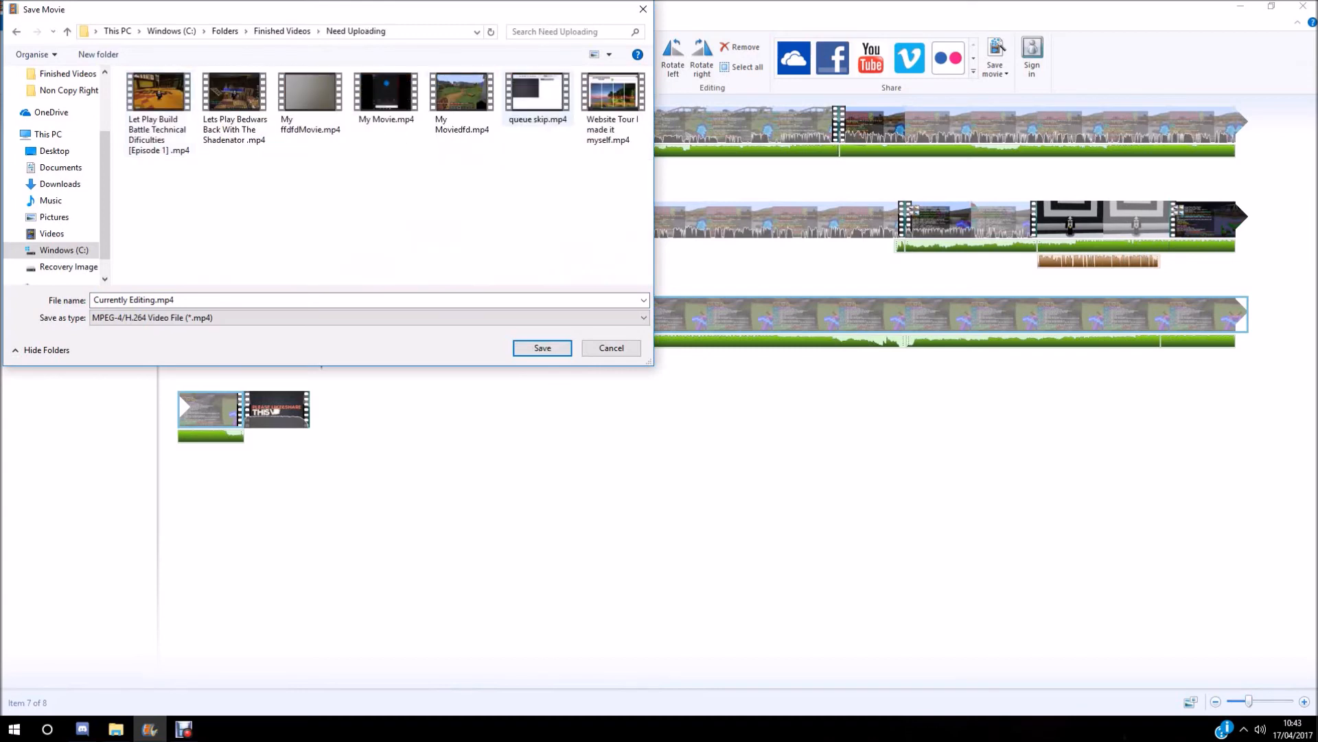
Step: Name the movie file Dogcraft Edited.mp4 and save it as an MPEG-4/H.264 video
left_click(206, 300)
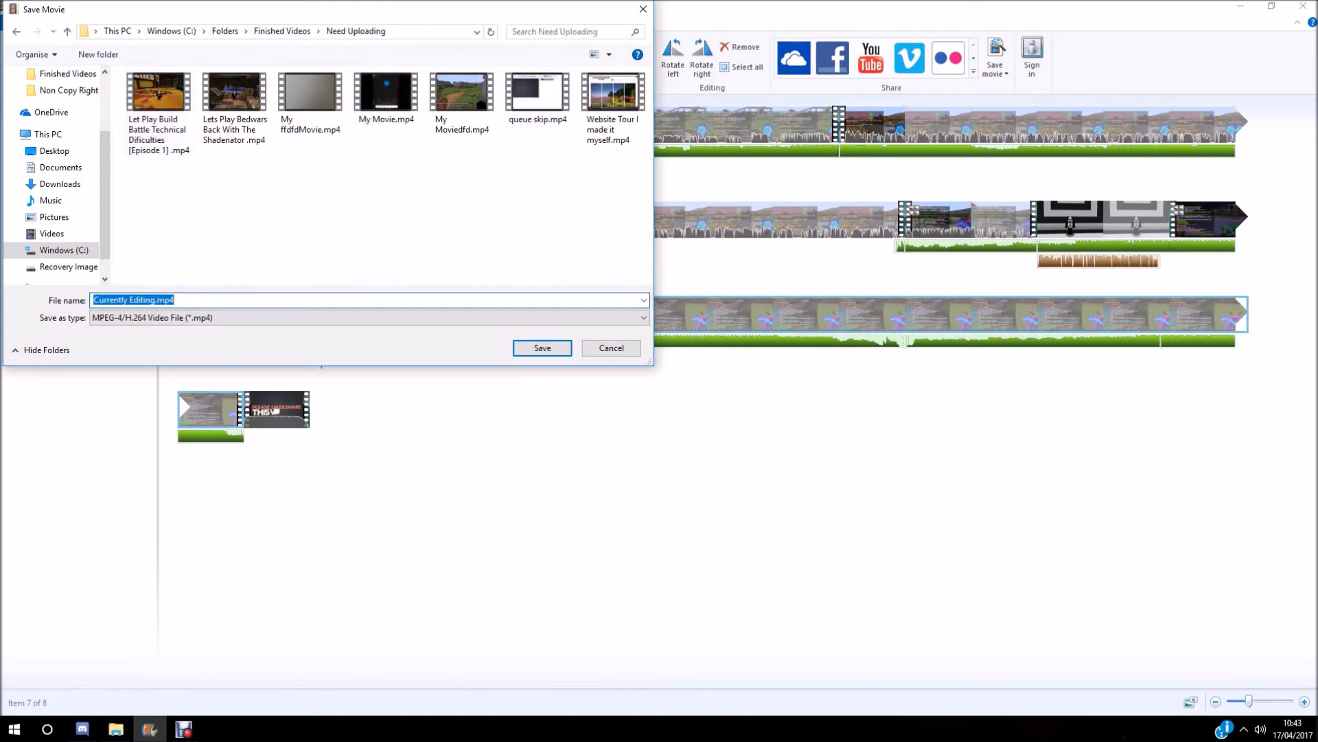
left_click(158, 300)
key("BackSpace")
key("BackSpace")
key("BackSpace")
key("BackSpace")
key("BackSpace")
key("BackSpace")
key("BackSpace")
key("BackSpace")
key("BackSpace")
key("BackSpace")
key("BackSpace")
key("BackSpace")
key("BackSpace")
key("BackSpace")
key("BackSpace")
key("BackSpace")
key("BackSpace")
key("BackSpace")
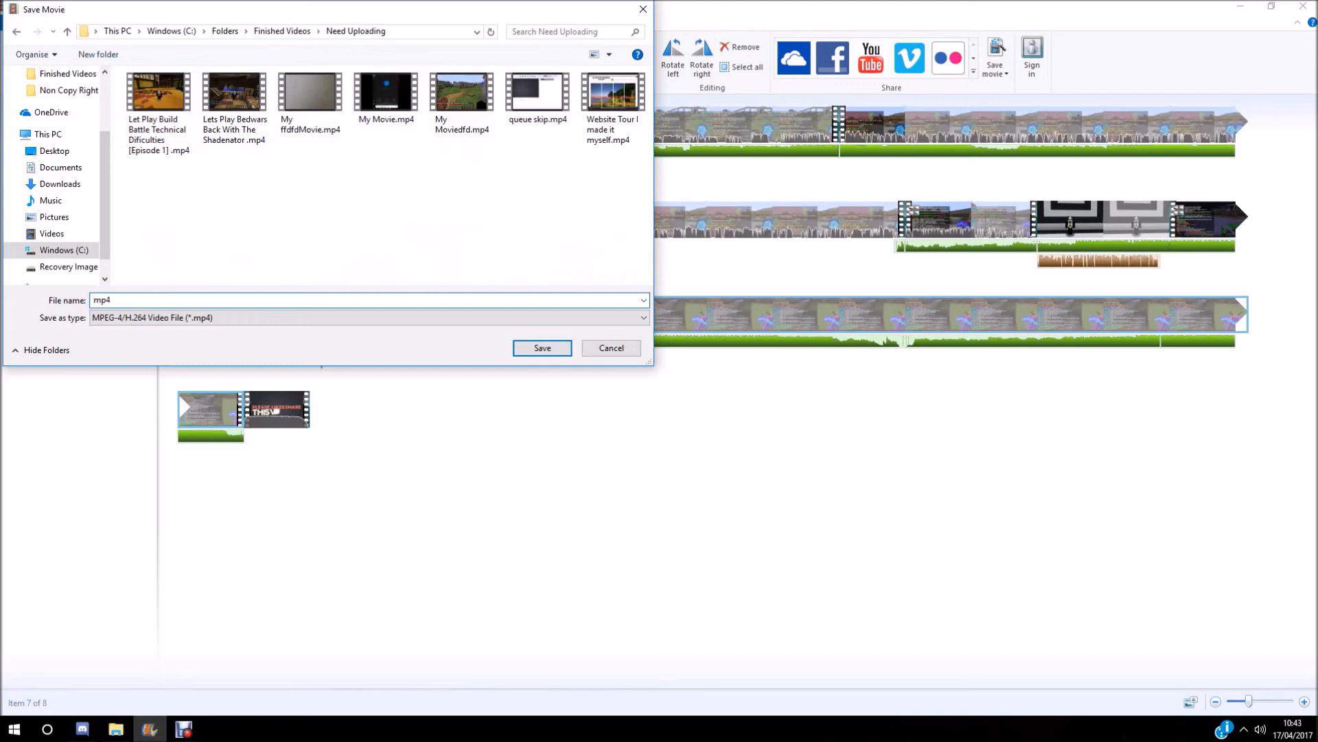
type("Dogcraft Edited.")
key("Return")
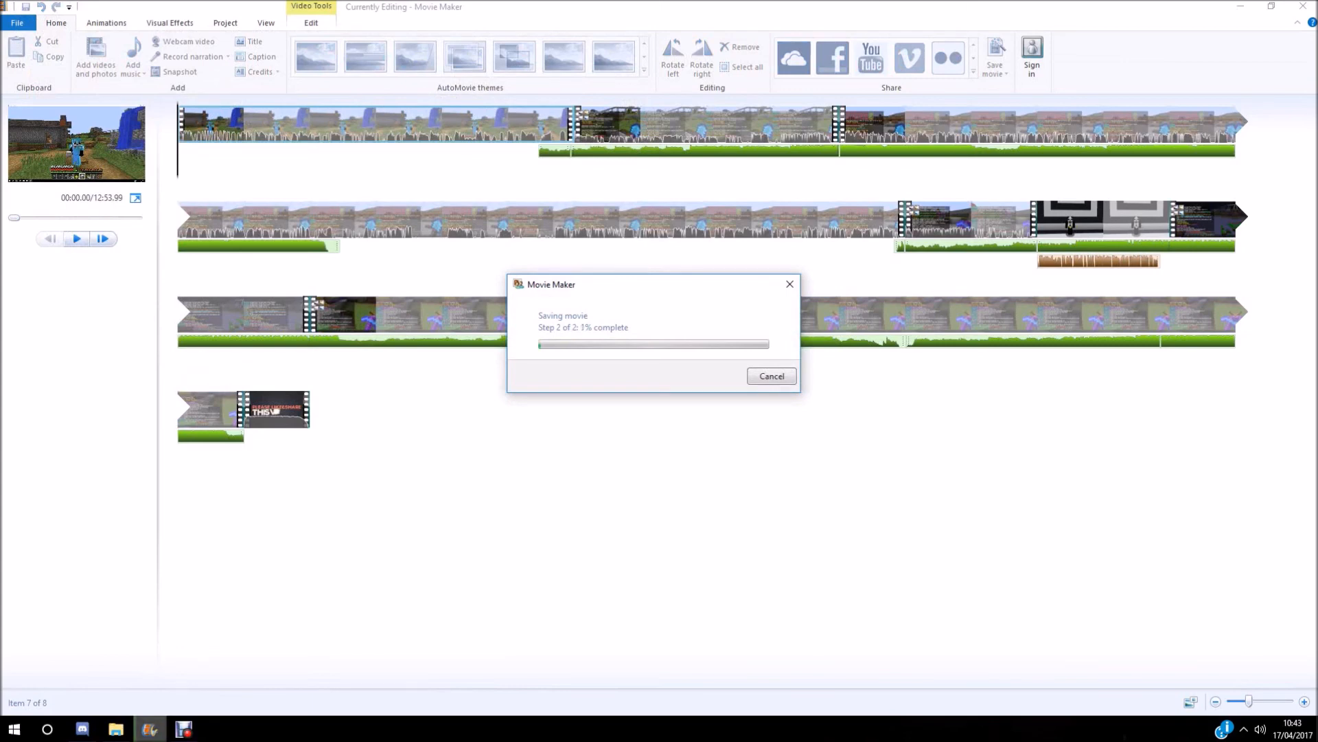
left_click(183, 729)
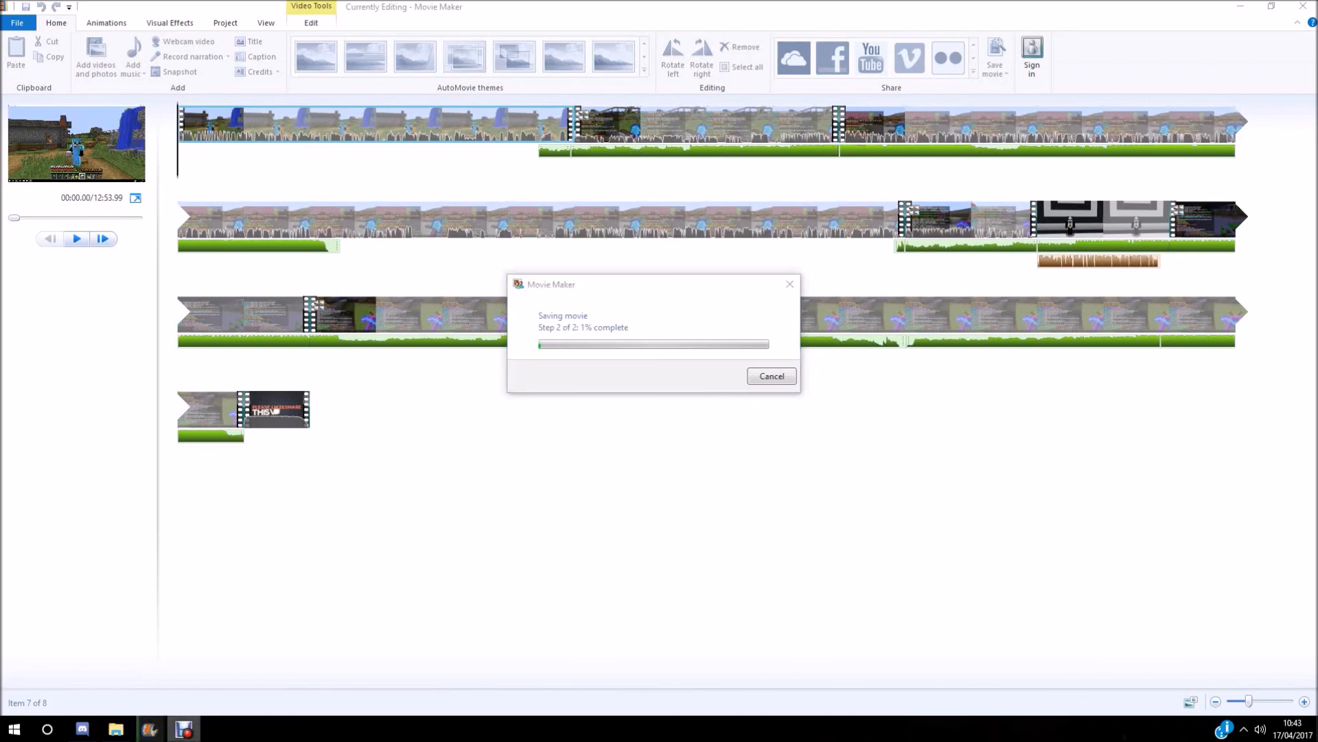